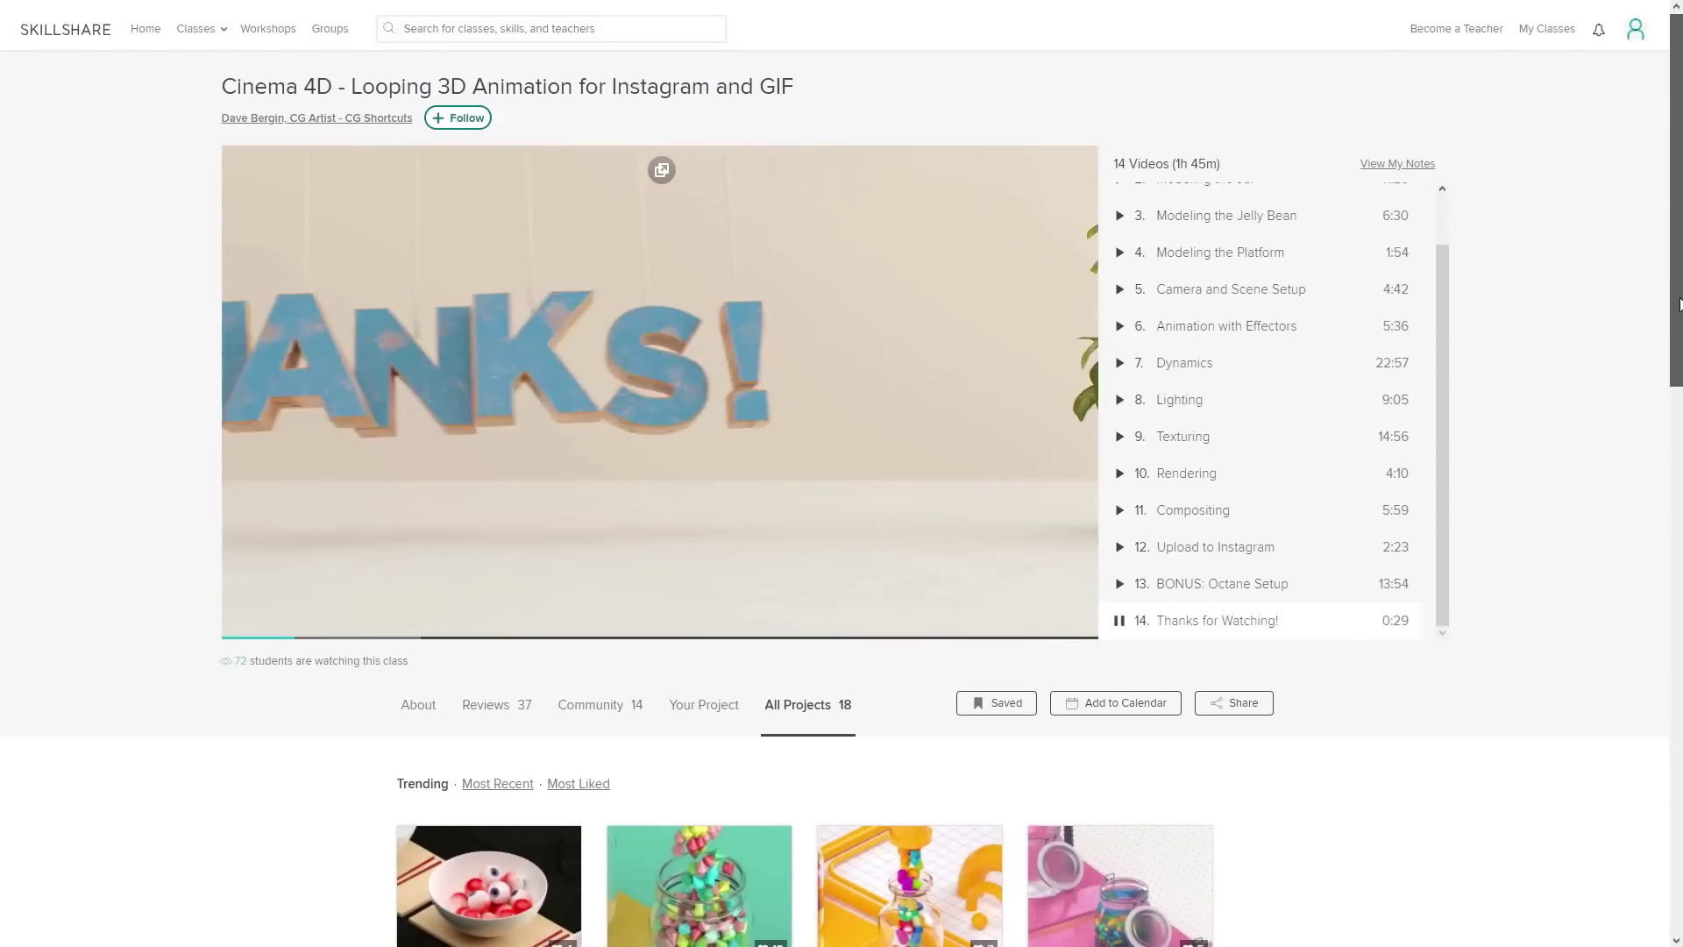
# Go to Skillshare's Creative > Animation class category and scroll through the Cinema 4D class results
pyautogui.scroll(-2, 1678, 304)
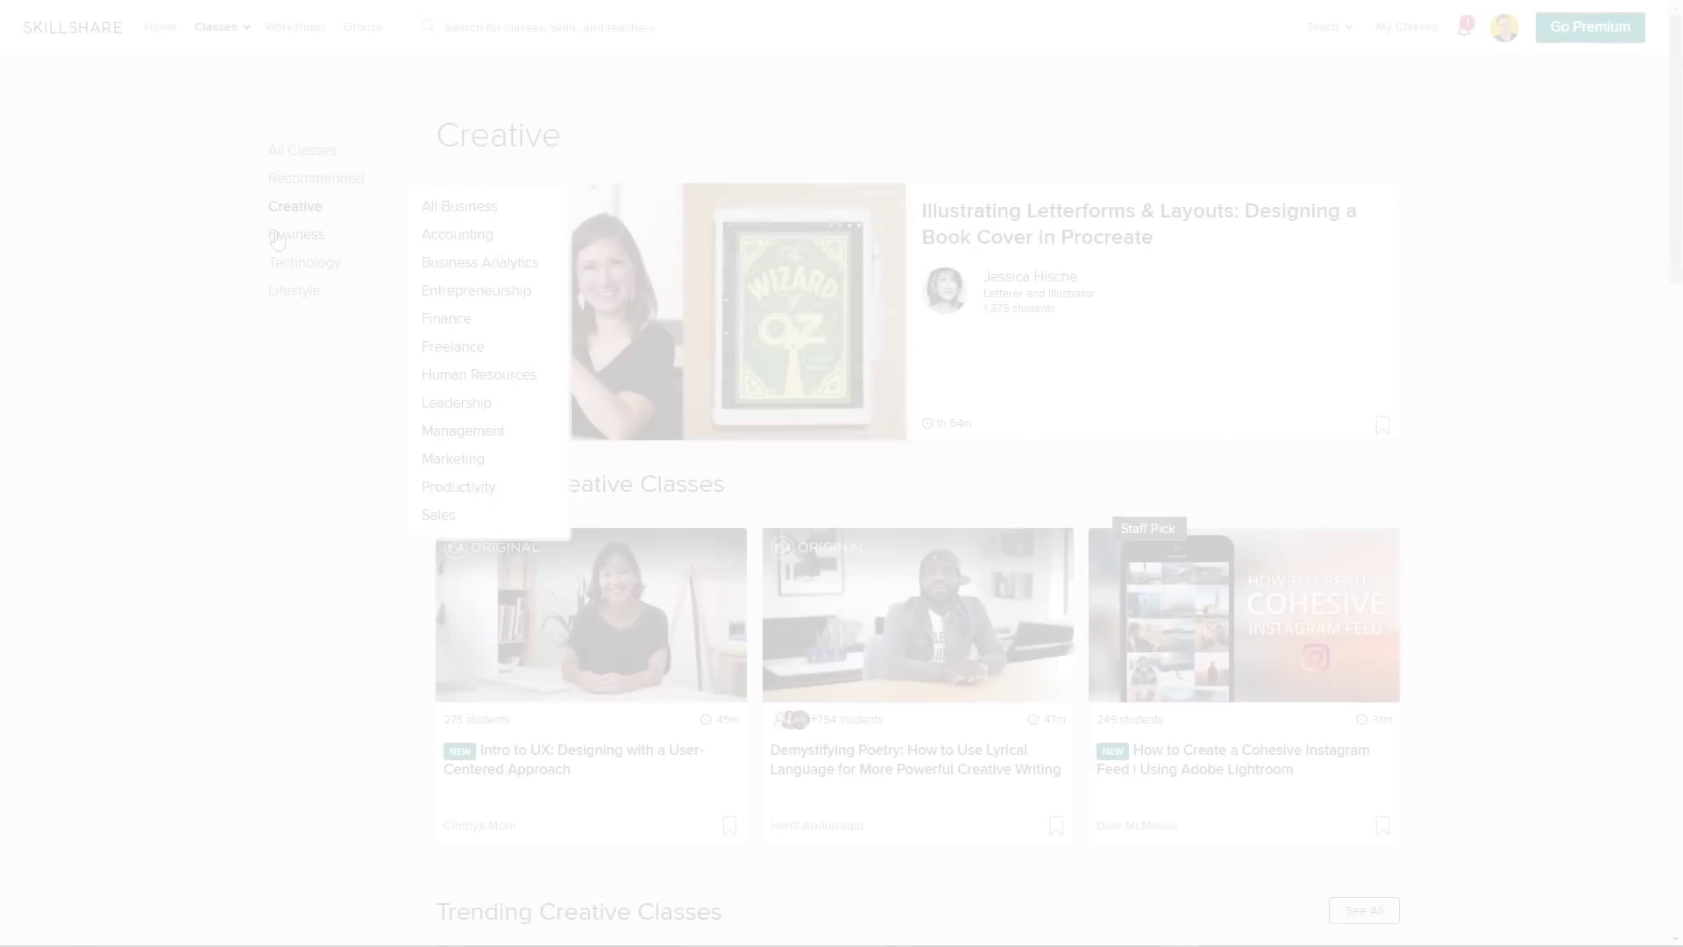
pyautogui.moveTo(386, 208)
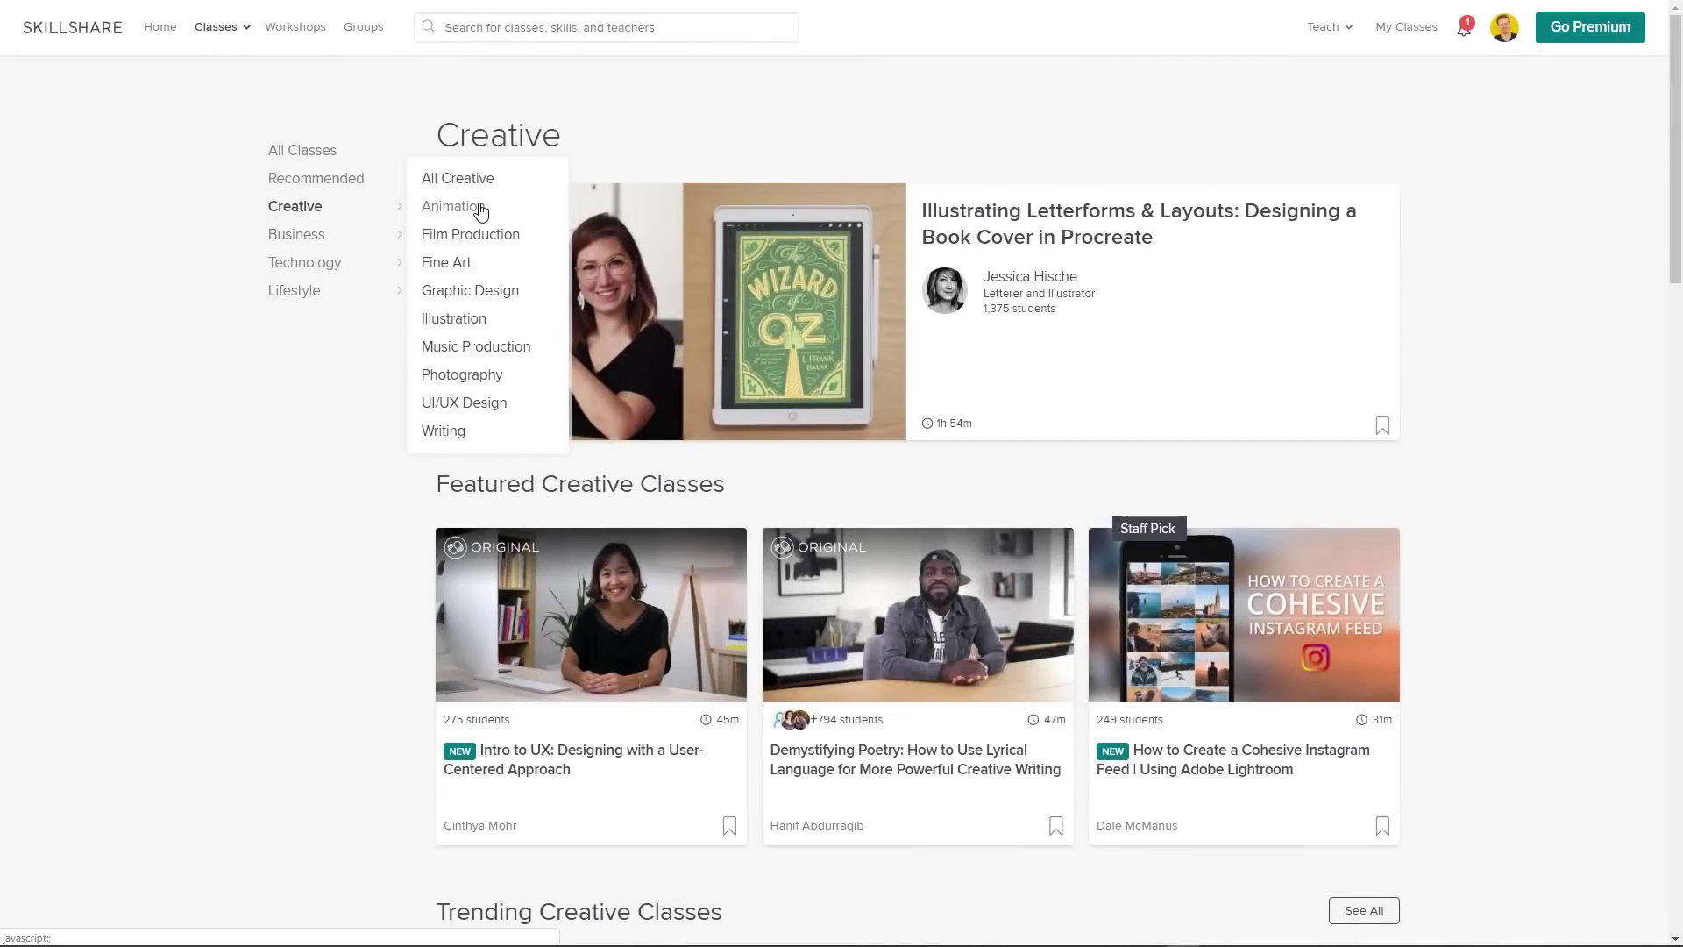
pyautogui.click(481, 209)
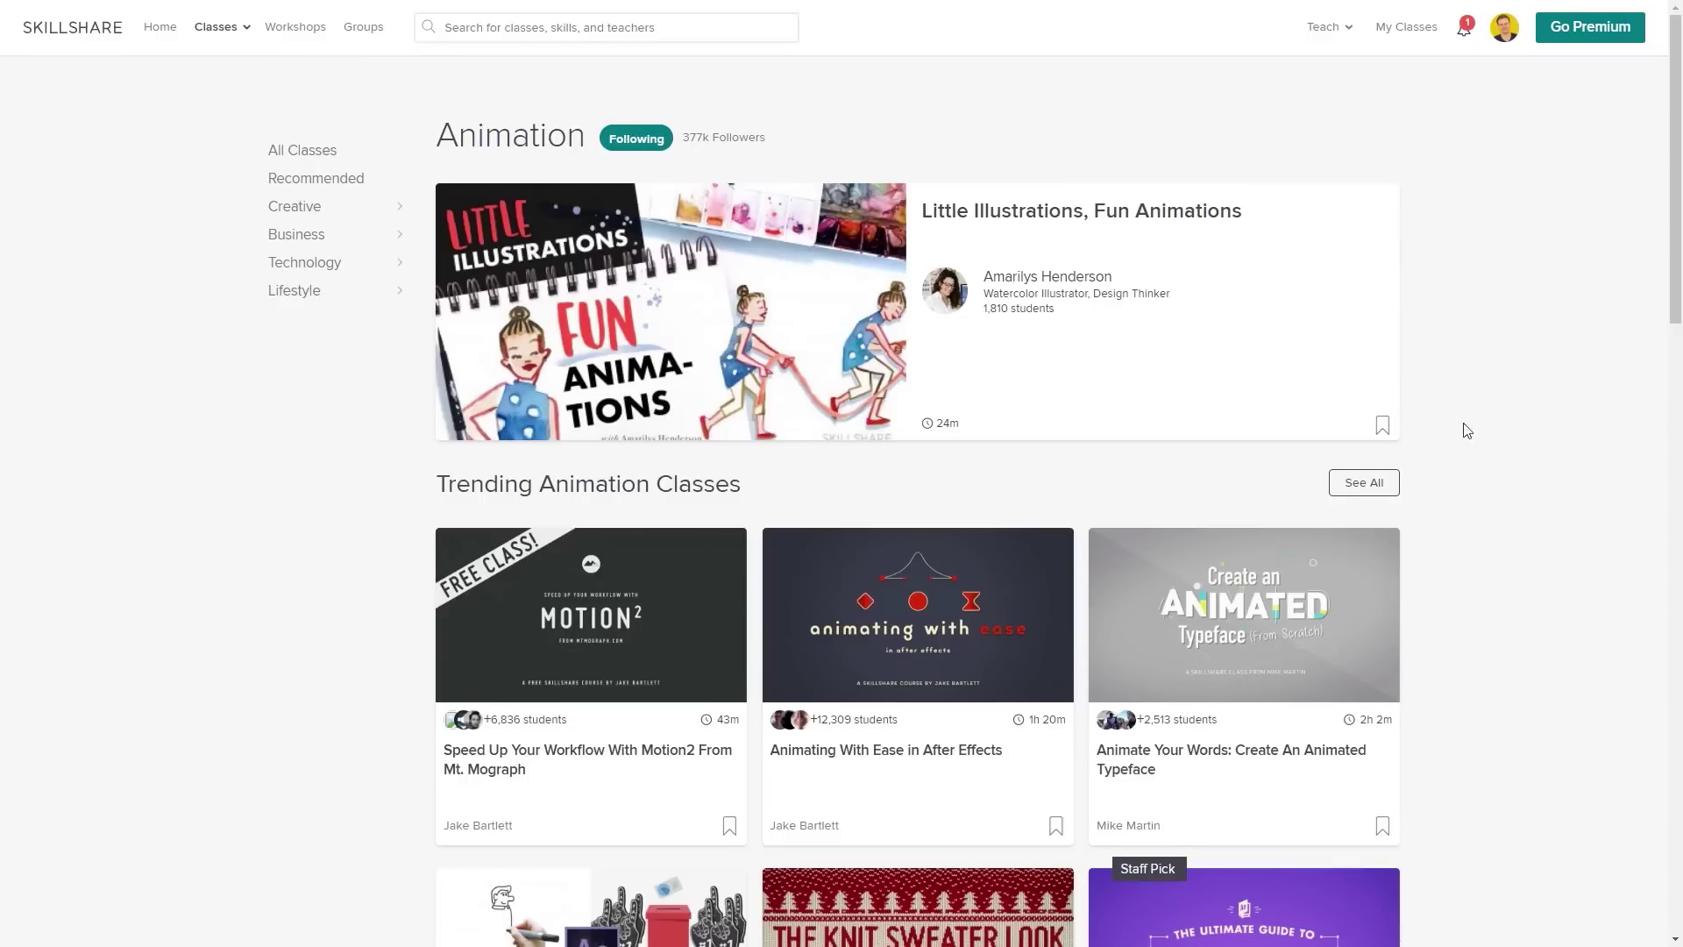
pyautogui.scroll(-2, 1520, 447)
pyautogui.scroll(-2, 1522, 450)
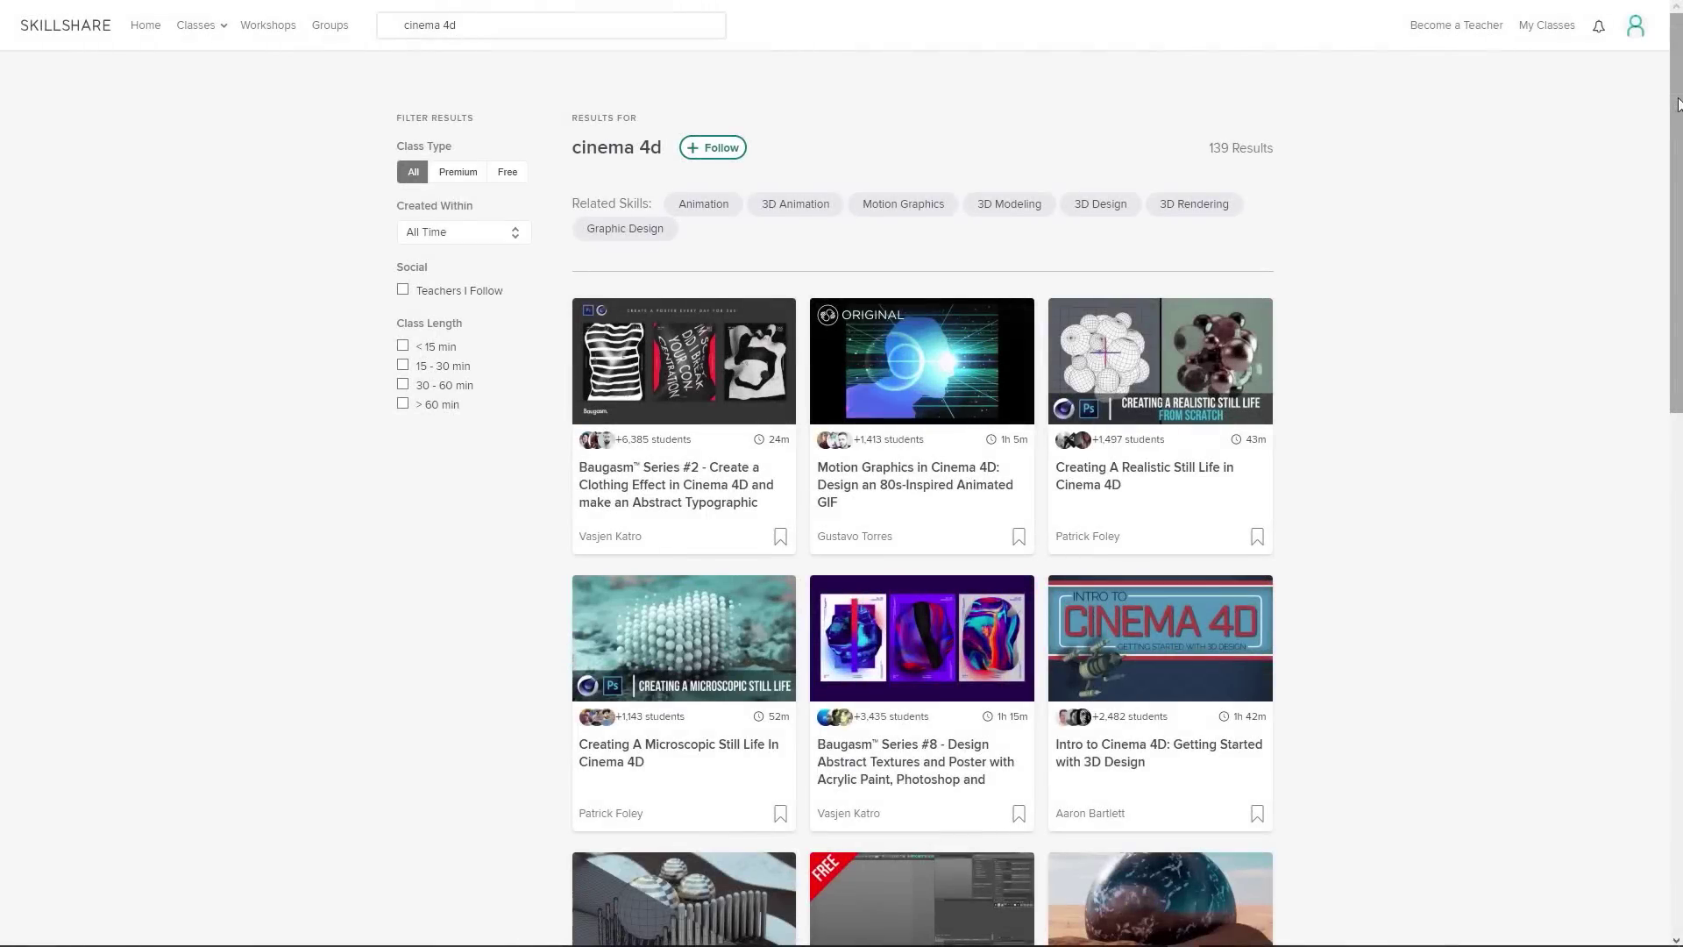
pyautogui.scroll(-3, 1680, 123)
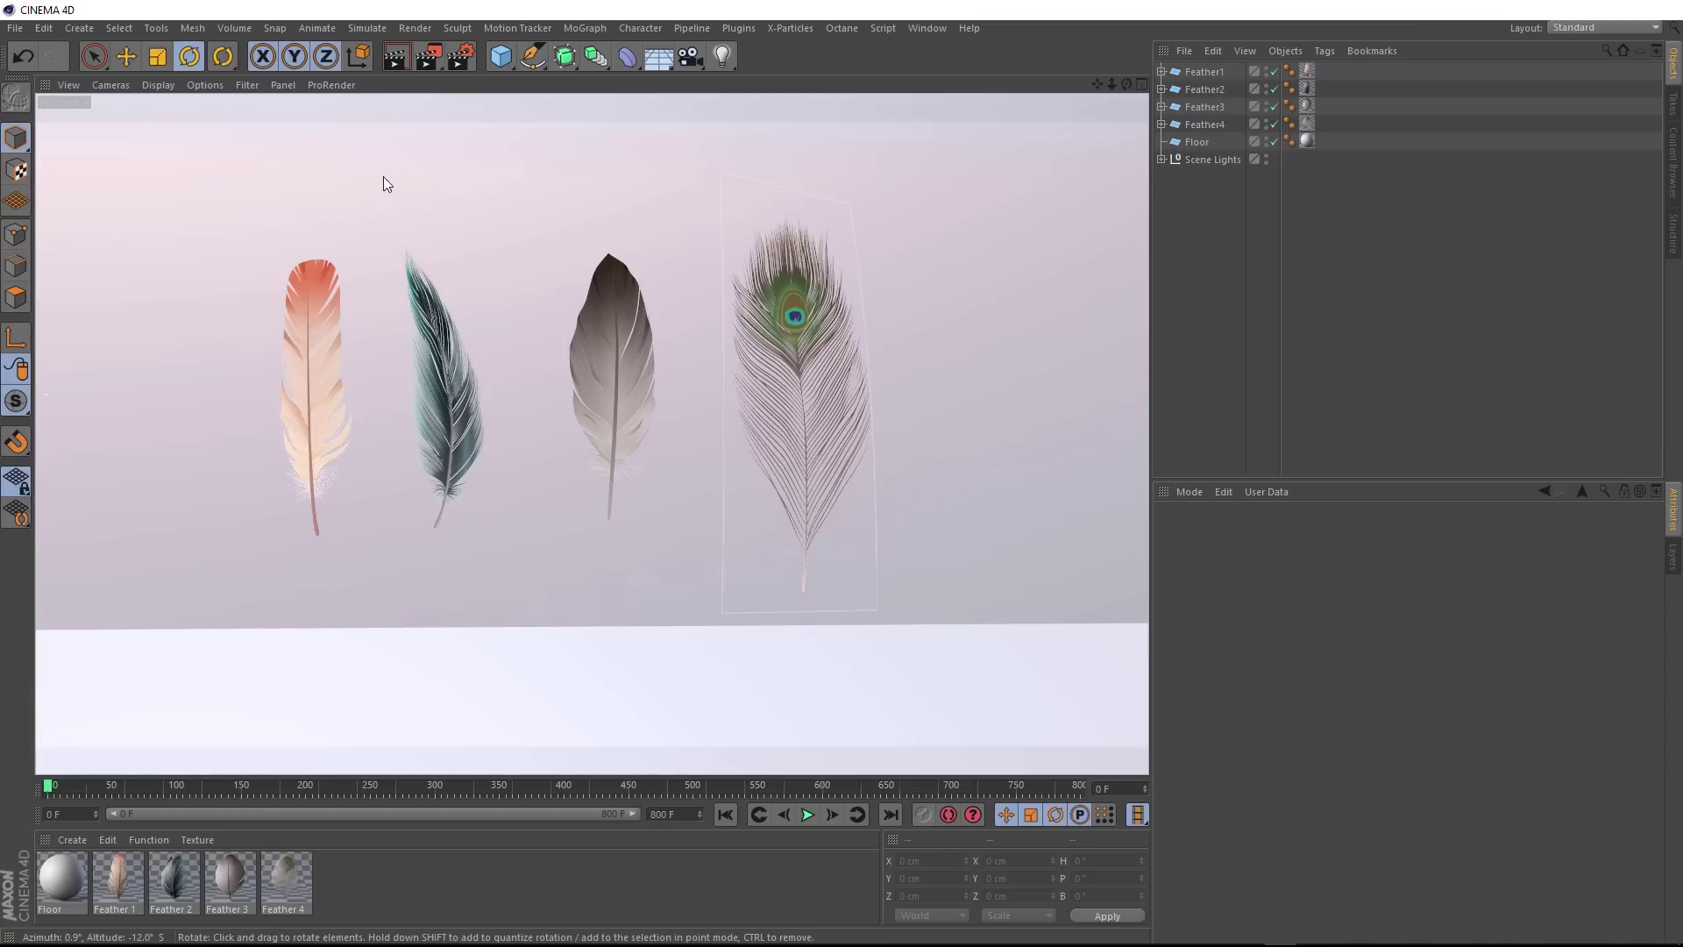
# Switch the viewport to Gouraud Shading (Lines) and expand Feather3 to show its Twist and Bend deformers
pyautogui.click(159, 86)
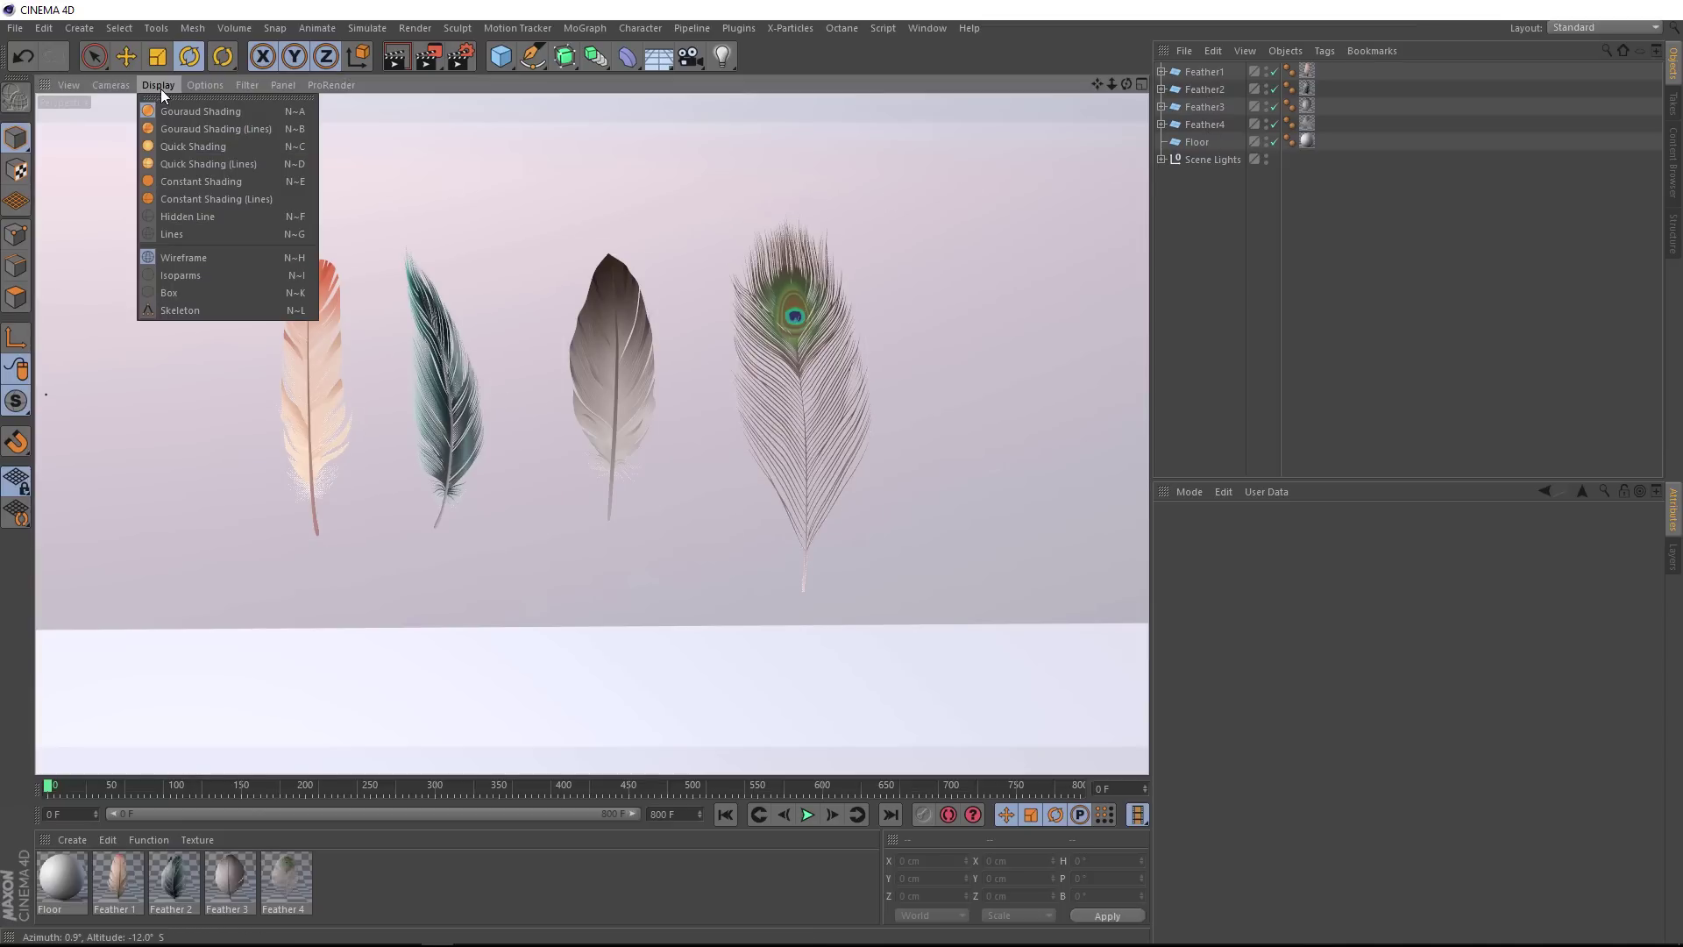
pyautogui.click(188, 129)
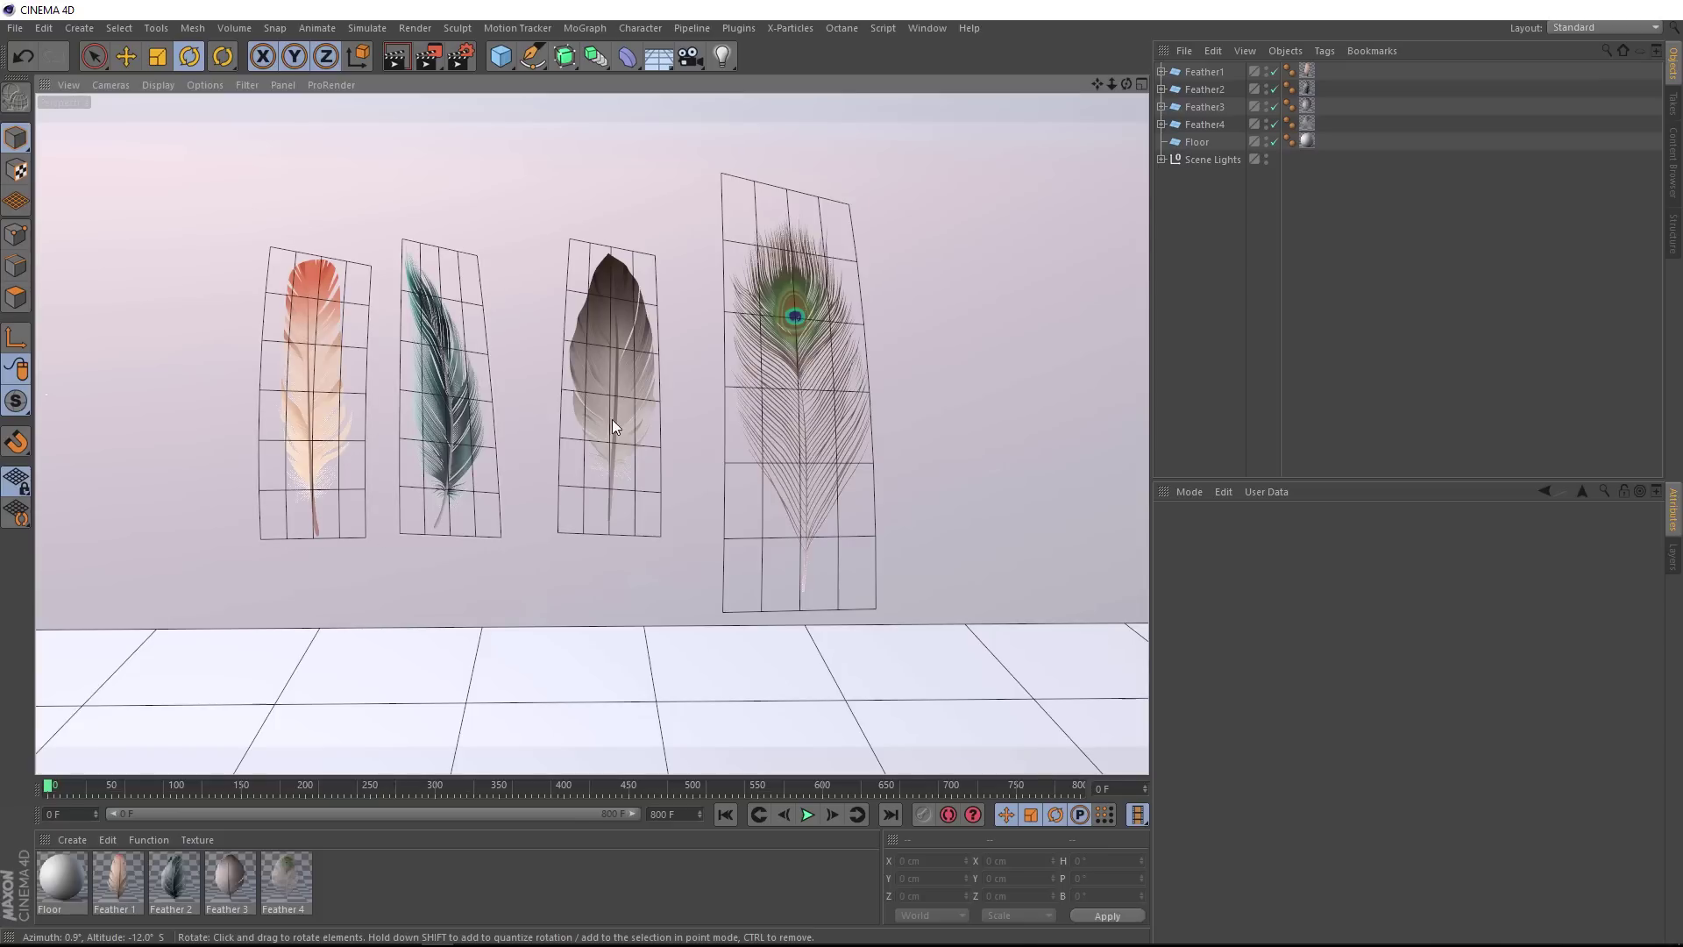
pyautogui.click(1161, 106)
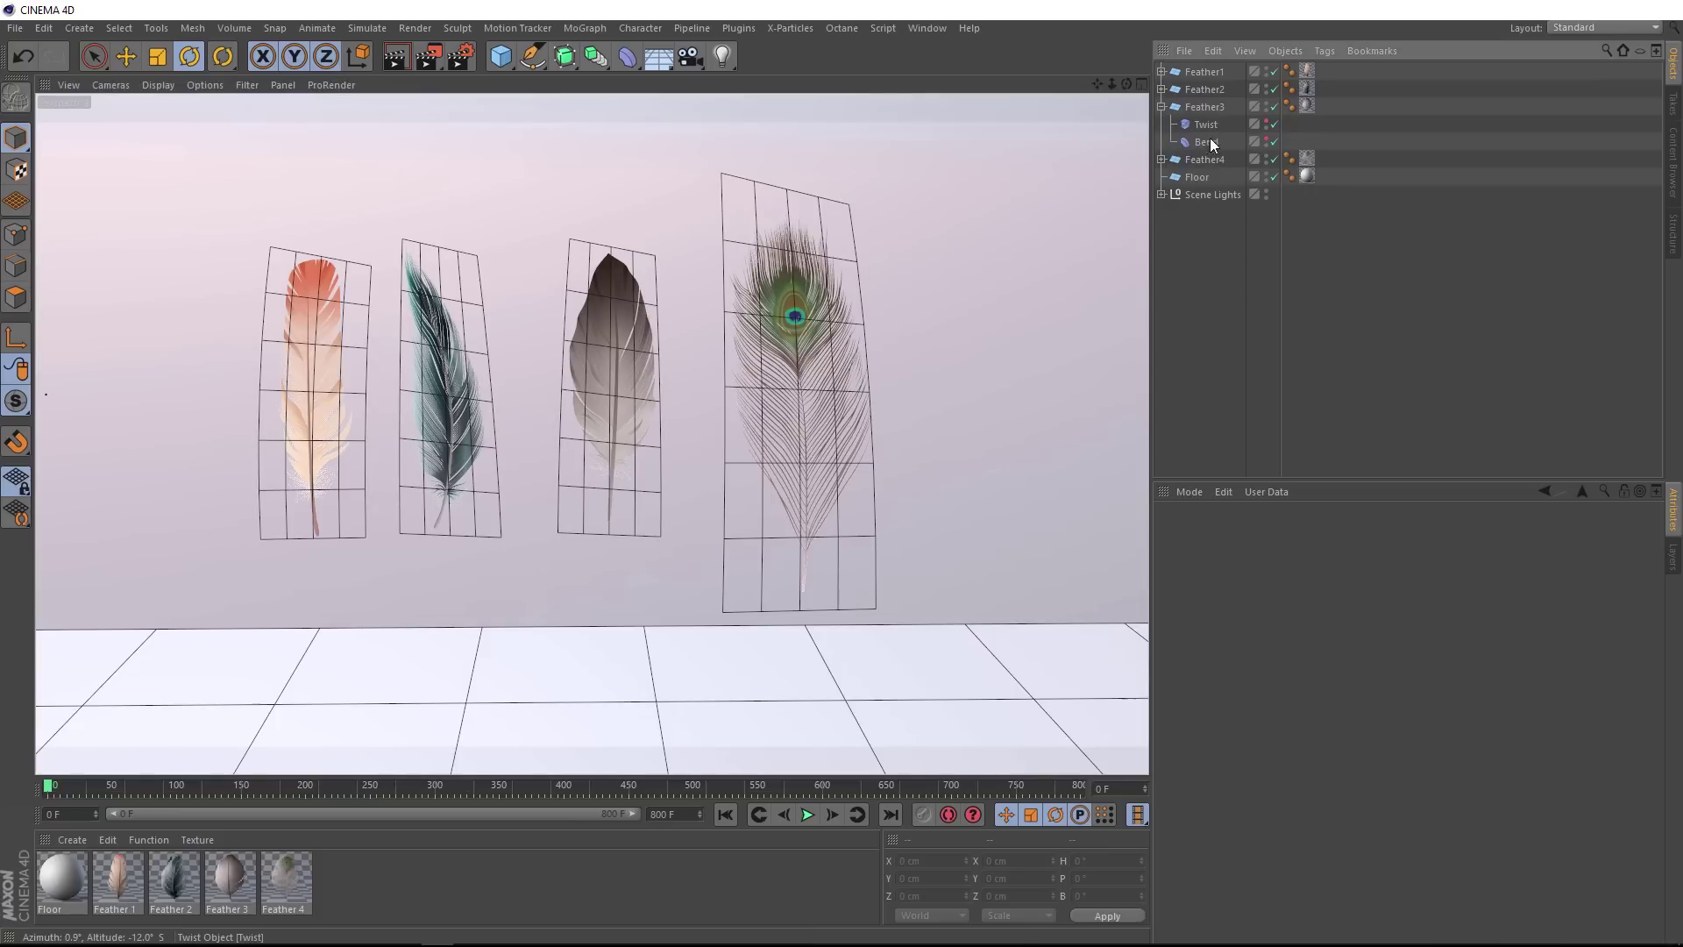
pyautogui.keyDown('alt'); pyautogui.moveTo(470, 354); pyautogui.dragTo(601, 512); pyautogui.keyUp('alt')
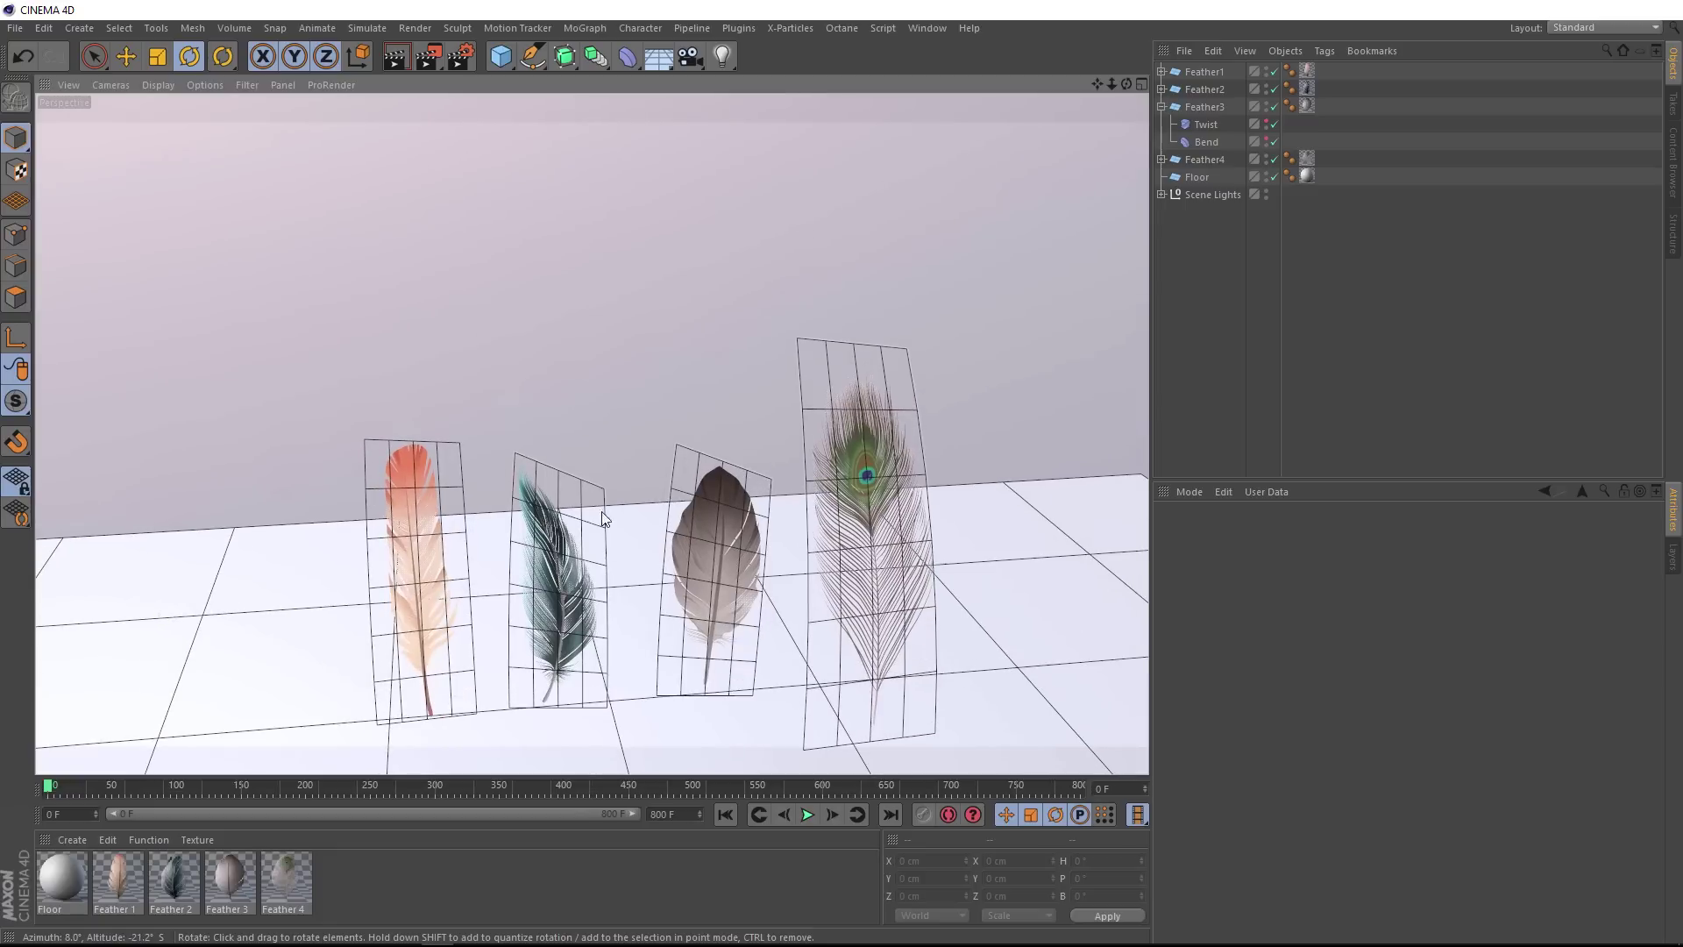
pyautogui.keyDown('alt'); pyautogui.moveTo(601, 520); pyautogui.dragTo(519, 365, button='middle'); pyautogui.keyUp('alt')
pyautogui.scroll(3, 519, 361)
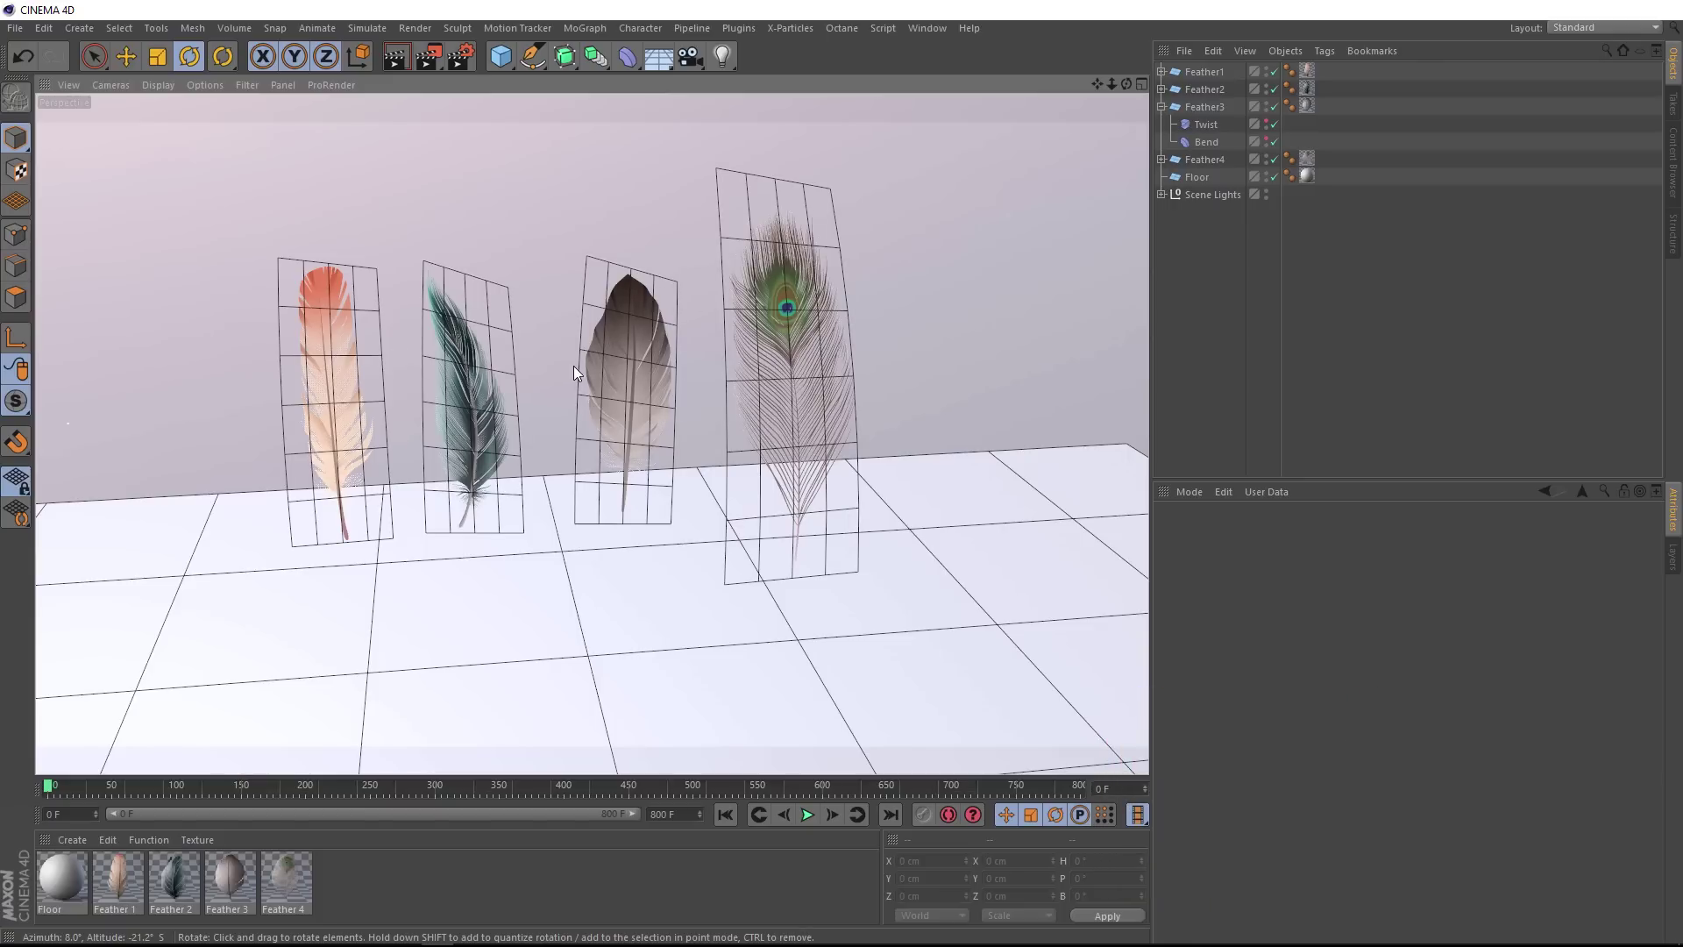
# Select Feather3 to review its plane size and segments, then bring up the viewport shading options
pyautogui.click(1192, 106)
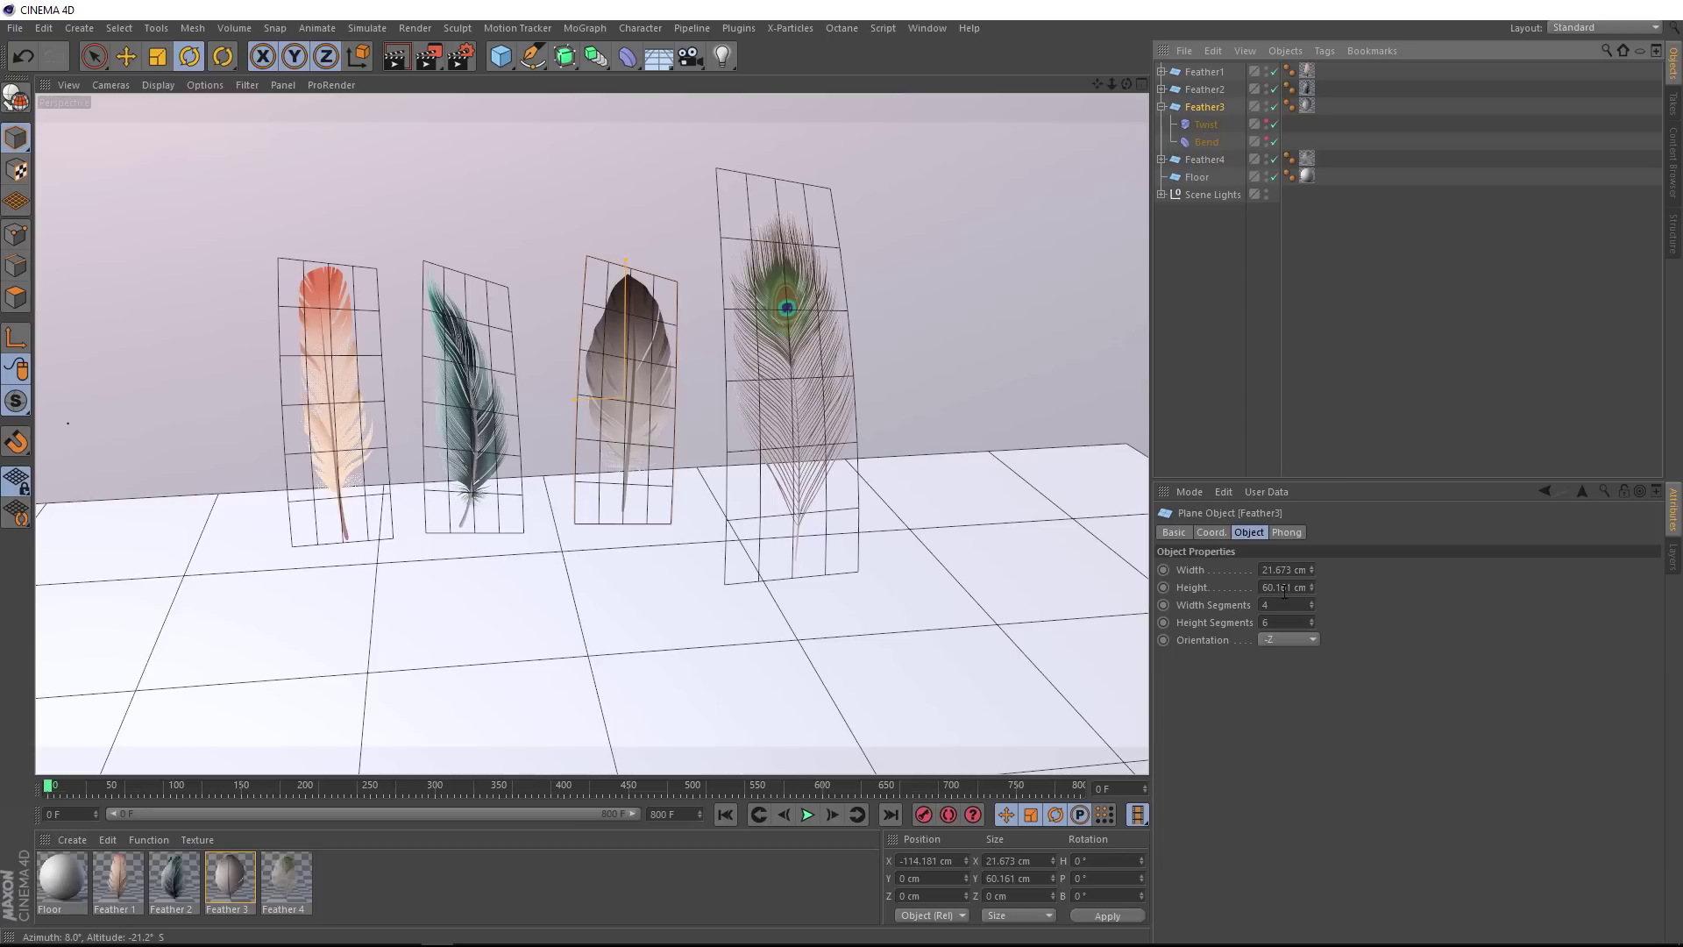
pyautogui.click(160, 87)
# Switch the viewport back to plain Gouraud Shading and reframe the feathers
pyautogui.click(161, 111)
pyautogui.scroll(-2, 587, 495)
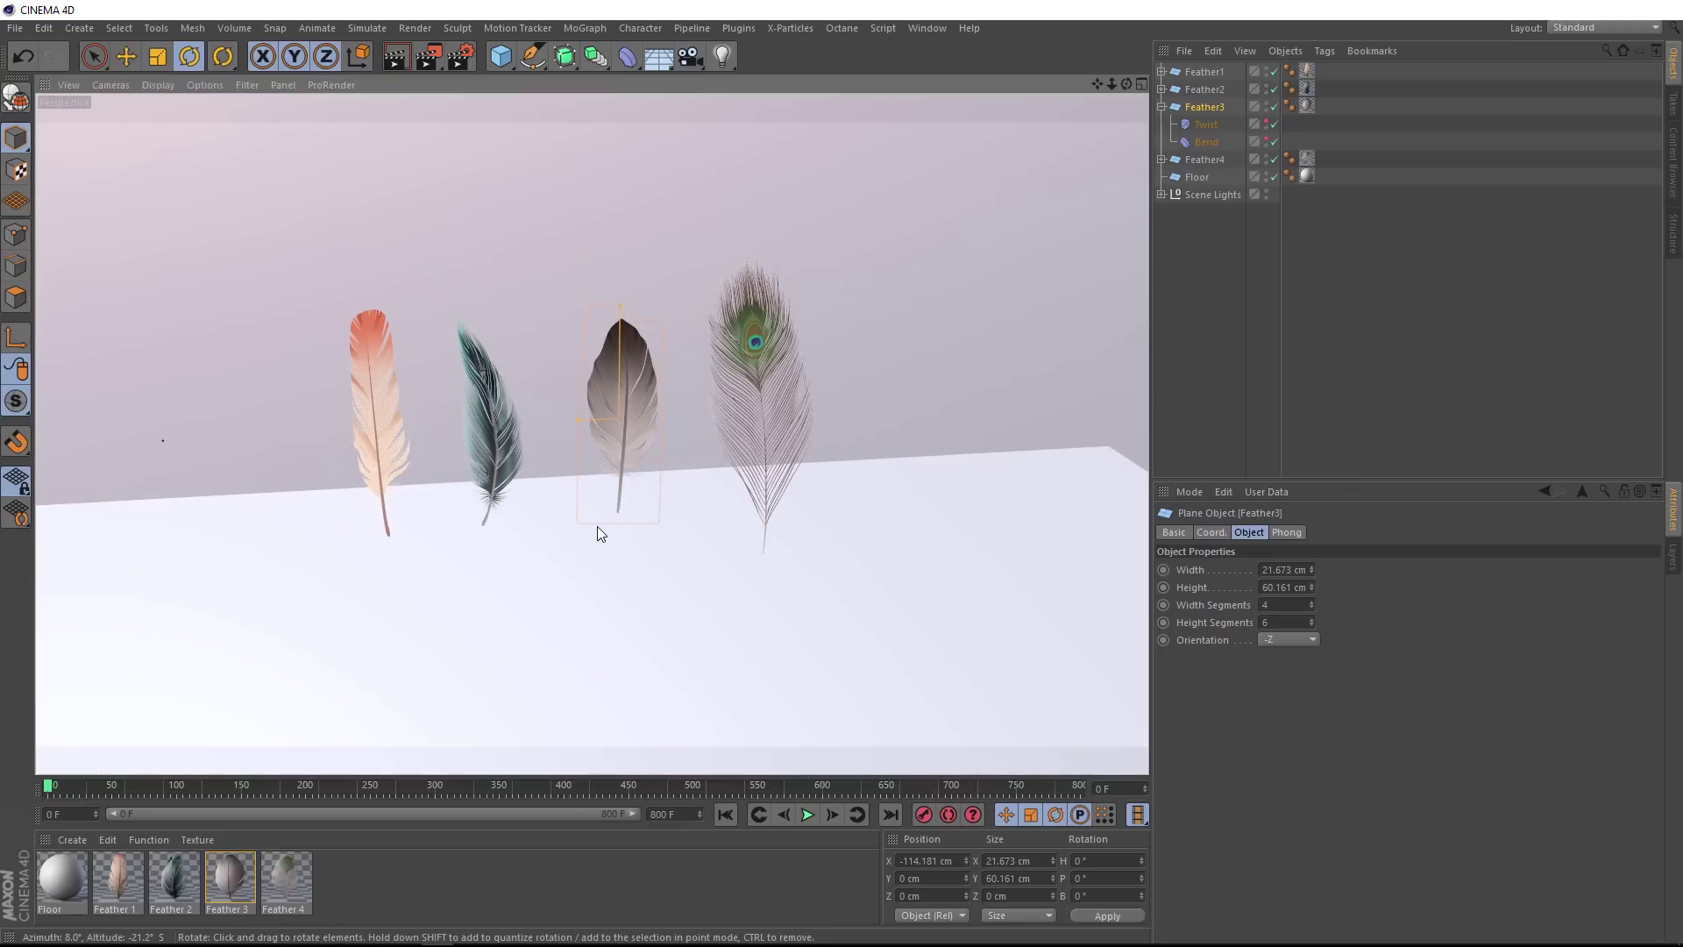
pyautogui.scroll(-1, 614, 605)
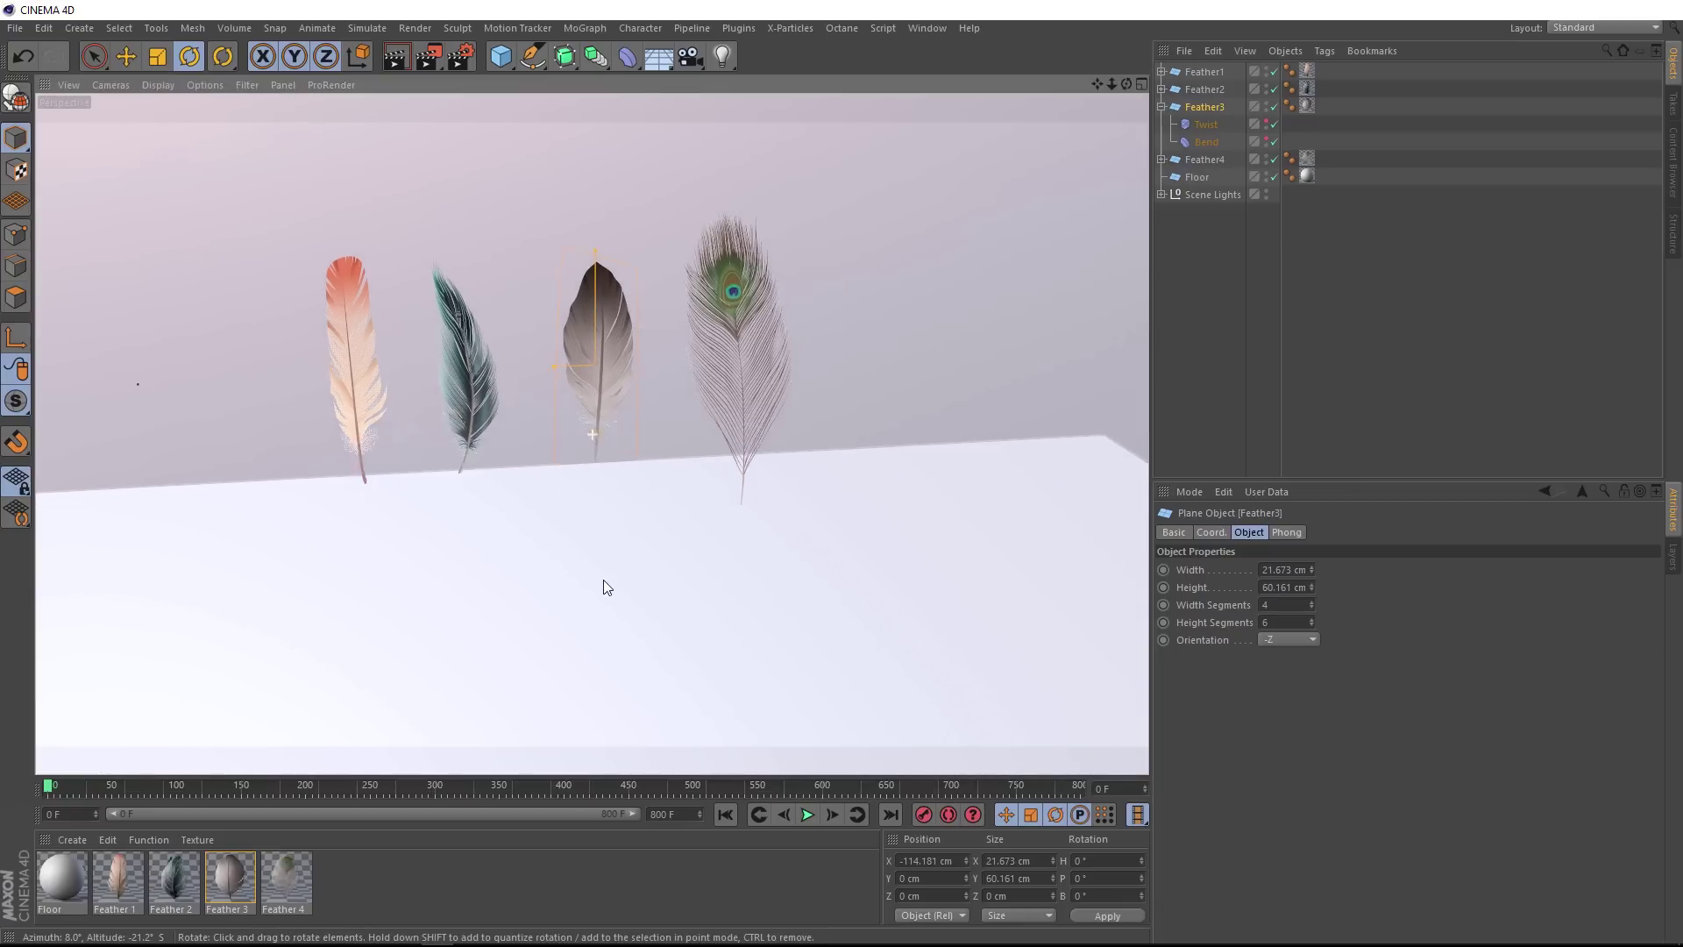
pyautogui.keyDown('alt'); pyautogui.moveTo(603, 588); pyautogui.dragTo(596, 581, button='middle'); pyautogui.keyUp('alt')
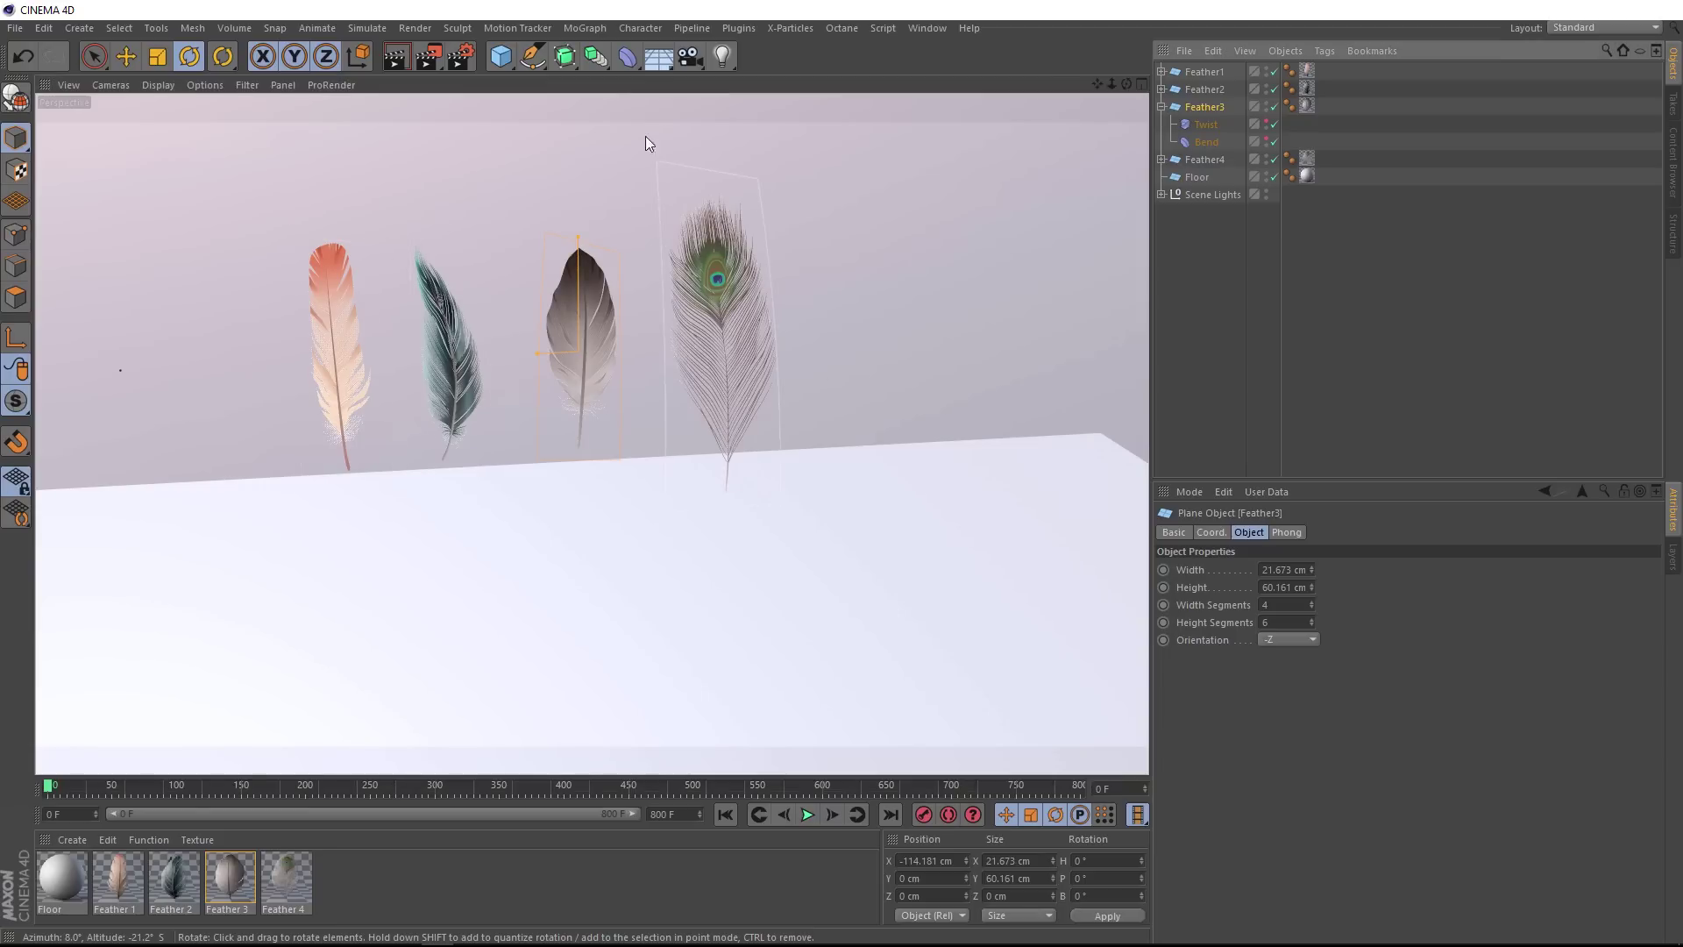
# Add a MoGraph Cloner and place Feather1–Feather4 inside it
pyautogui.click(589, 28)
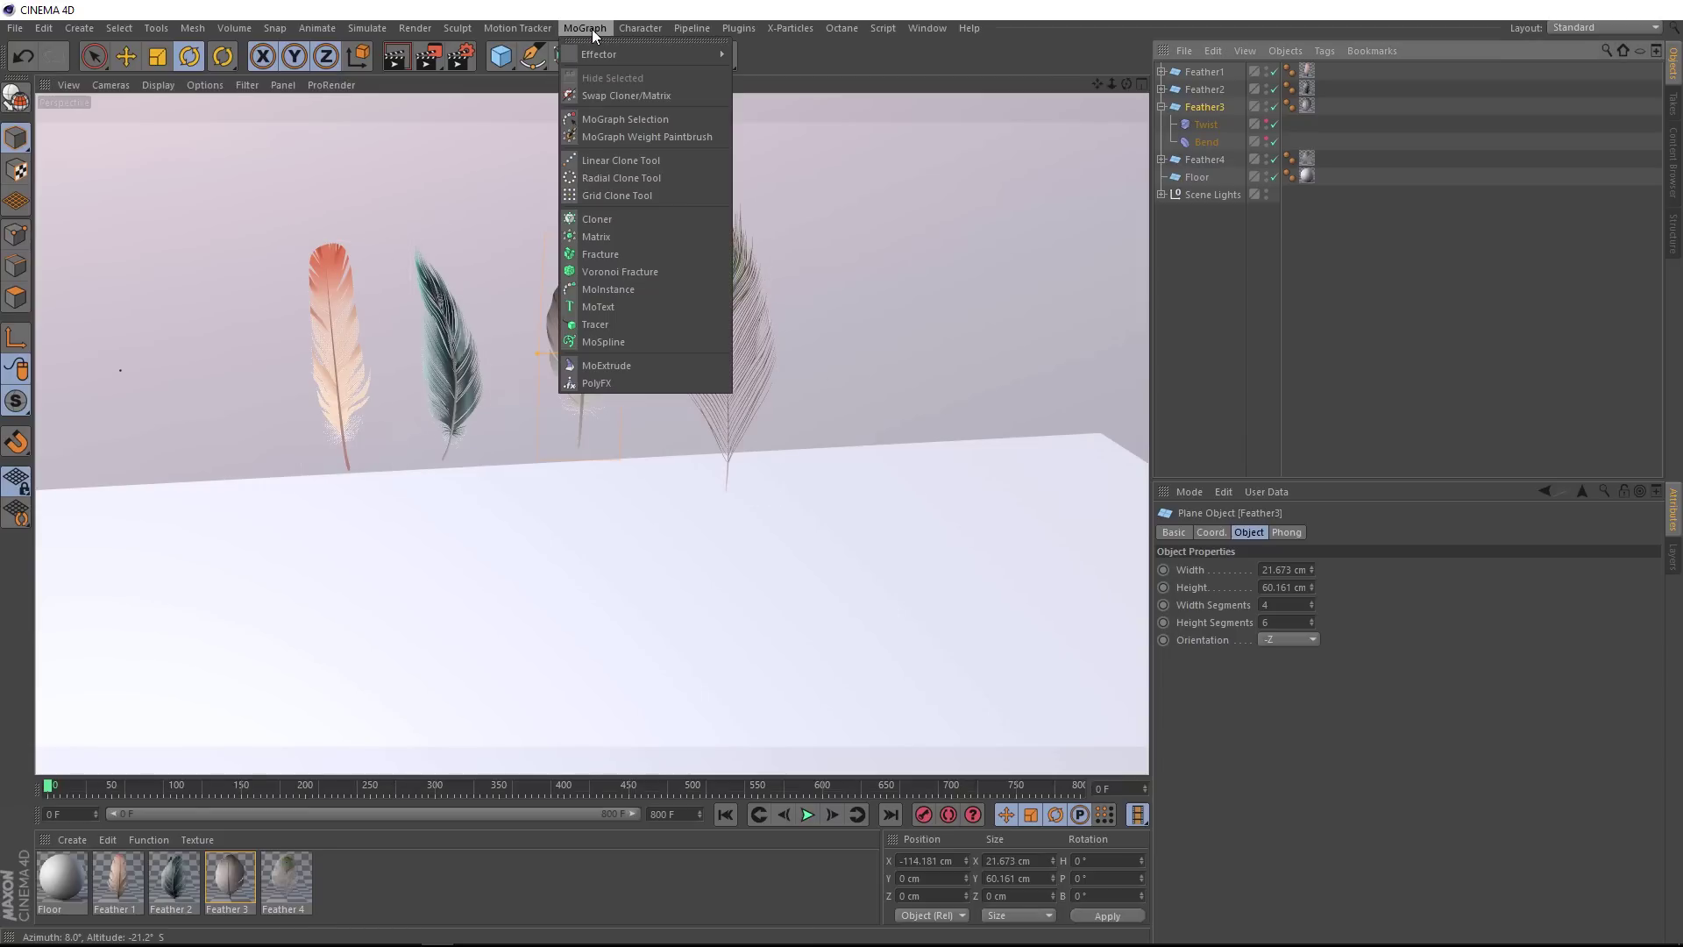
pyautogui.click(603, 218)
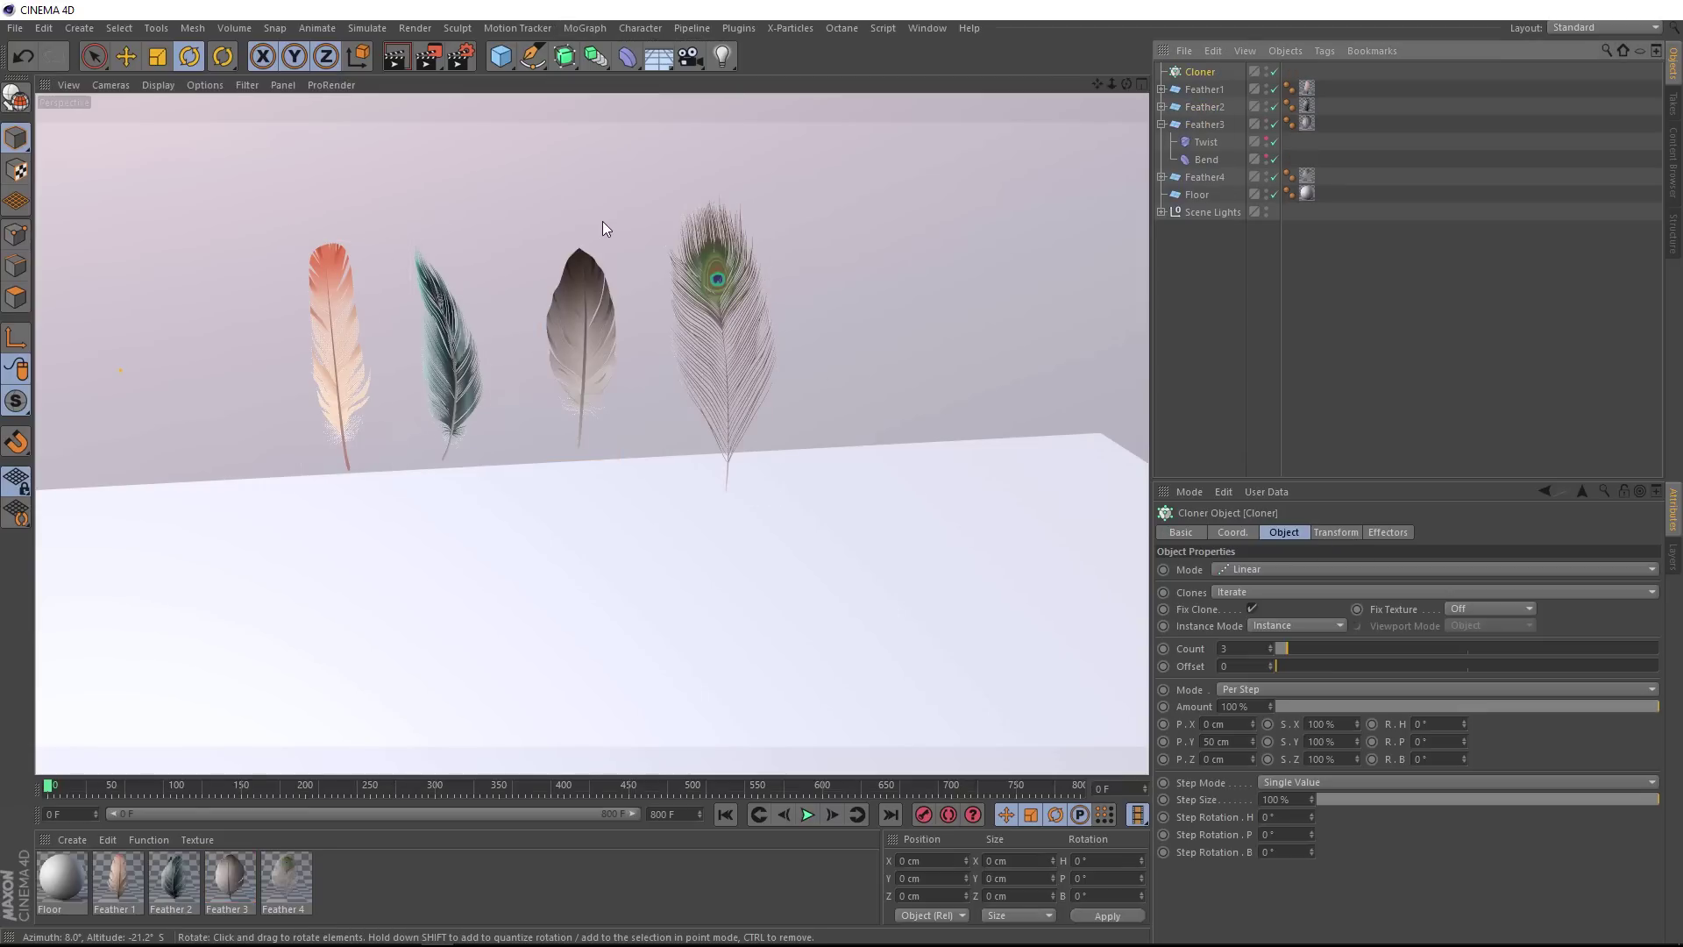
pyautogui.click(1161, 125)
pyautogui.click(1202, 89)
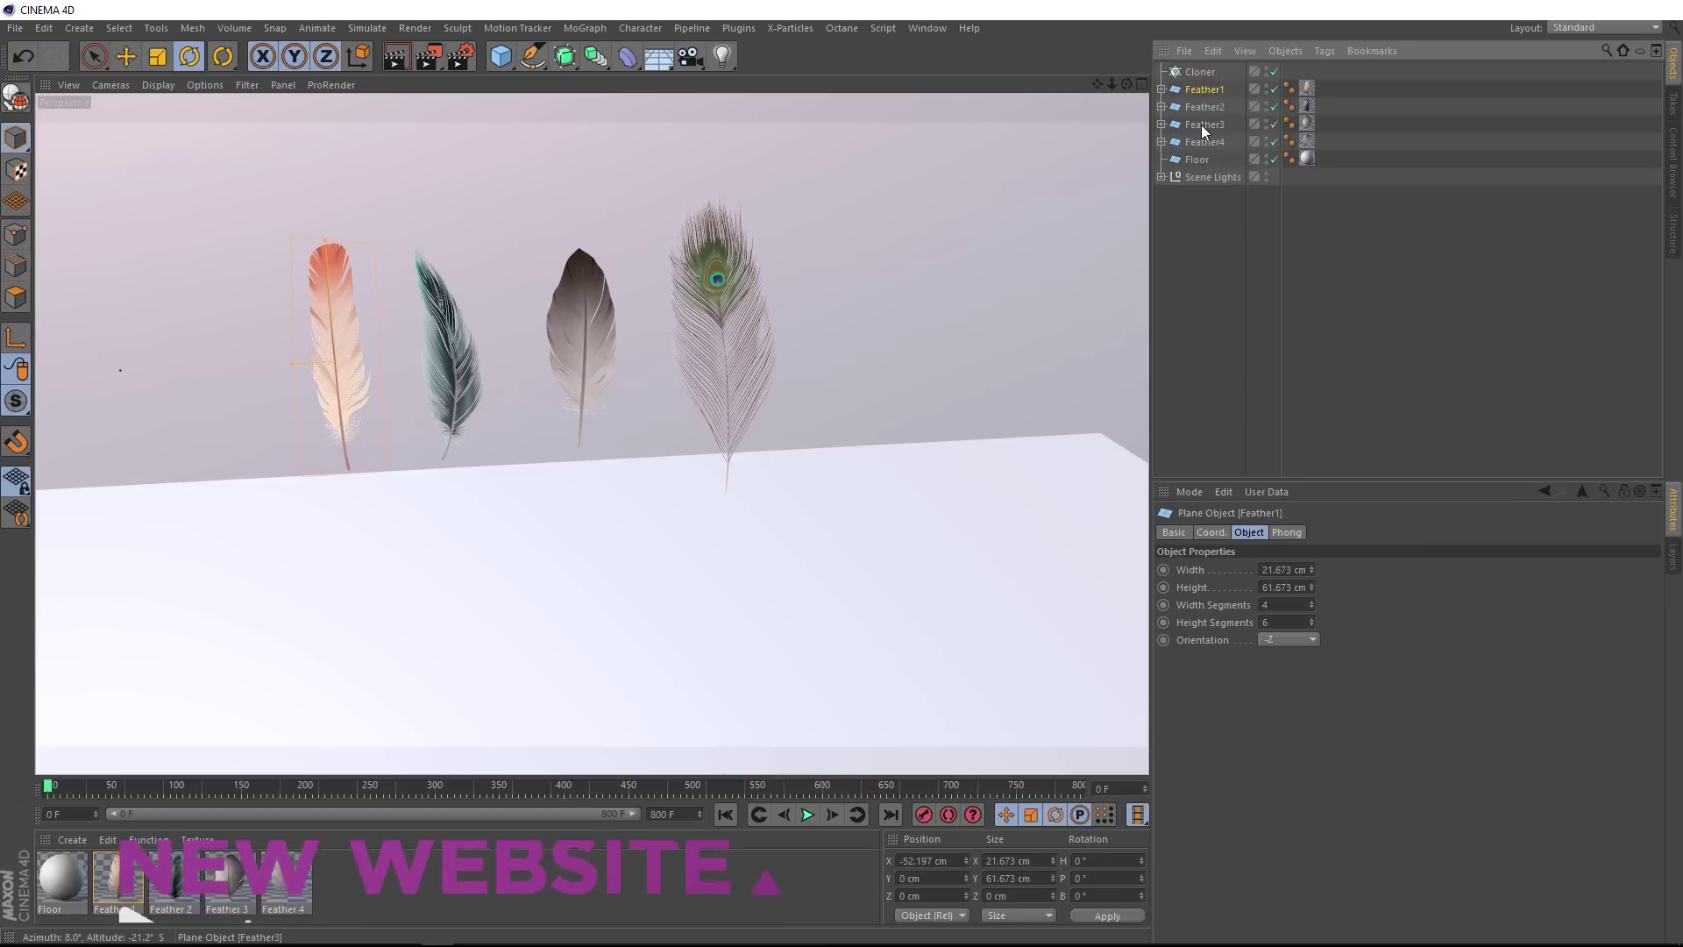
pyautogui.keyDown('shift'); pyautogui.click(1201, 141); pyautogui.keyUp('shift')
pyautogui.moveTo(1197, 93); pyautogui.dragTo(1195, 70)
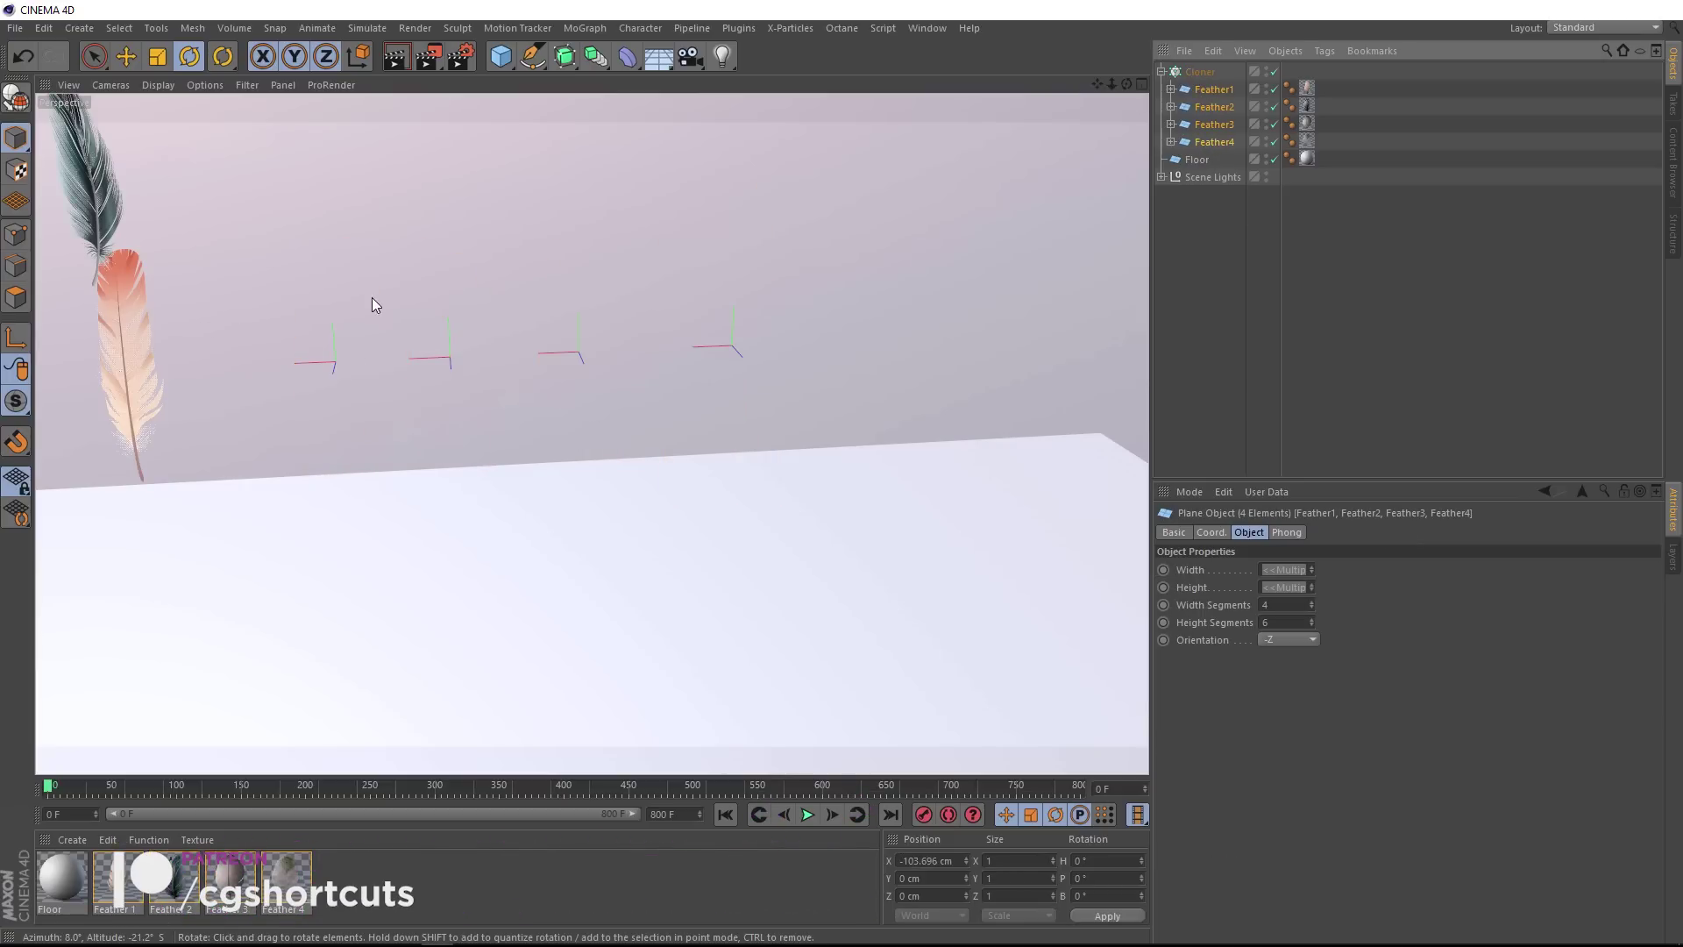
pyautogui.moveTo(372, 303)
pyautogui.keyDown('alt'); pyautogui.mouseDown()
pyautogui.moveTo(414, 214)
pyautogui.moveTo(698, 549)
pyautogui.moveTo(577, 559)
pyautogui.mouseUp(); pyautogui.keyUp('alt')
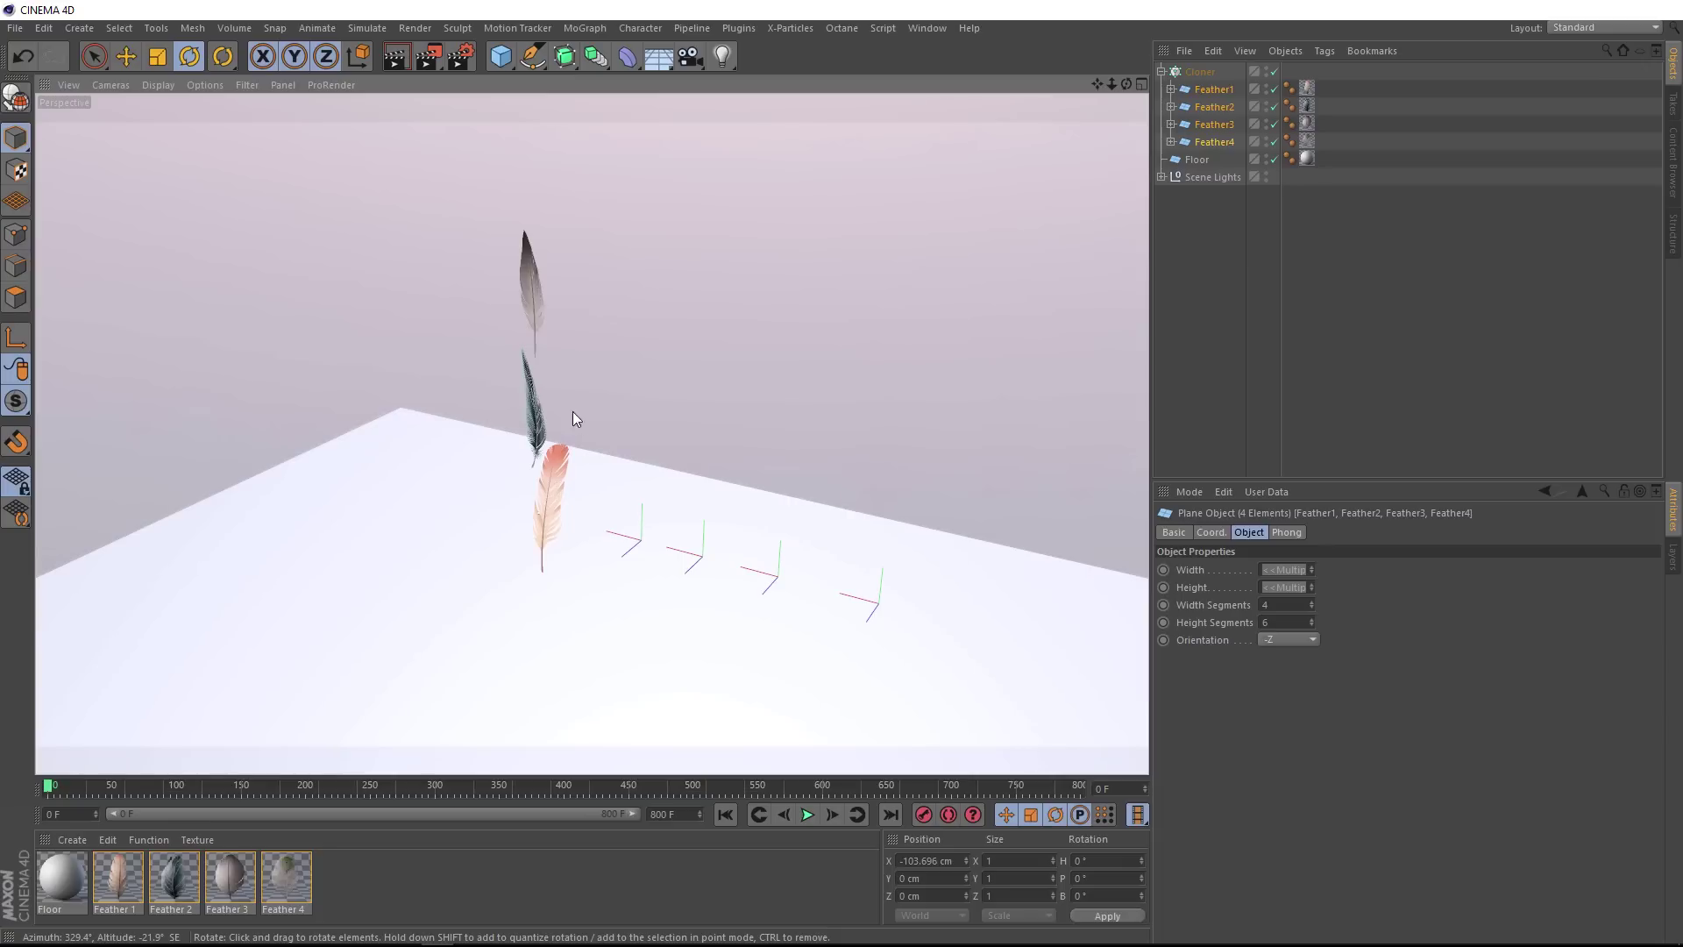
# Set the Cloner's mode to Grid Array to form a 3×3×3 feather grid
pyautogui.click(1201, 73)
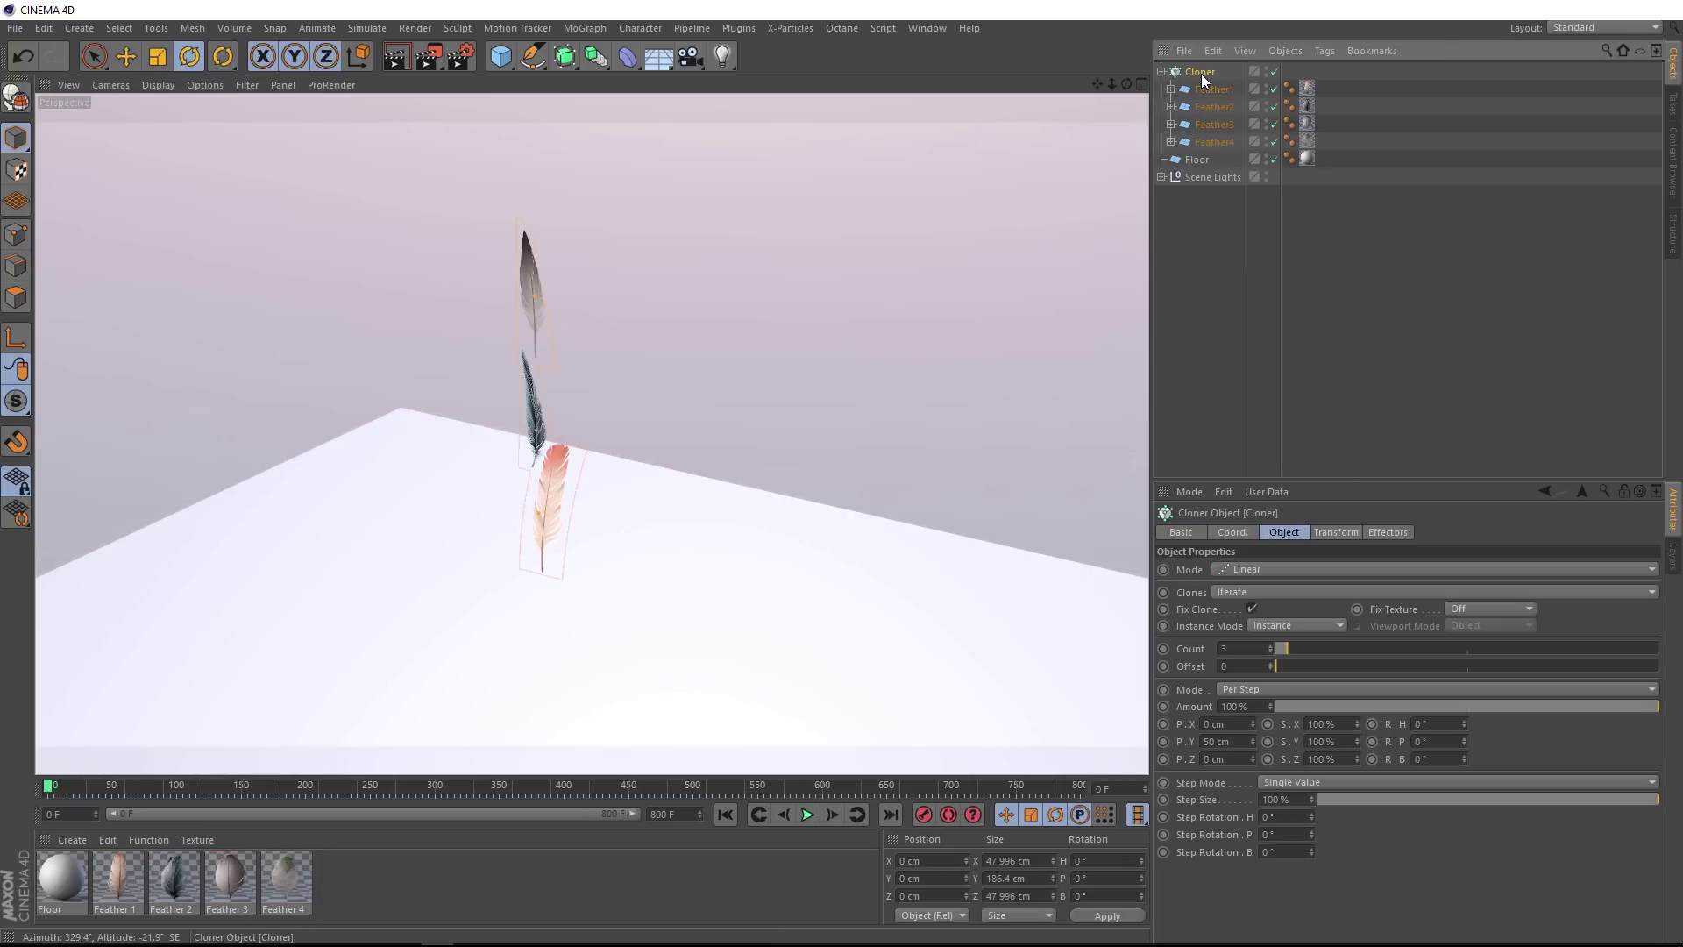
pyautogui.click(1252, 569)
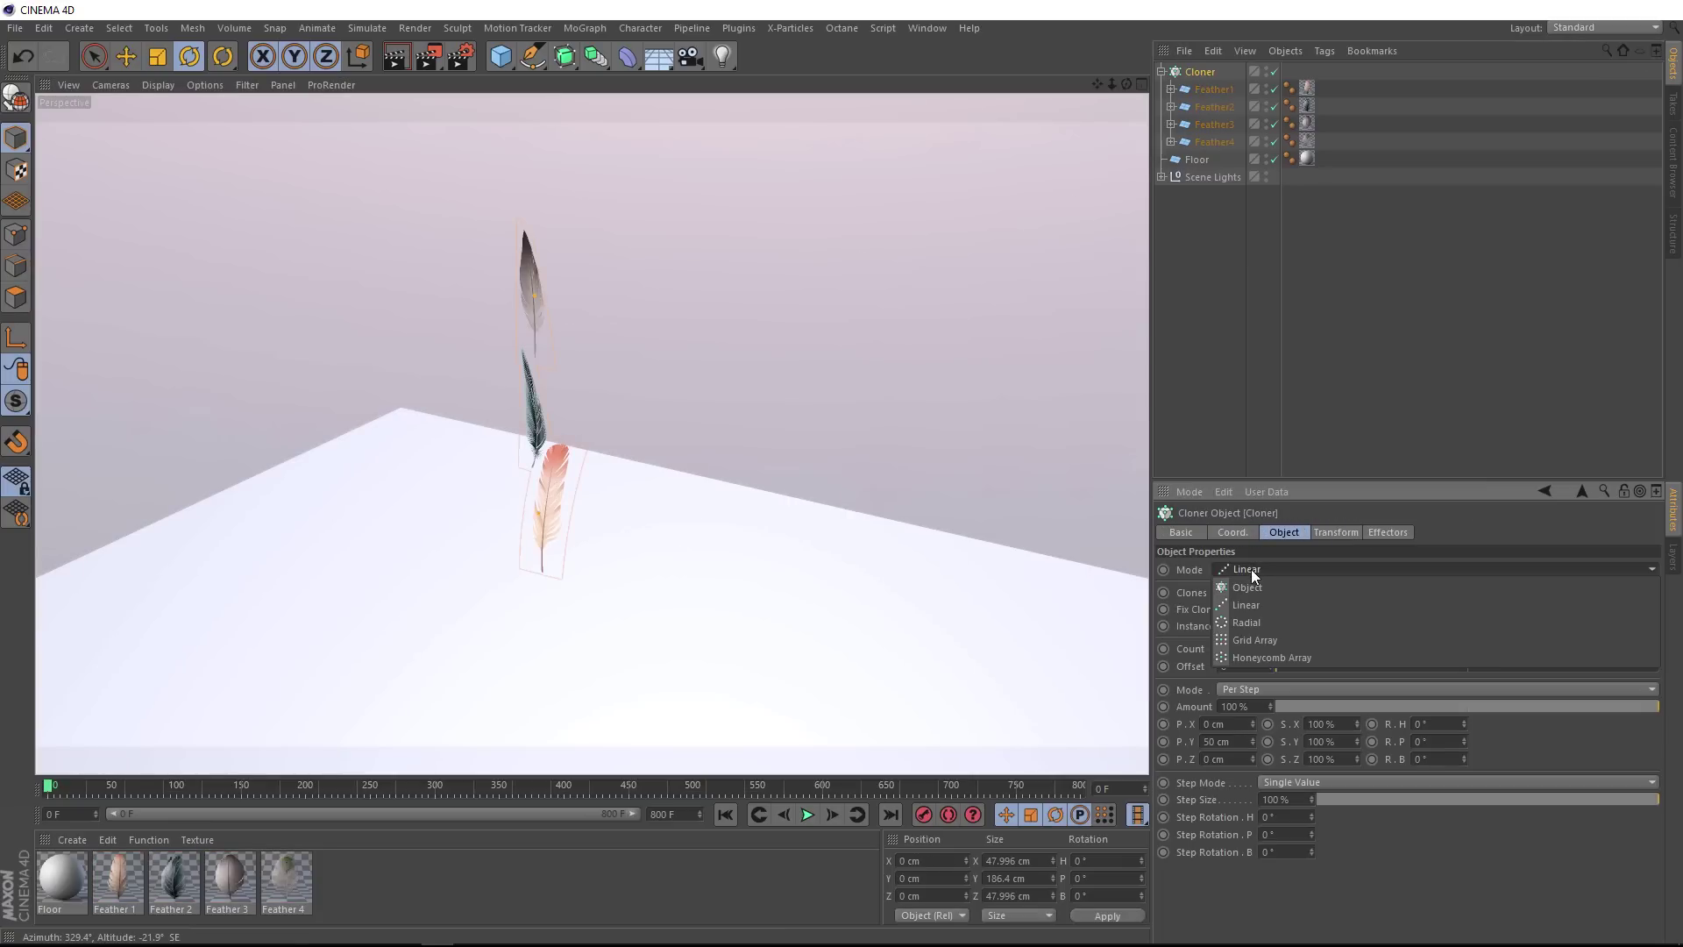
pyautogui.click(1253, 634)
pyautogui.scroll(-5, 598, 554)
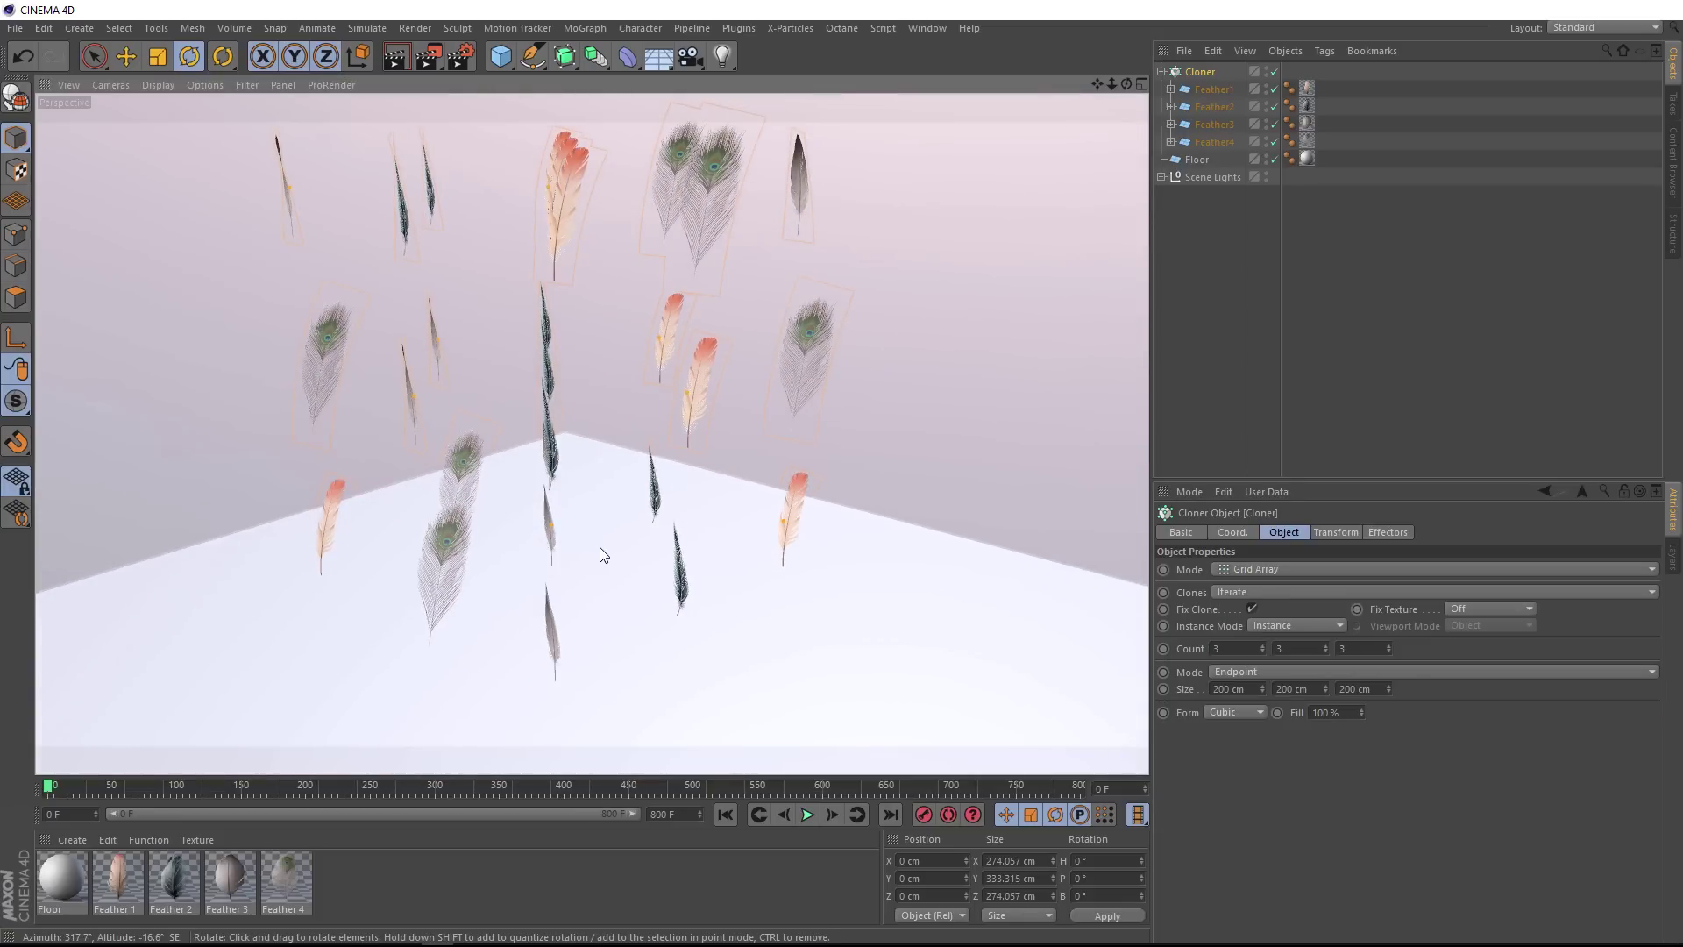
pyautogui.keyDown('alt'); pyautogui.moveTo(599, 555); pyautogui.dragTo(709, 270); pyautogui.keyUp('alt')
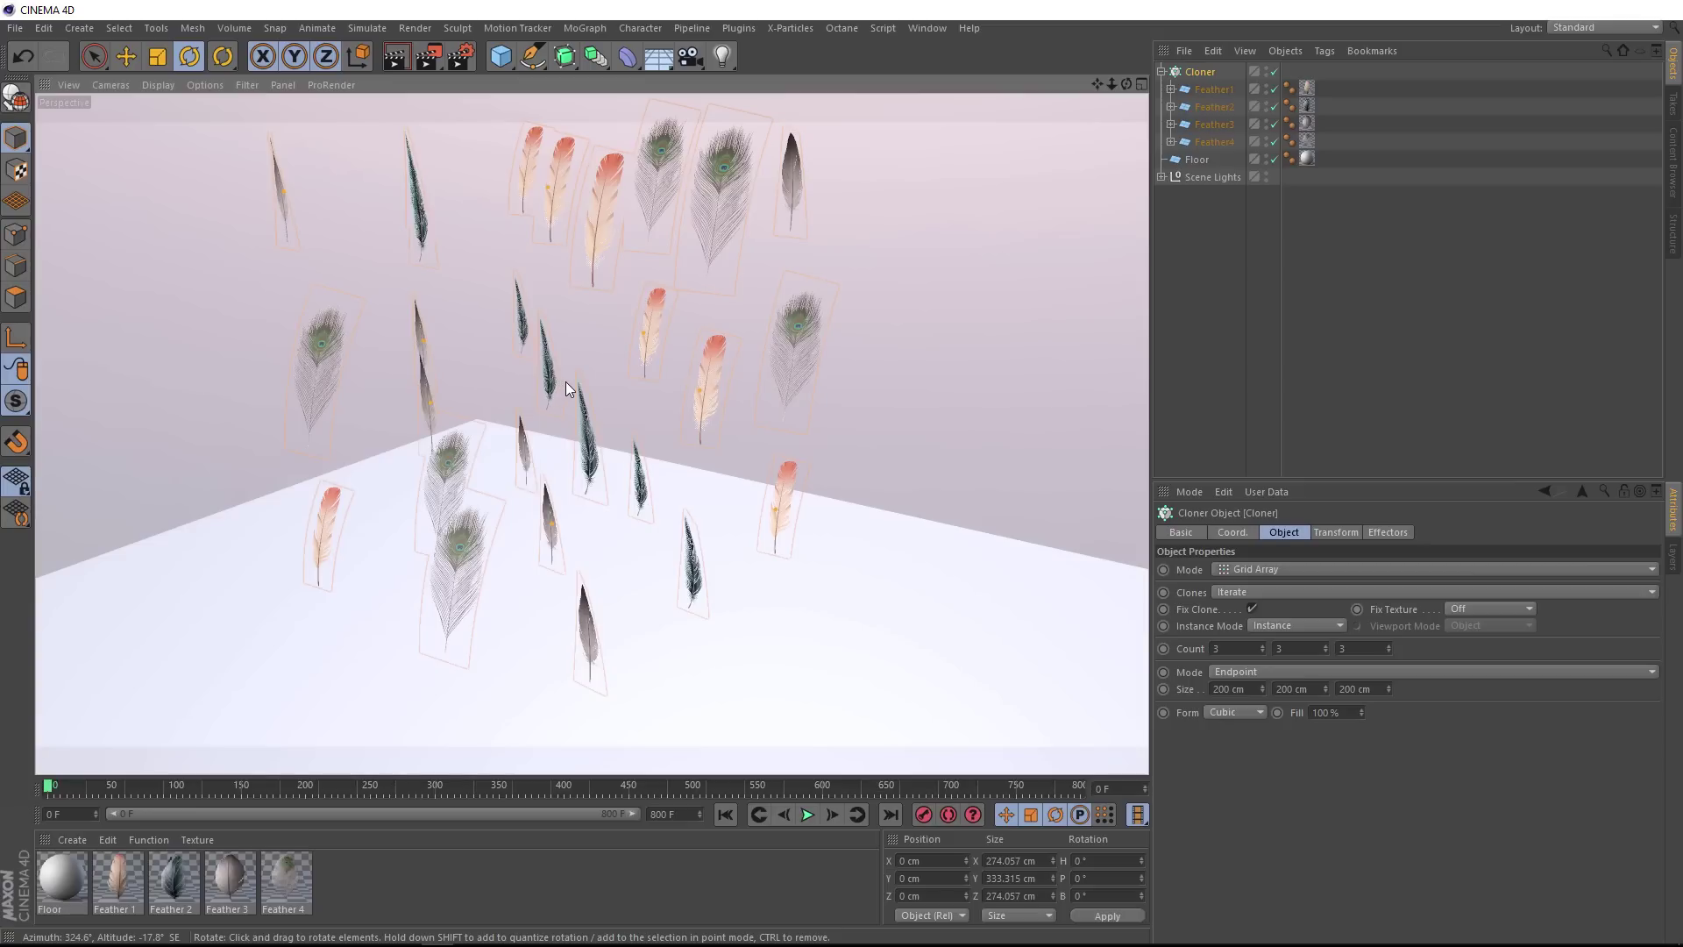
# Add a Random effector to the Cloner, offsetting clone positions up to 50 cm, and select it
pyautogui.click(1192, 73)
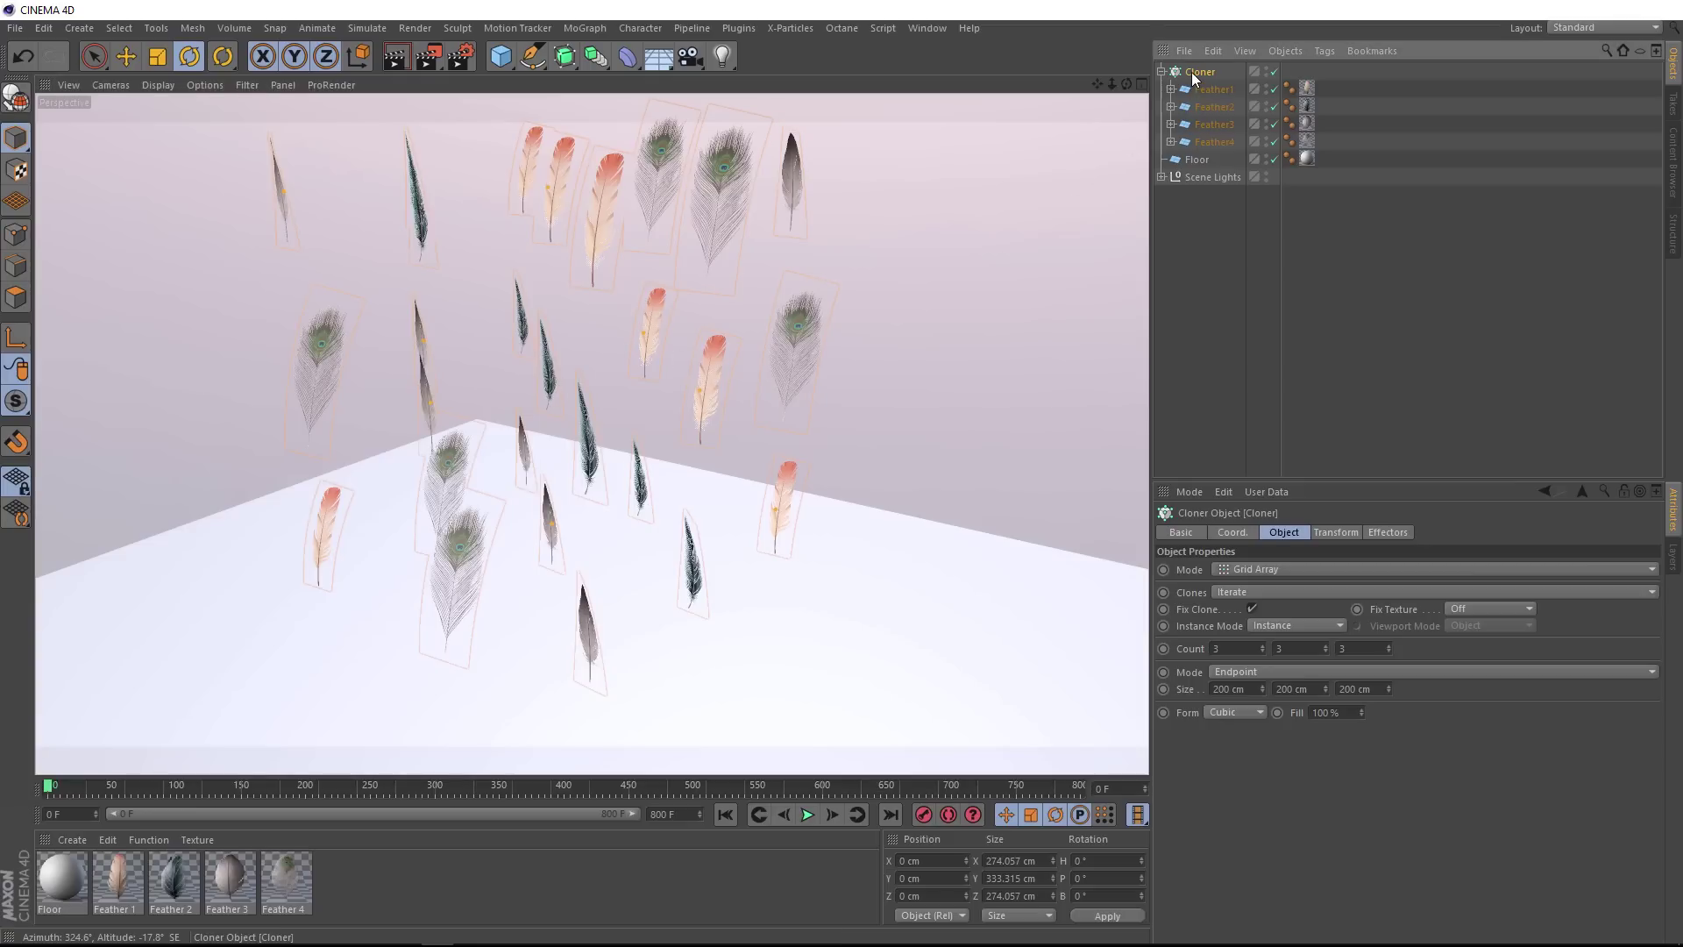
pyautogui.click(585, 29)
pyautogui.moveTo(593, 56)
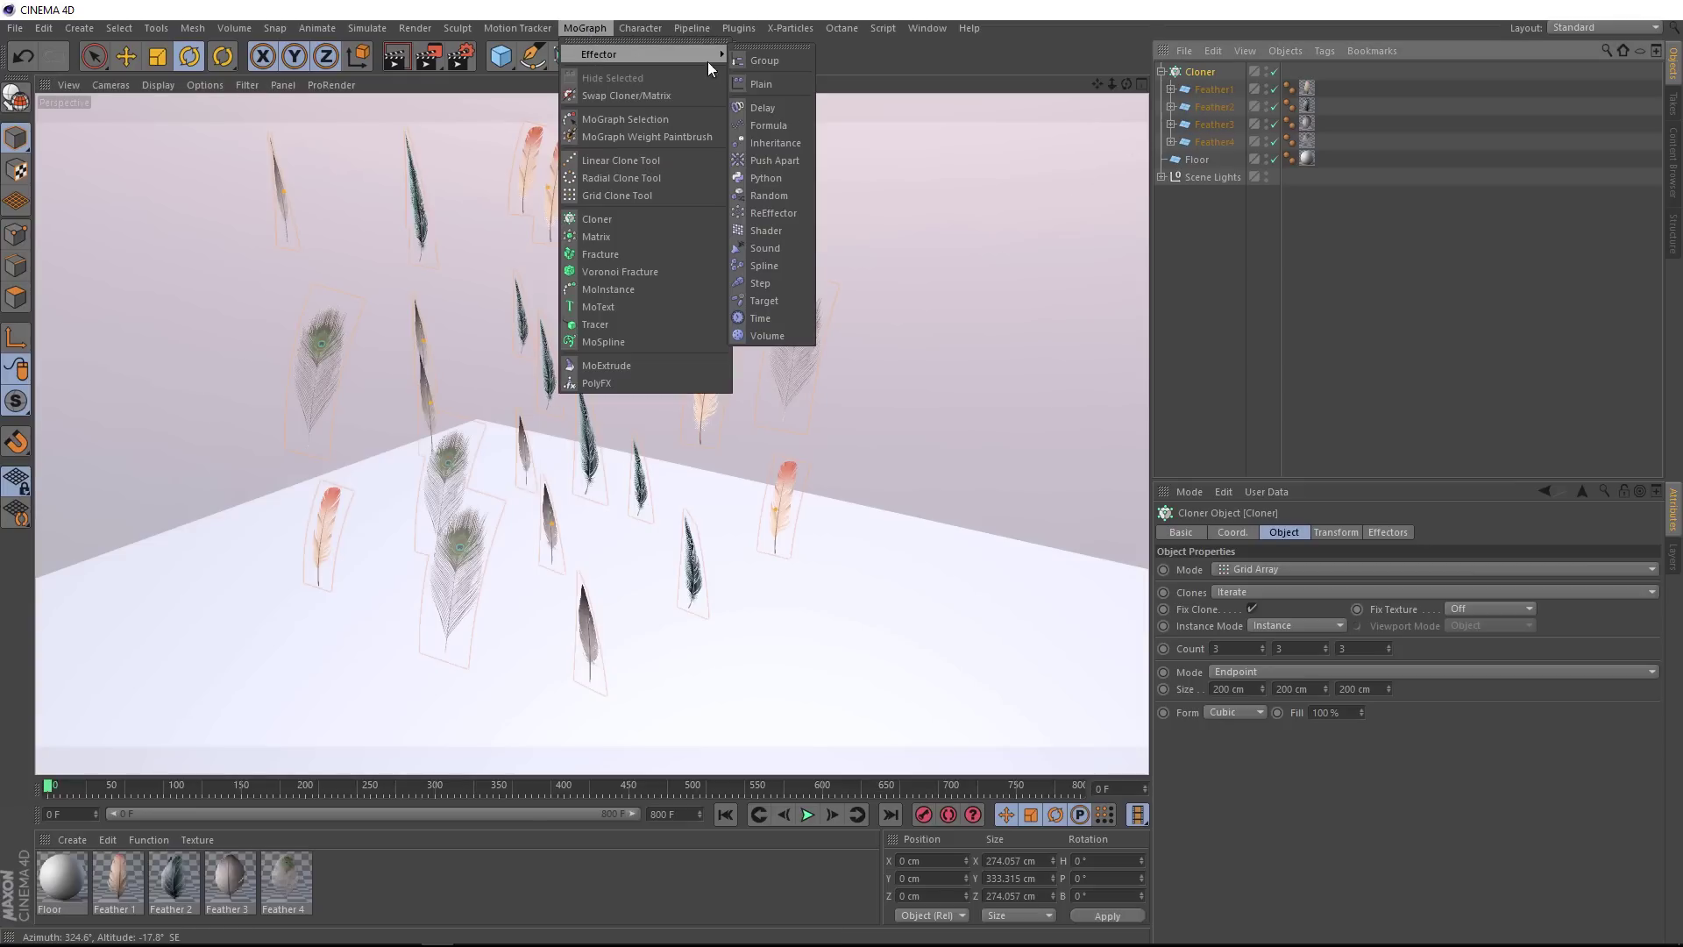
pyautogui.click(779, 197)
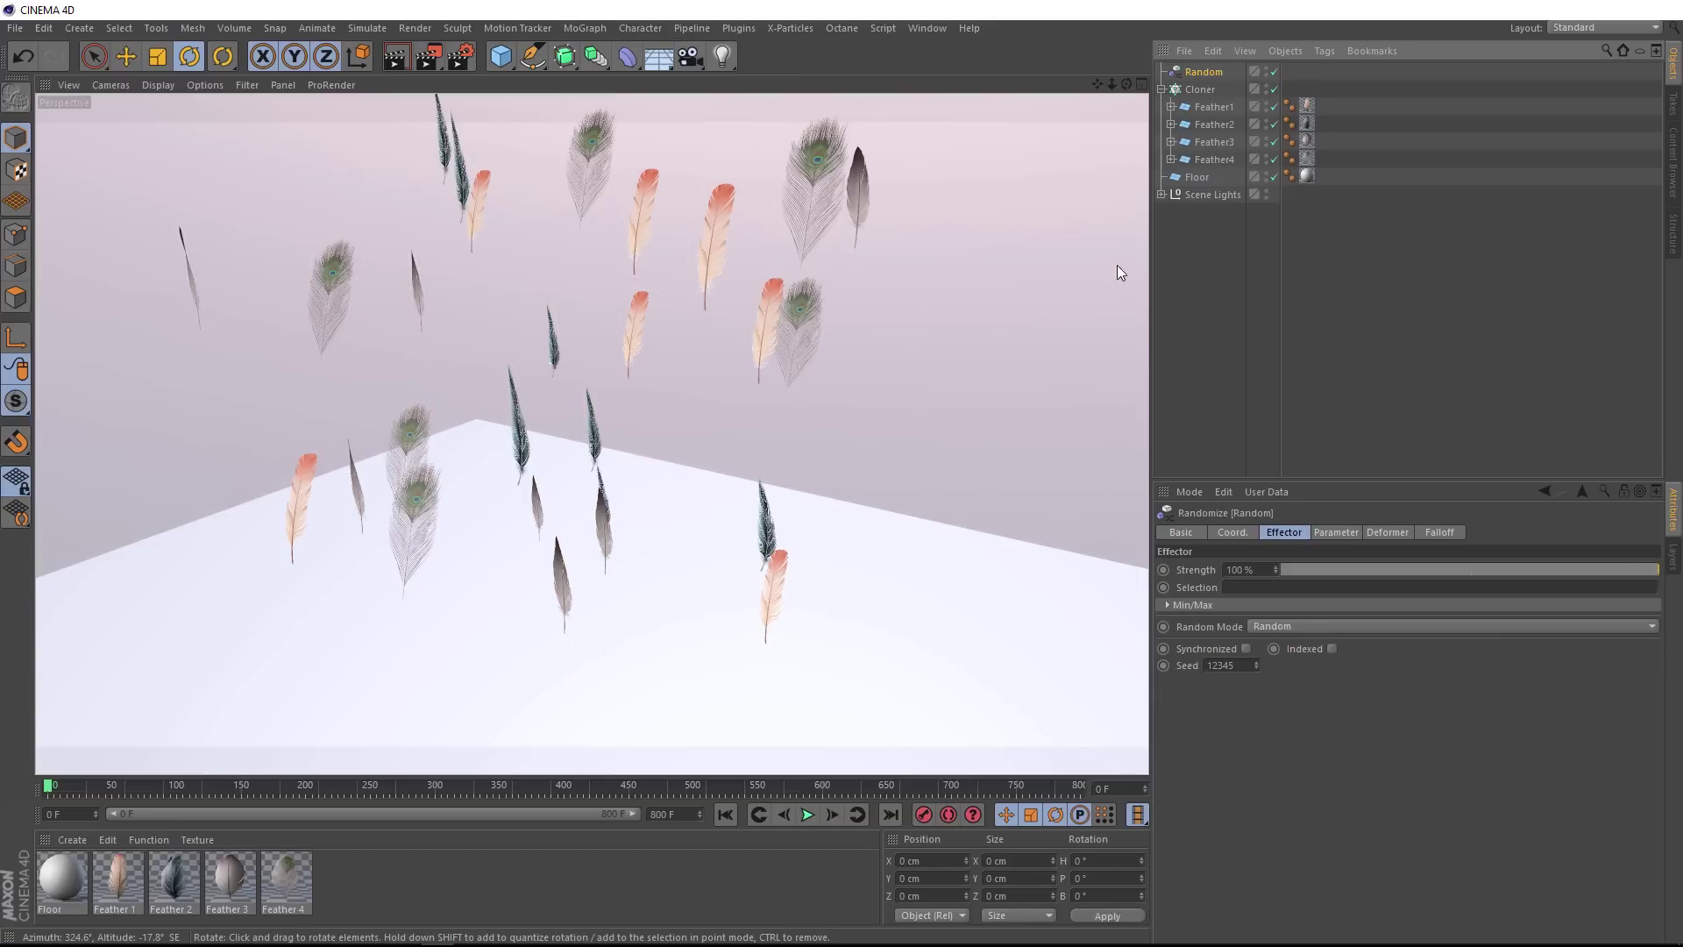
pyautogui.click(1199, 91)
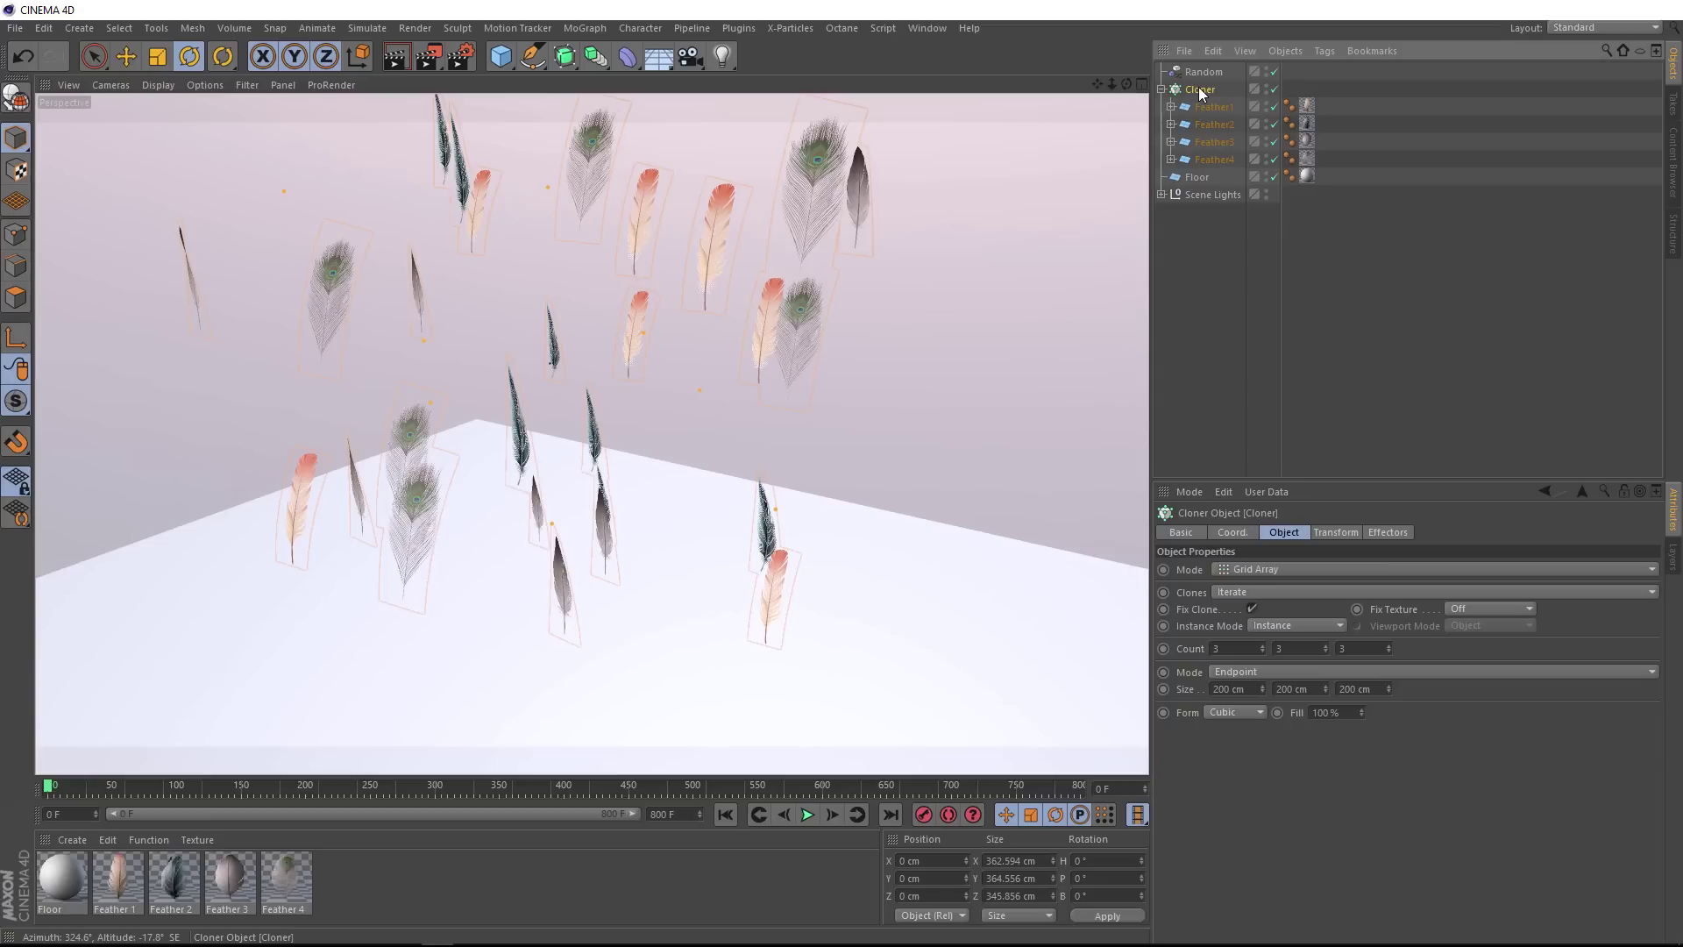
pyautogui.click(1386, 532)
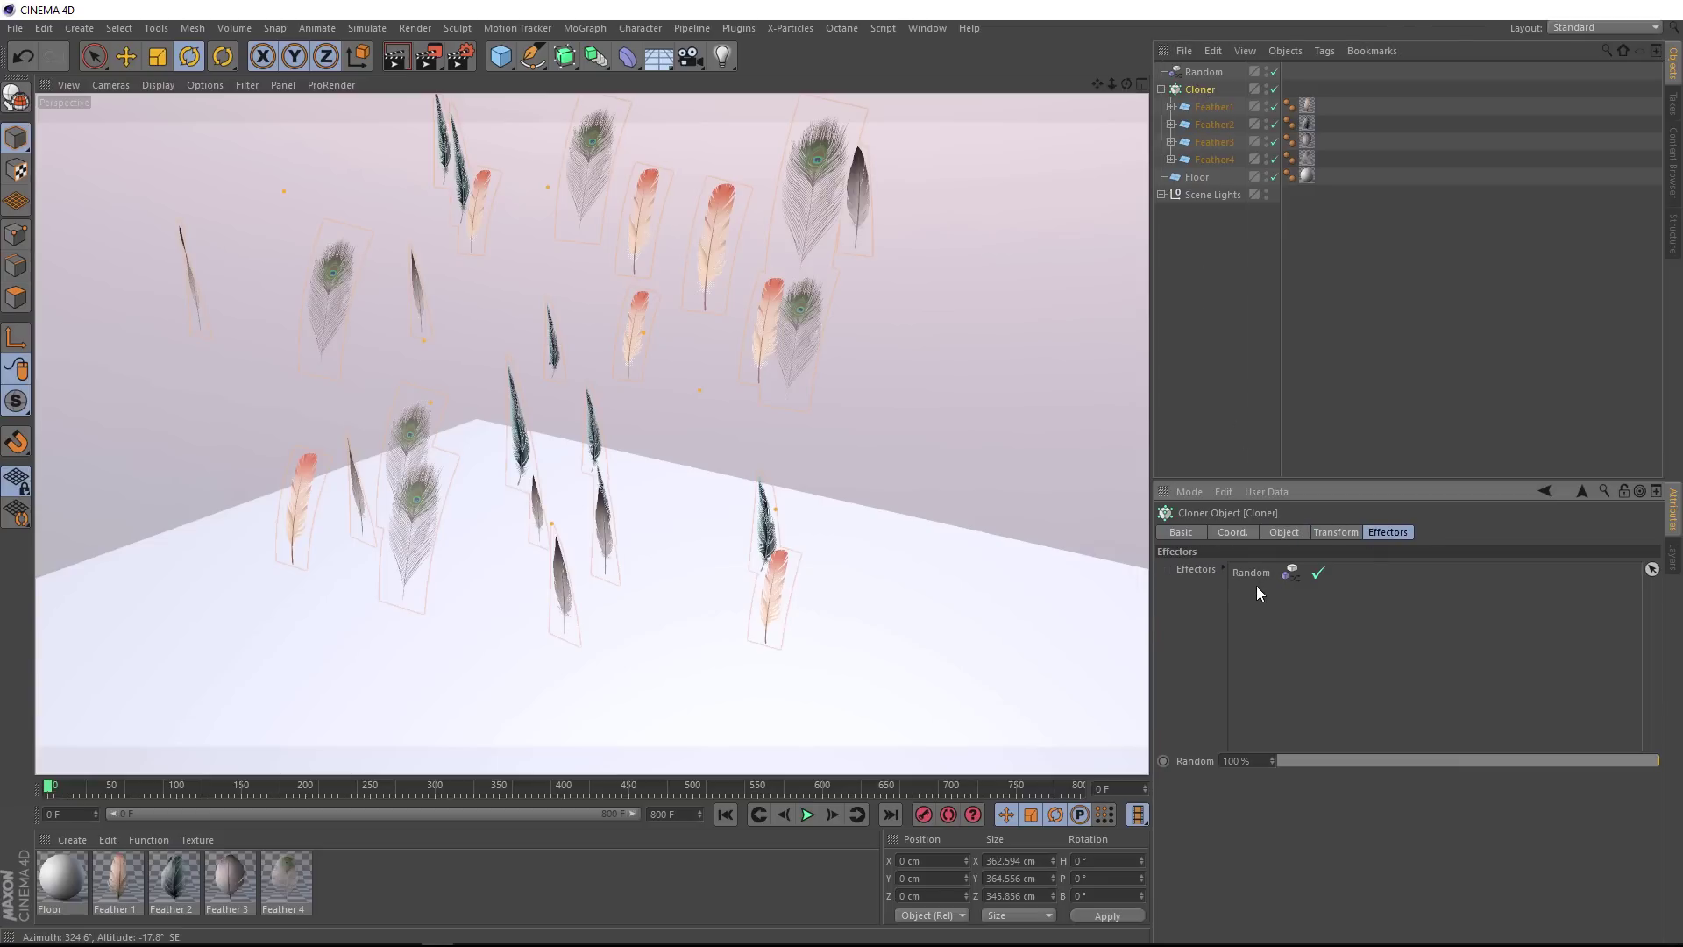
pyautogui.click(1198, 70)
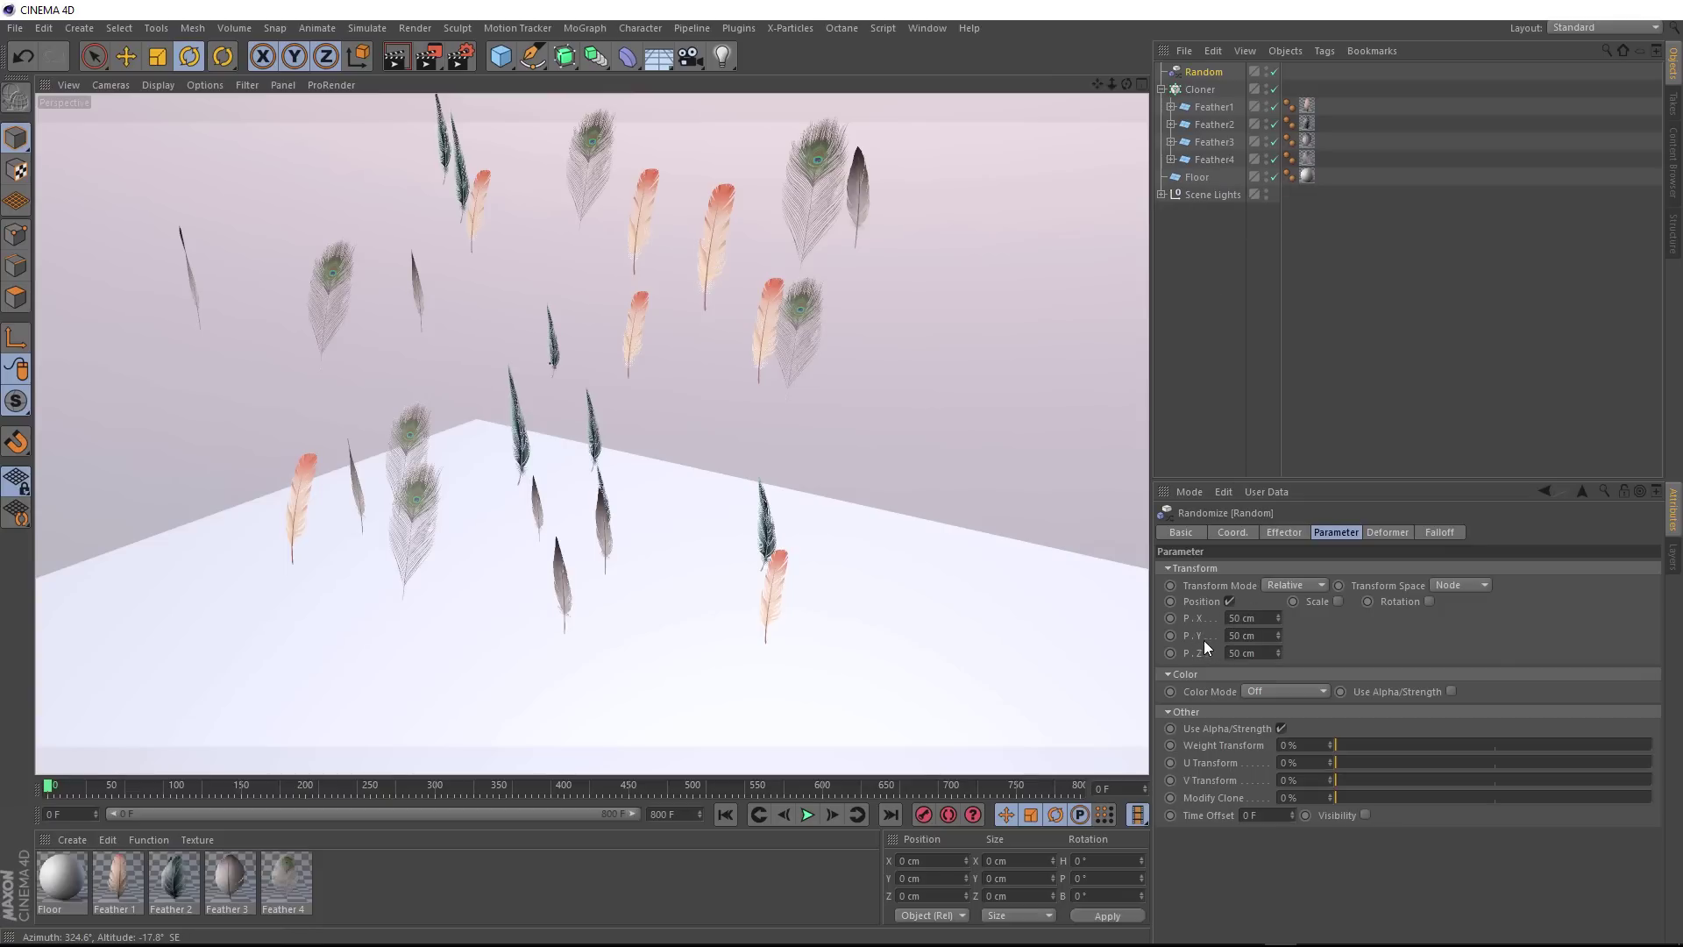
# Enable uniform random Scale of 0.3 on the Random effector
pyautogui.keyDown('alt'); pyautogui.moveTo(528, 368); pyautogui.dragTo(573, 377); pyautogui.keyUp('alt')
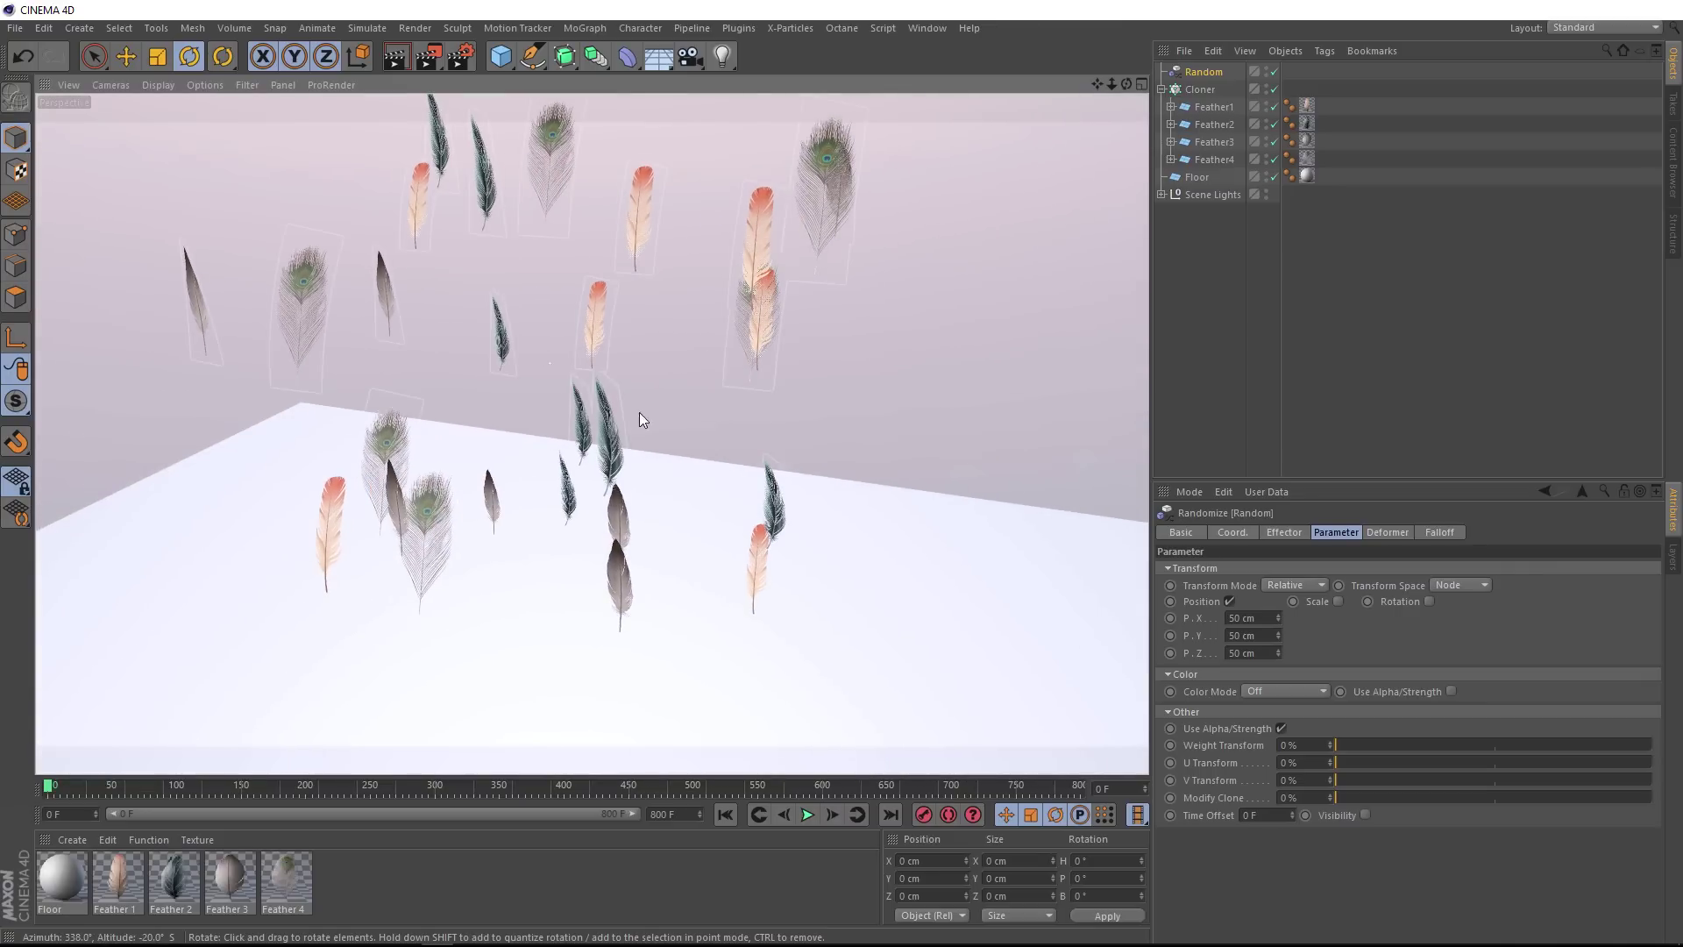
pyautogui.click(1336, 601)
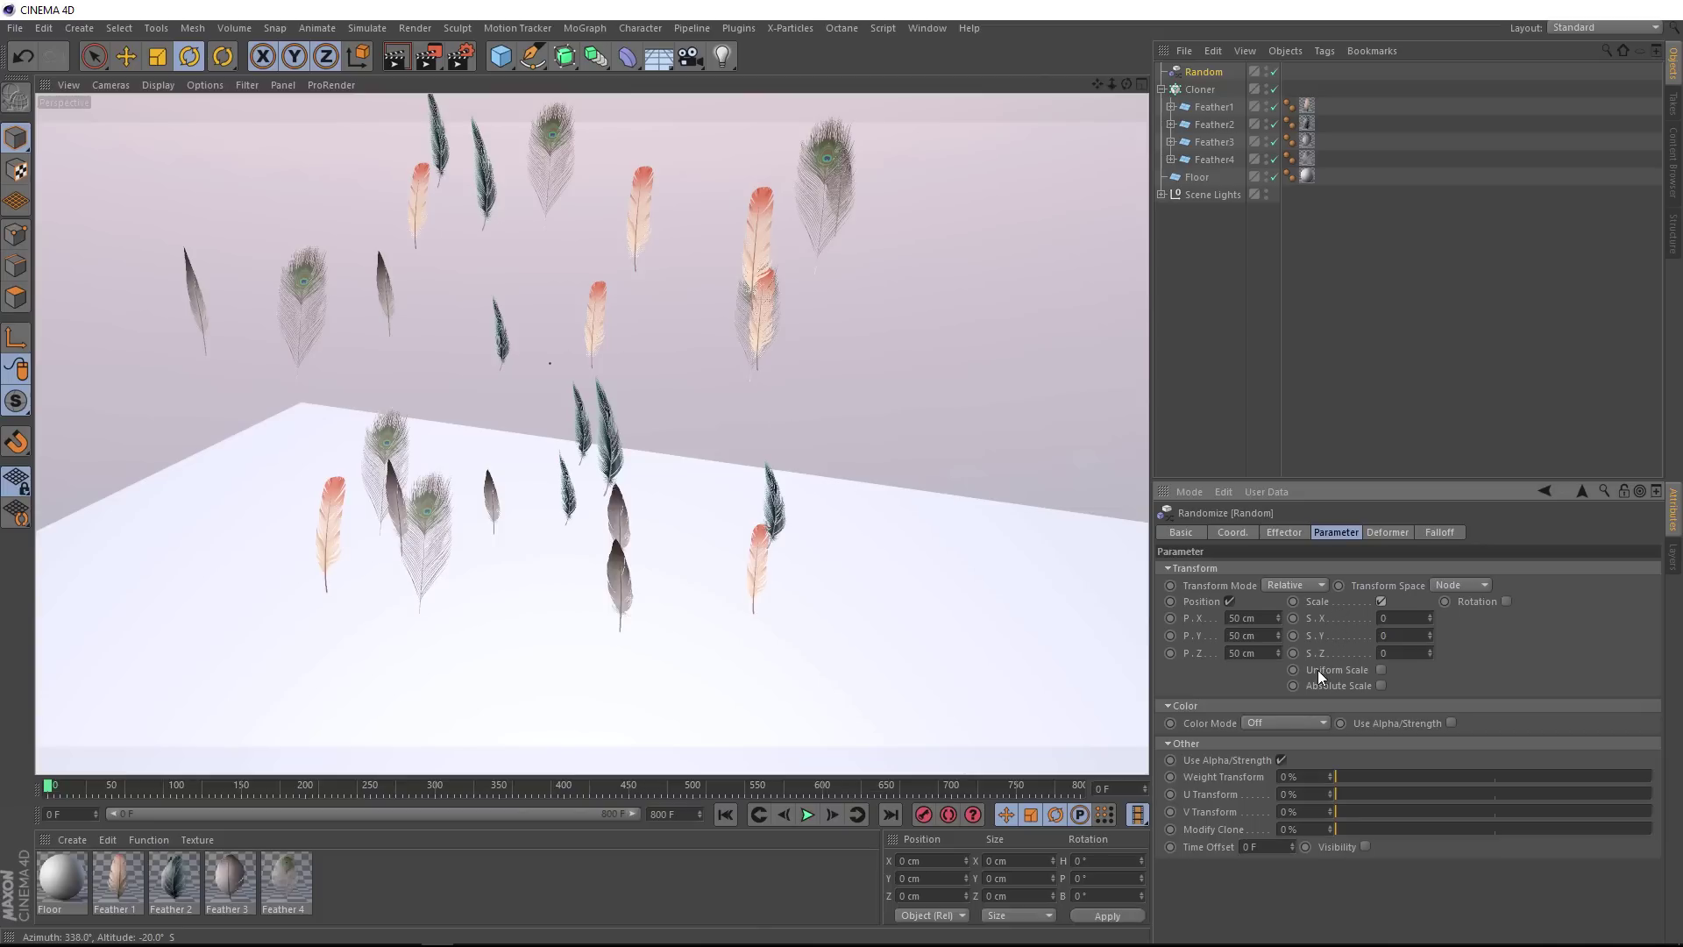
pyautogui.click(1381, 670)
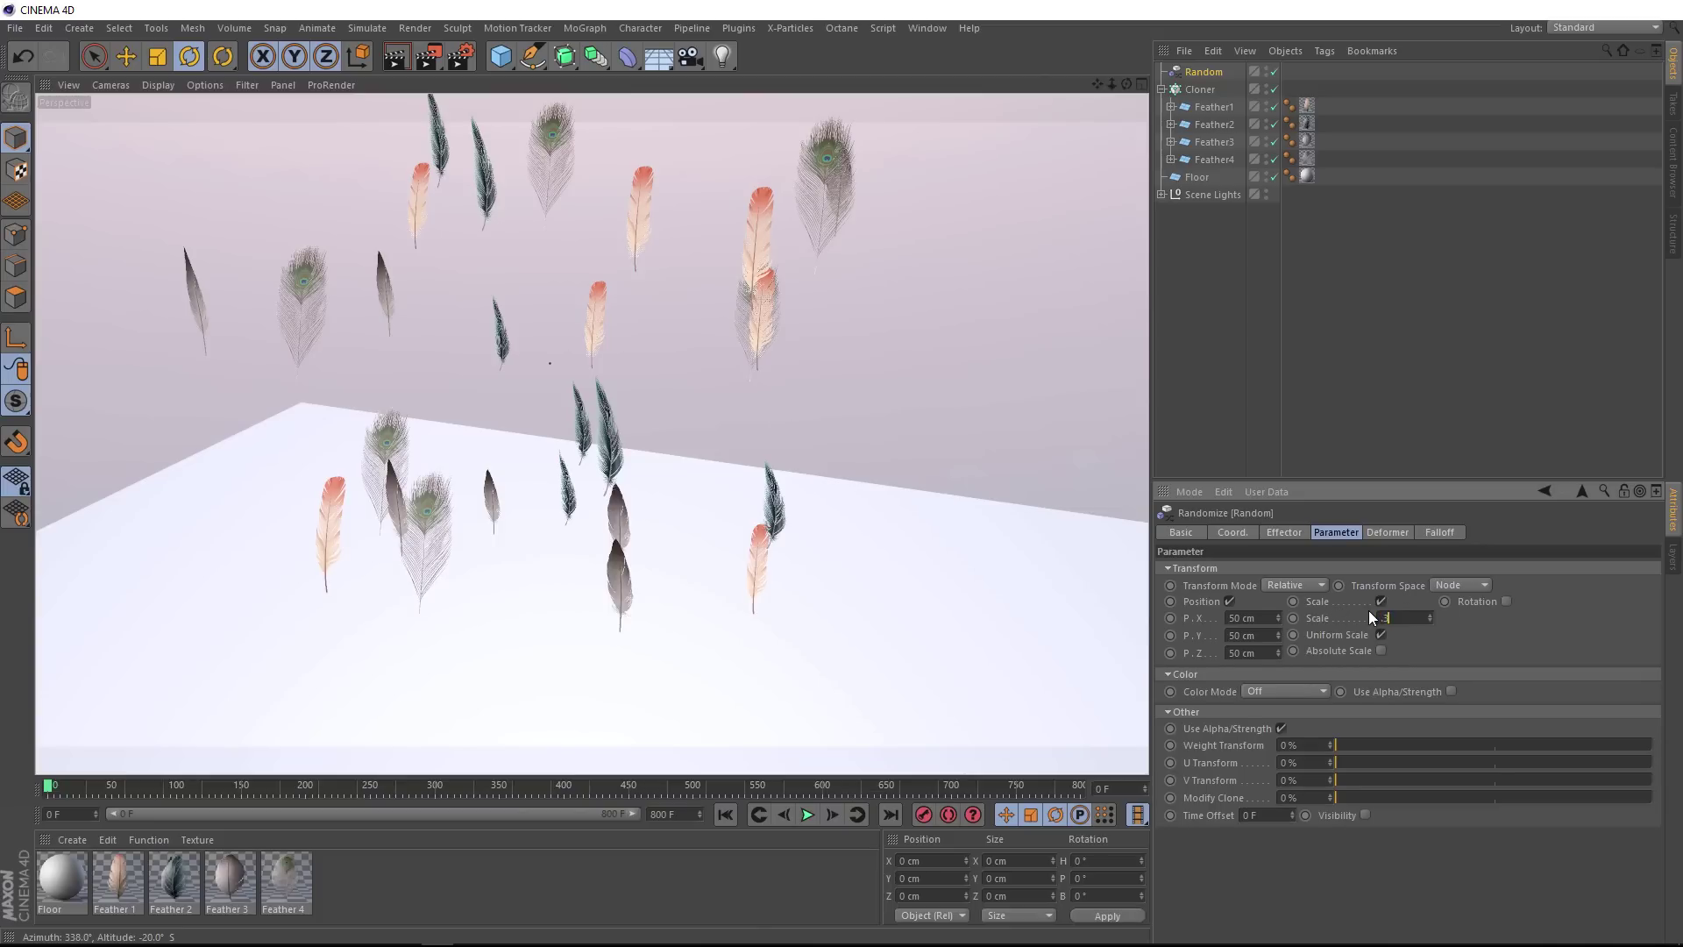
pyautogui.press('Return')
pyautogui.keyDown('alt'); pyautogui.moveTo(713, 414); pyautogui.dragTo(569, 341); pyautogui.keyUp('alt')
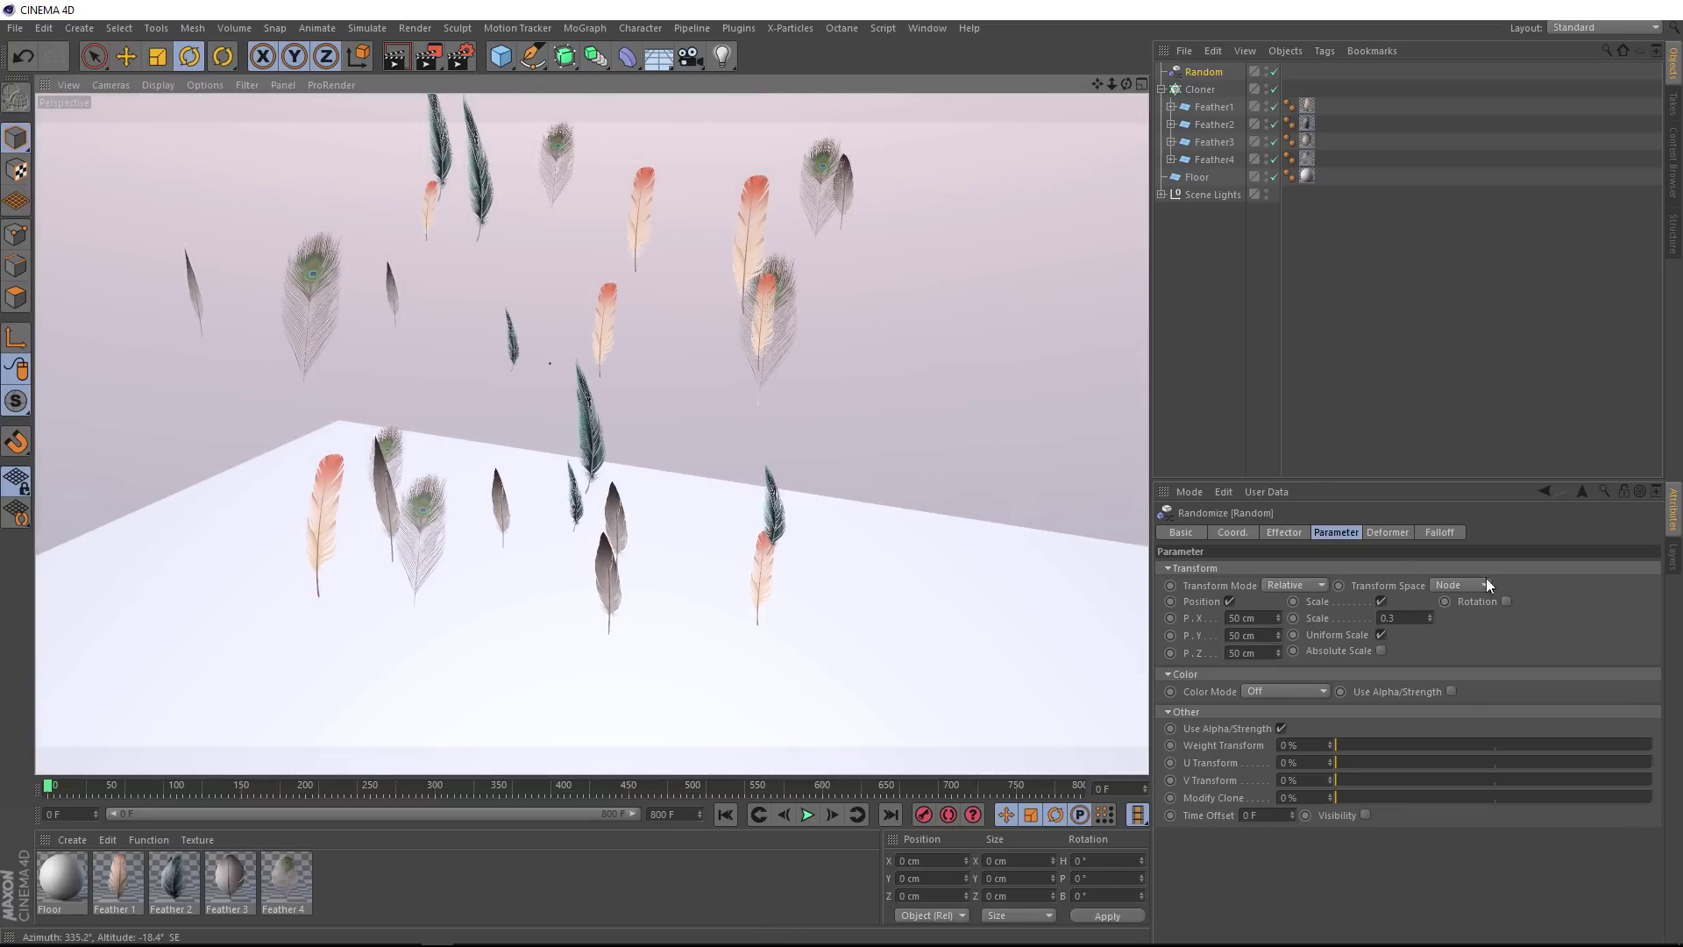
# Enable random Rotation of 90° on R.H, R.P and R.B to tumble the feathers
pyautogui.click(1506, 601)
pyautogui.click(1500, 618)
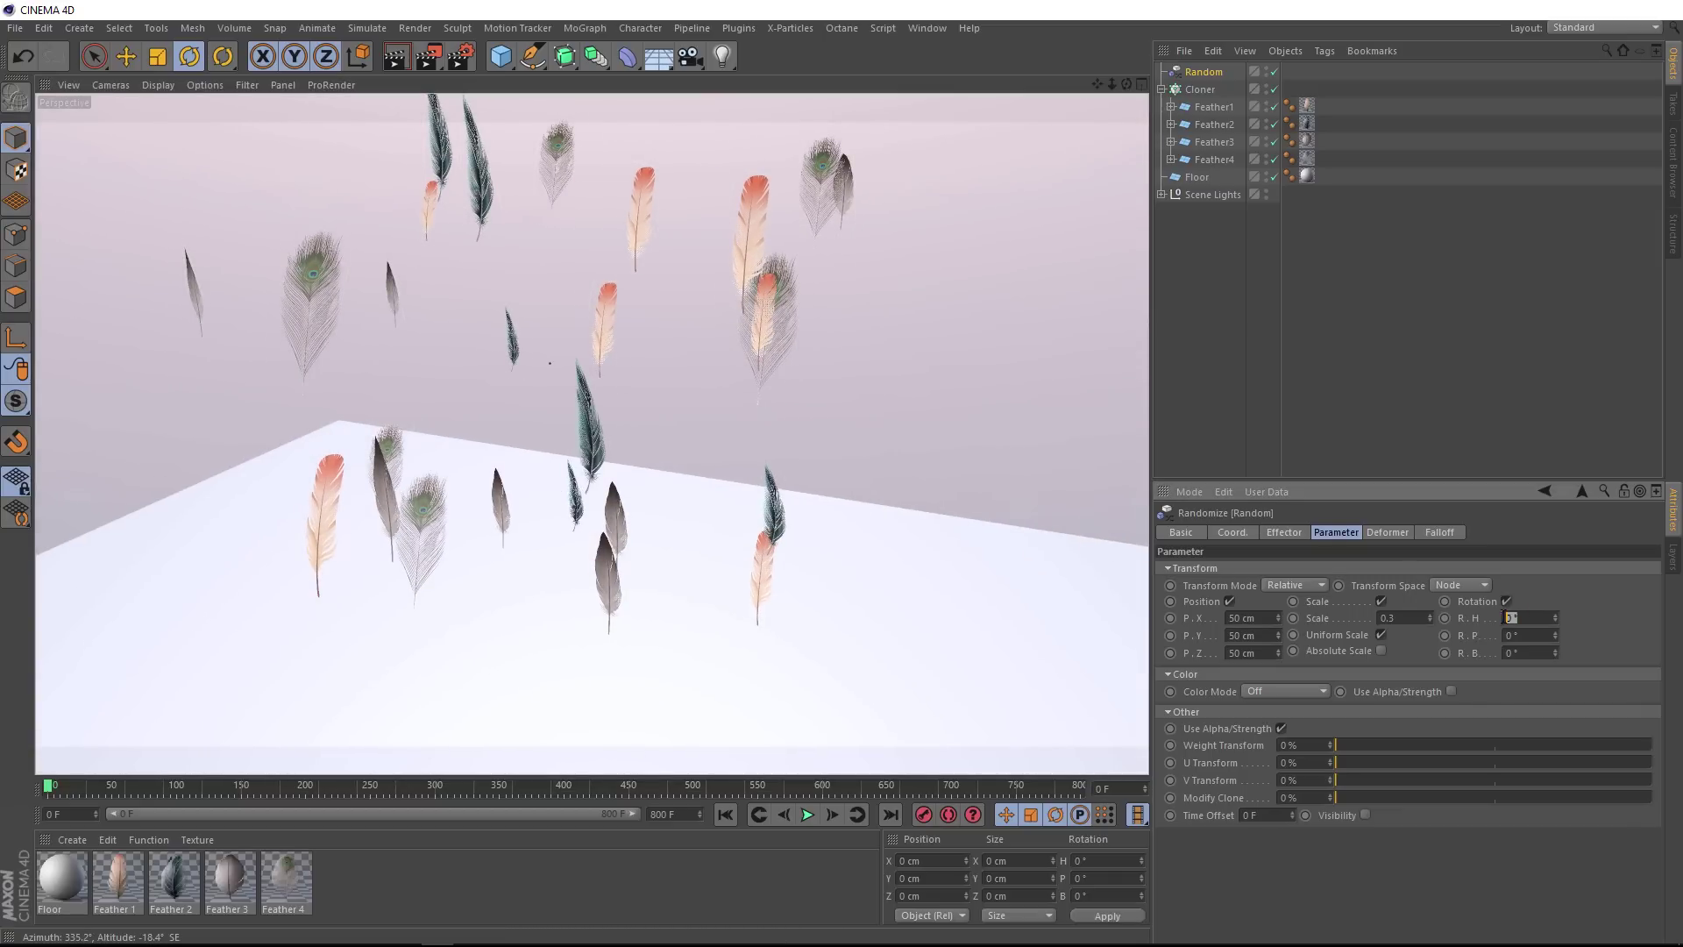
pyautogui.write('90')
pyautogui.press('Return')
pyautogui.click(1496, 630)
pyautogui.write('90')
pyautogui.press('Return')
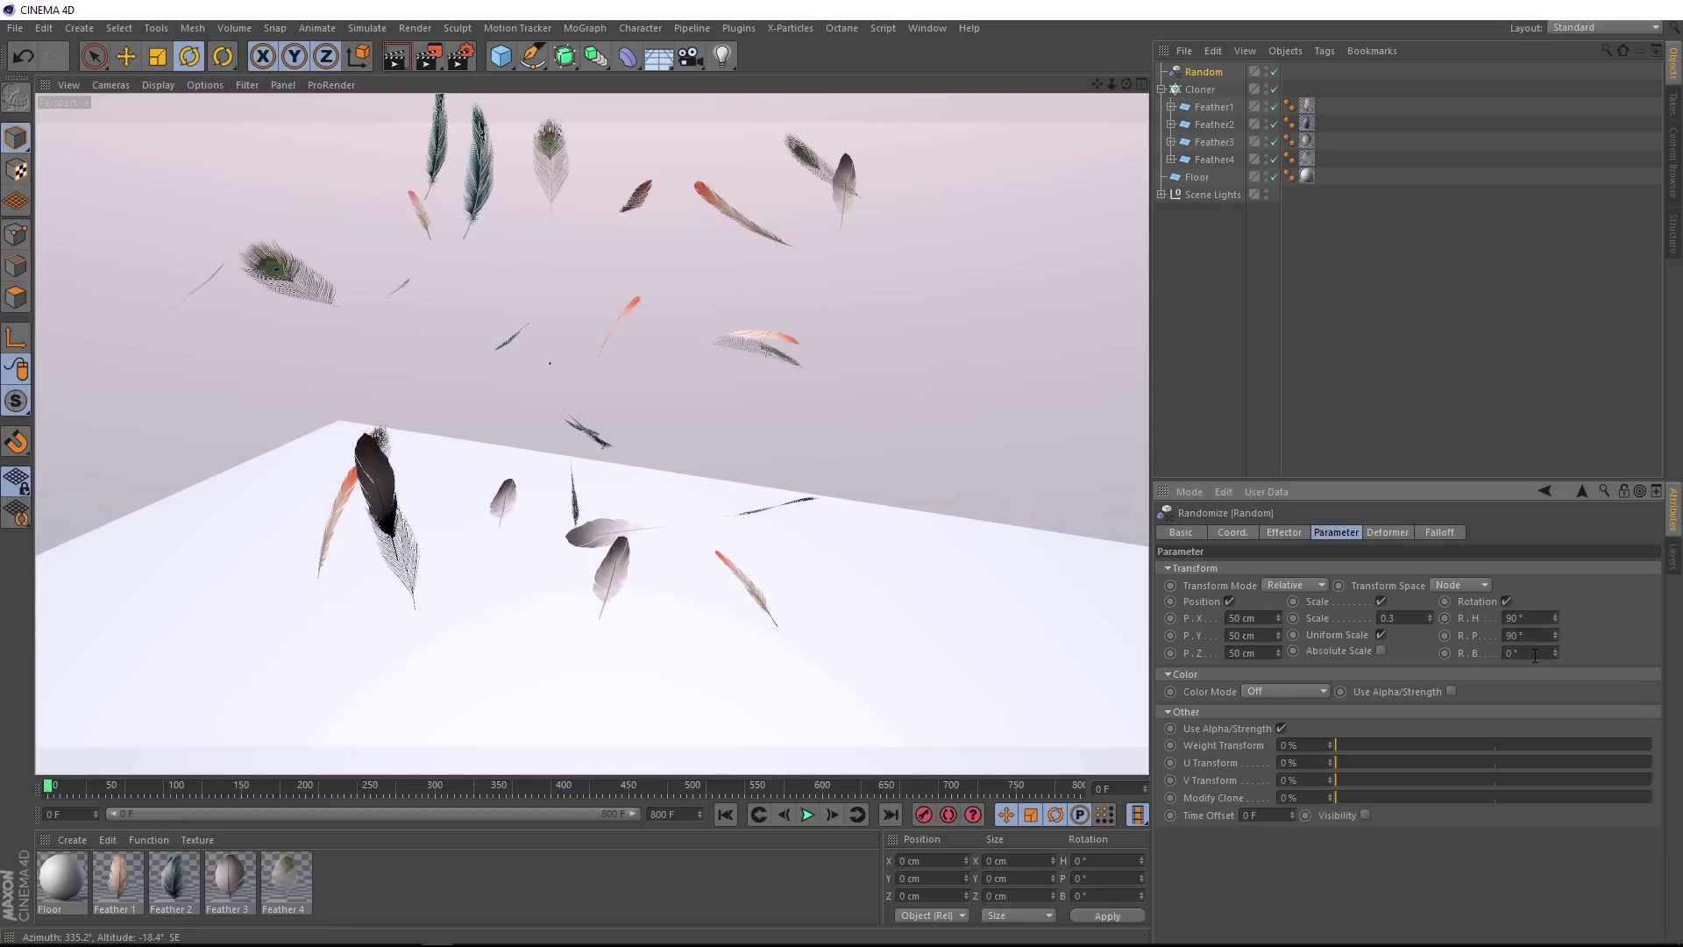
pyautogui.write('90')
pyautogui.press('Return')
pyautogui.keyDown('alt'); pyautogui.moveTo(713, 350); pyautogui.dragTo(652, 265); pyautogui.keyUp('alt')
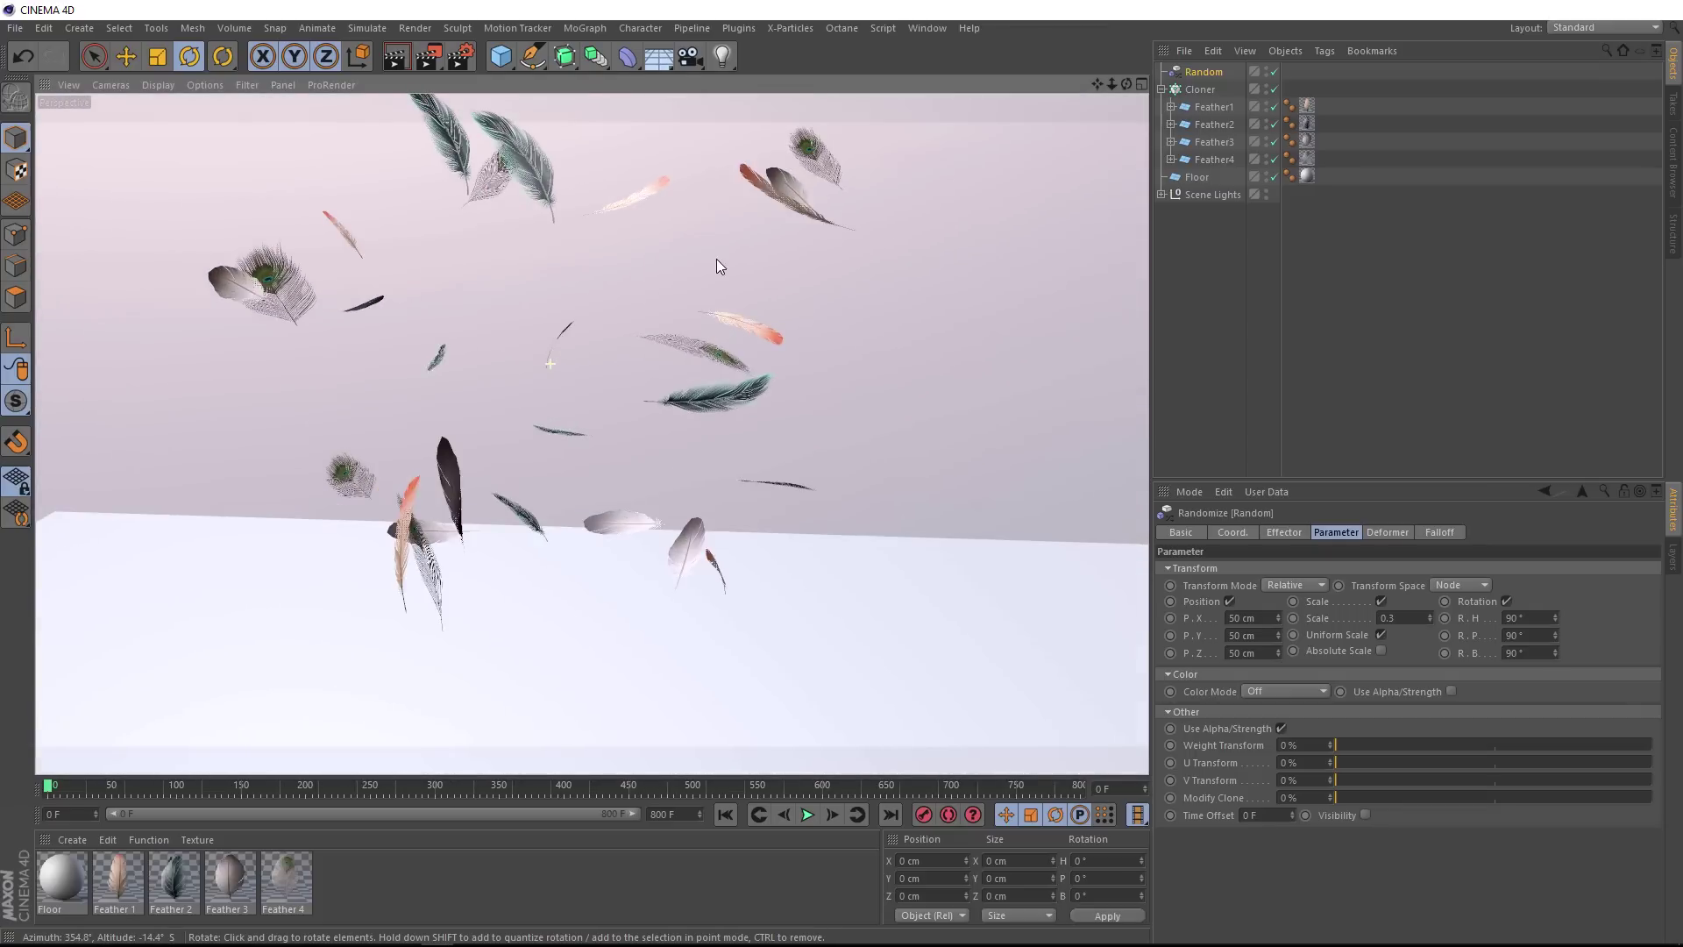
pyautogui.keyDown('alt'); pyautogui.moveTo(717, 259); pyautogui.dragTo(673, 282); pyautogui.keyUp('alt')
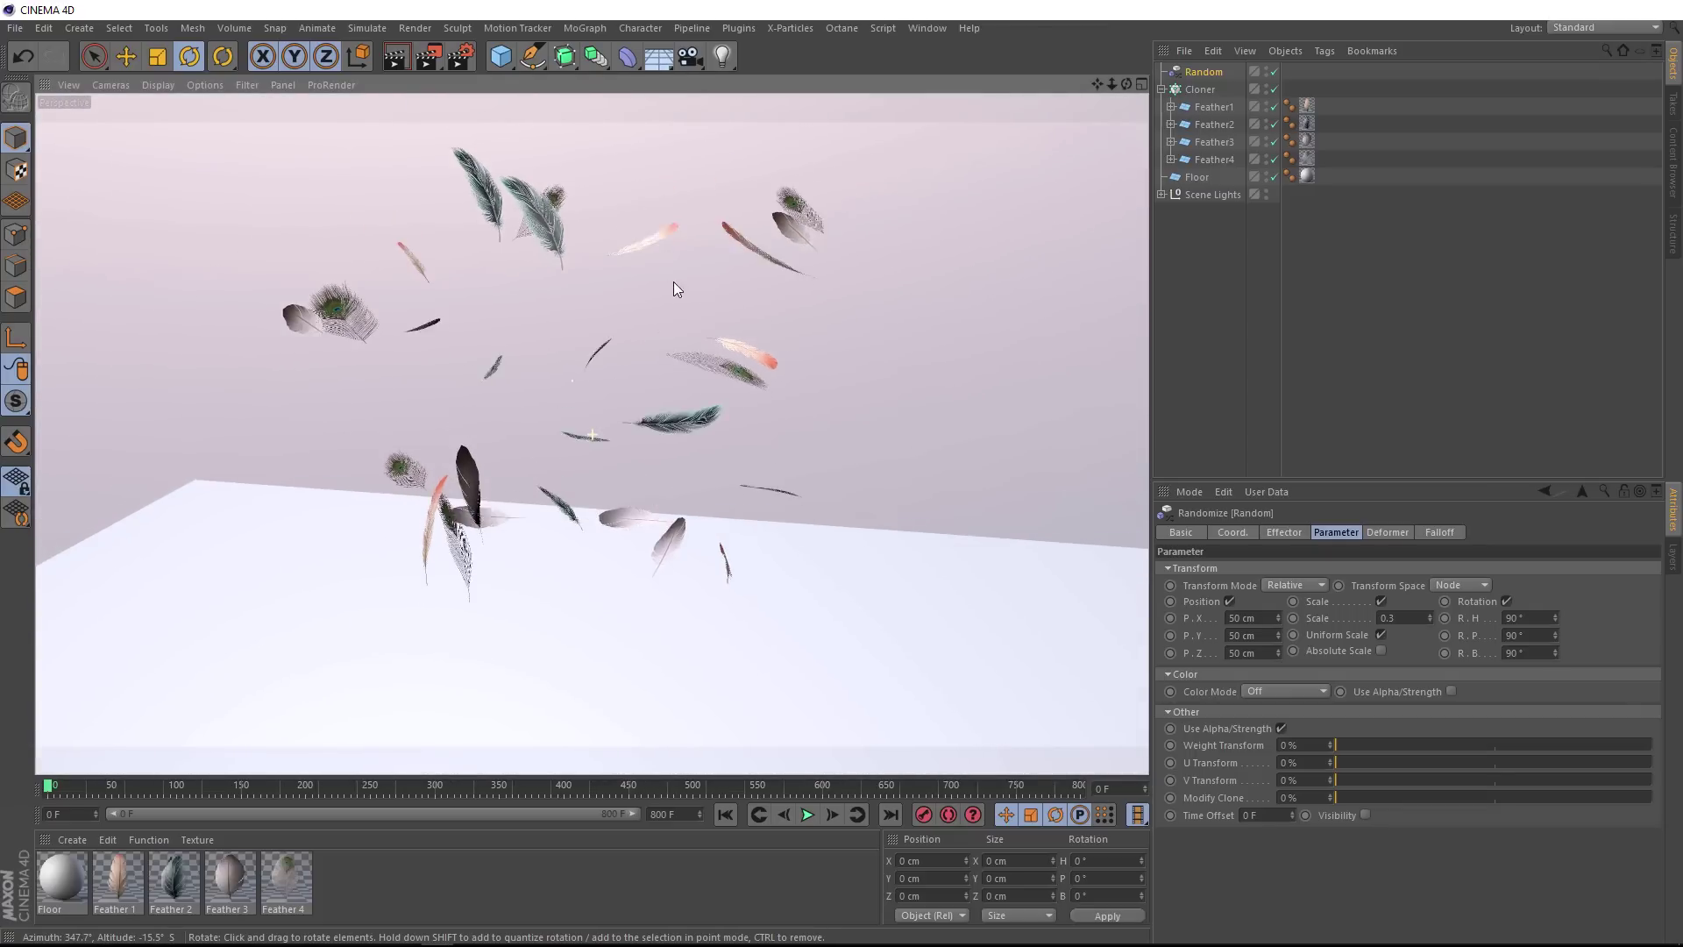
pyautogui.keyDown('alt'); pyautogui.moveTo(677, 288); pyautogui.dragTo(687, 318, button='middle'); pyautogui.keyUp('alt')
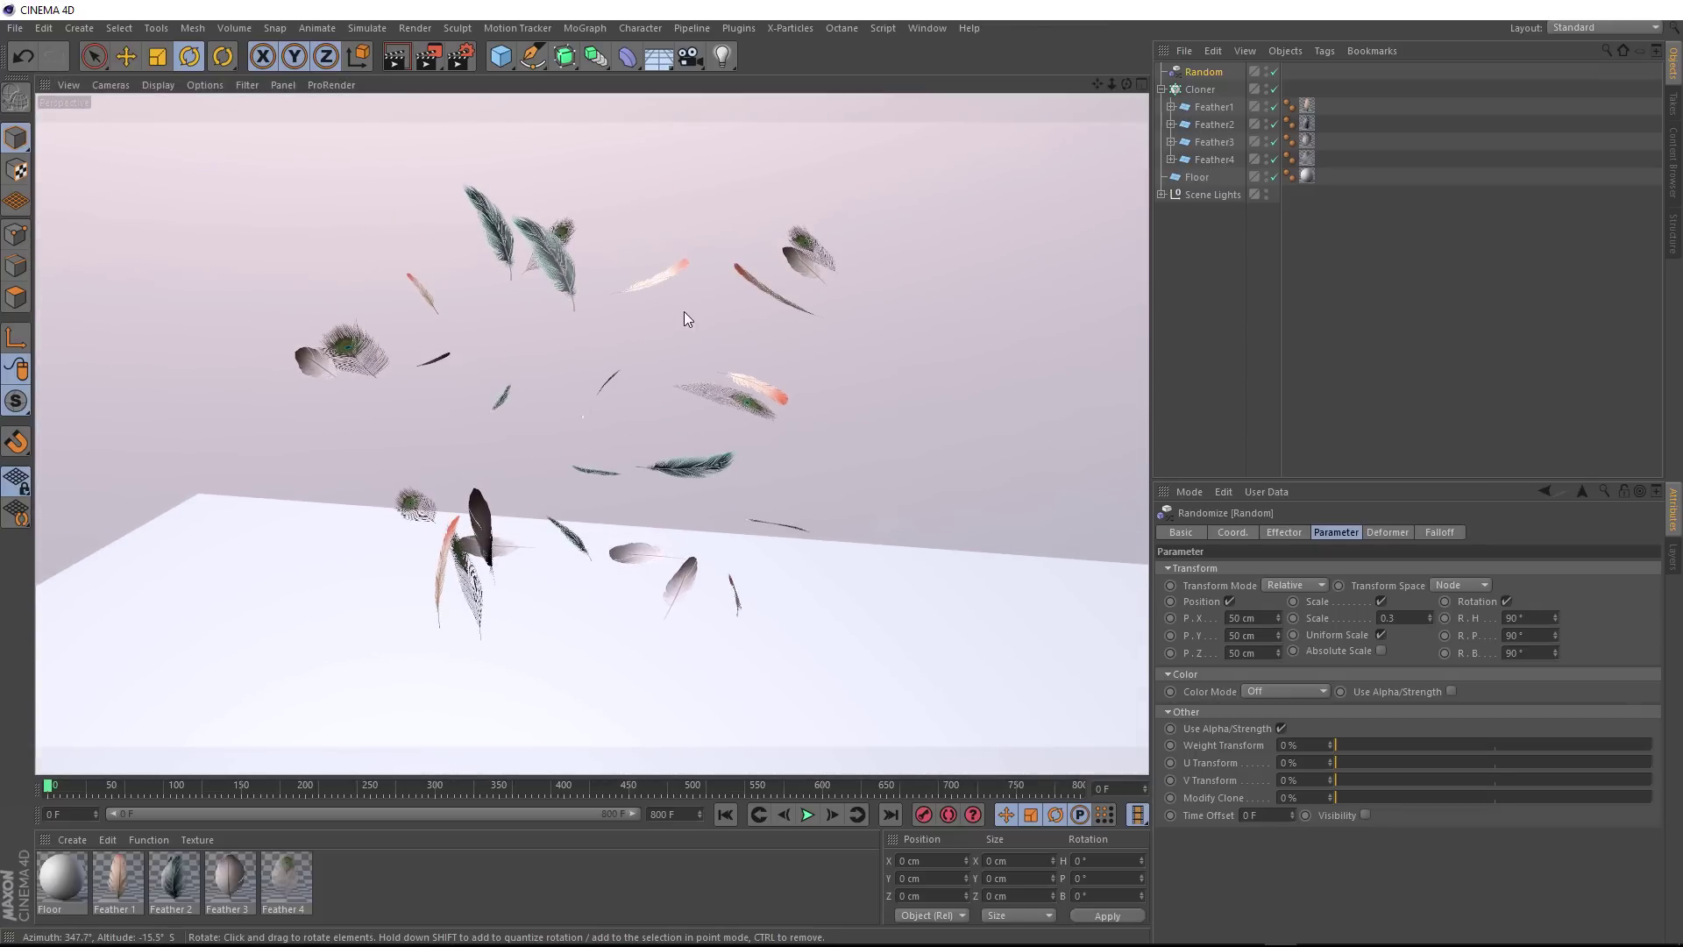
# Add a Rigid Body tag to the Cloner, play to watch the feathers fall, then rewind
pyautogui.click(1200, 89)
pyautogui.click(1325, 51)
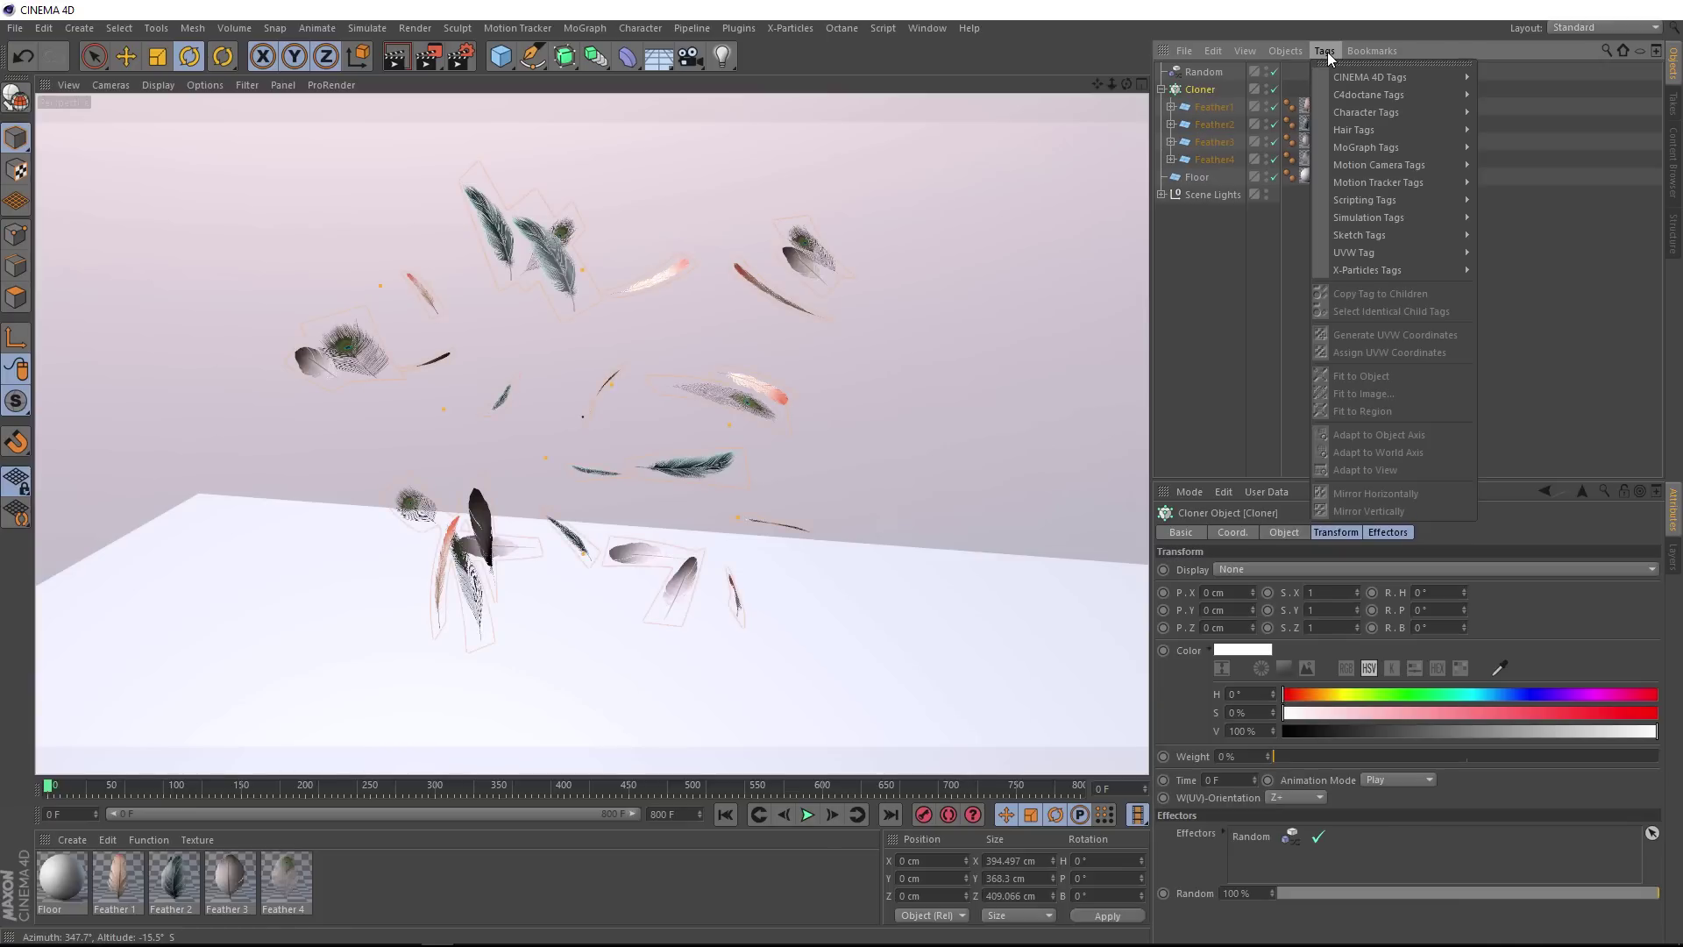
pyautogui.moveTo(1416, 217)
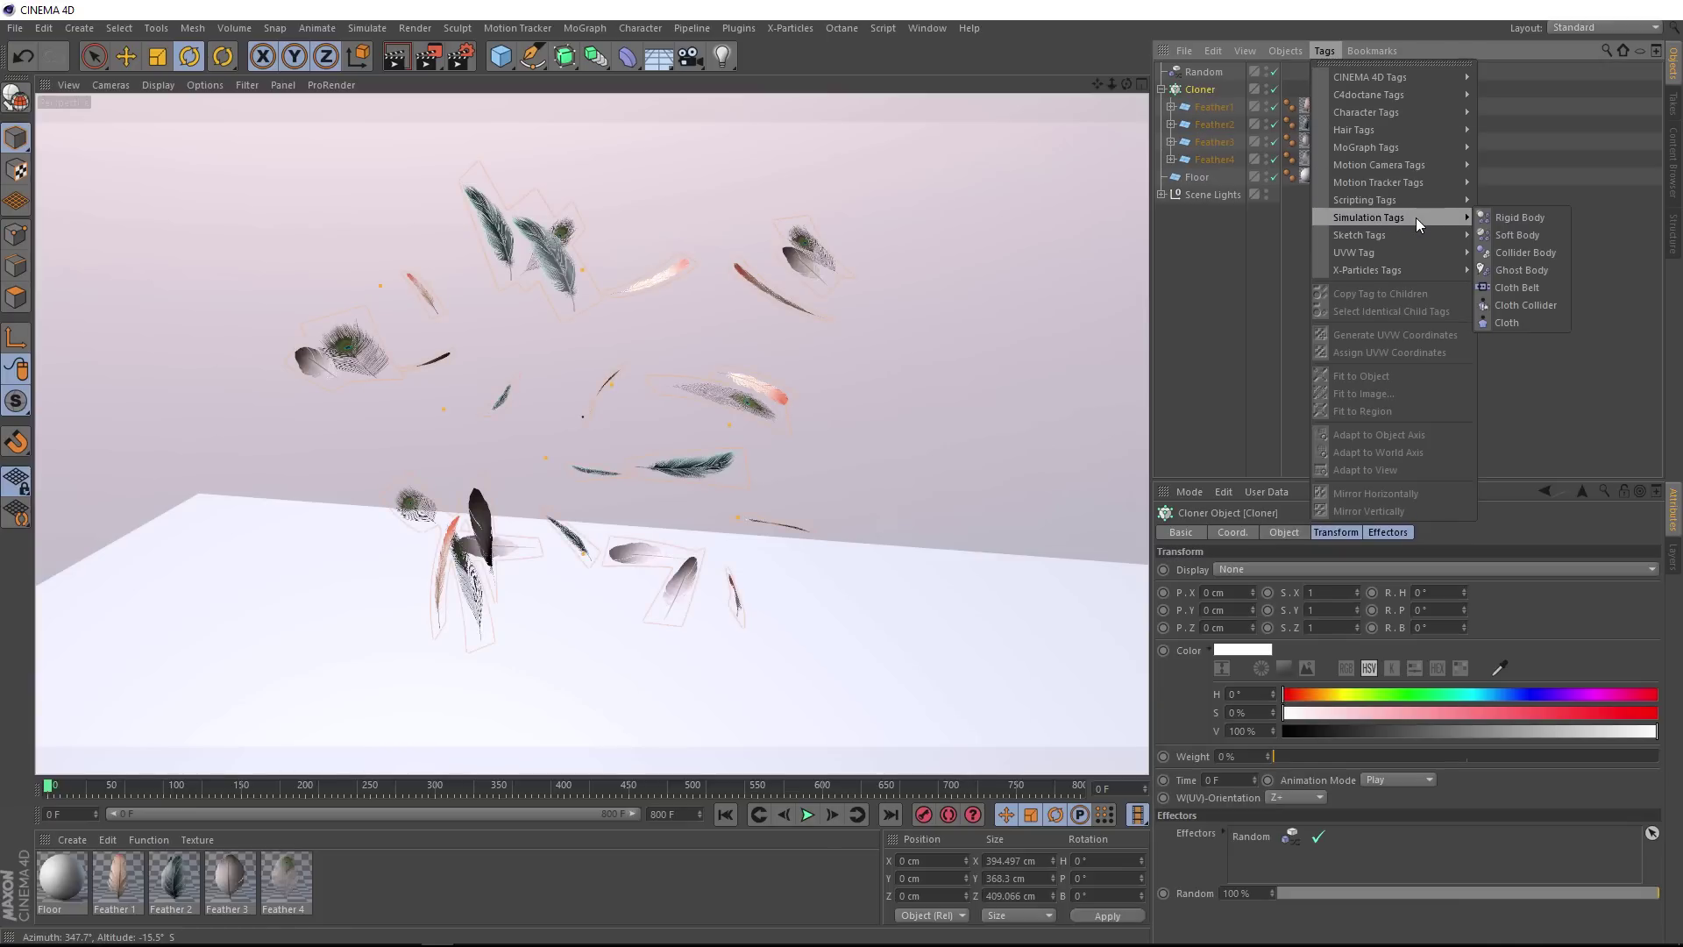
pyautogui.click(1558, 221)
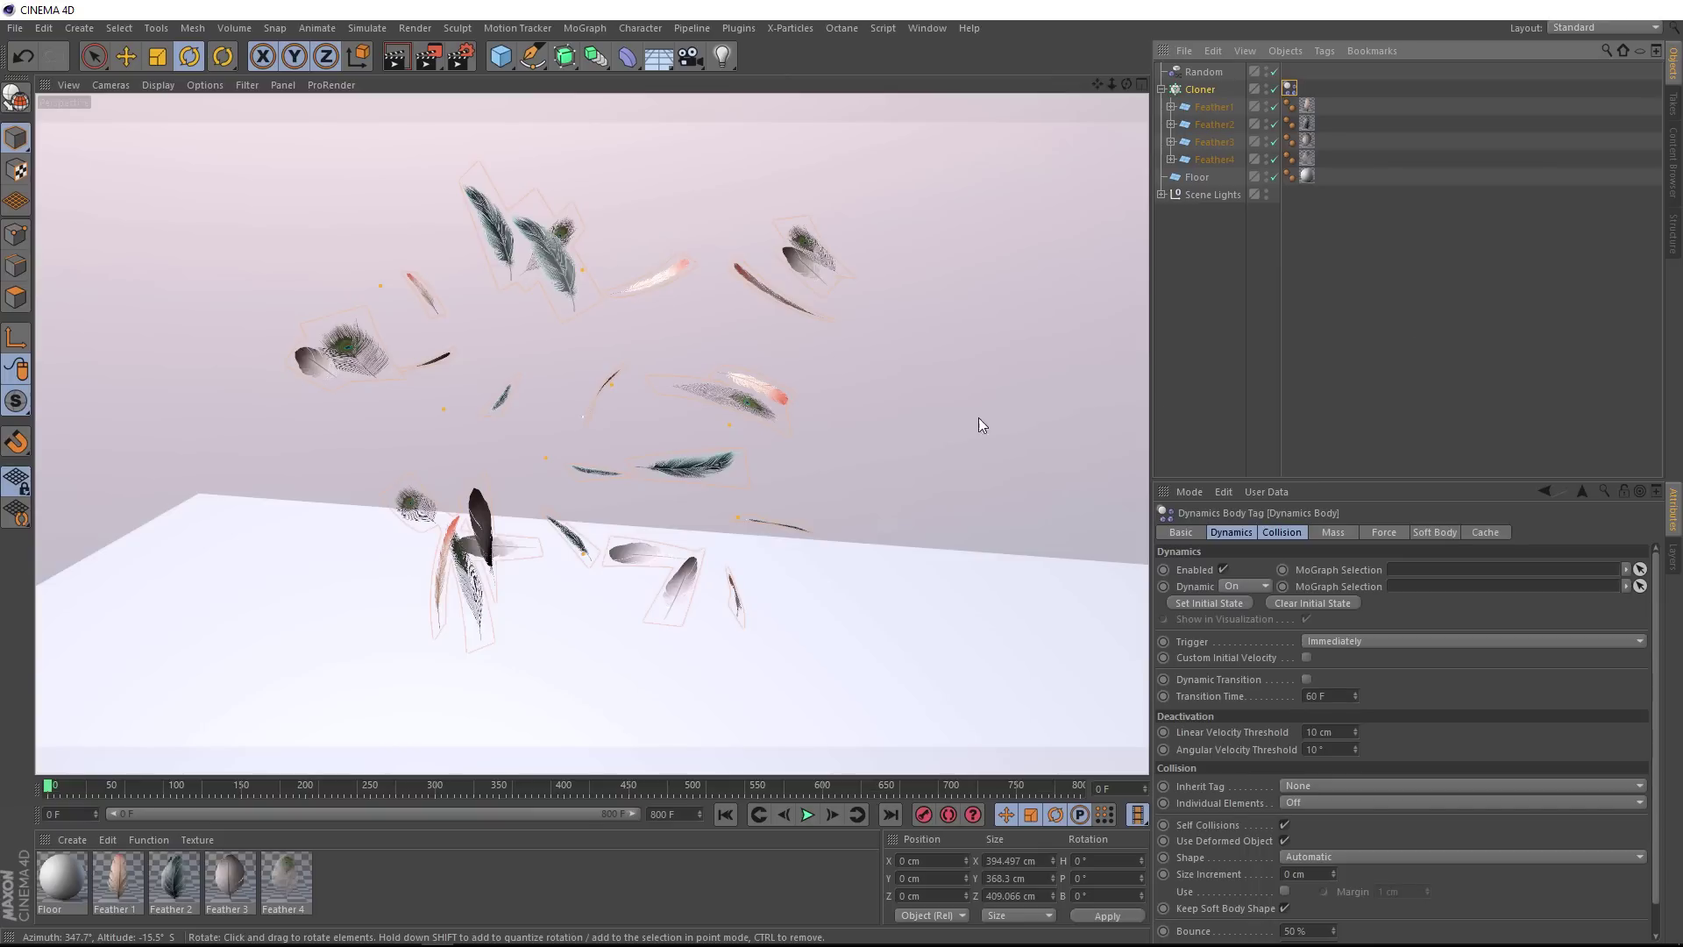
pyautogui.scroll(-3, 580, 491)
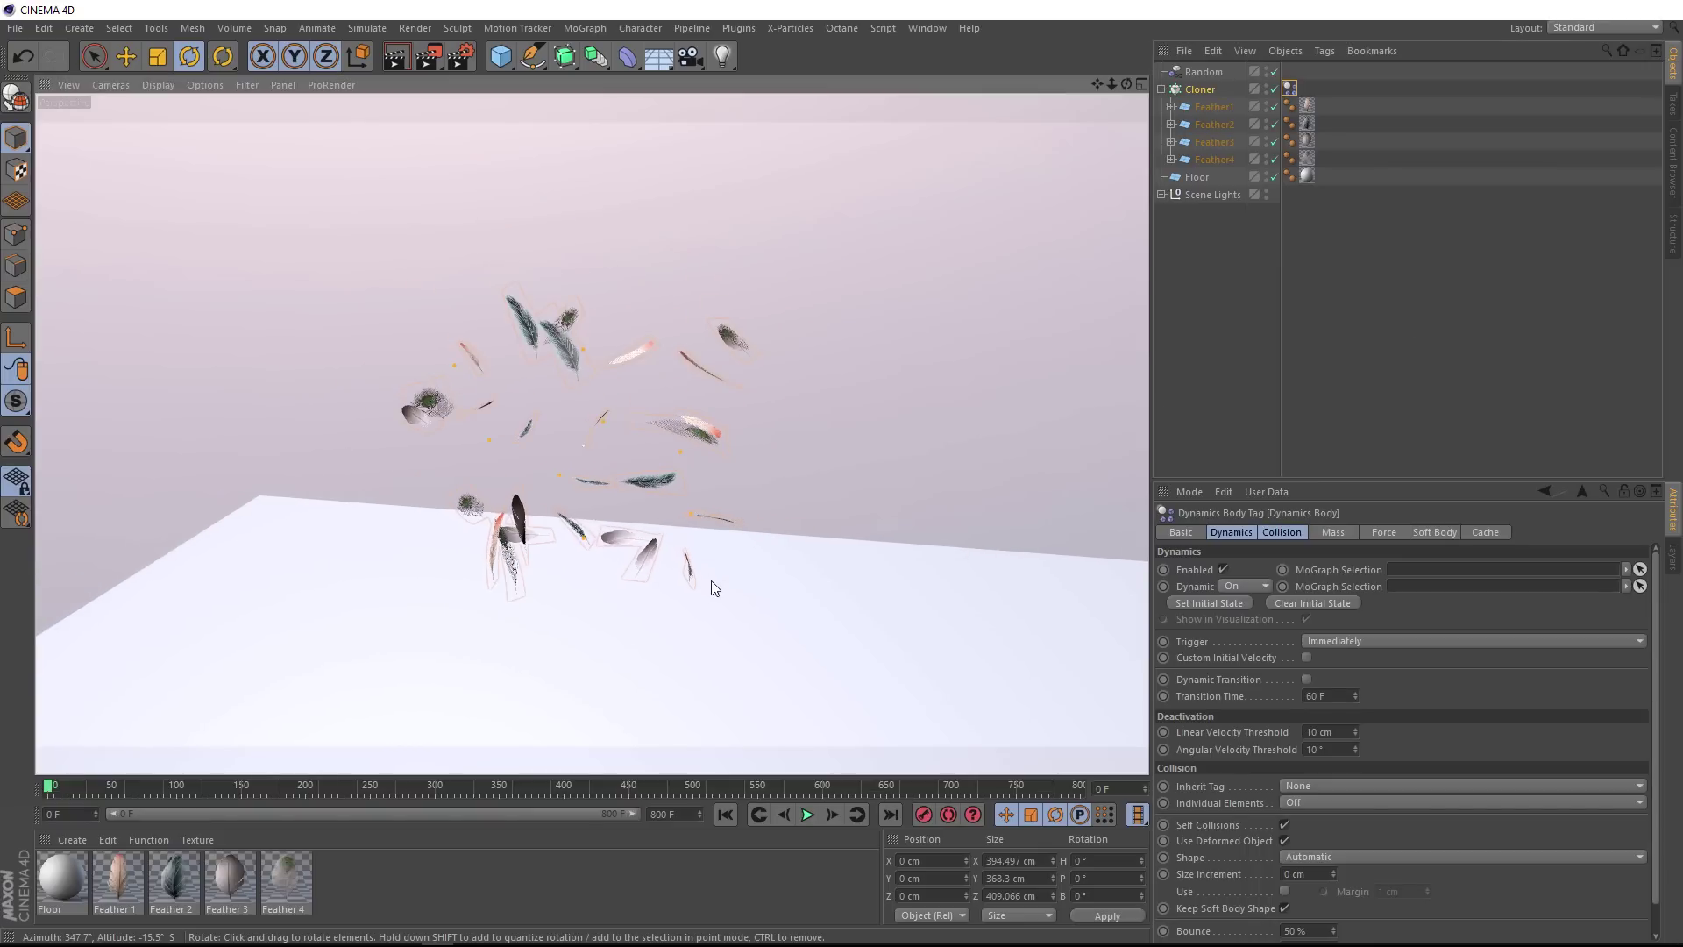
pyautogui.keyDown('alt'); pyautogui.moveTo(715, 588); pyautogui.dragTo(666, 392, button='middle'); pyautogui.keyUp('alt')
pyautogui.click(808, 815)
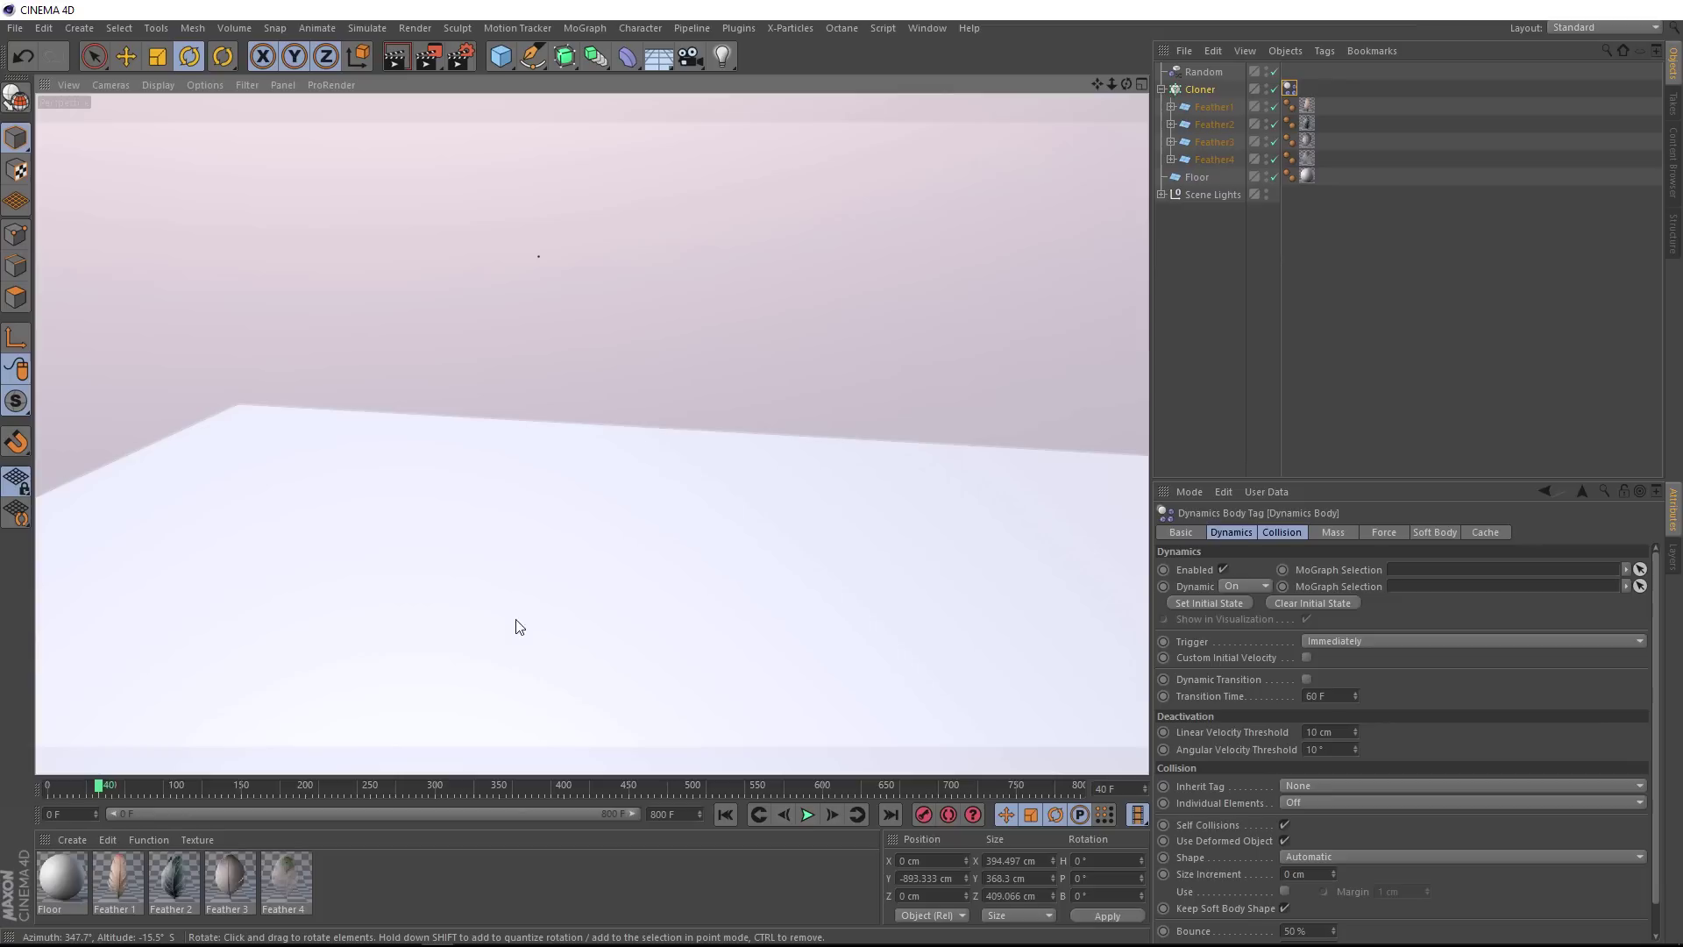
pyautogui.click(724, 815)
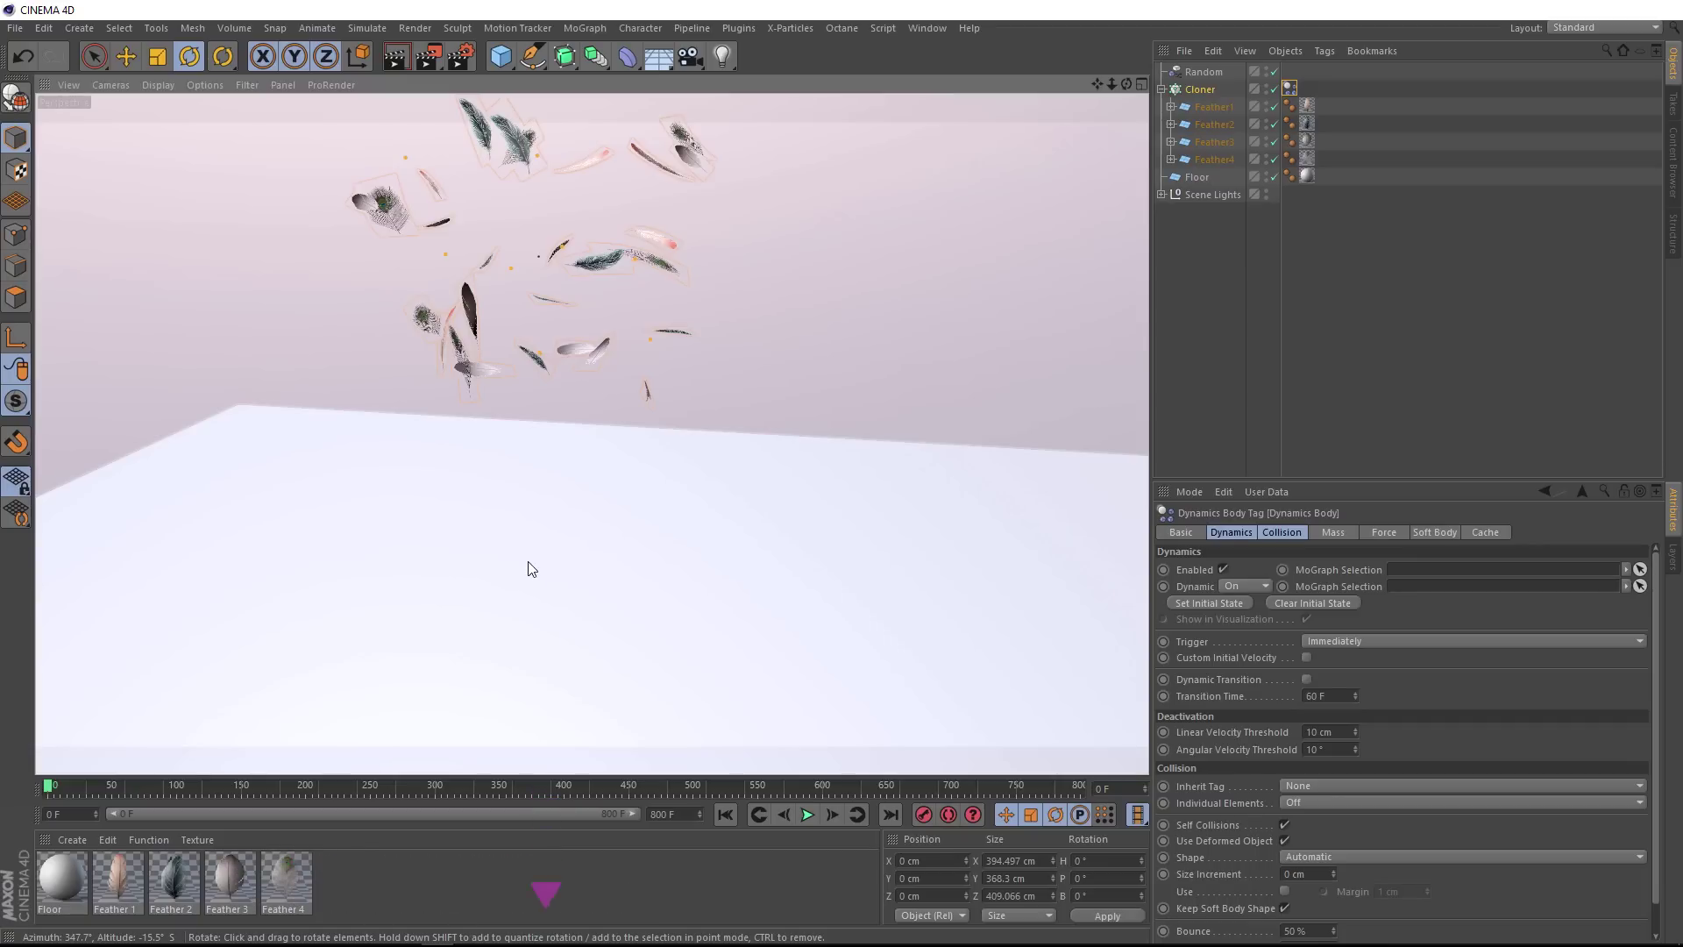
# Give the Floor a Collider Body tag, then test playback and rewind to frame 0
pyautogui.click(1197, 177)
pyautogui.click(1326, 50)
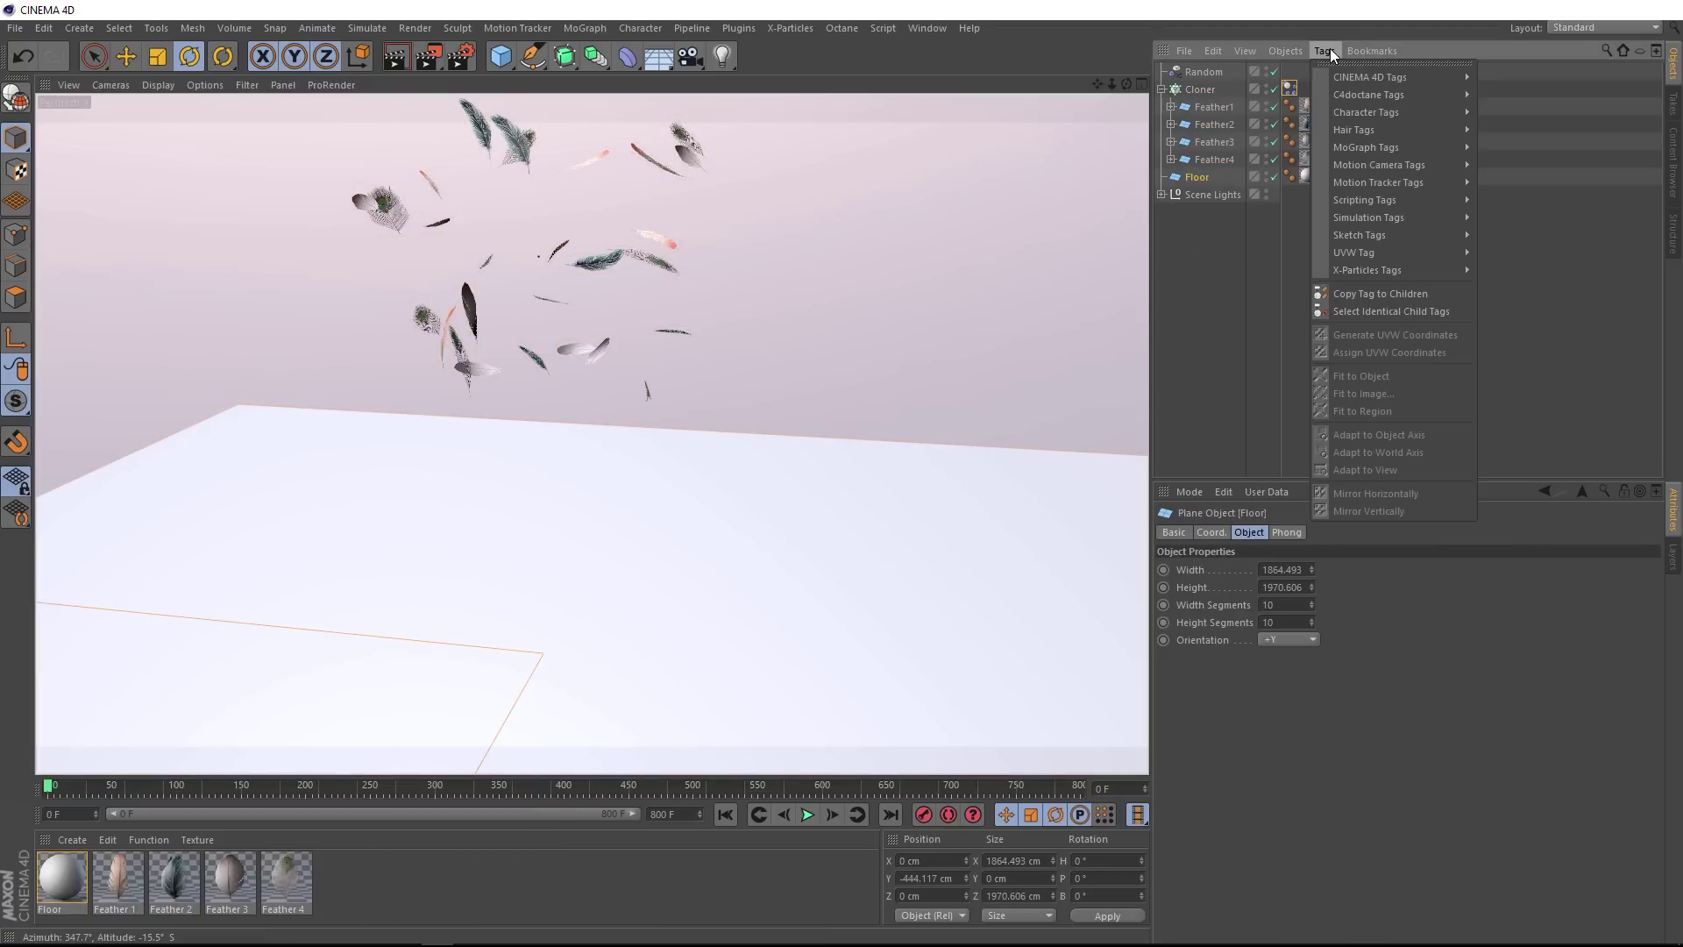
pyautogui.moveTo(1415, 217)
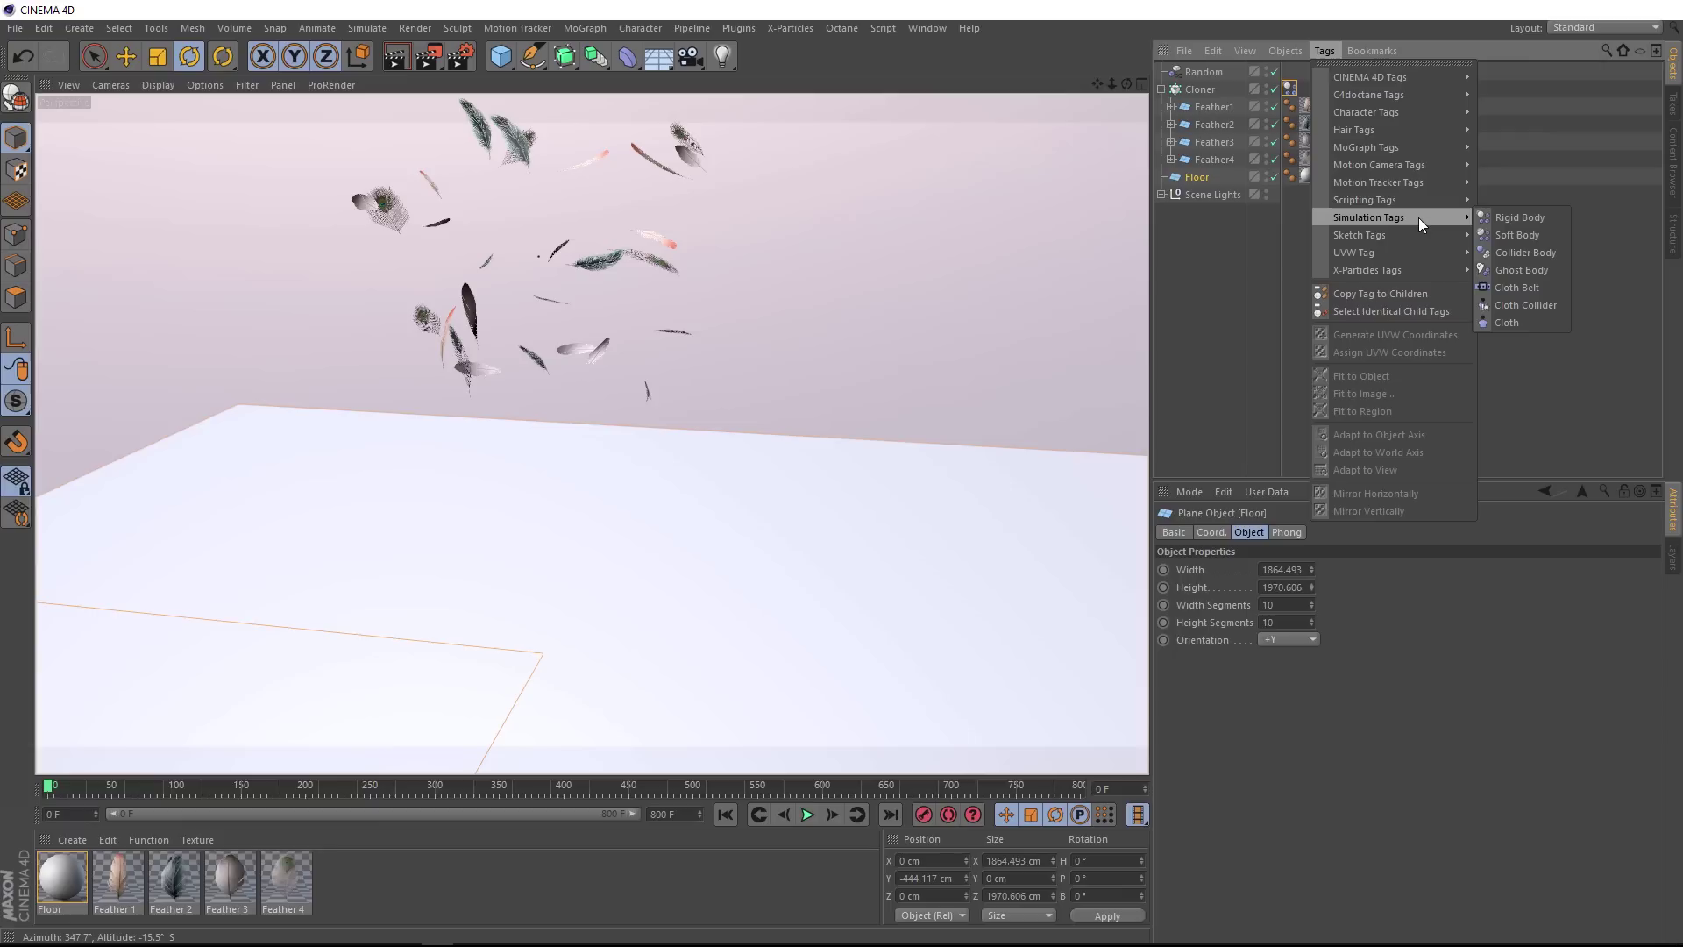
pyautogui.click(1559, 254)
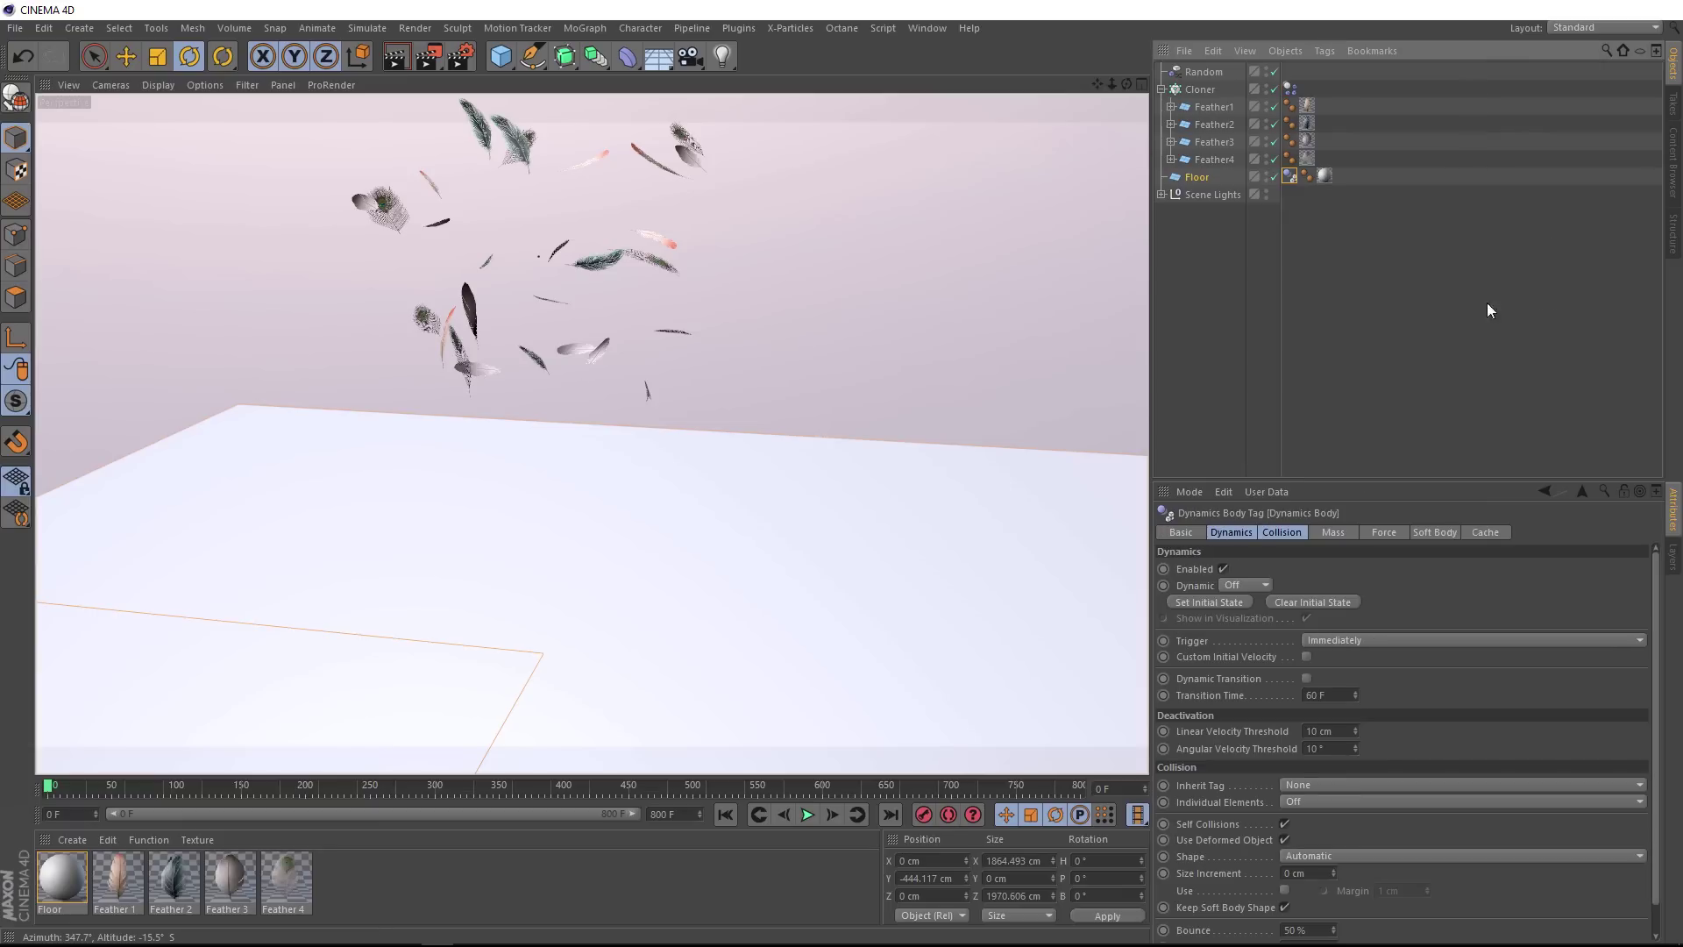
pyautogui.click(808, 817)
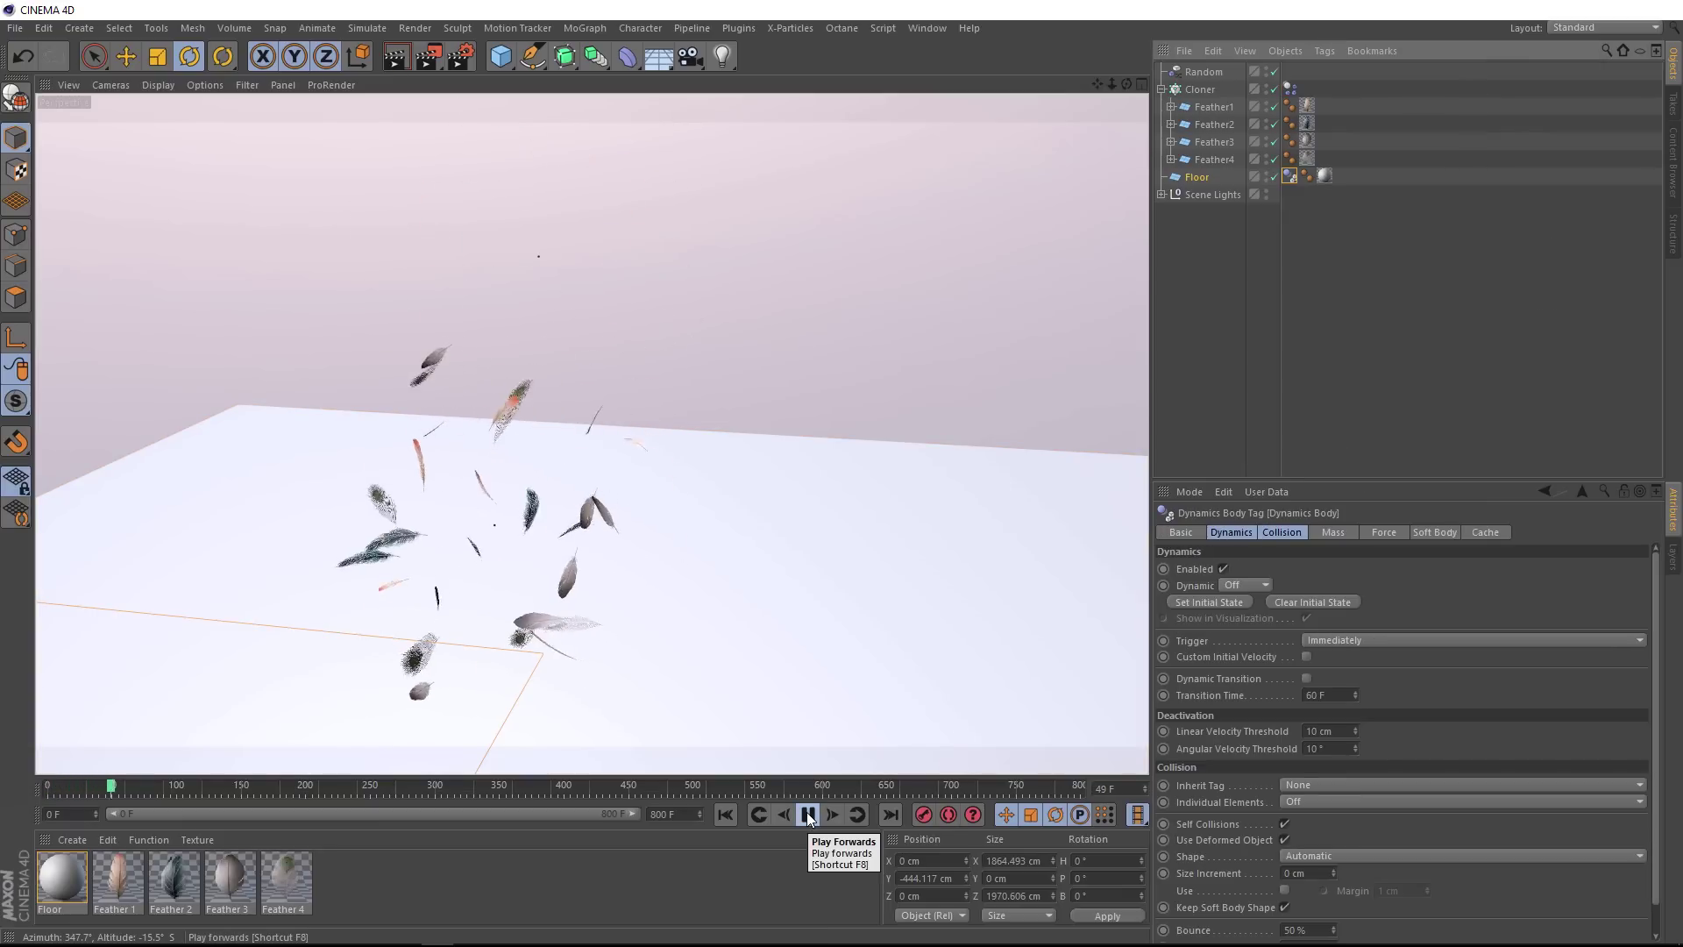
pyautogui.click(808, 817)
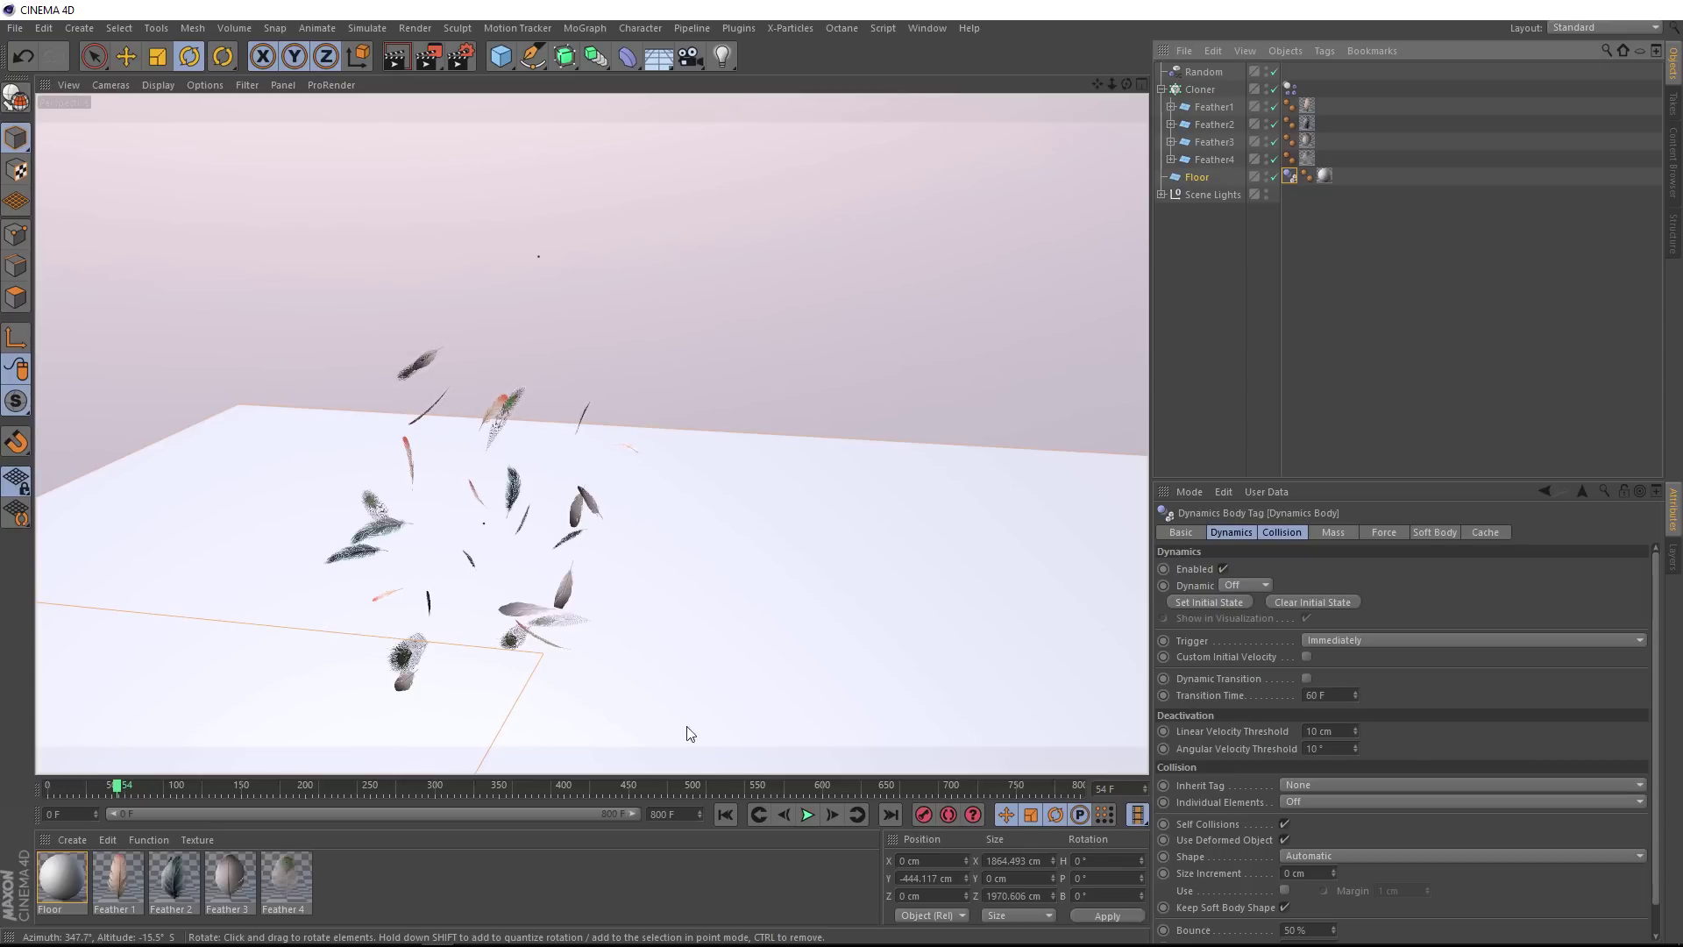
pyautogui.click(726, 814)
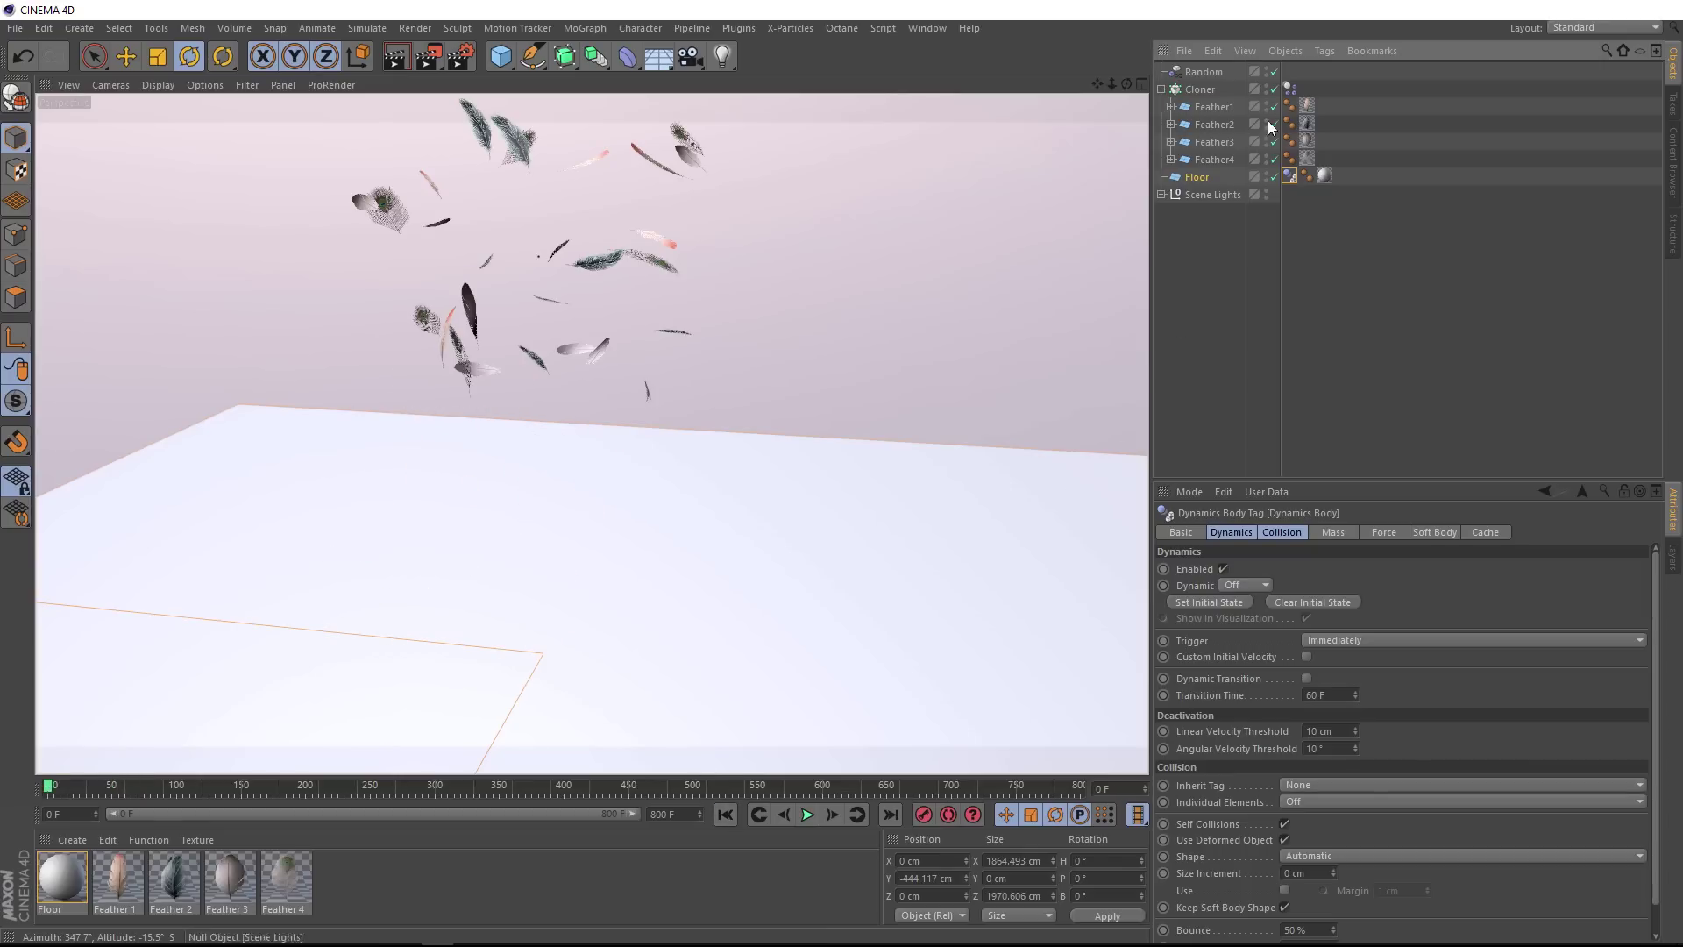
# Set the Cloner's Dynamics Body Collision Individual Elements to Top Level
pyautogui.click(1288, 89)
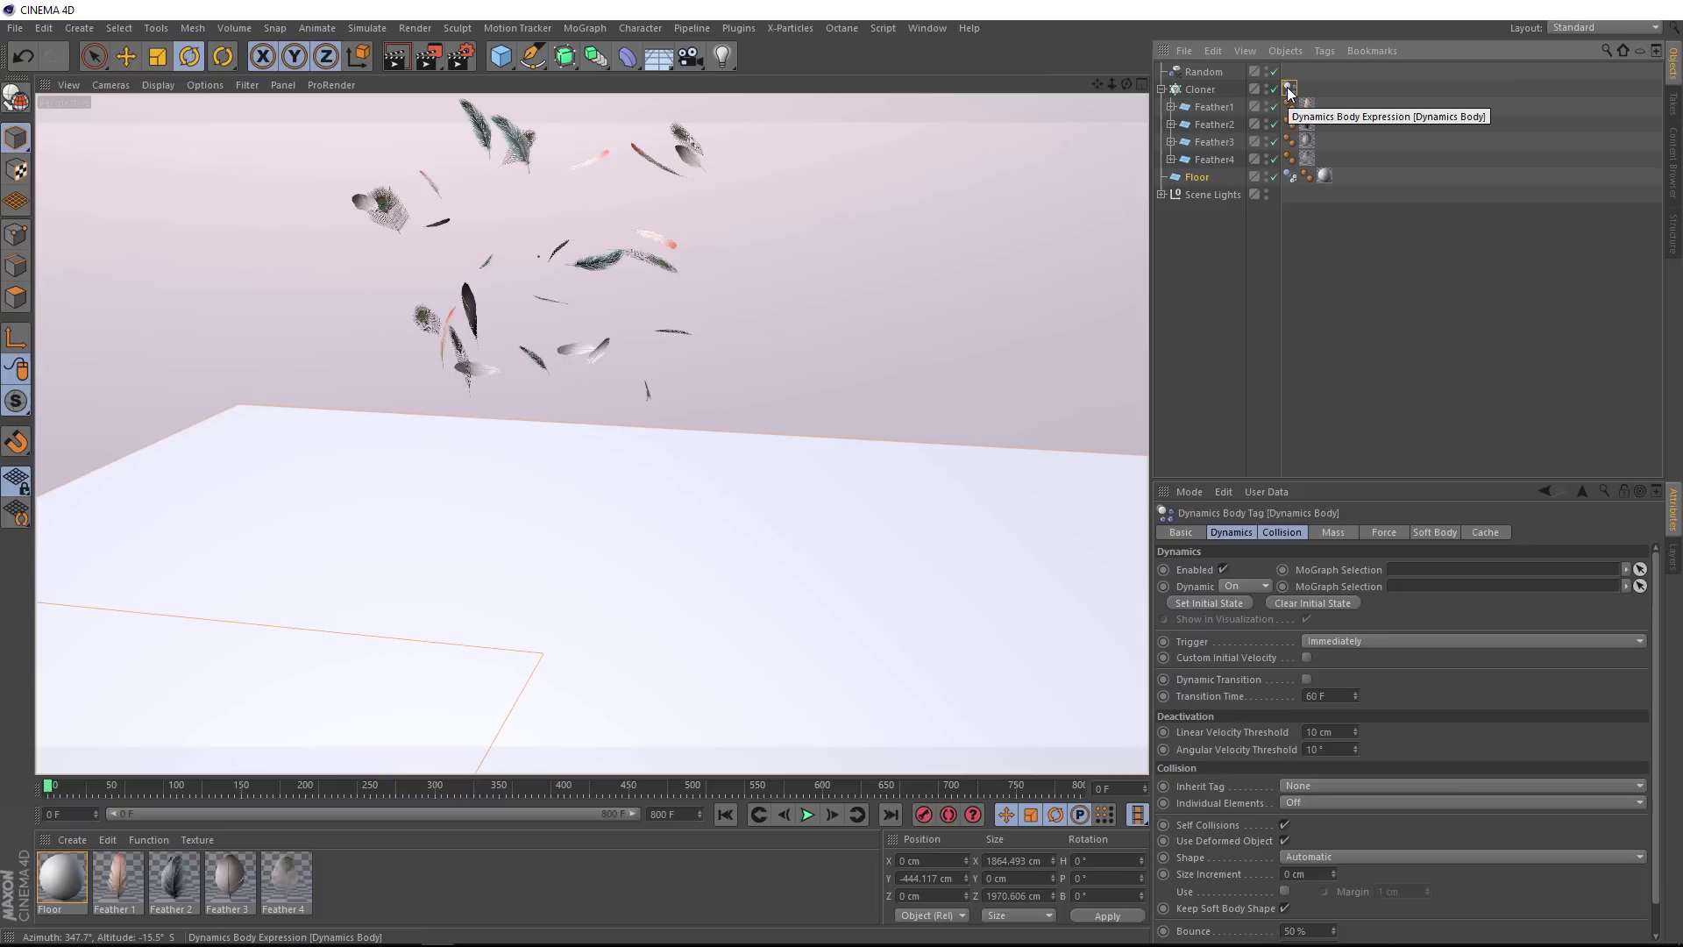
pyautogui.click(1268, 531)
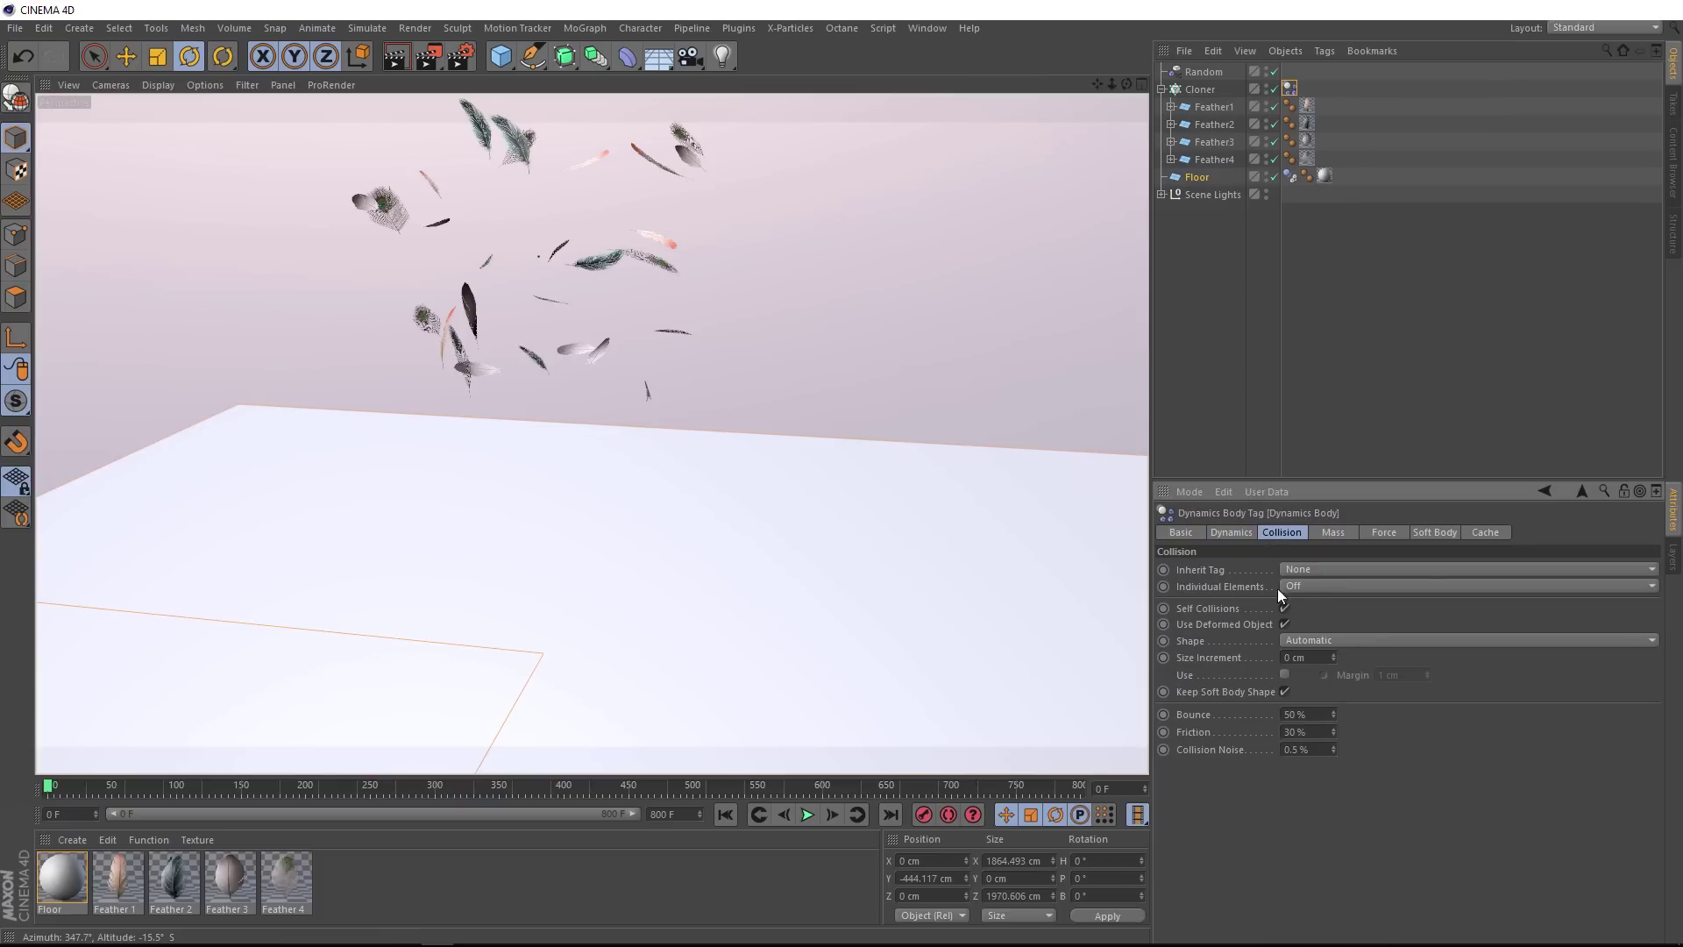
pyautogui.click(1322, 583)
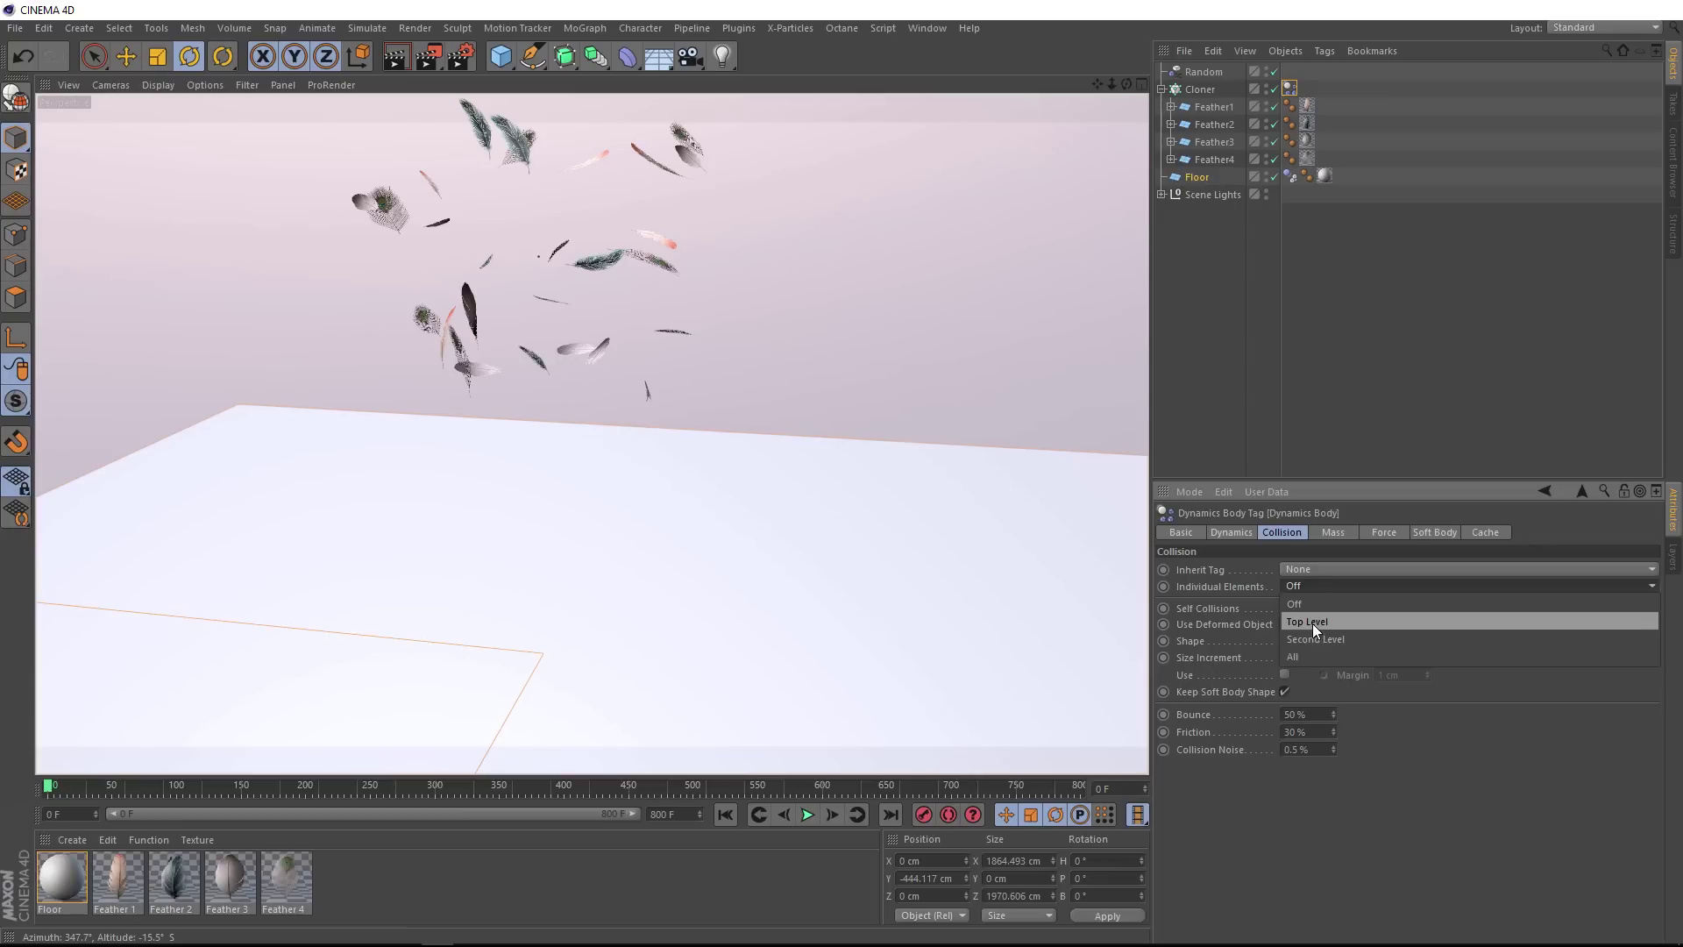
pyautogui.click(1312, 623)
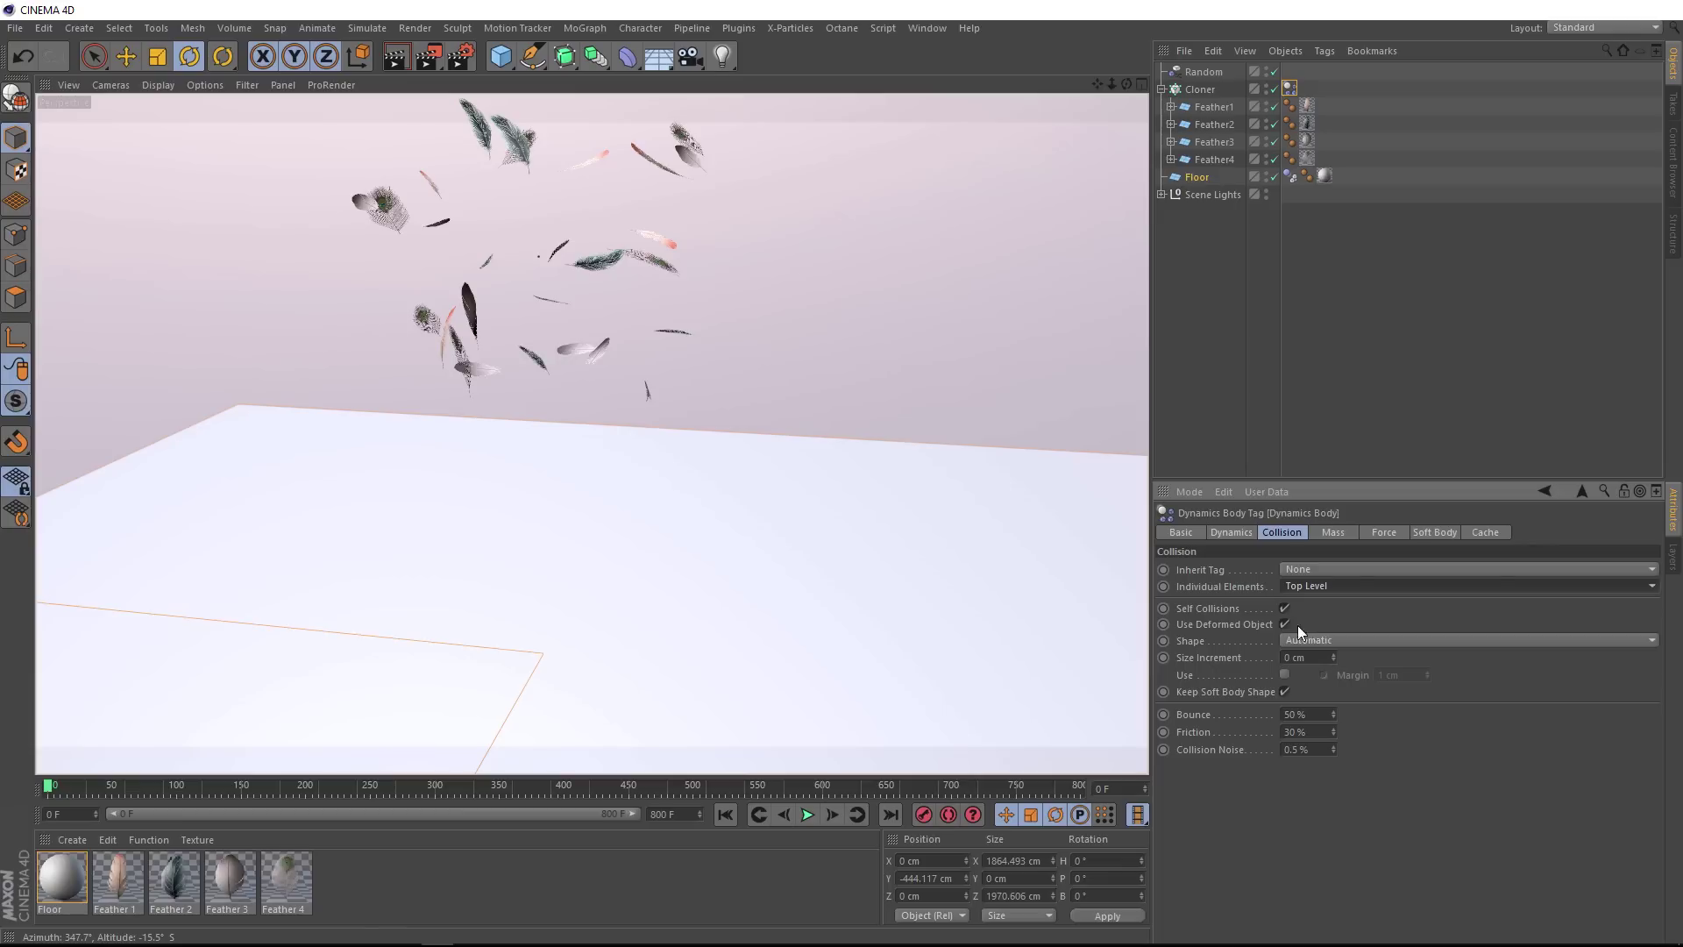
# Play the simulation to watch the feathers scatter across the floor, then rewind
pyautogui.click(806, 815)
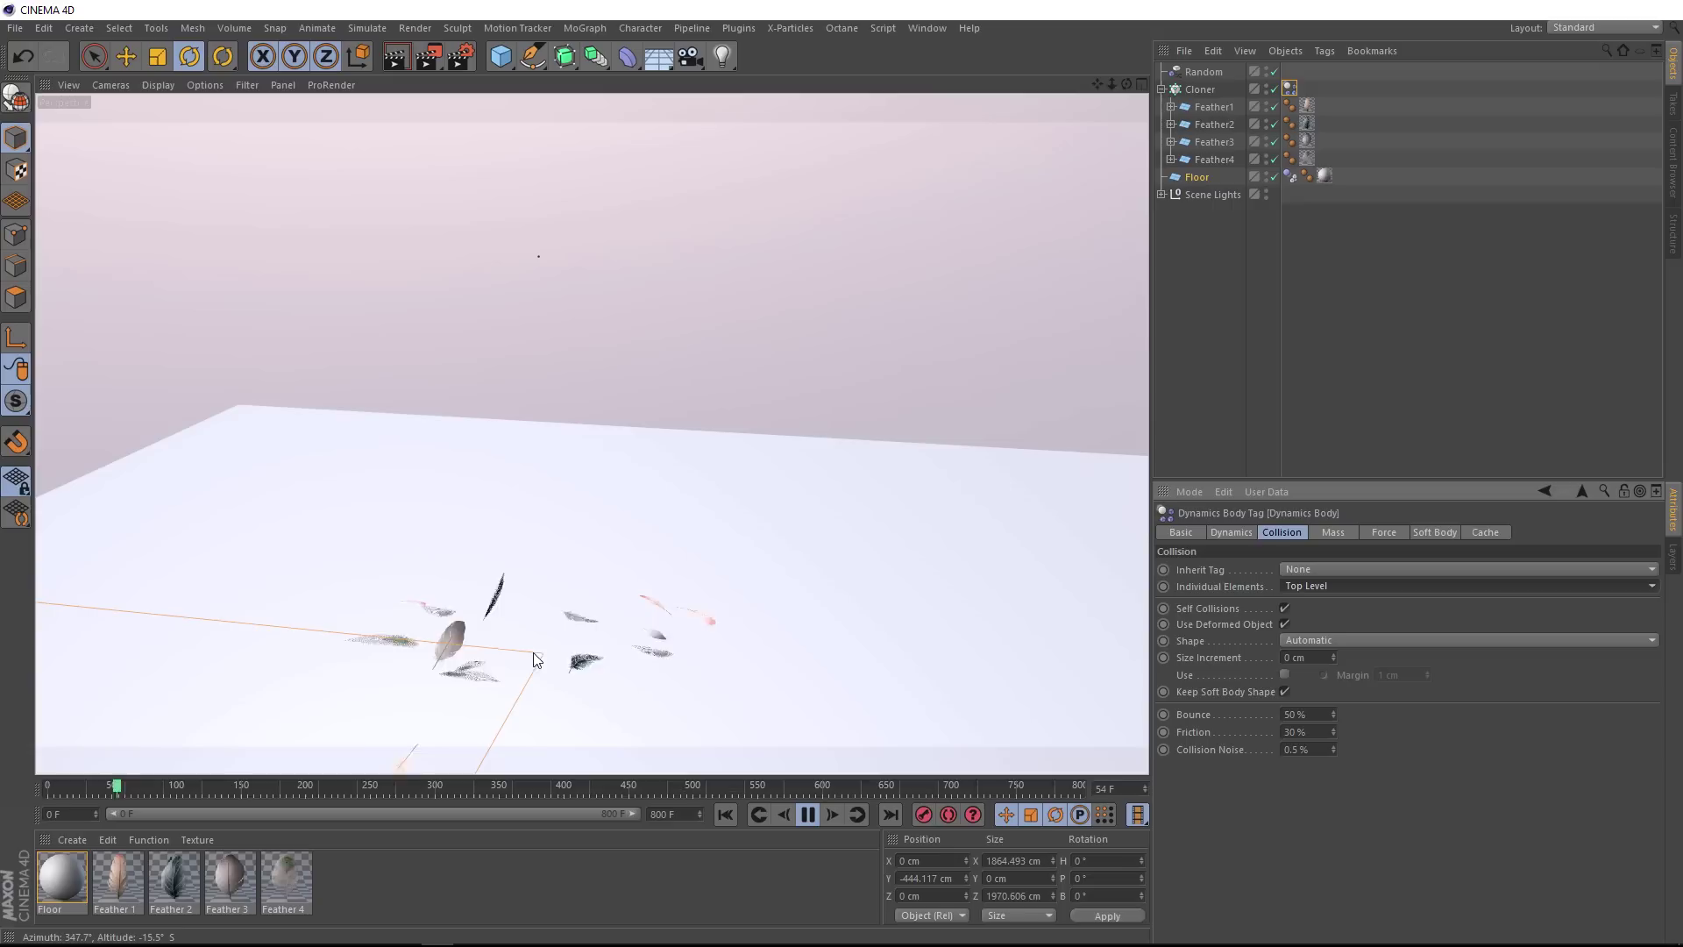
pyautogui.keyDown('alt'); pyautogui.moveTo(537, 659); pyautogui.dragTo(589, 531); pyautogui.keyUp('alt')
pyautogui.click(807, 815)
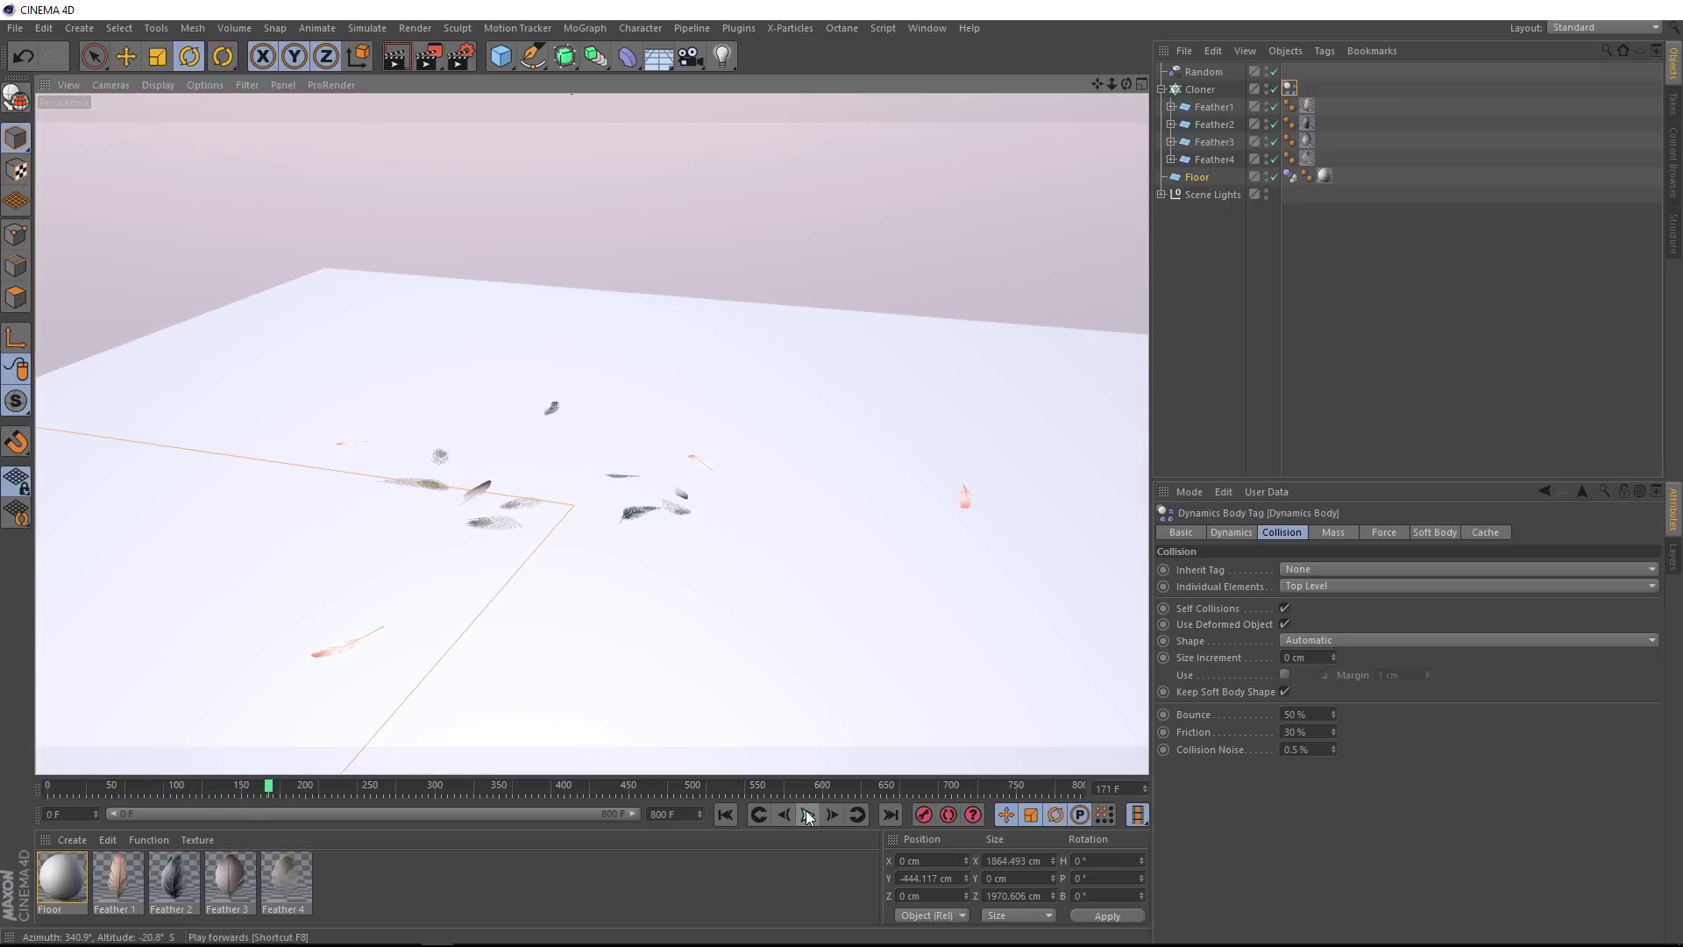
pyautogui.click(725, 815)
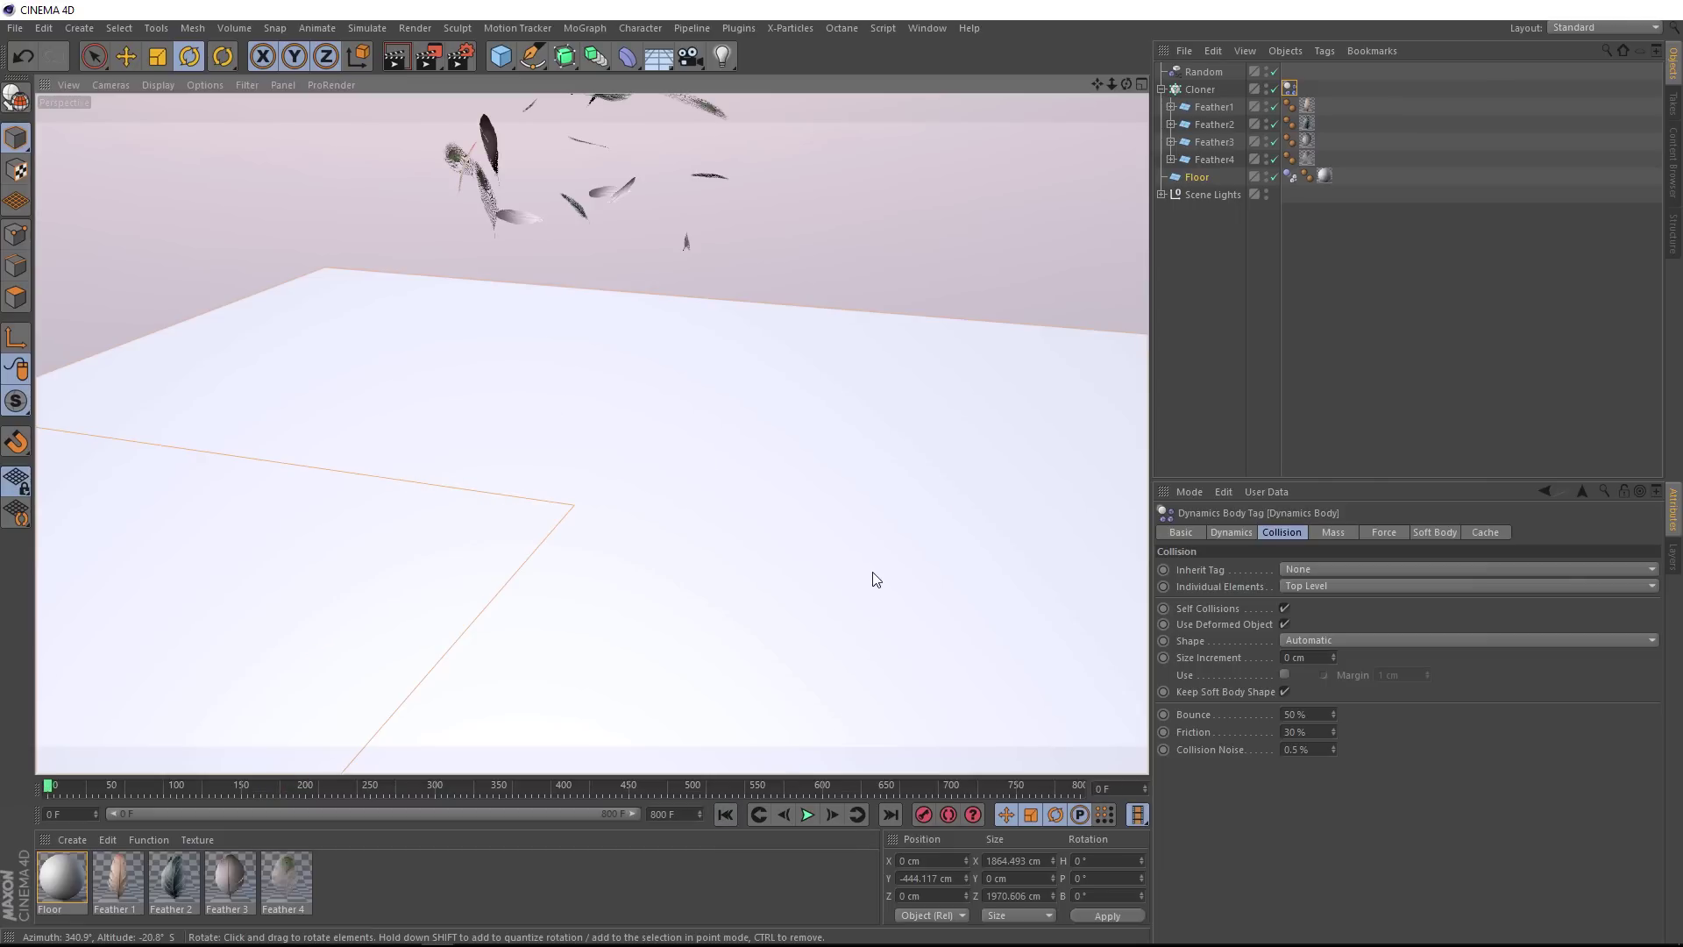
# Turn on dynamics visualization in the Project Settings' Dynamics options
pyautogui.hotkey('ctrl', 'd')
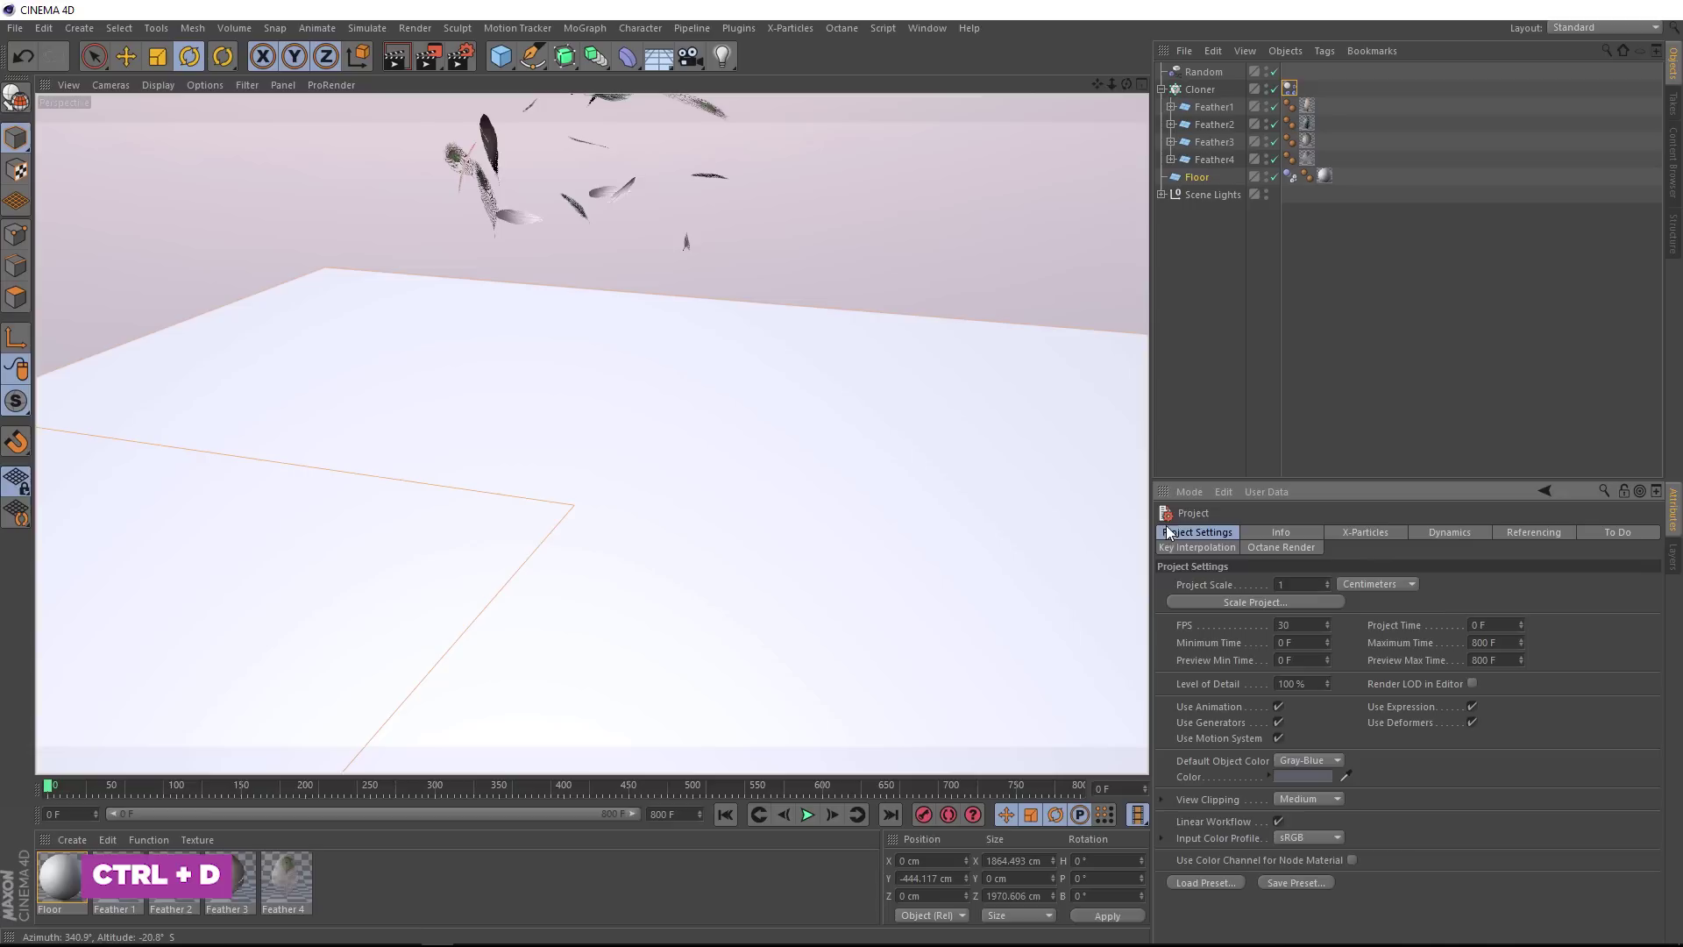
pyautogui.click(1469, 534)
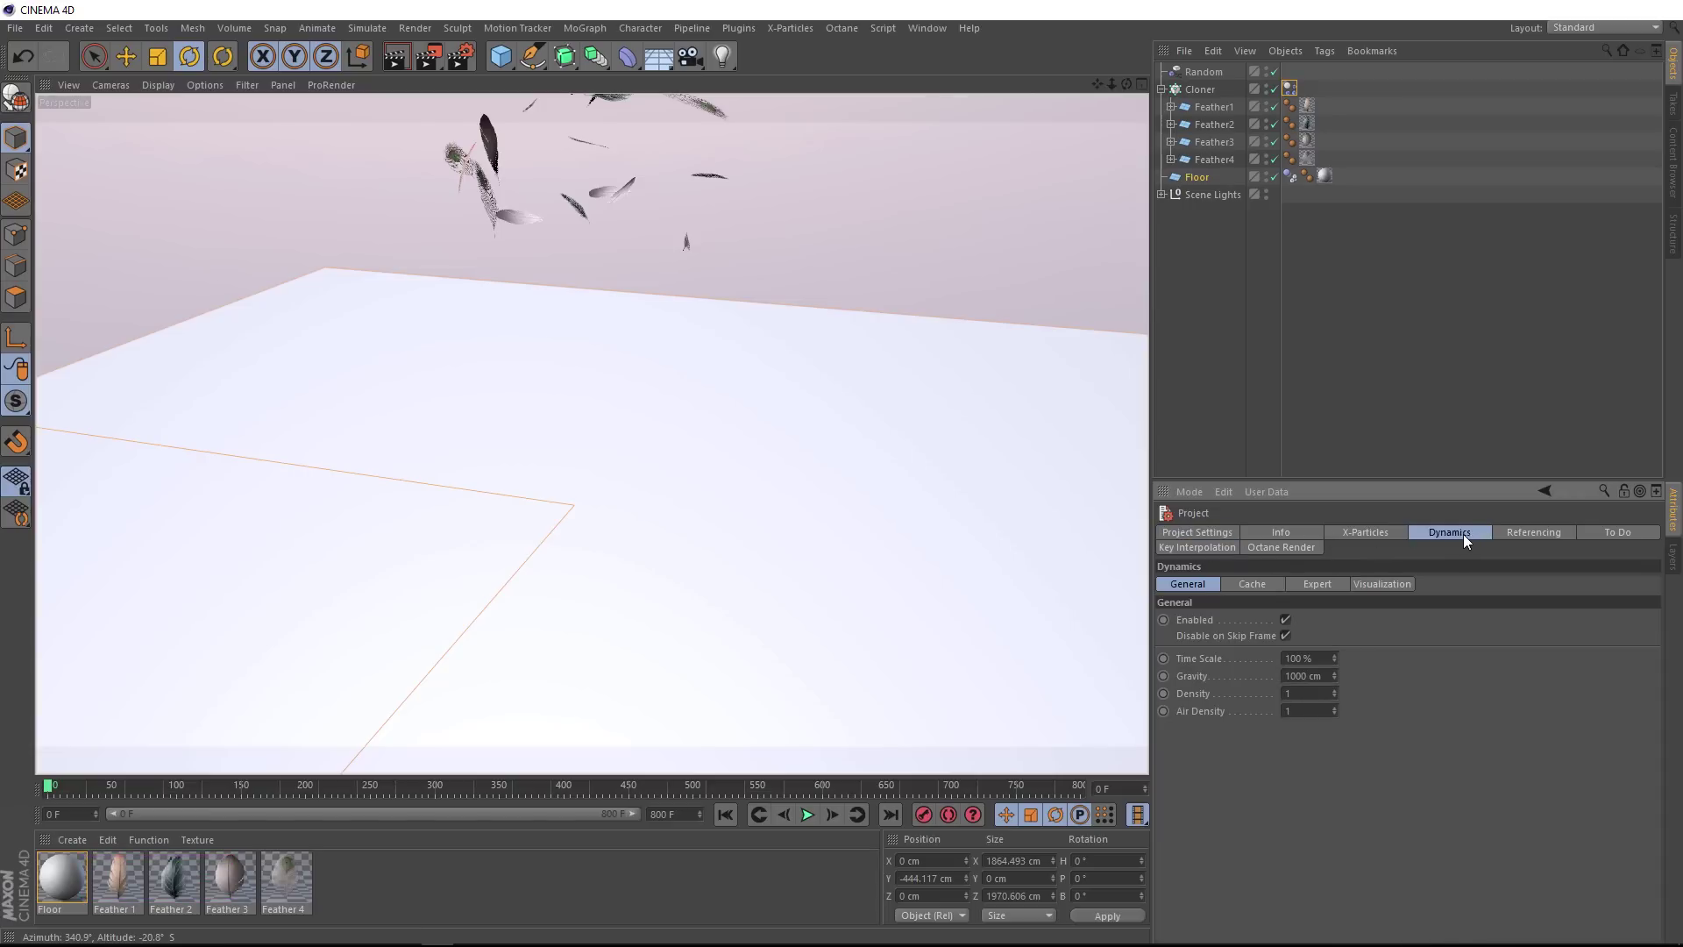
pyautogui.click(1383, 583)
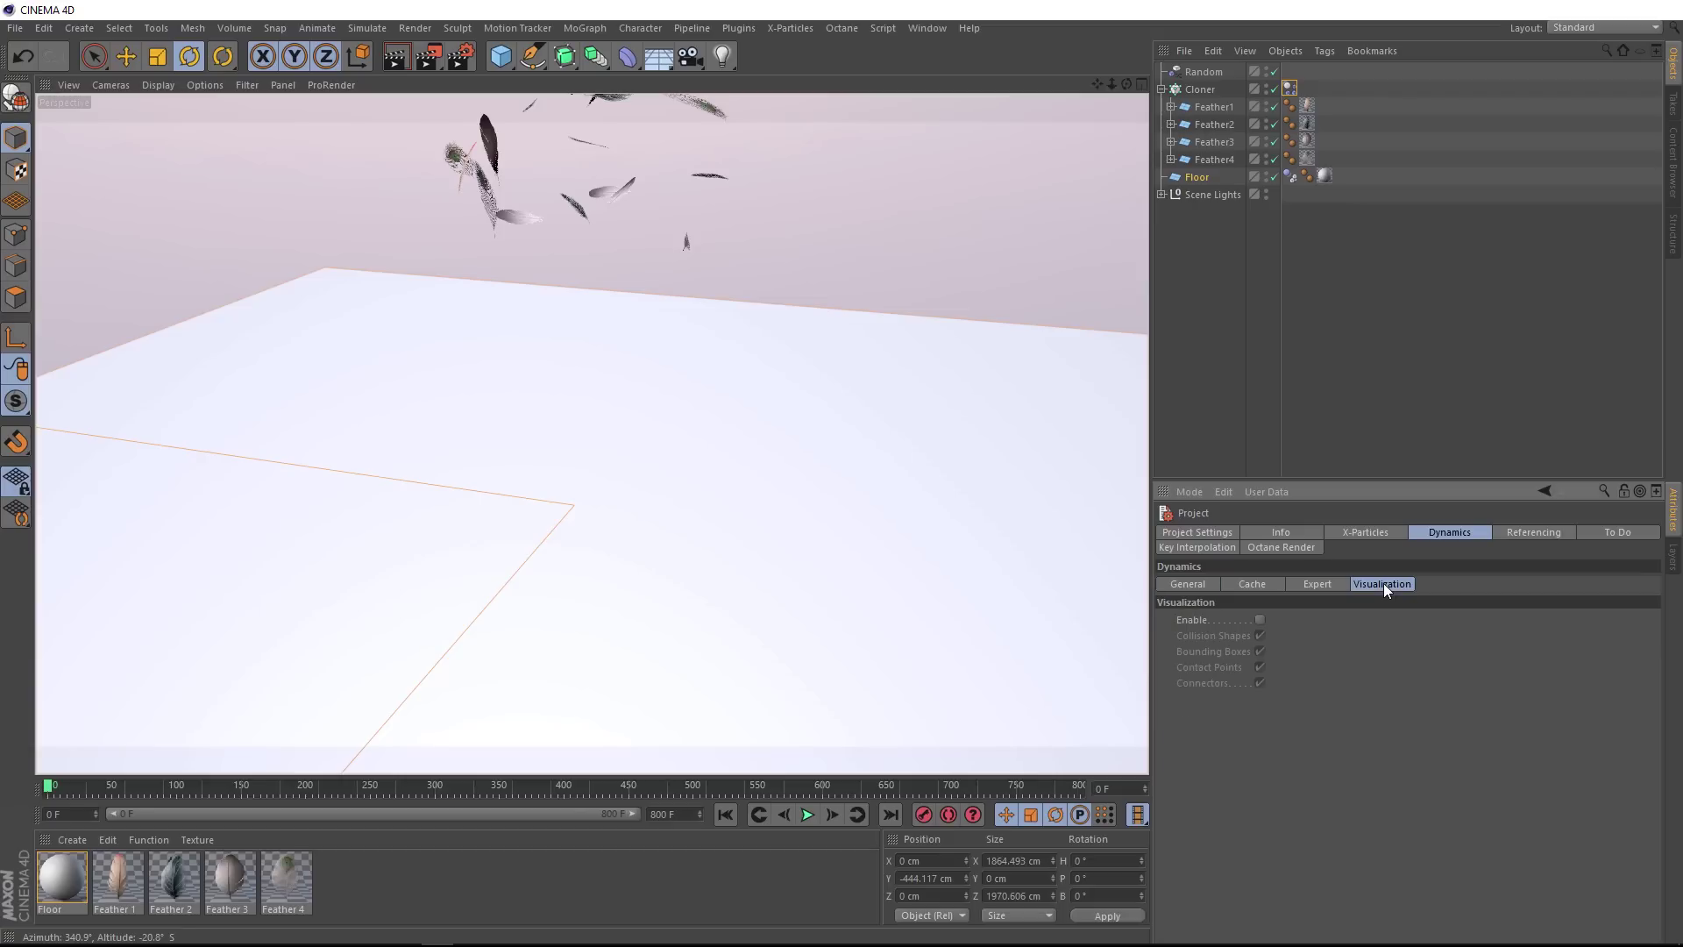
pyautogui.click(1259, 620)
# Play the simulation and zoom in close to inspect the feathers' collision boxes
pyautogui.click(807, 814)
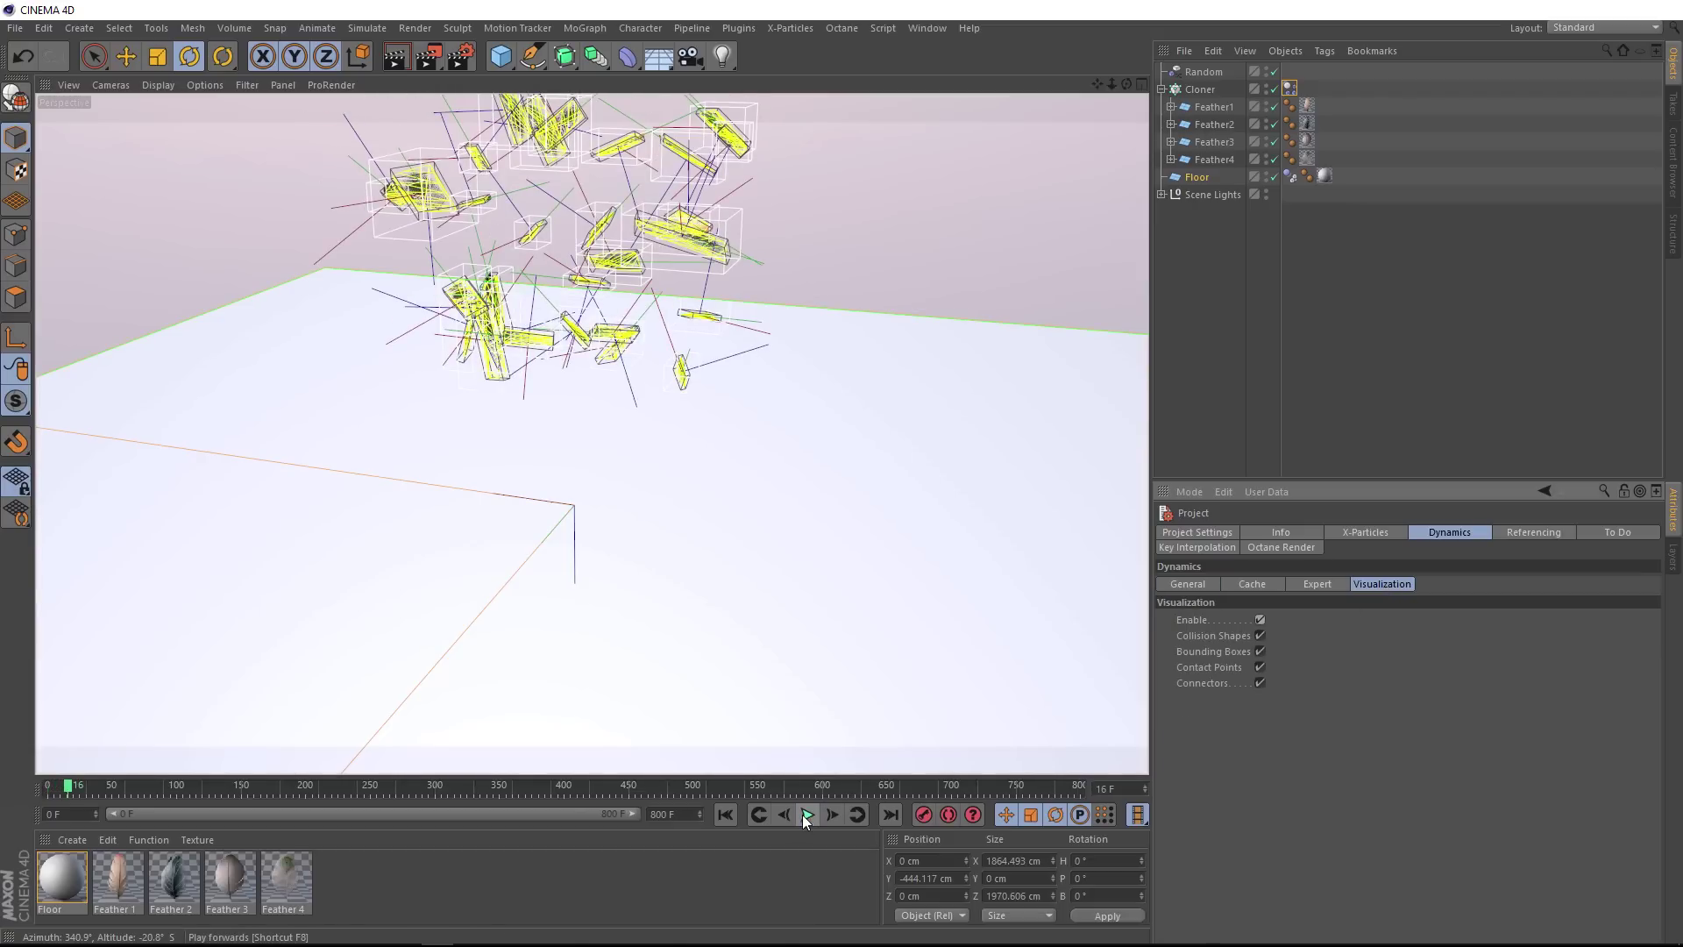
pyautogui.scroll(5, 493, 346)
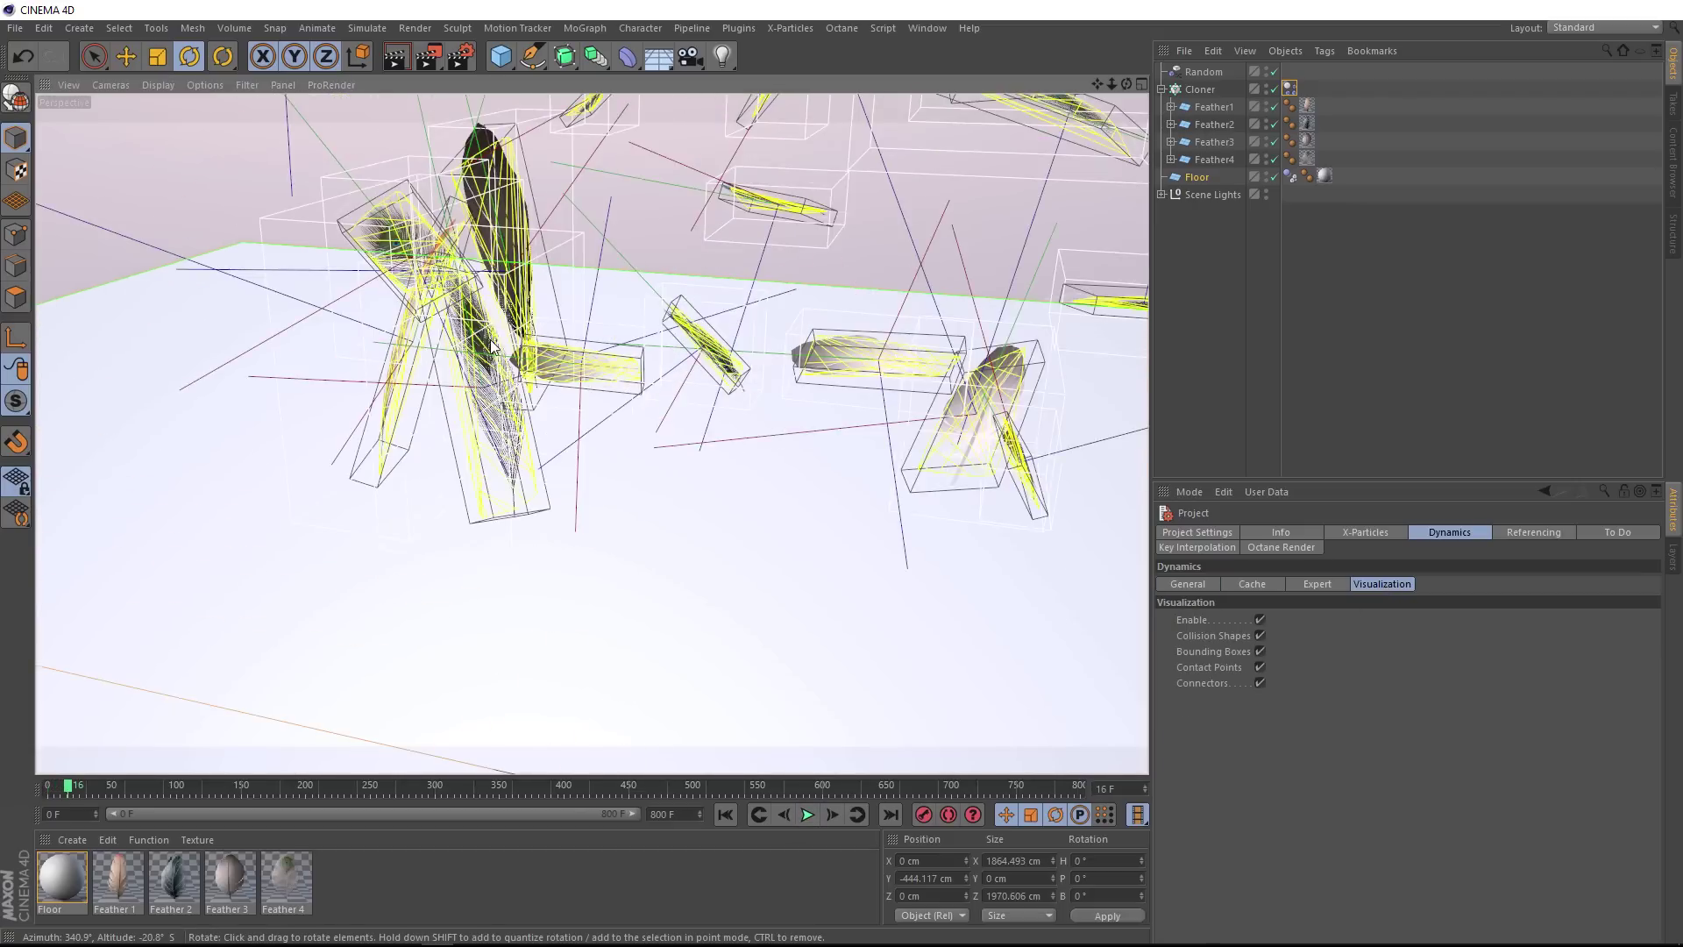
pyautogui.scroll(3, 493, 346)
pyautogui.scroll(-2, 699, 335)
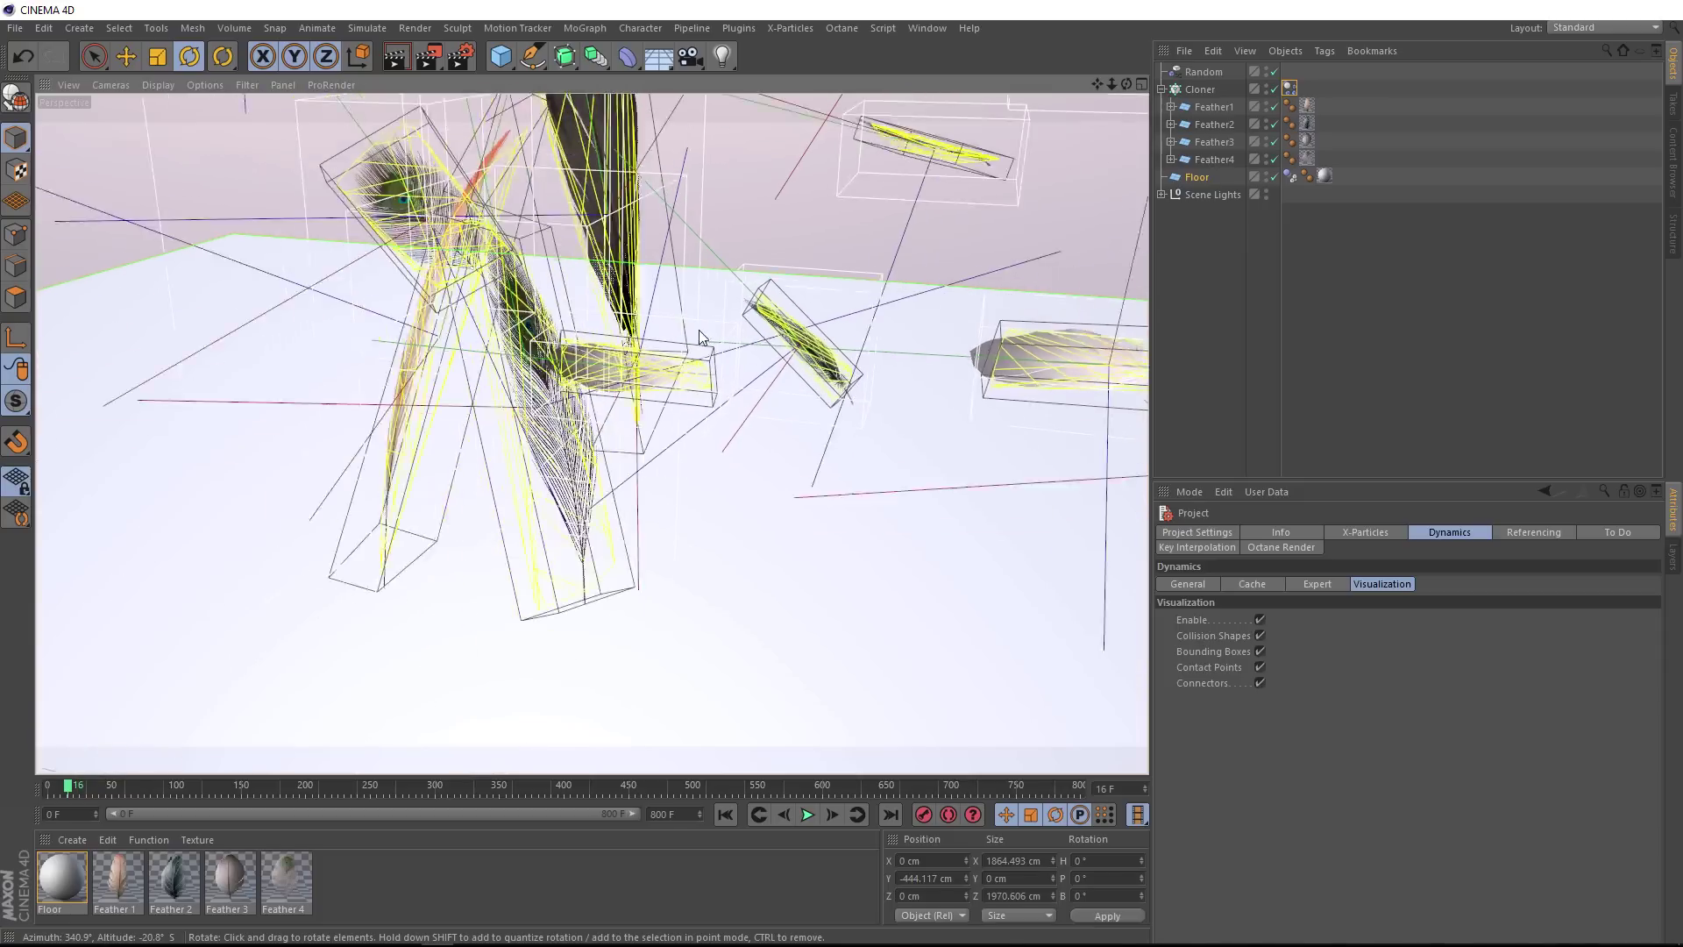
pyautogui.scroll(-2, 701, 335)
pyautogui.keyDown('alt'); pyautogui.moveTo(856, 338); pyautogui.dragTo(765, 409); pyautogui.keyUp('alt')
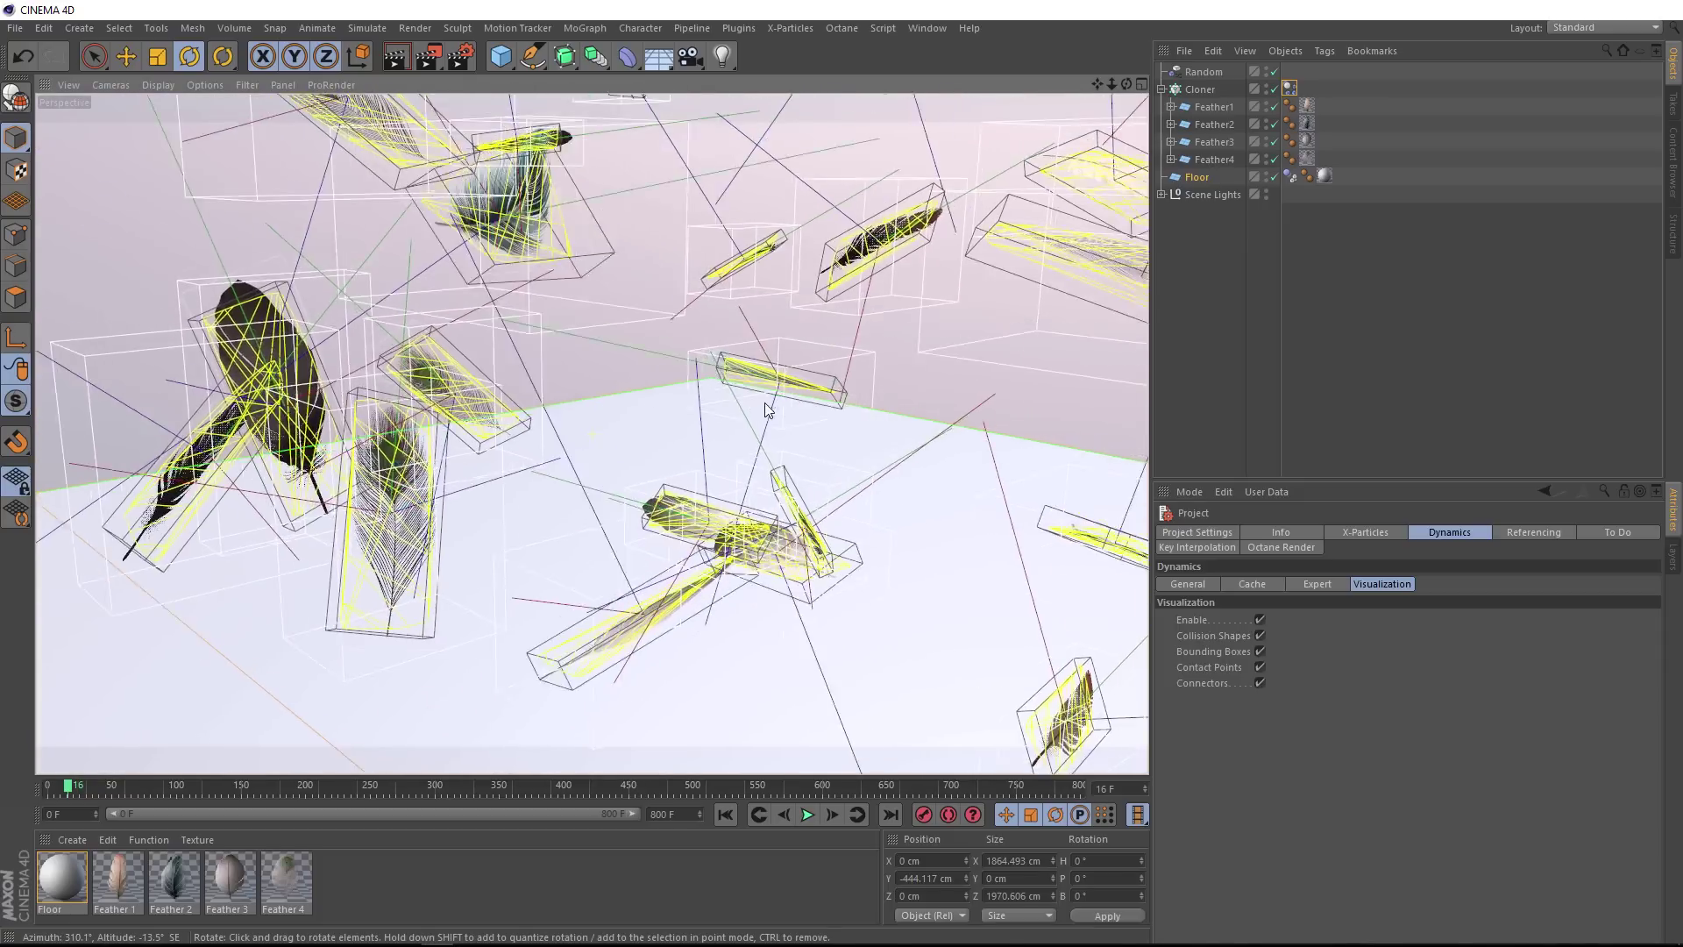
pyautogui.scroll(1, 765, 409)
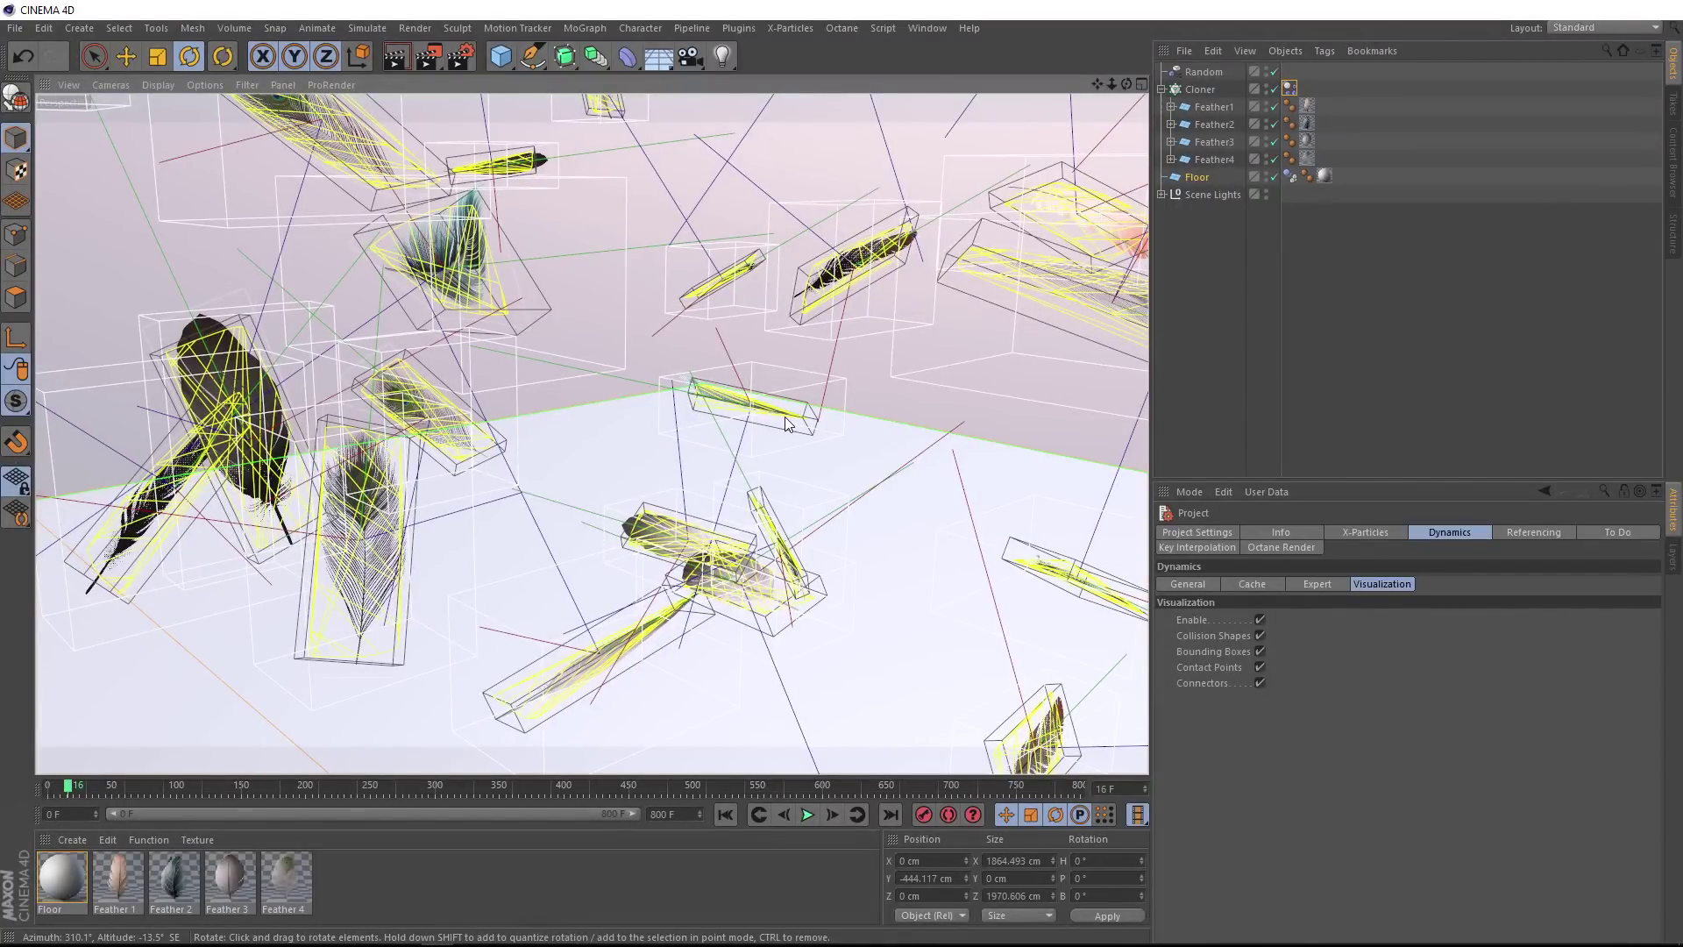
pyautogui.keyDown('alt'); pyautogui.moveTo(586, 670); pyautogui.dragTo(543, 455, button='middle'); pyautogui.keyUp('alt')
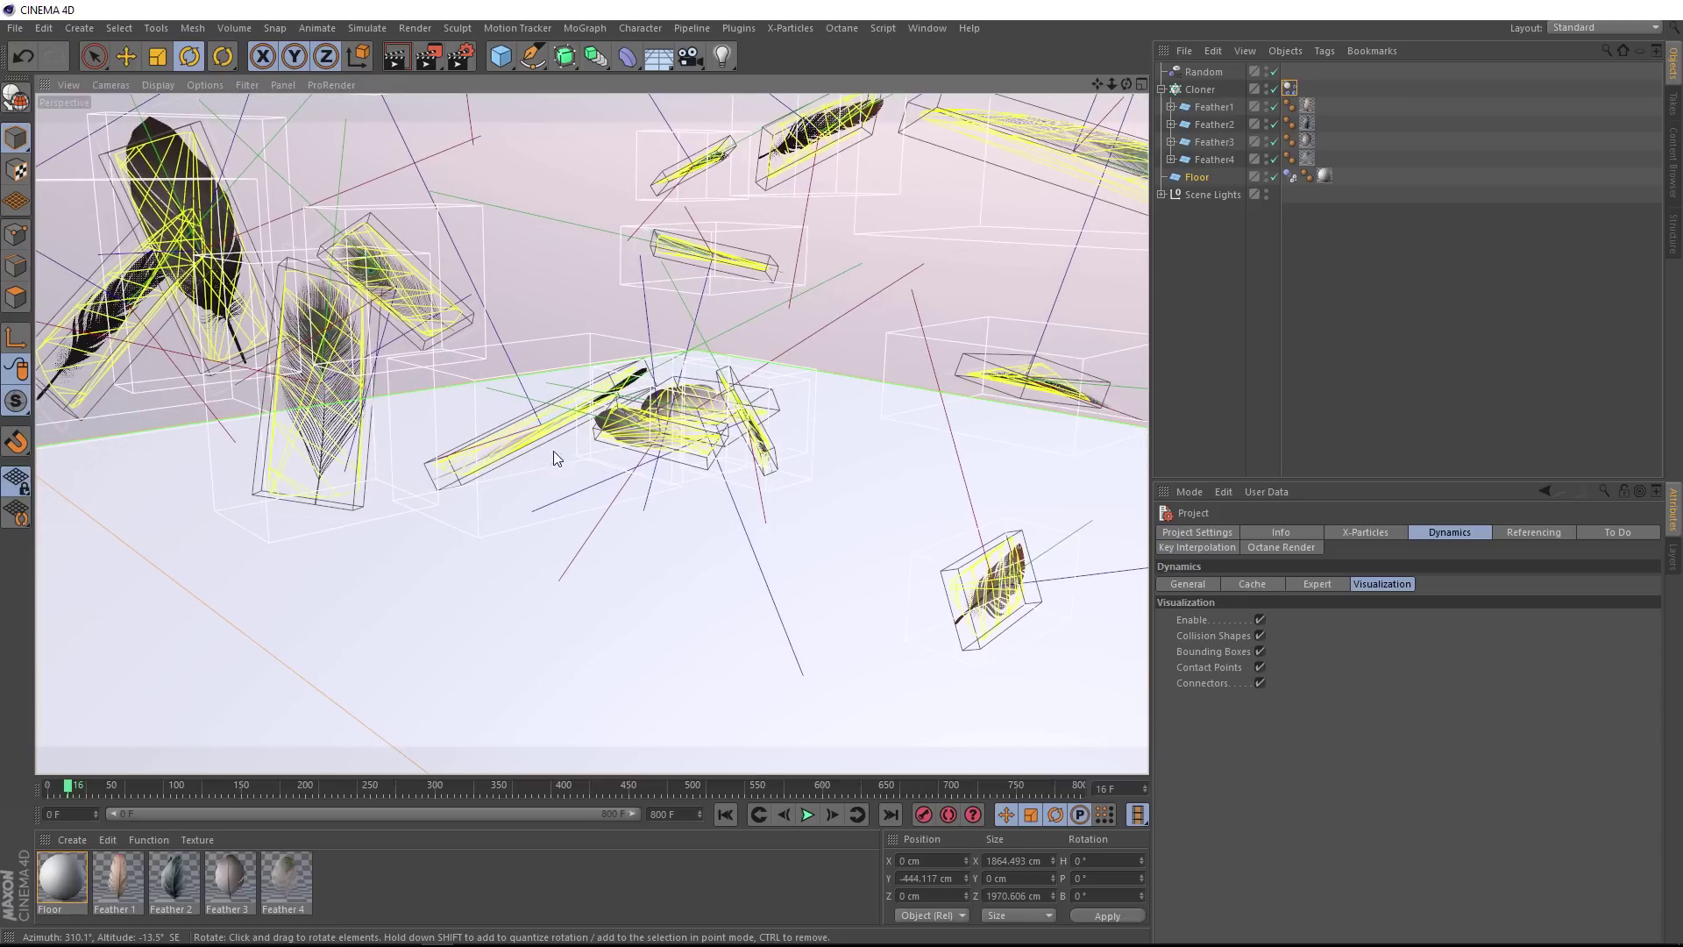
pyautogui.scroll(3, 553, 457)
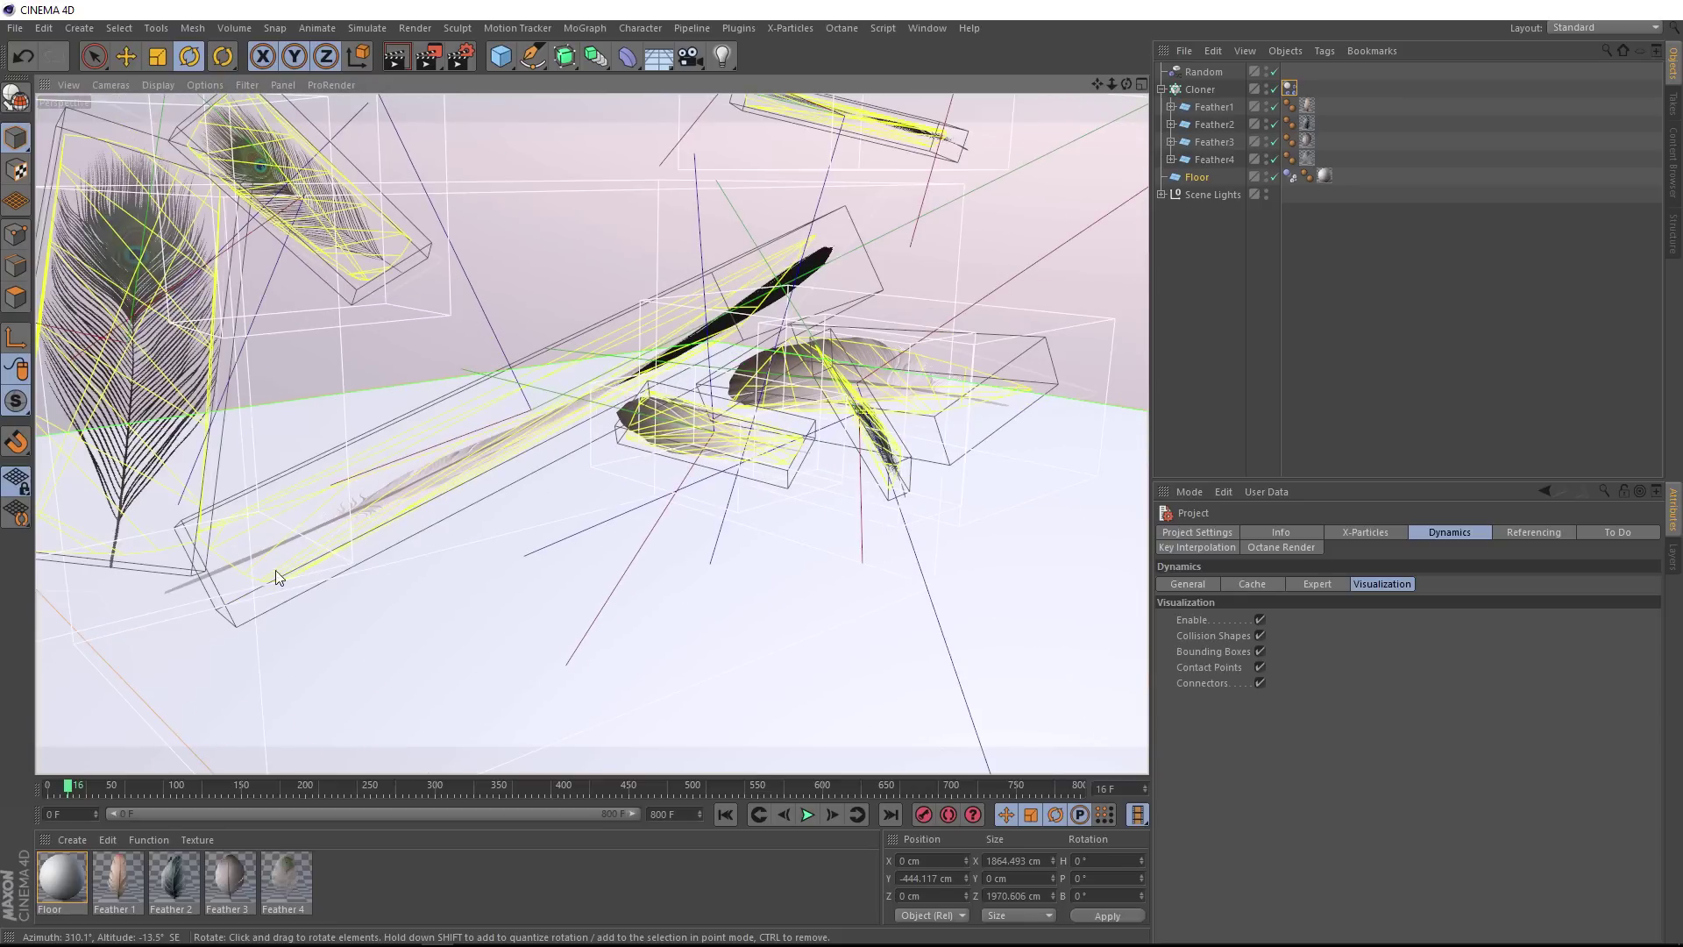
pyautogui.keyDown('alt'); pyautogui.moveTo(276, 576); pyautogui.dragTo(248, 507); pyautogui.keyUp('alt')
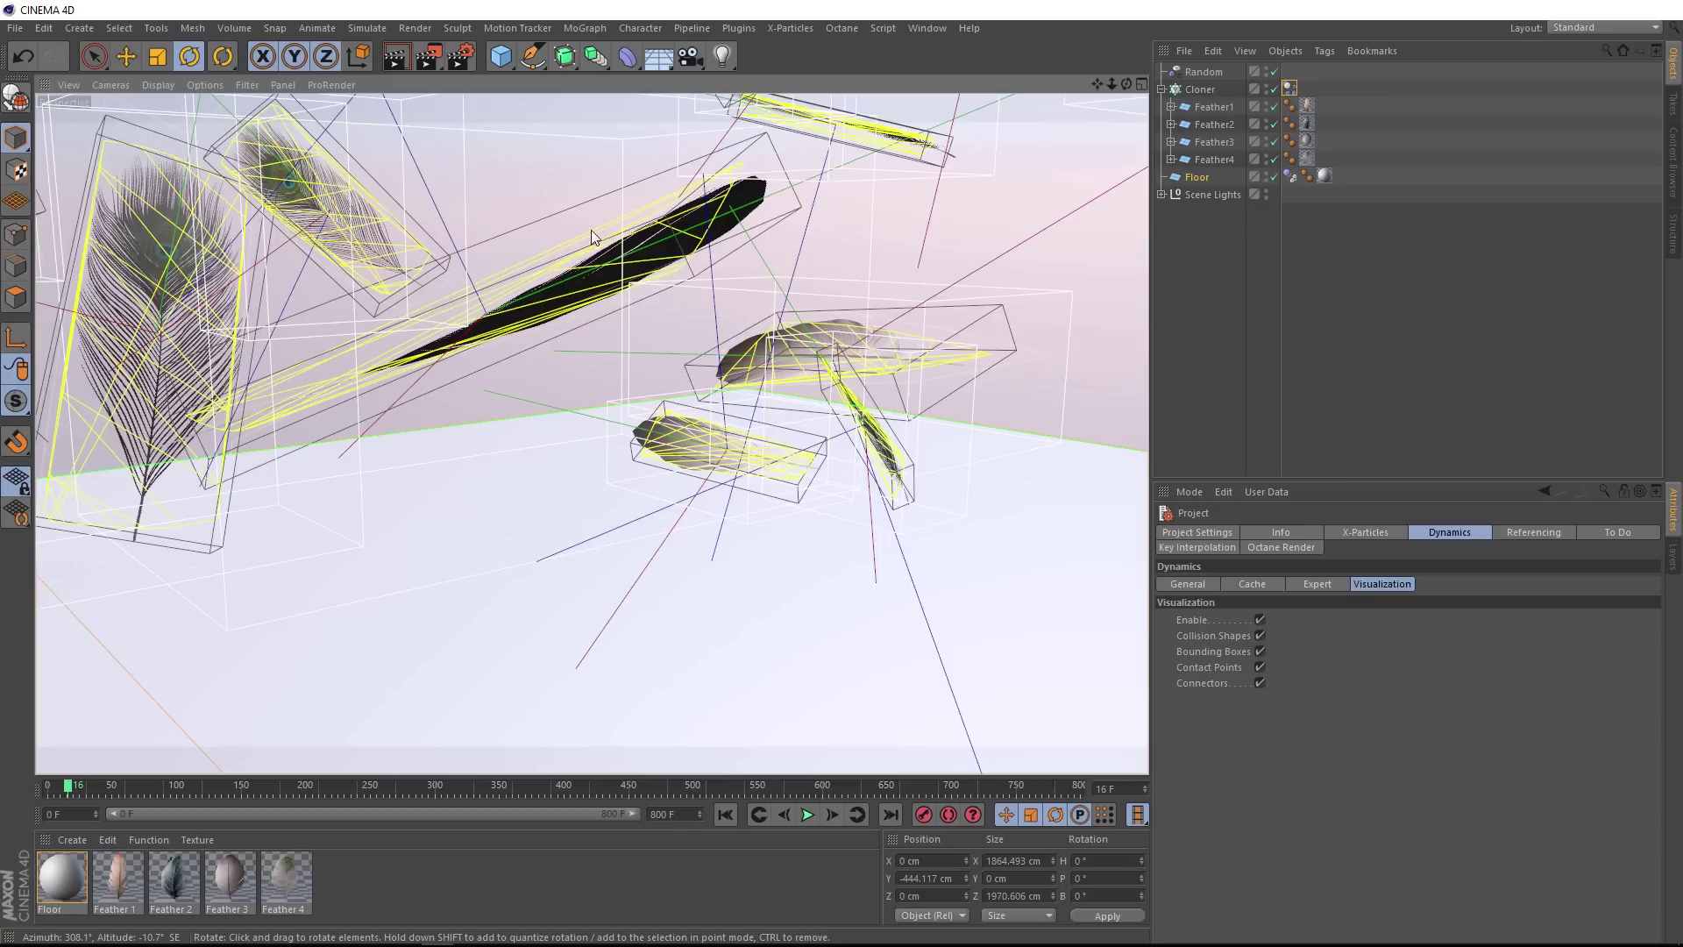
# Set the Cloner's Dynamics Body collision shape to Moving Mesh
pyautogui.click(1289, 88)
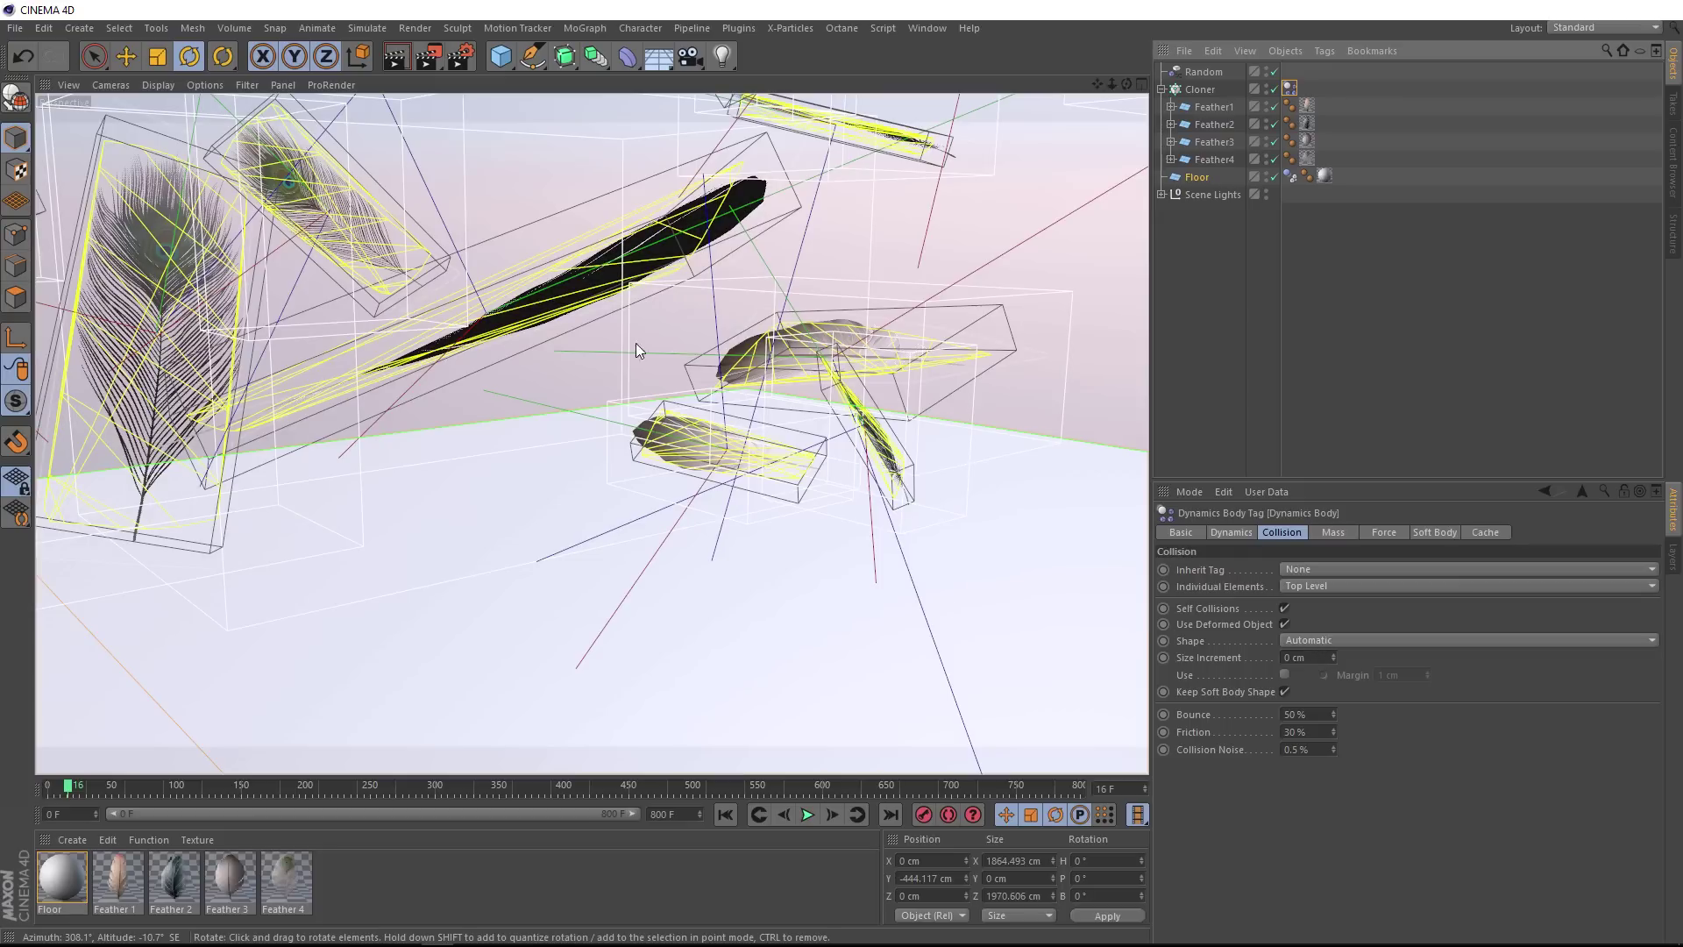
pyautogui.click(1316, 639)
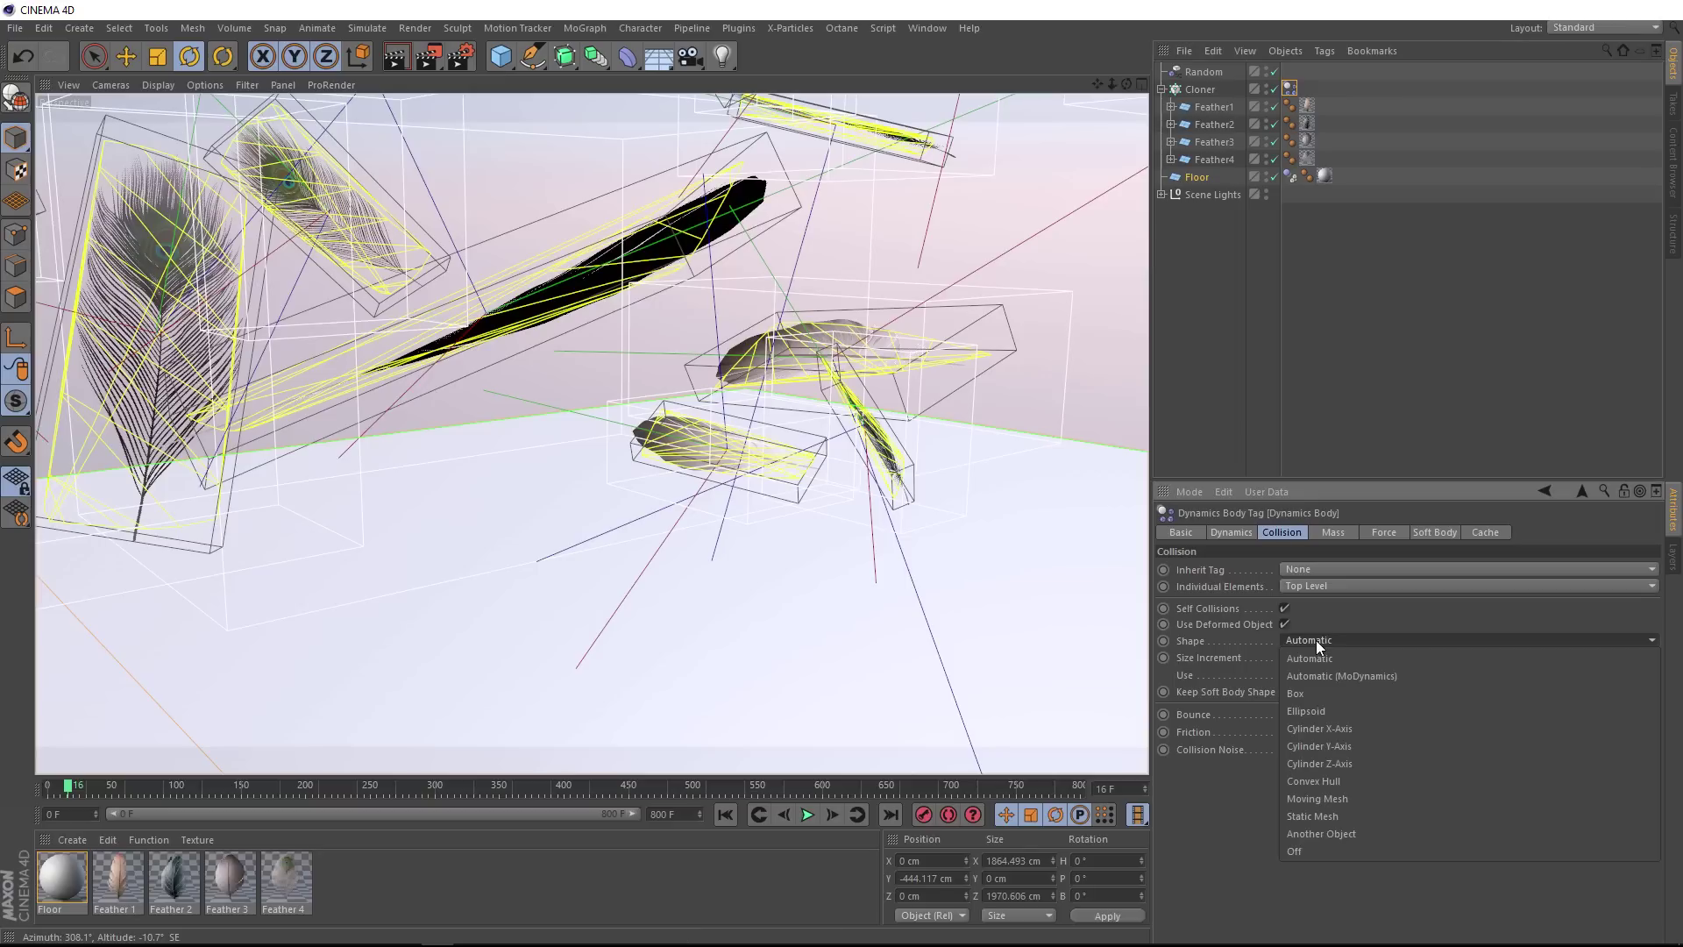
pyautogui.click(1332, 799)
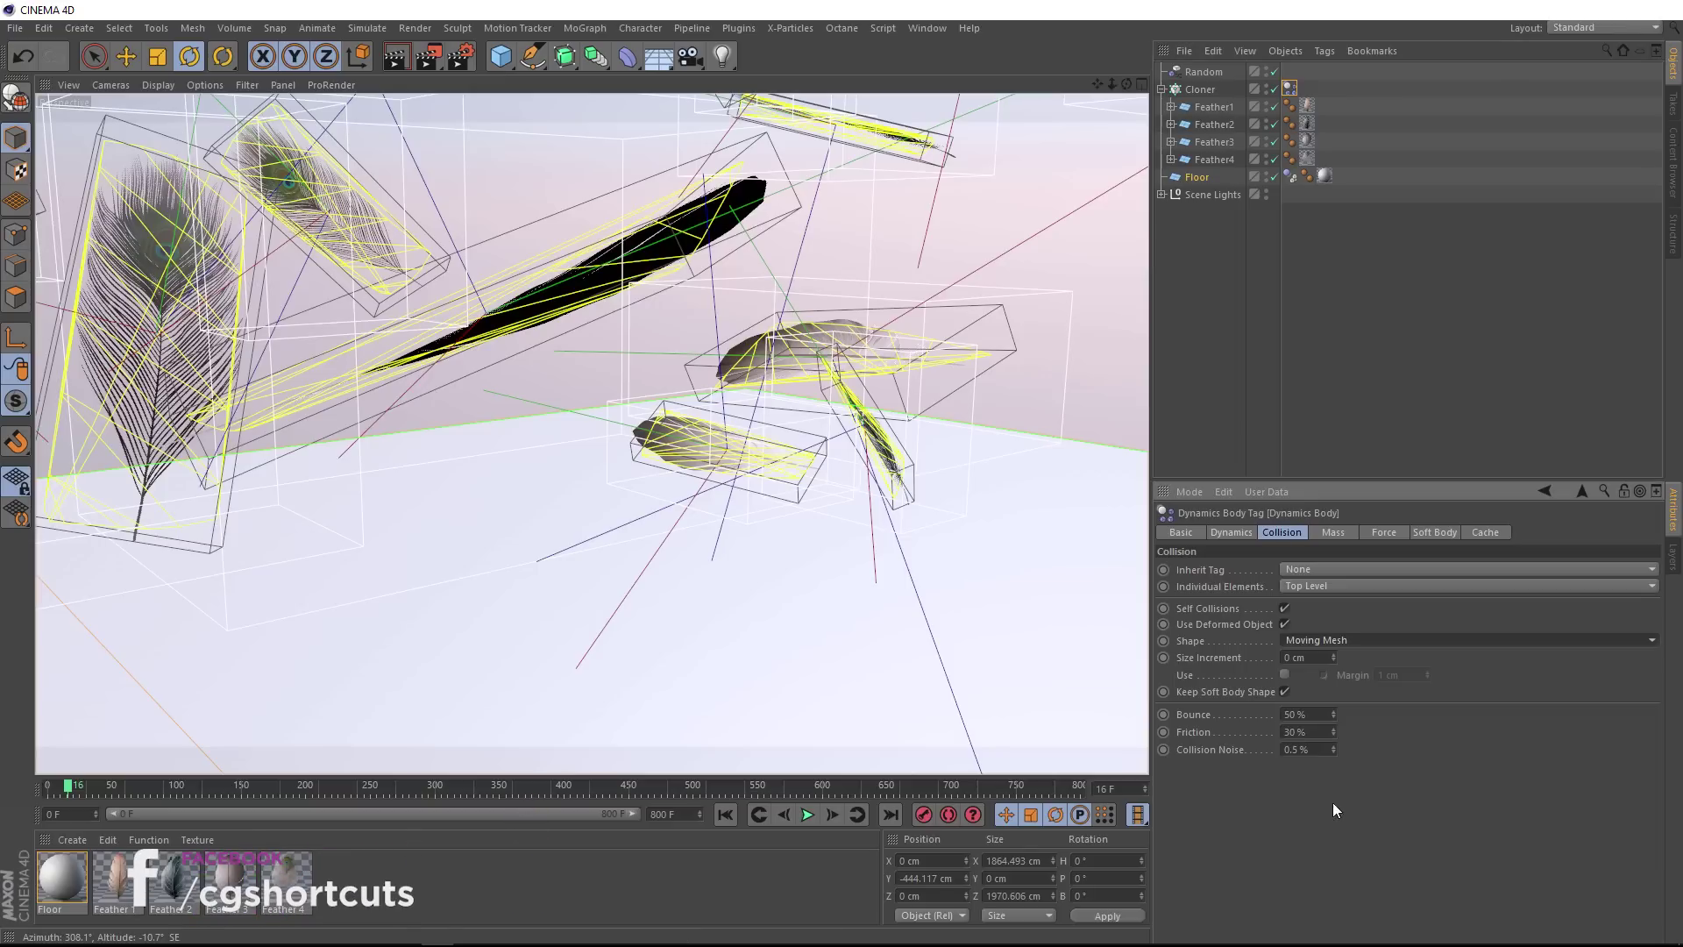
# Replay the feather fall from the start, pause at frame 18, and orbit to inspect the feathers
pyautogui.click(724, 814)
pyautogui.click(807, 814)
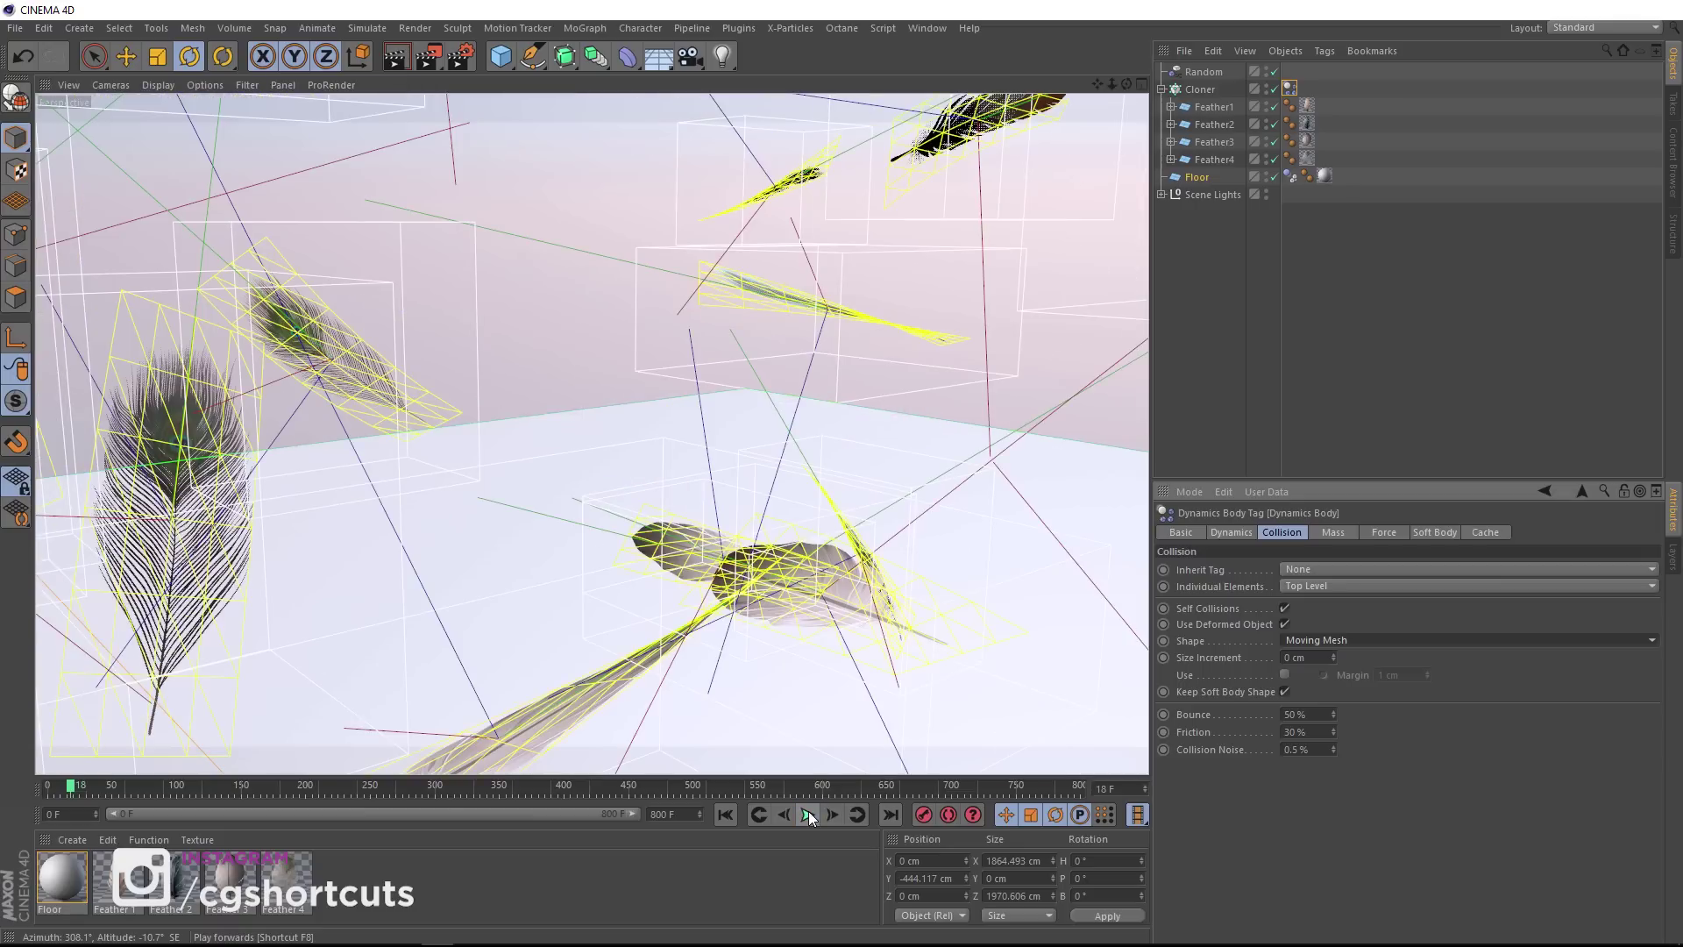
pyautogui.click(807, 815)
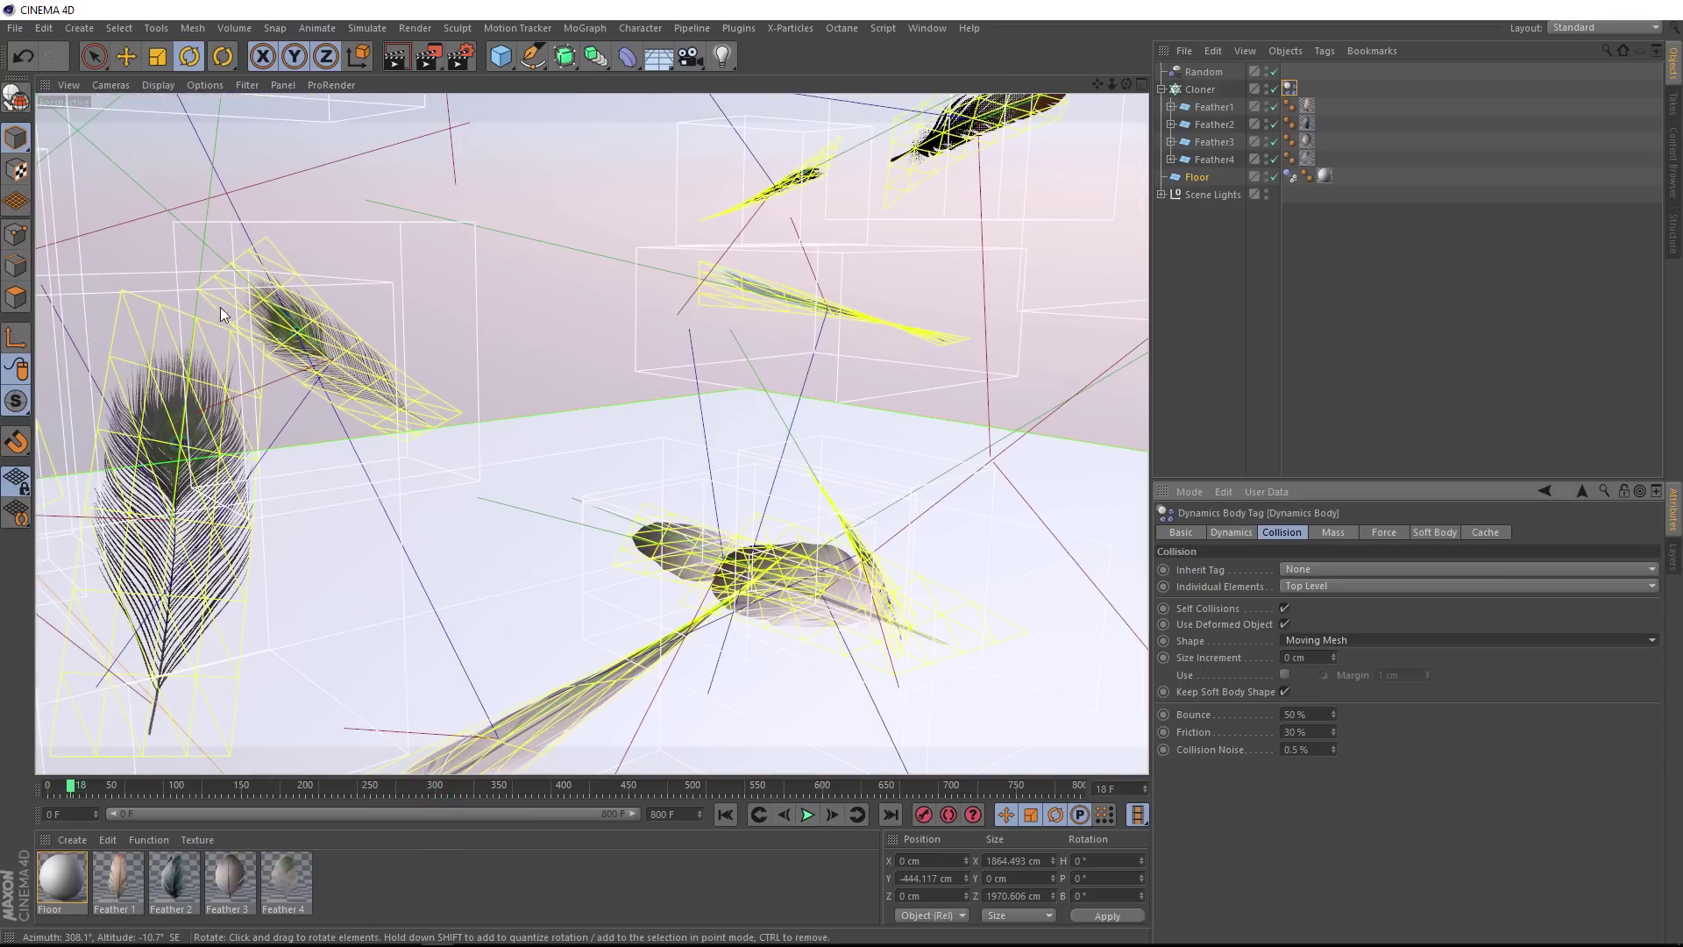
pyautogui.keyDown('alt'); pyautogui.moveTo(308, 327); pyautogui.dragTo(464, 364, button='right'); pyautogui.keyUp('alt')
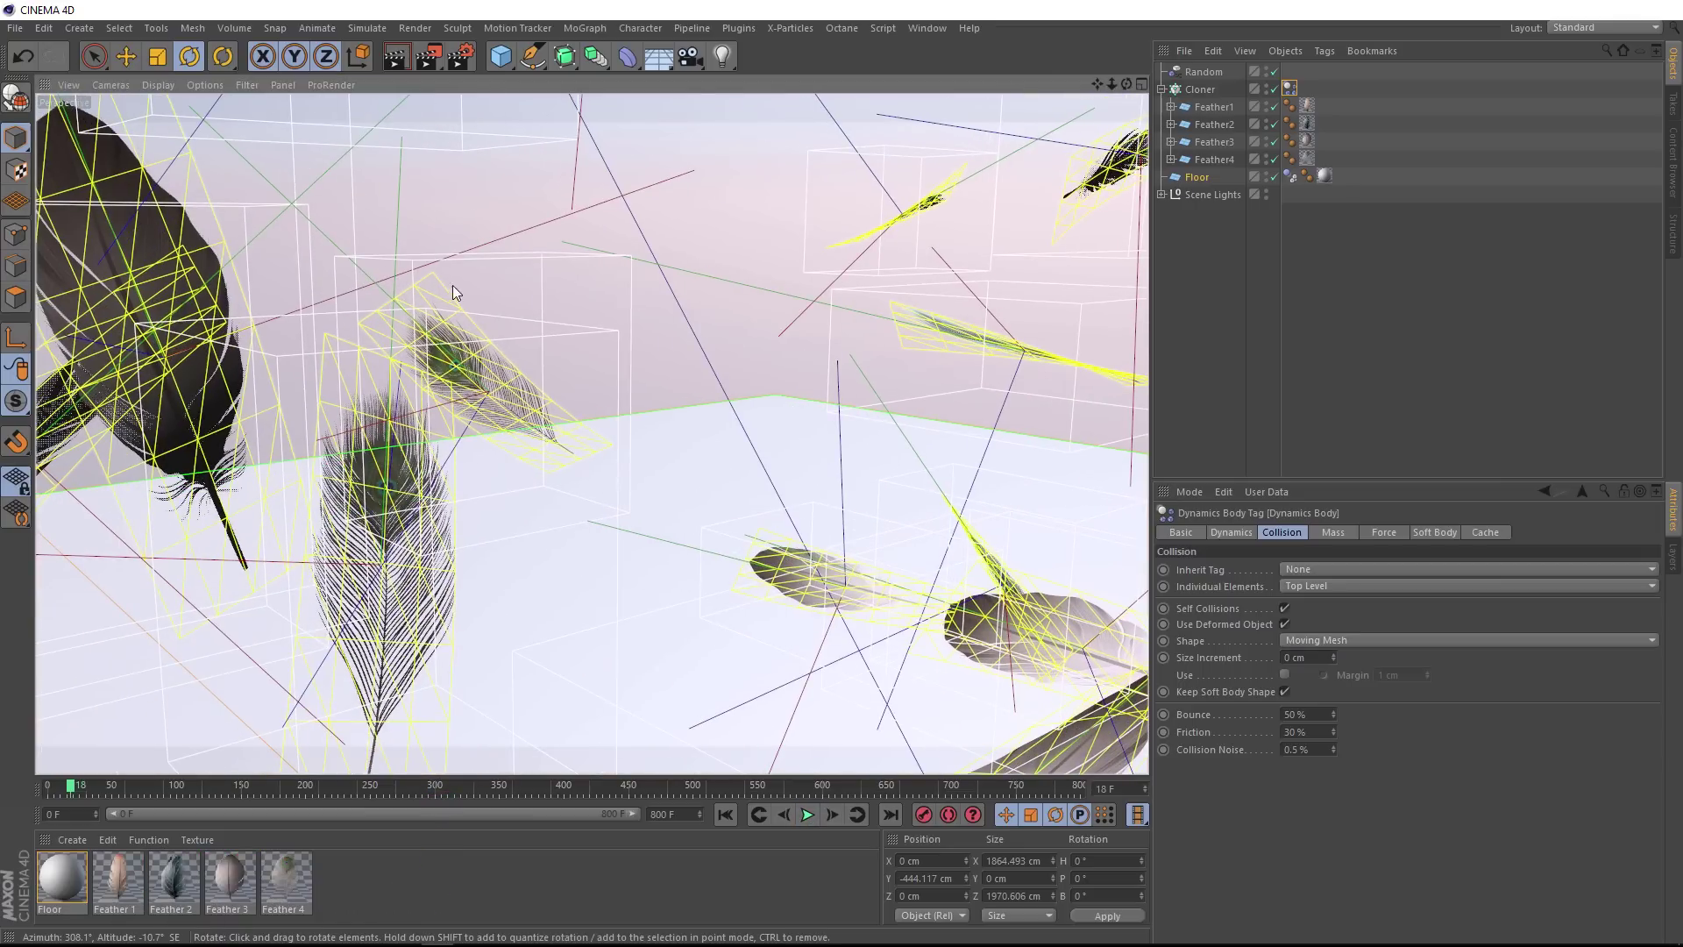
pyautogui.keyDown('alt'); pyautogui.moveTo(555, 424); pyautogui.dragTo(382, 443); pyautogui.keyUp('alt')
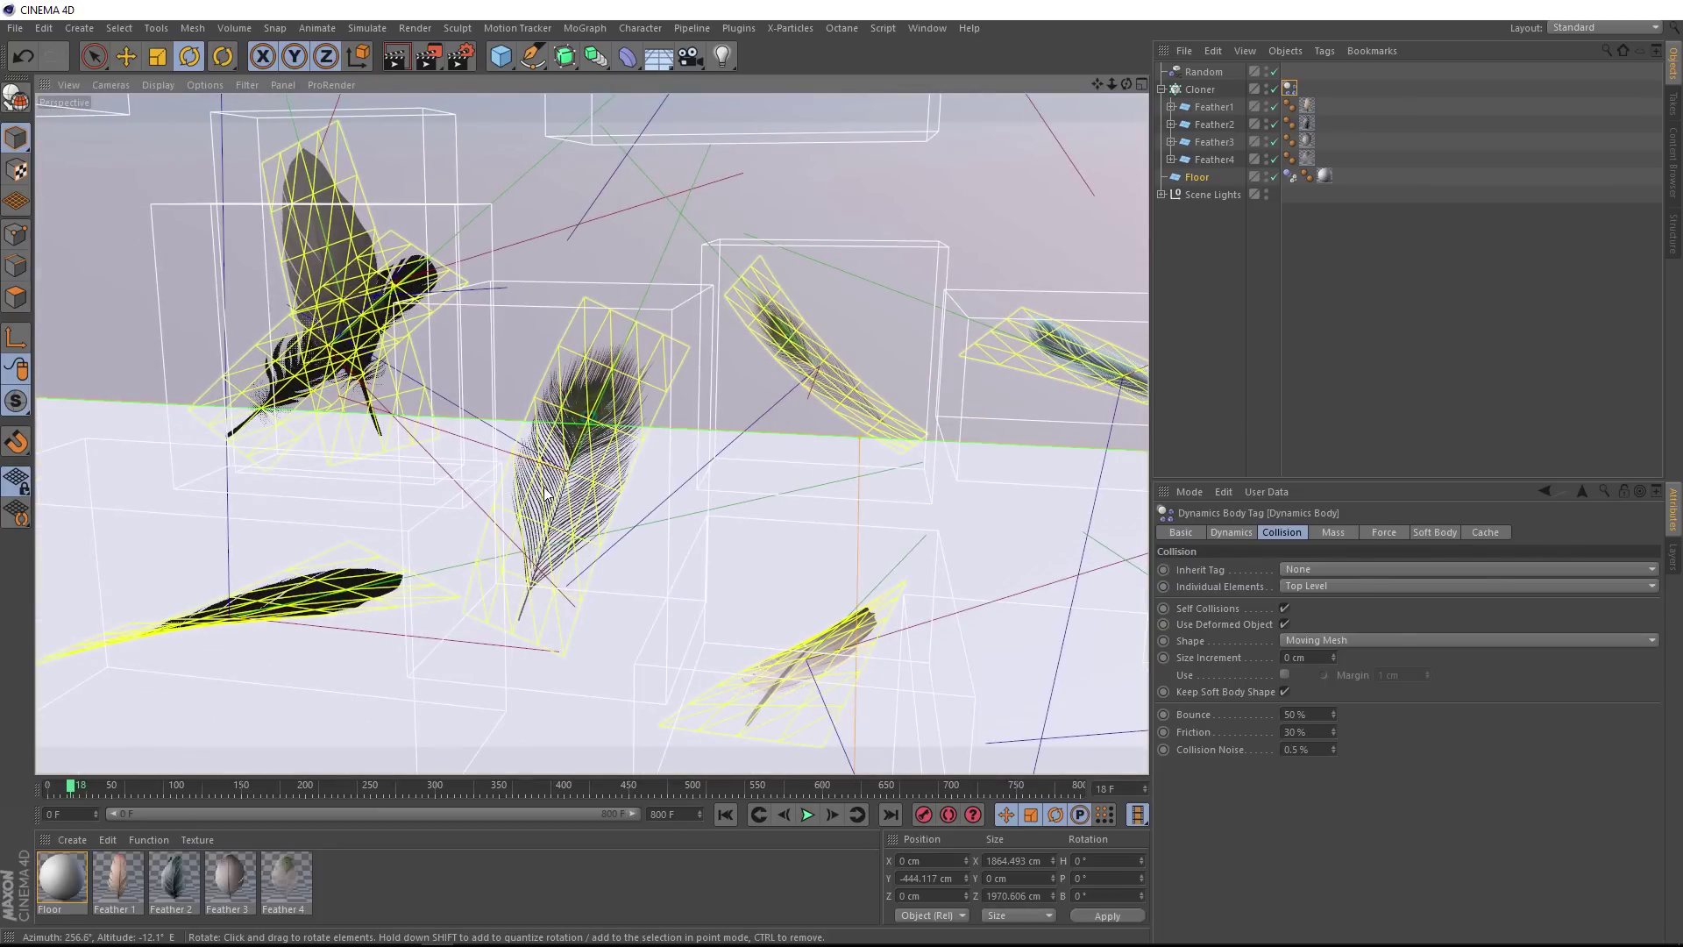
pyautogui.keyDown('alt'); pyautogui.moveTo(565, 480); pyautogui.dragTo(723, 461); pyautogui.keyUp('alt')
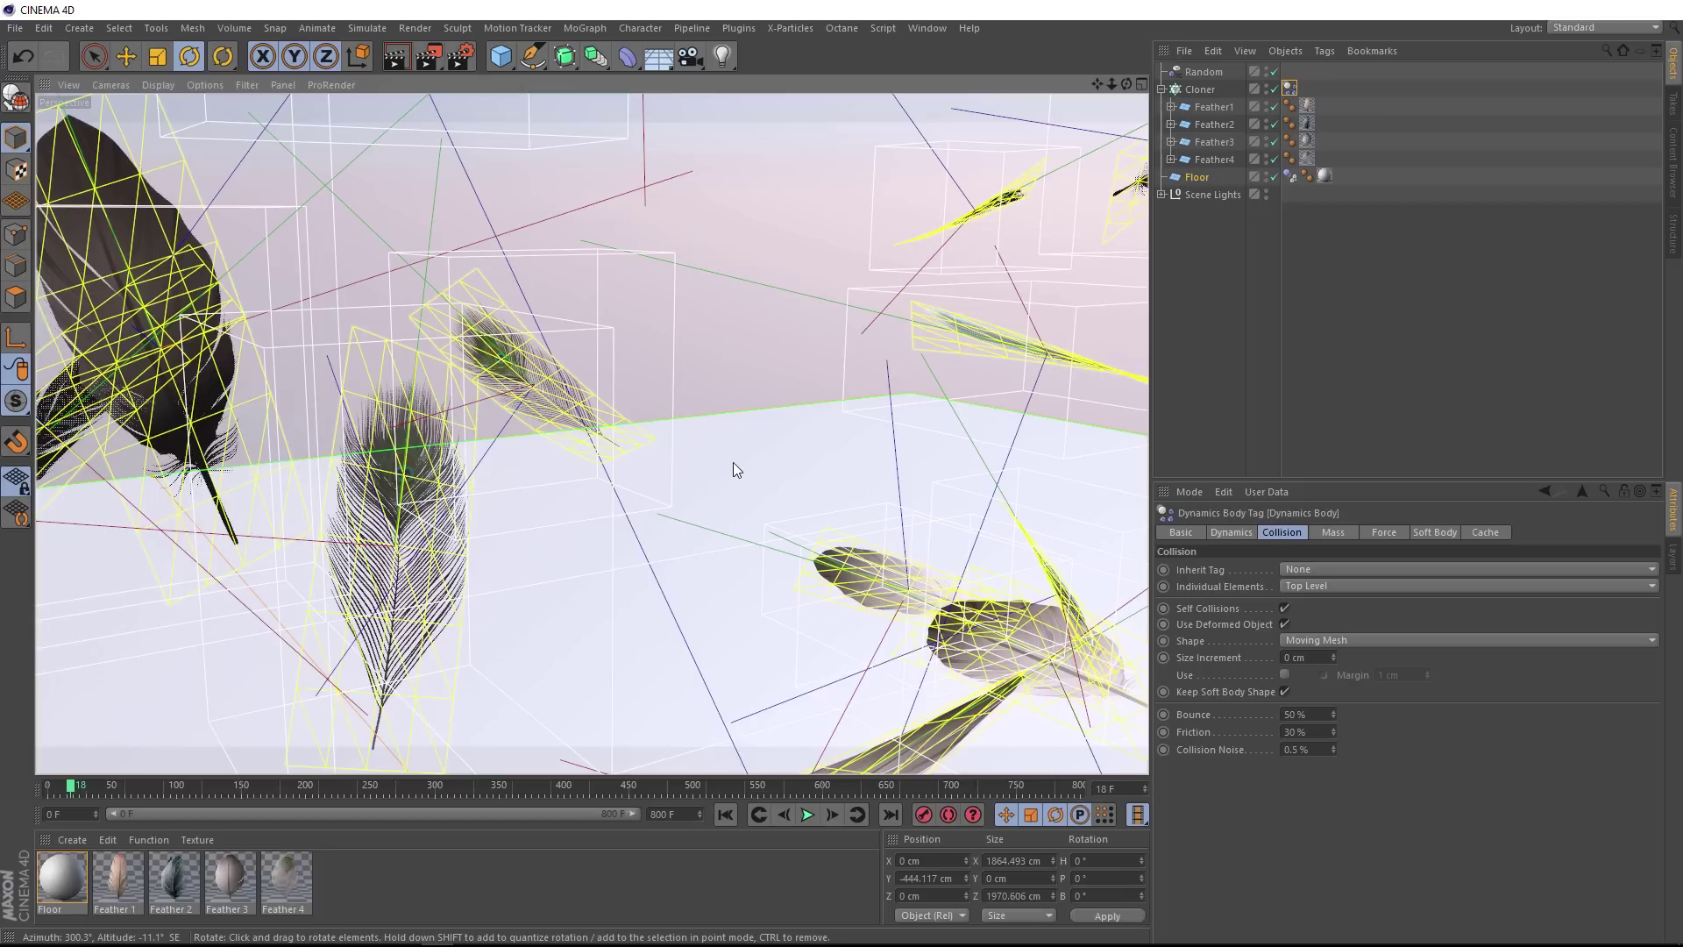
# Turn off Dynamics Visualization in the Project Settings with Ctrl+D
pyautogui.hotkey('ctrl', 'd')
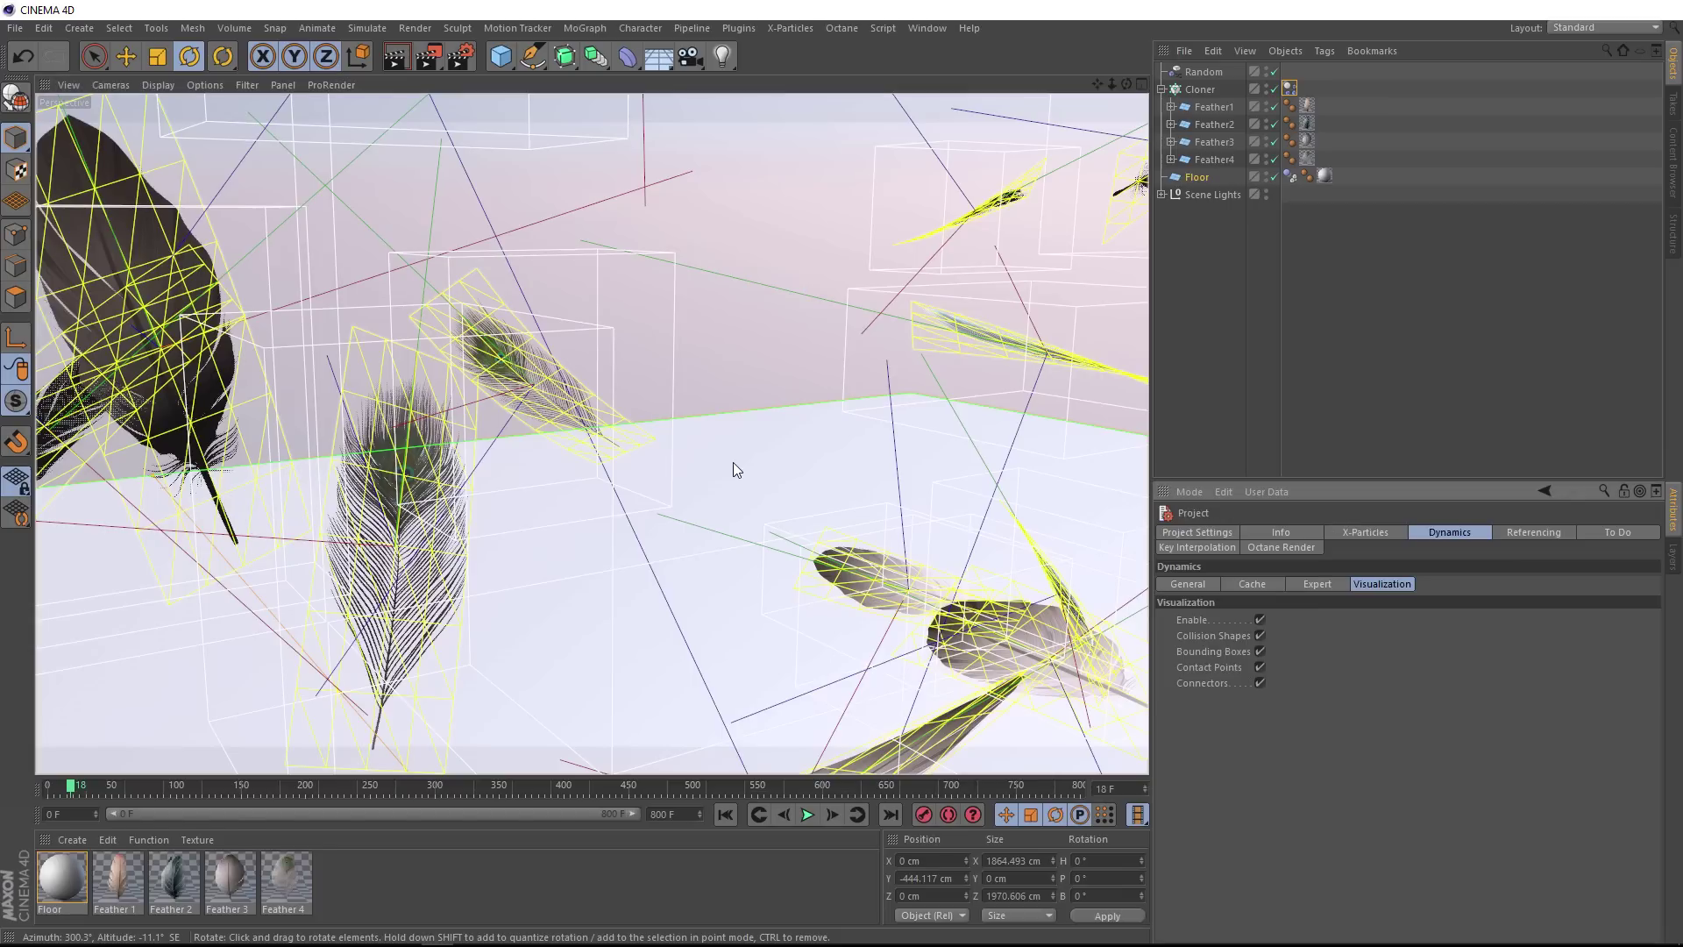
pyautogui.click(1260, 619)
pyautogui.keyDown('alt'); pyautogui.moveTo(755, 495); pyautogui.dragTo(817, 510); pyautogui.keyUp('alt')
# Replay the feathers landing on the floor twice, pausing at frame 84, then rewind to frame 0
pyautogui.click(724, 816)
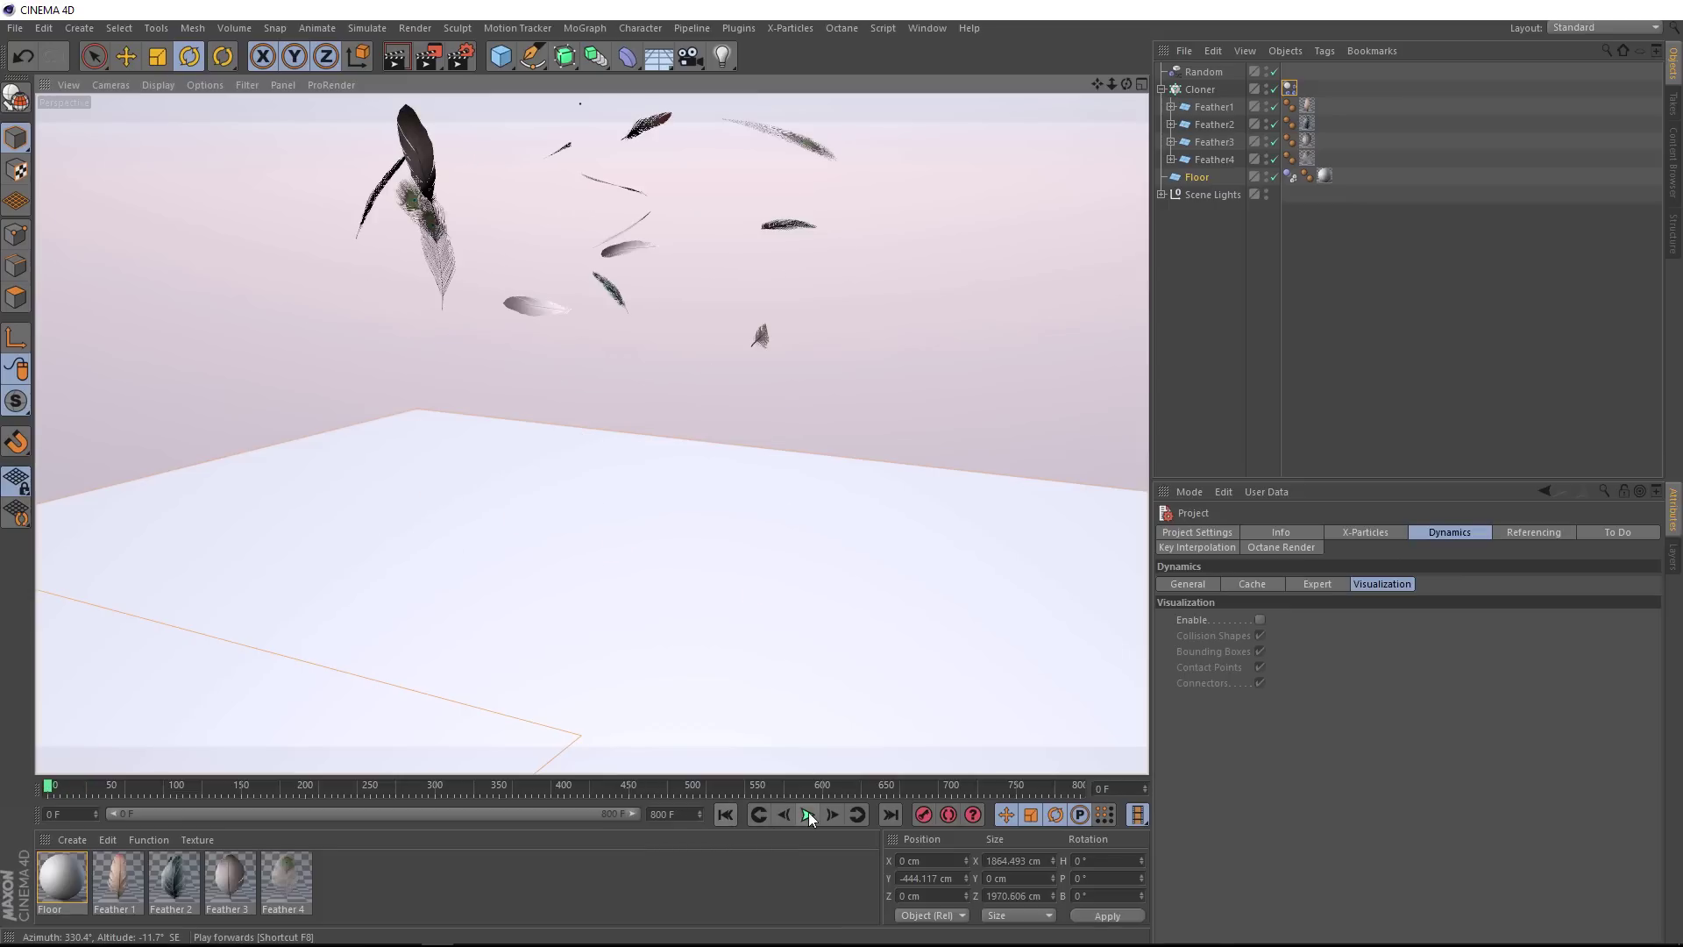
pyautogui.click(806, 815)
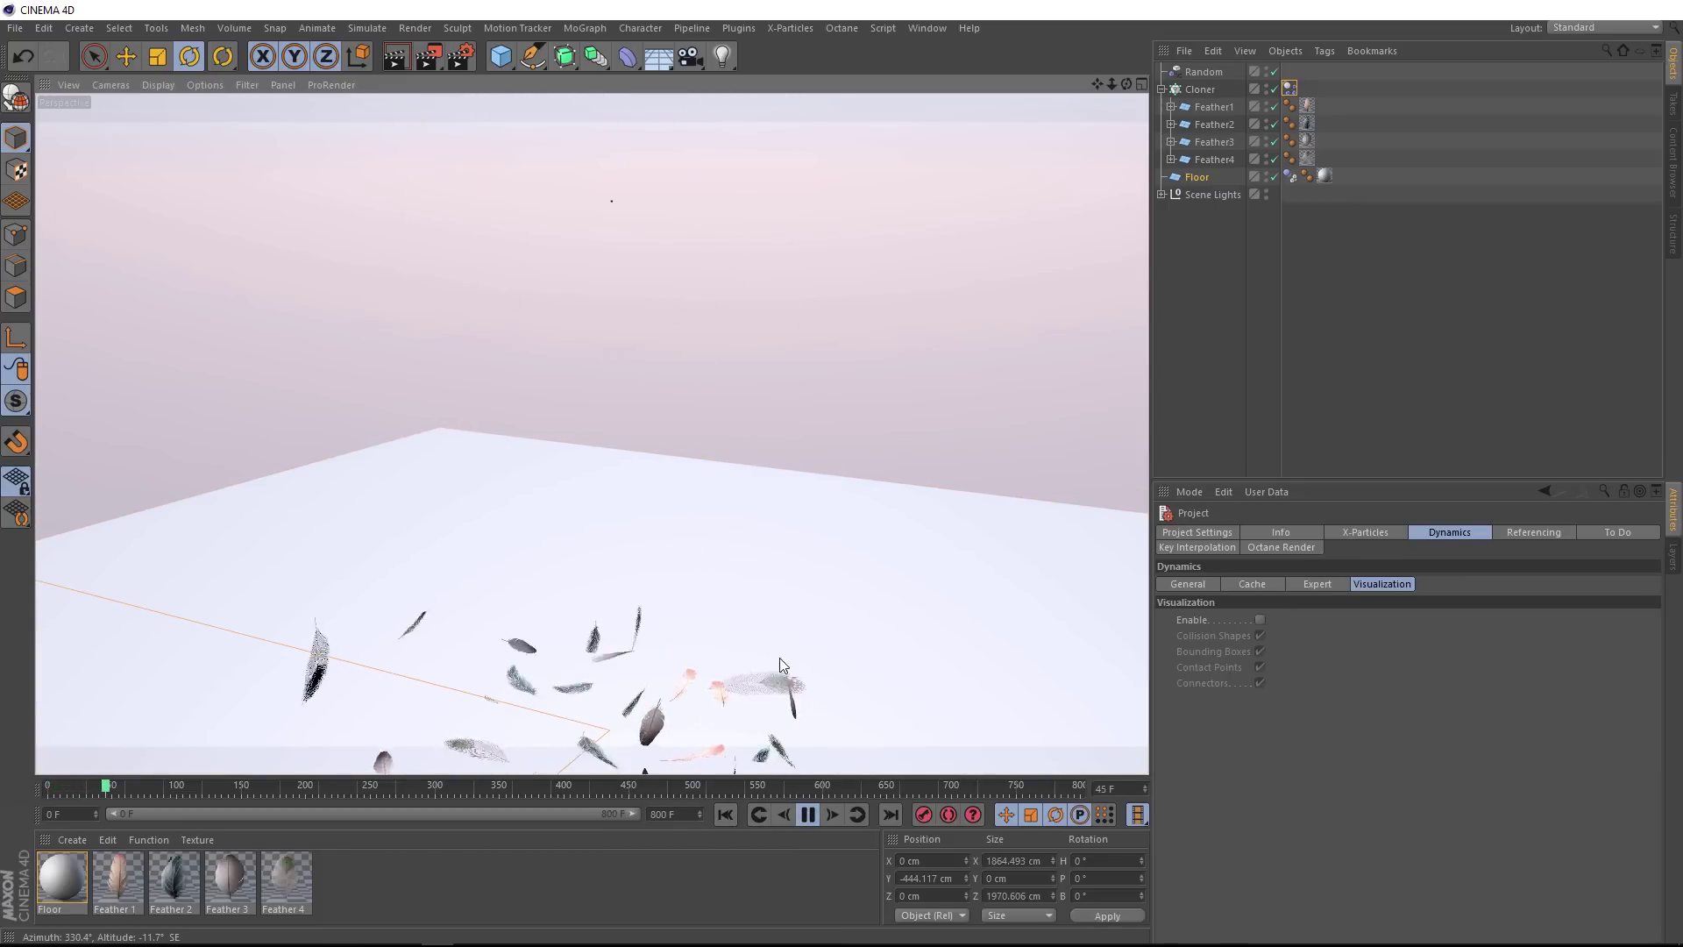
pyautogui.keyDown('alt'); pyautogui.moveTo(780, 657); pyautogui.dragTo(768, 473, button='middle'); pyautogui.keyUp('alt')
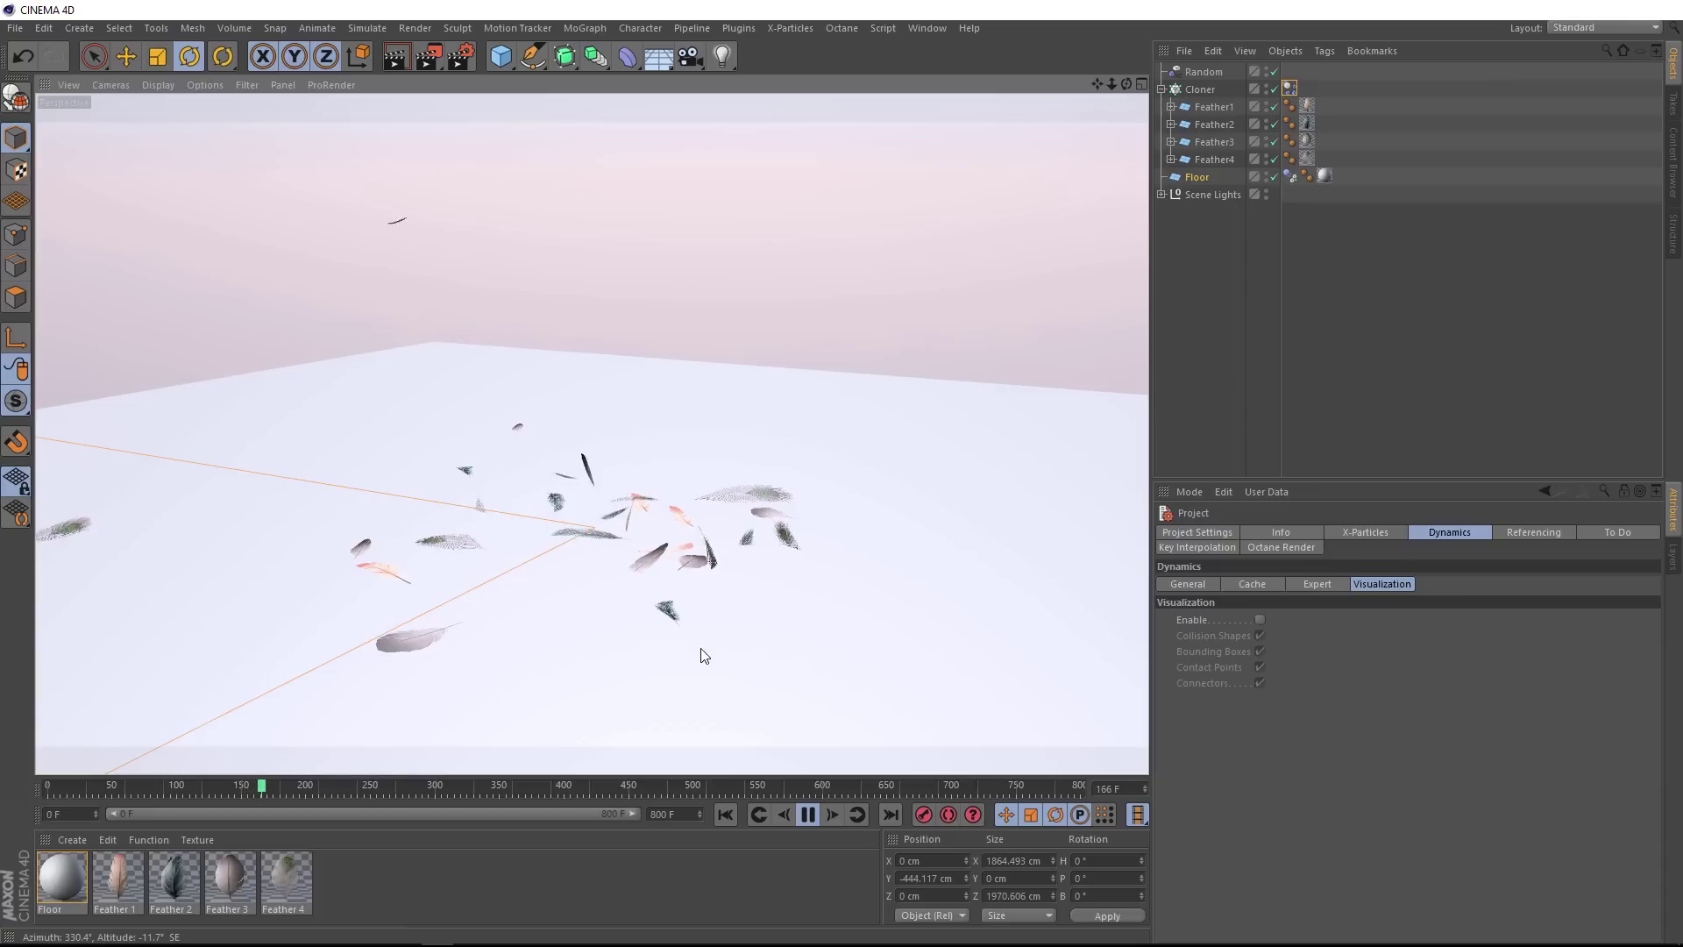
pyautogui.click(808, 815)
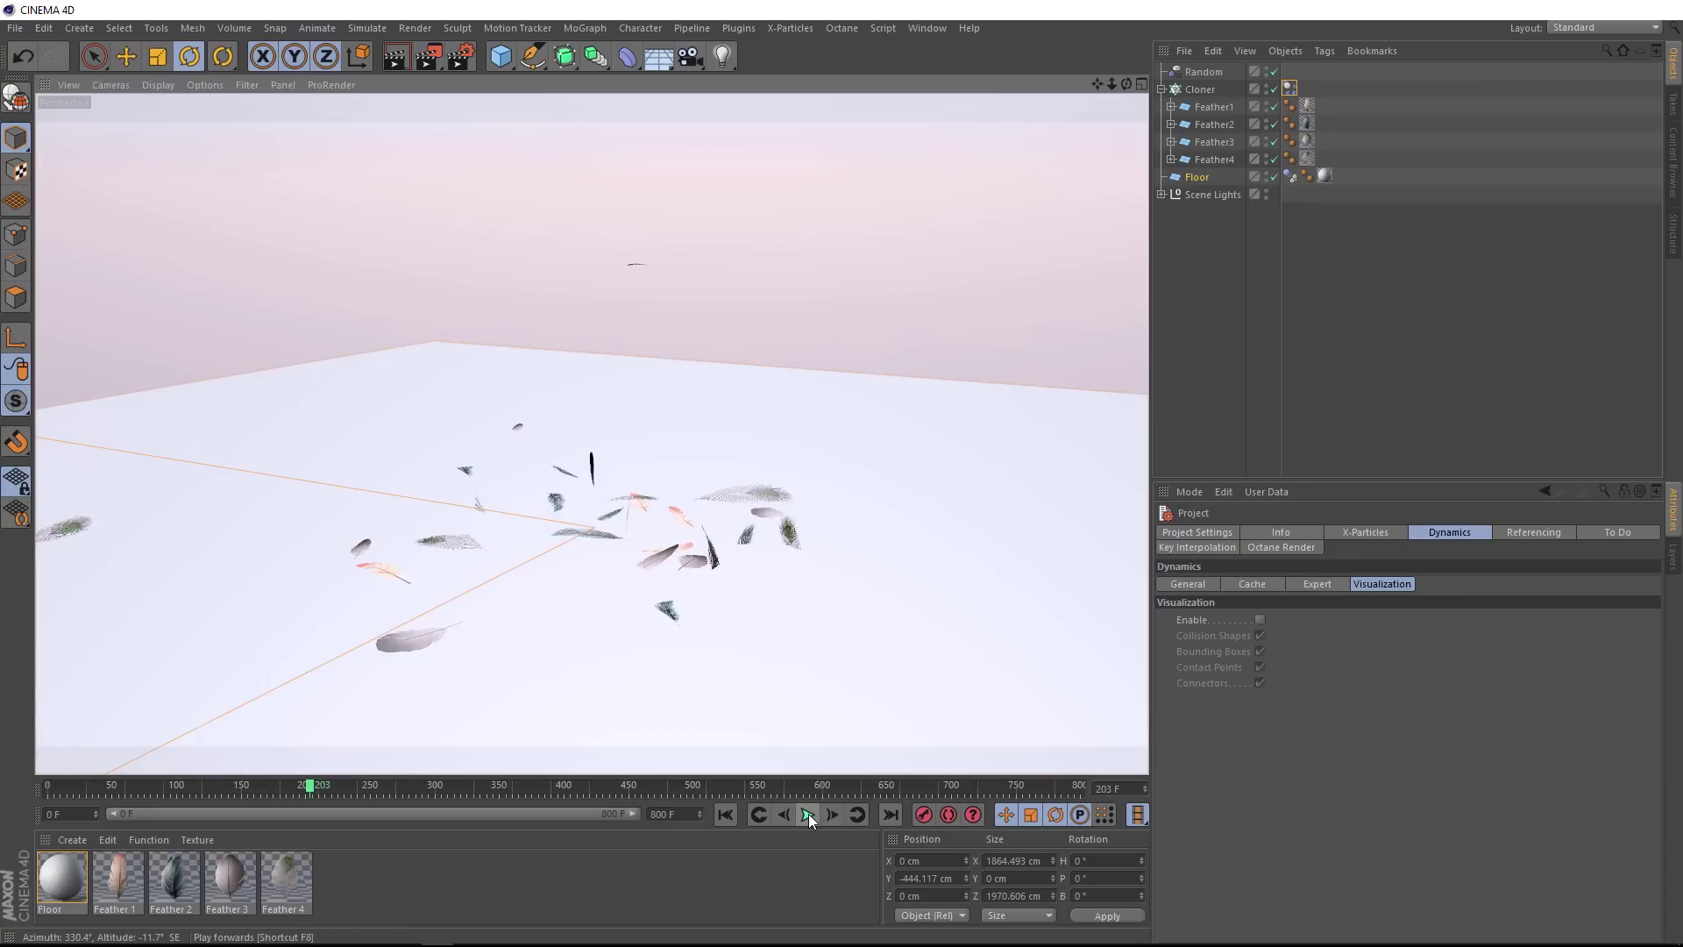
pyautogui.click(725, 815)
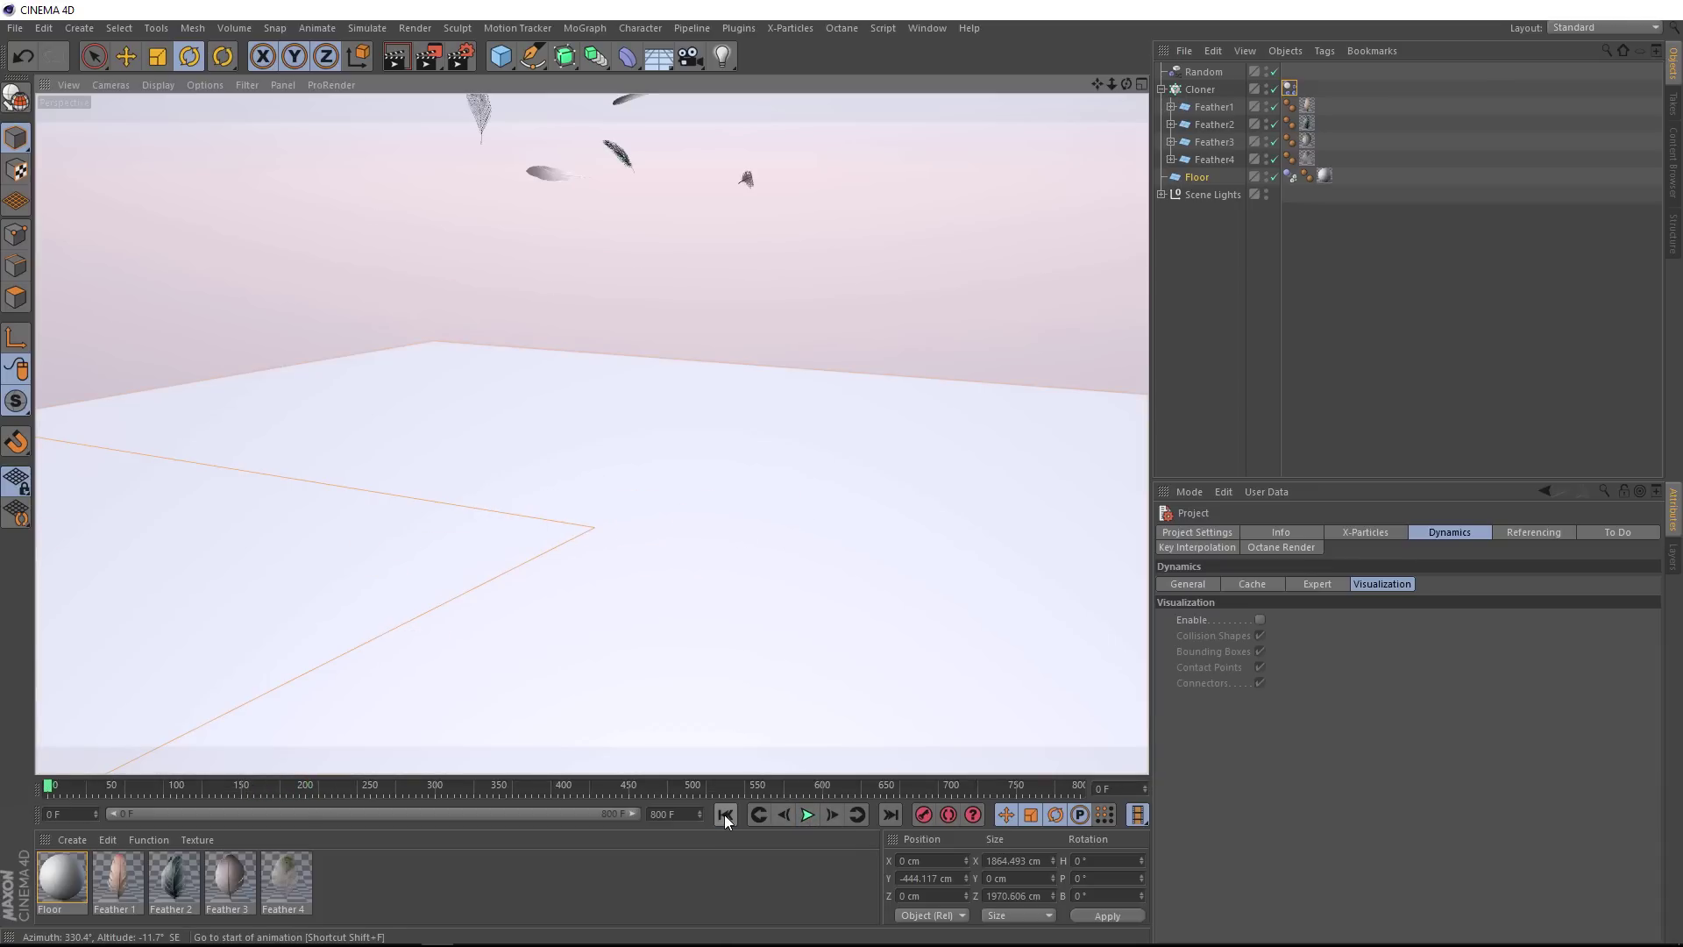
pyautogui.click(807, 815)
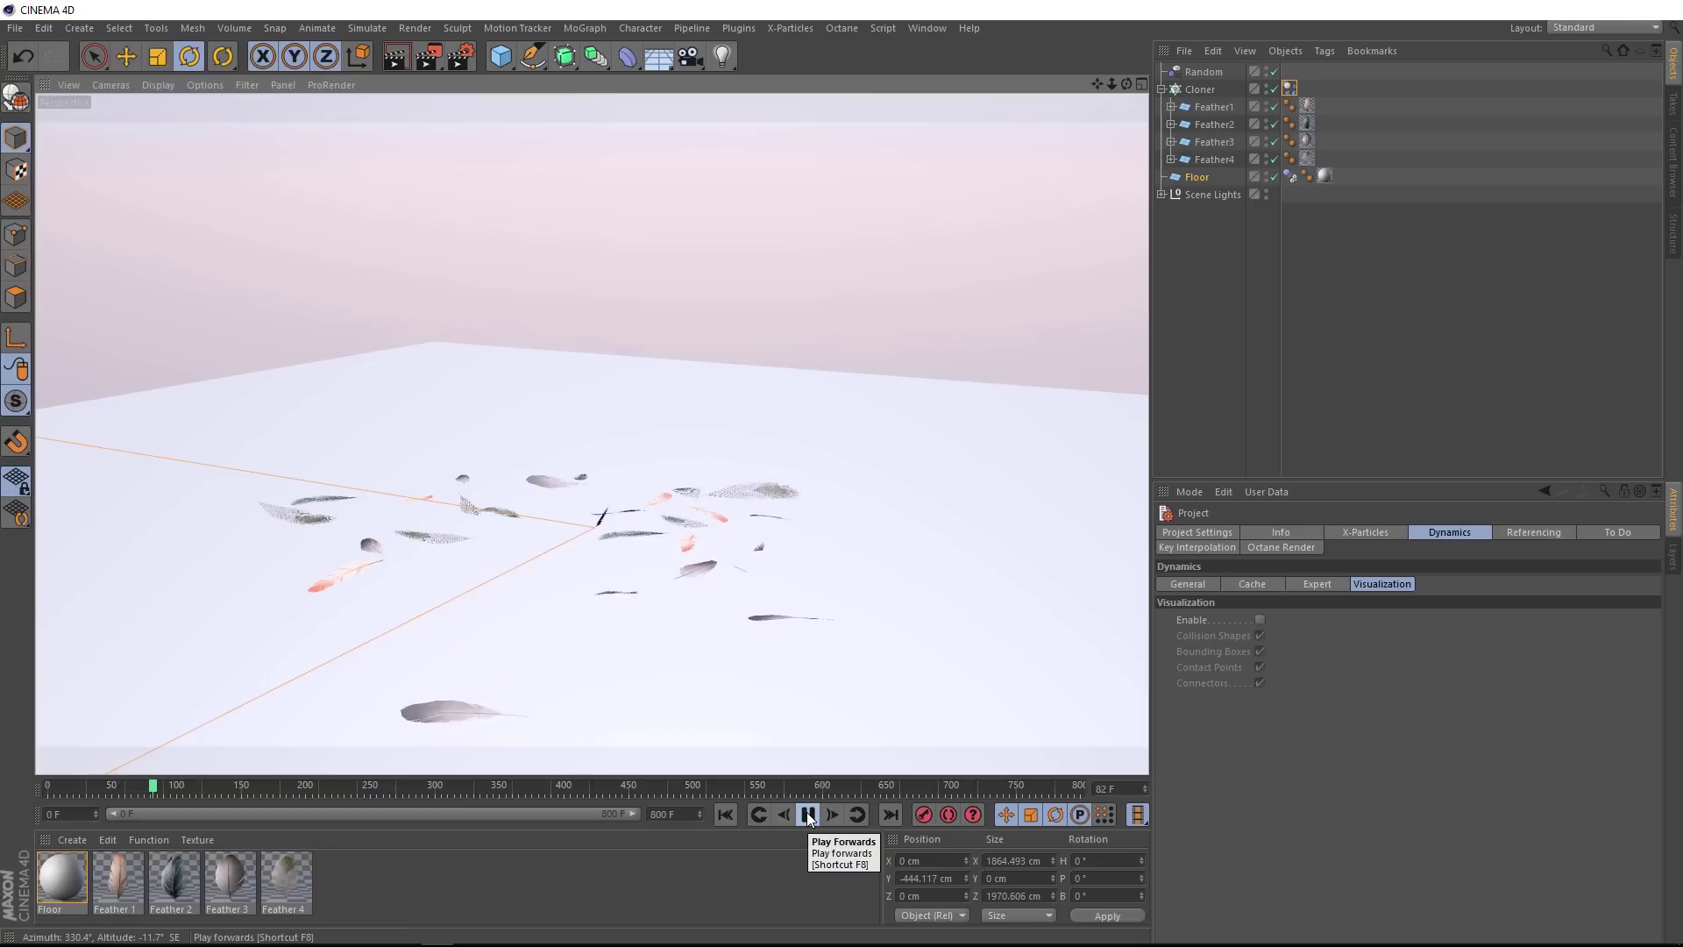
pyautogui.click(806, 816)
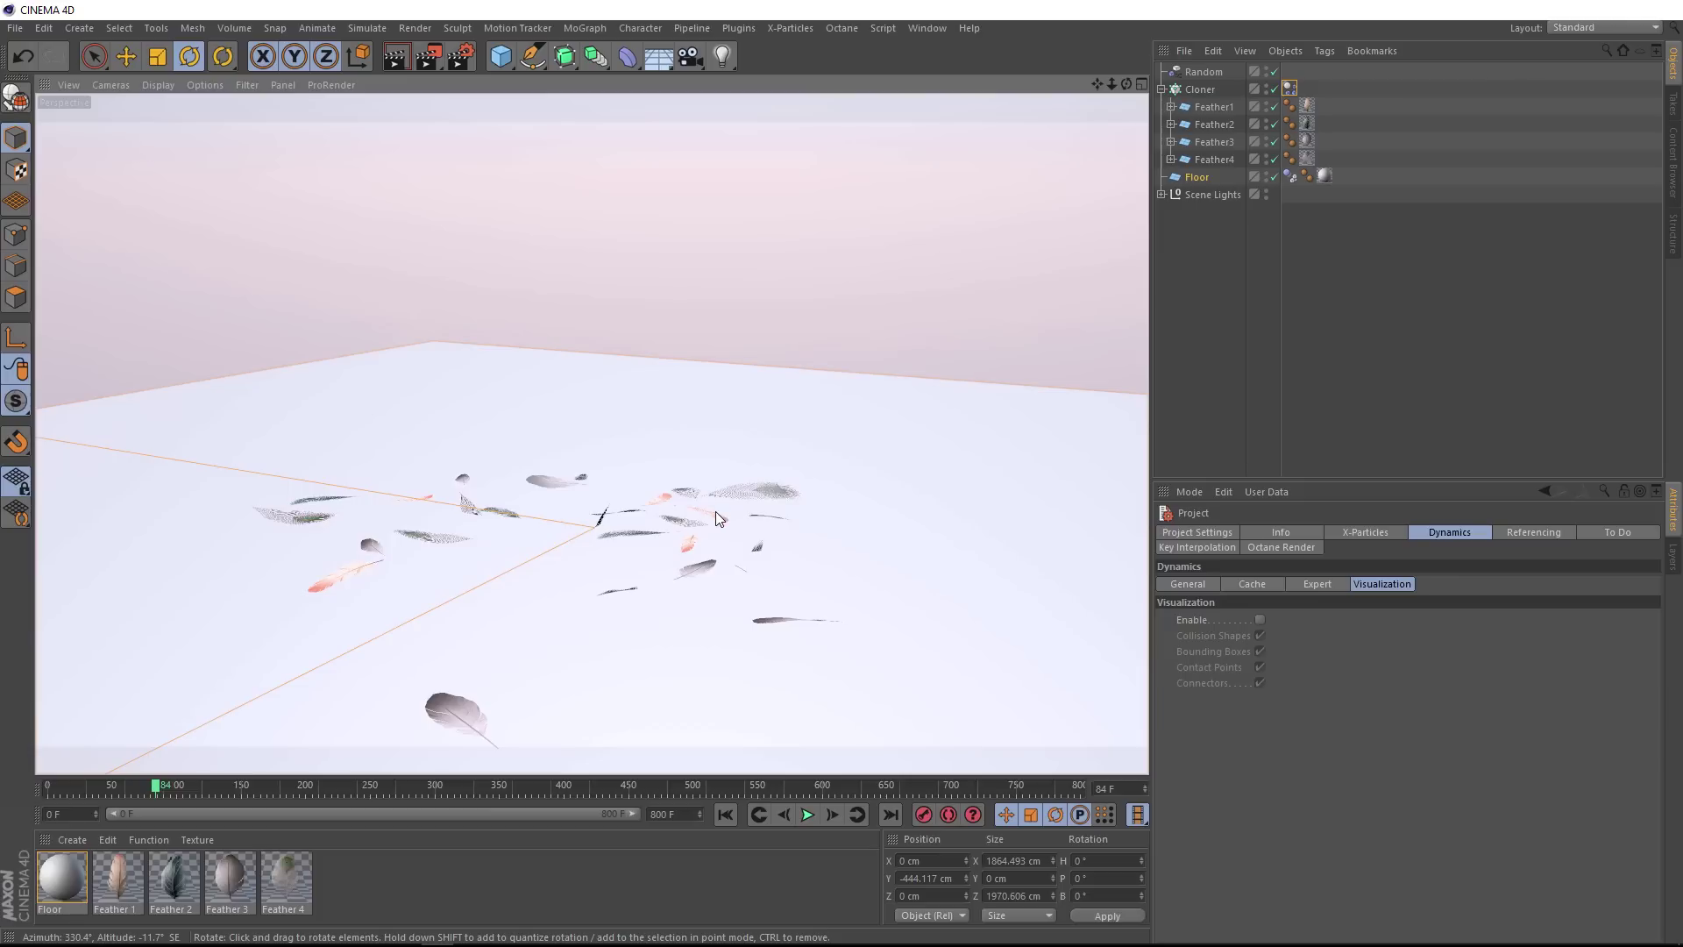
pyautogui.click(724, 814)
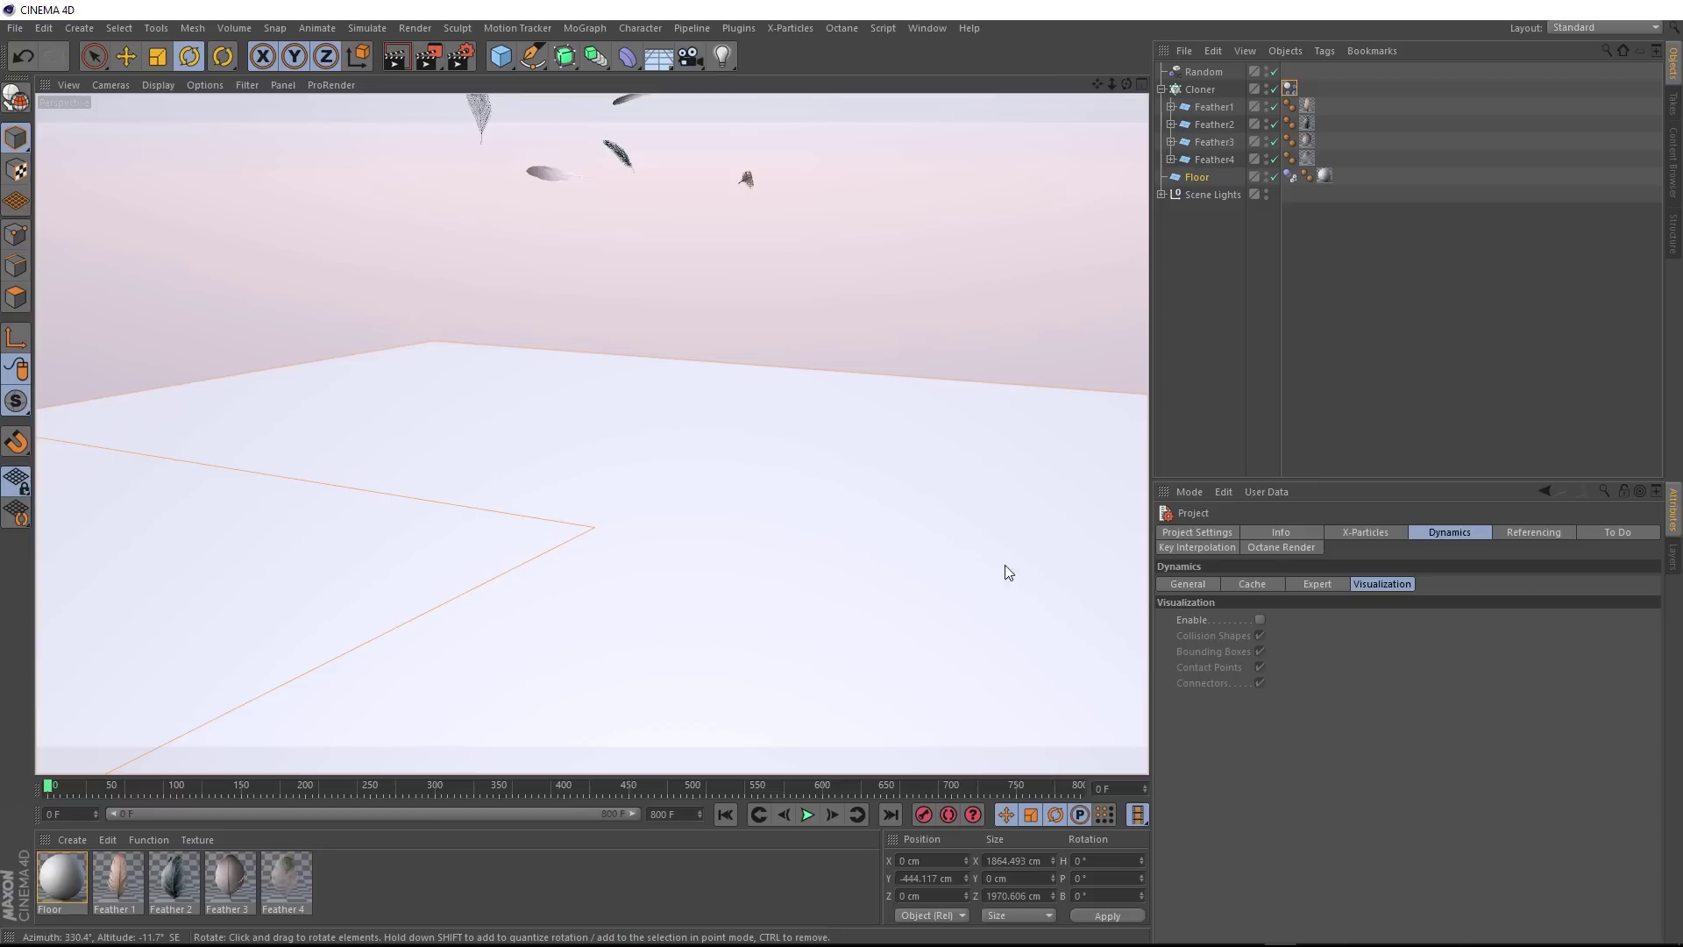
# Show the General dynamics settings: Time Scale 100%, Gravity 1000 cm, Density 1, Air Density 1
pyautogui.click(1191, 586)
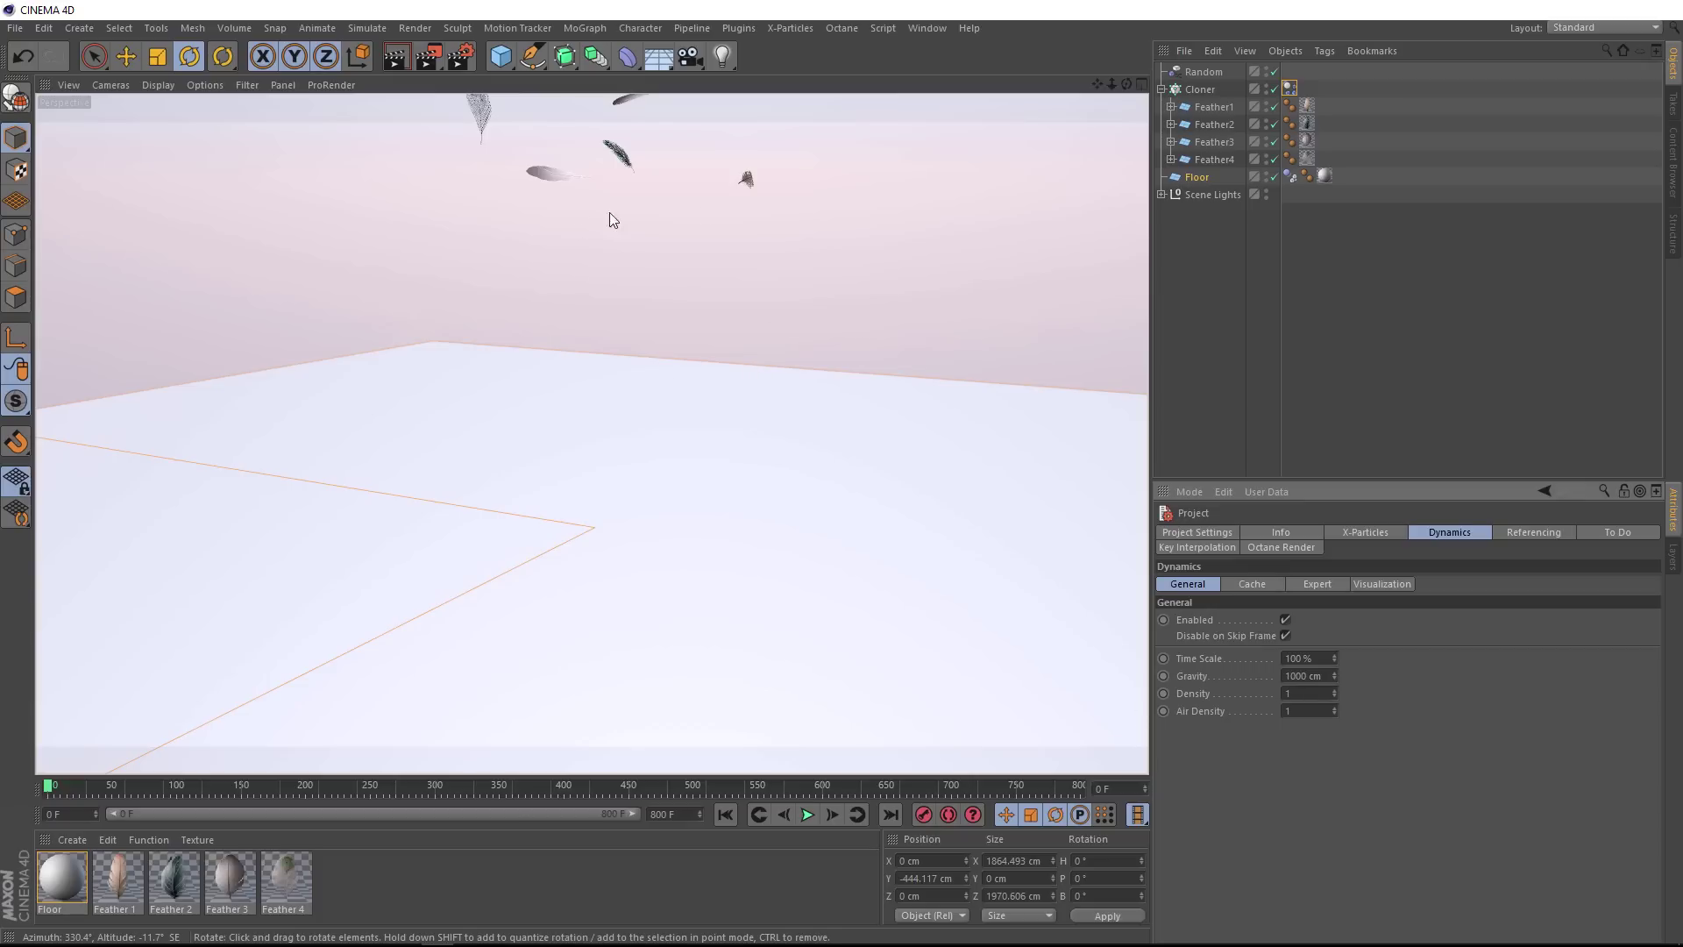
# Set Aerodynamics Lift to 100 on the Cloner's Dynamics Body Force tab and play the simulation
pyautogui.click(1288, 89)
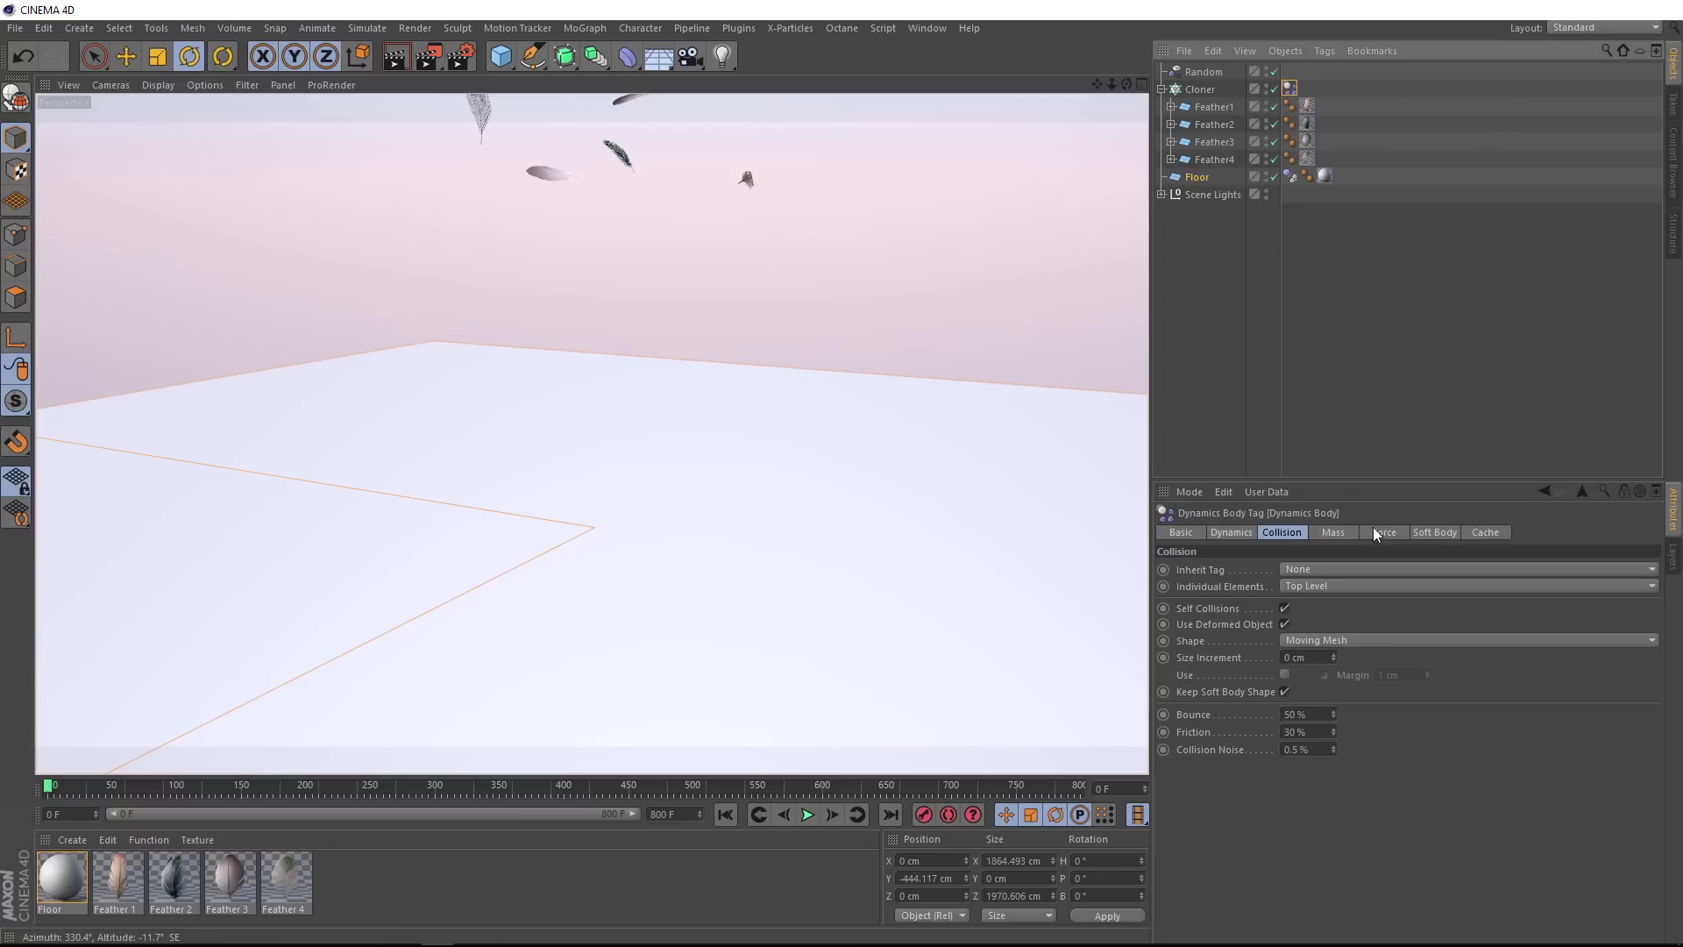
pyautogui.click(1387, 533)
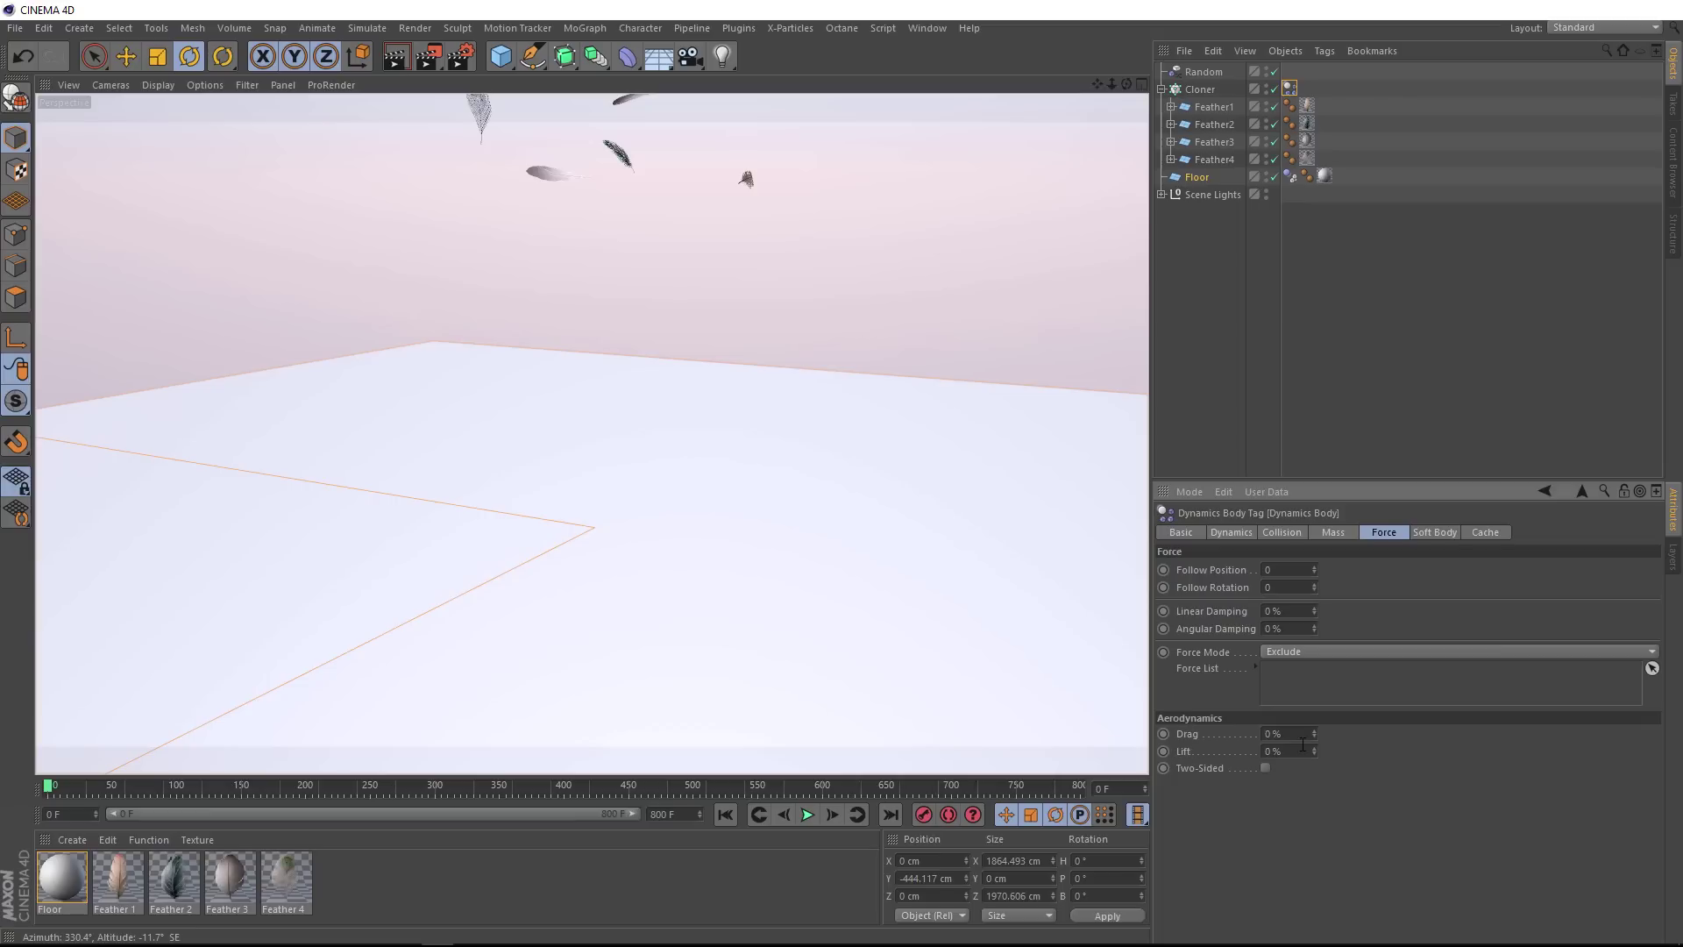
pyautogui.click(1259, 751)
pyautogui.write('100')
pyautogui.press('Return')
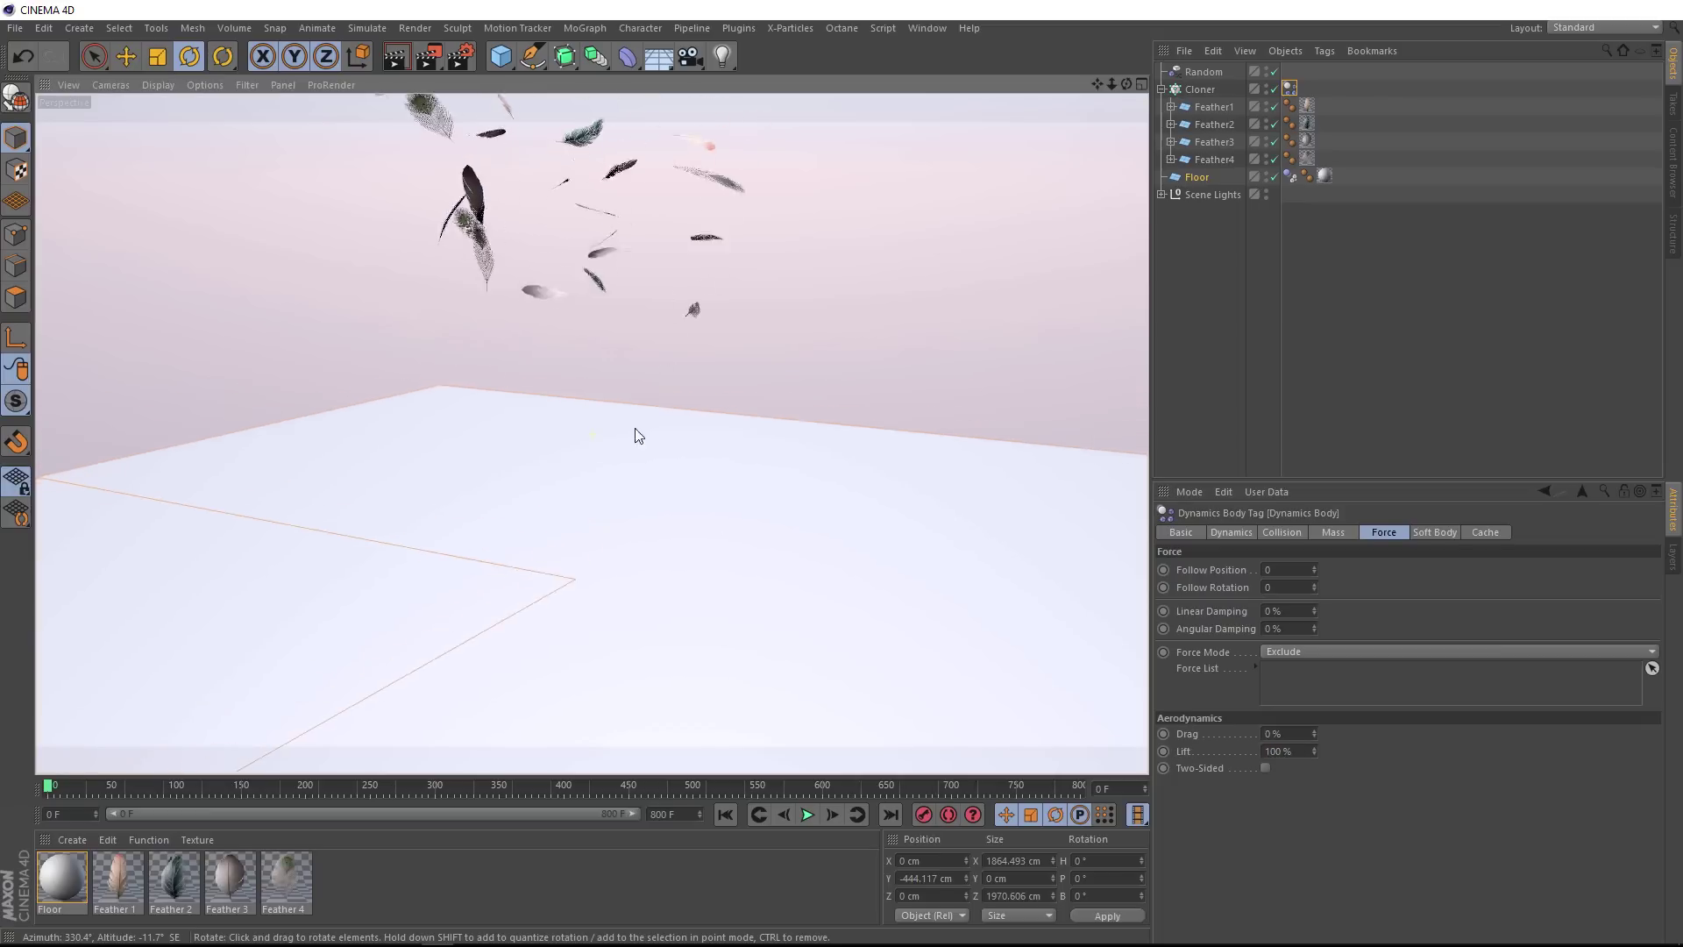
pyautogui.click(807, 814)
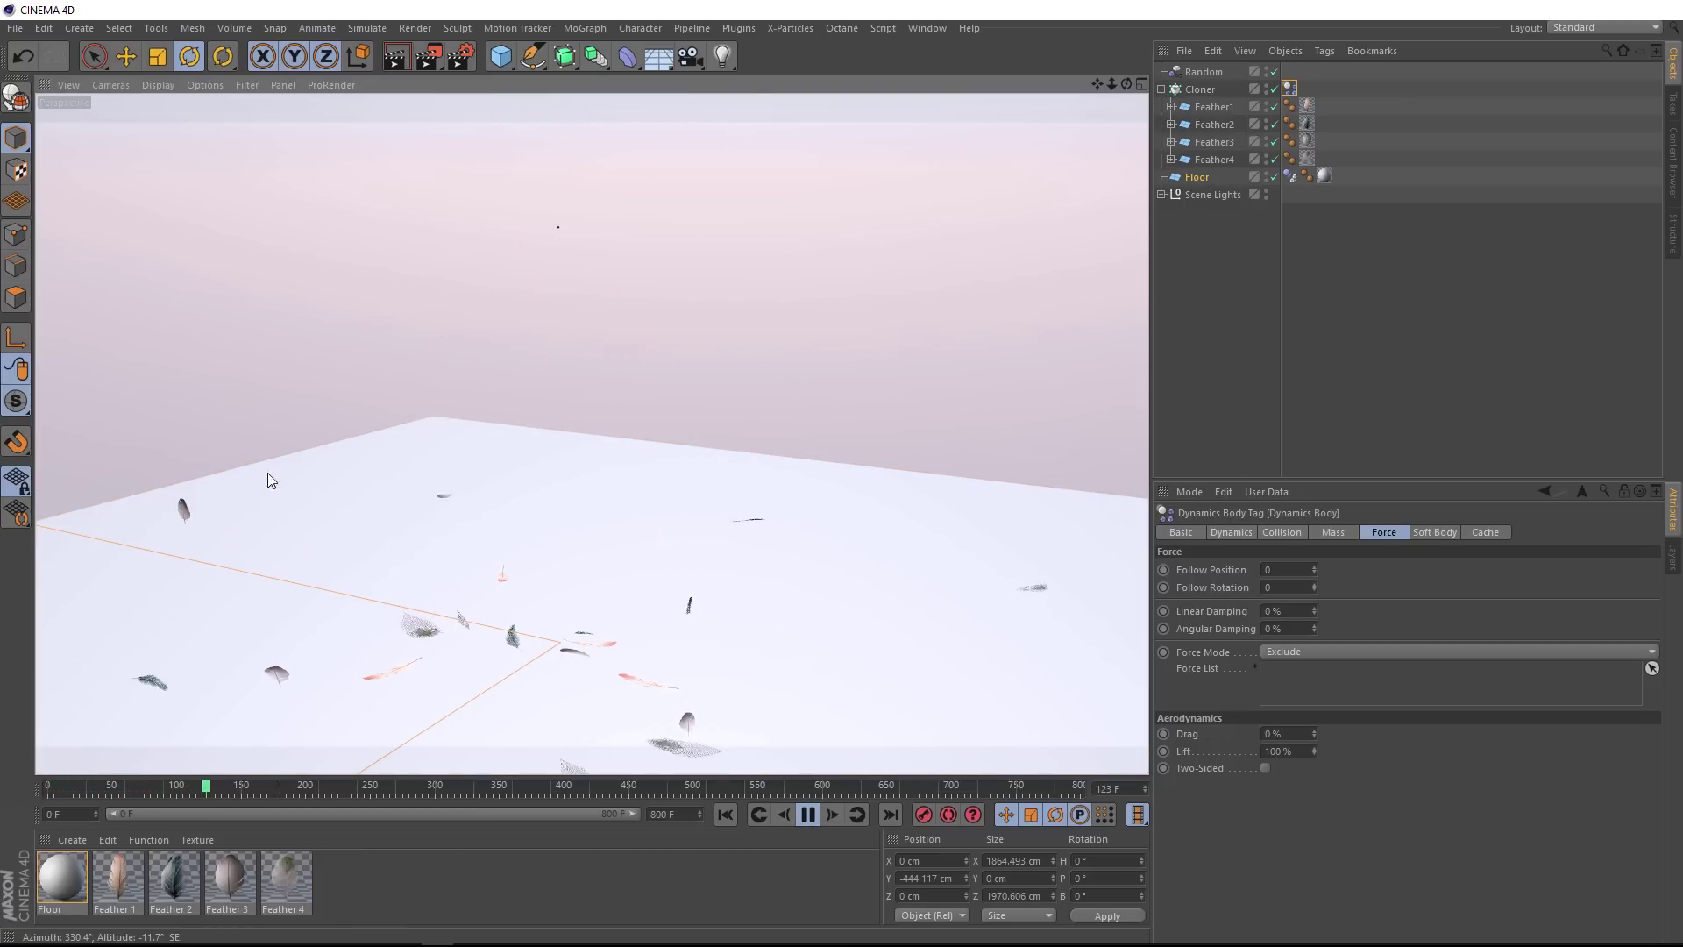
# Pause playback, rewind to frame 0, and select the Cloner in the Object Manager
pyautogui.click(805, 815)
pyautogui.click(721, 814)
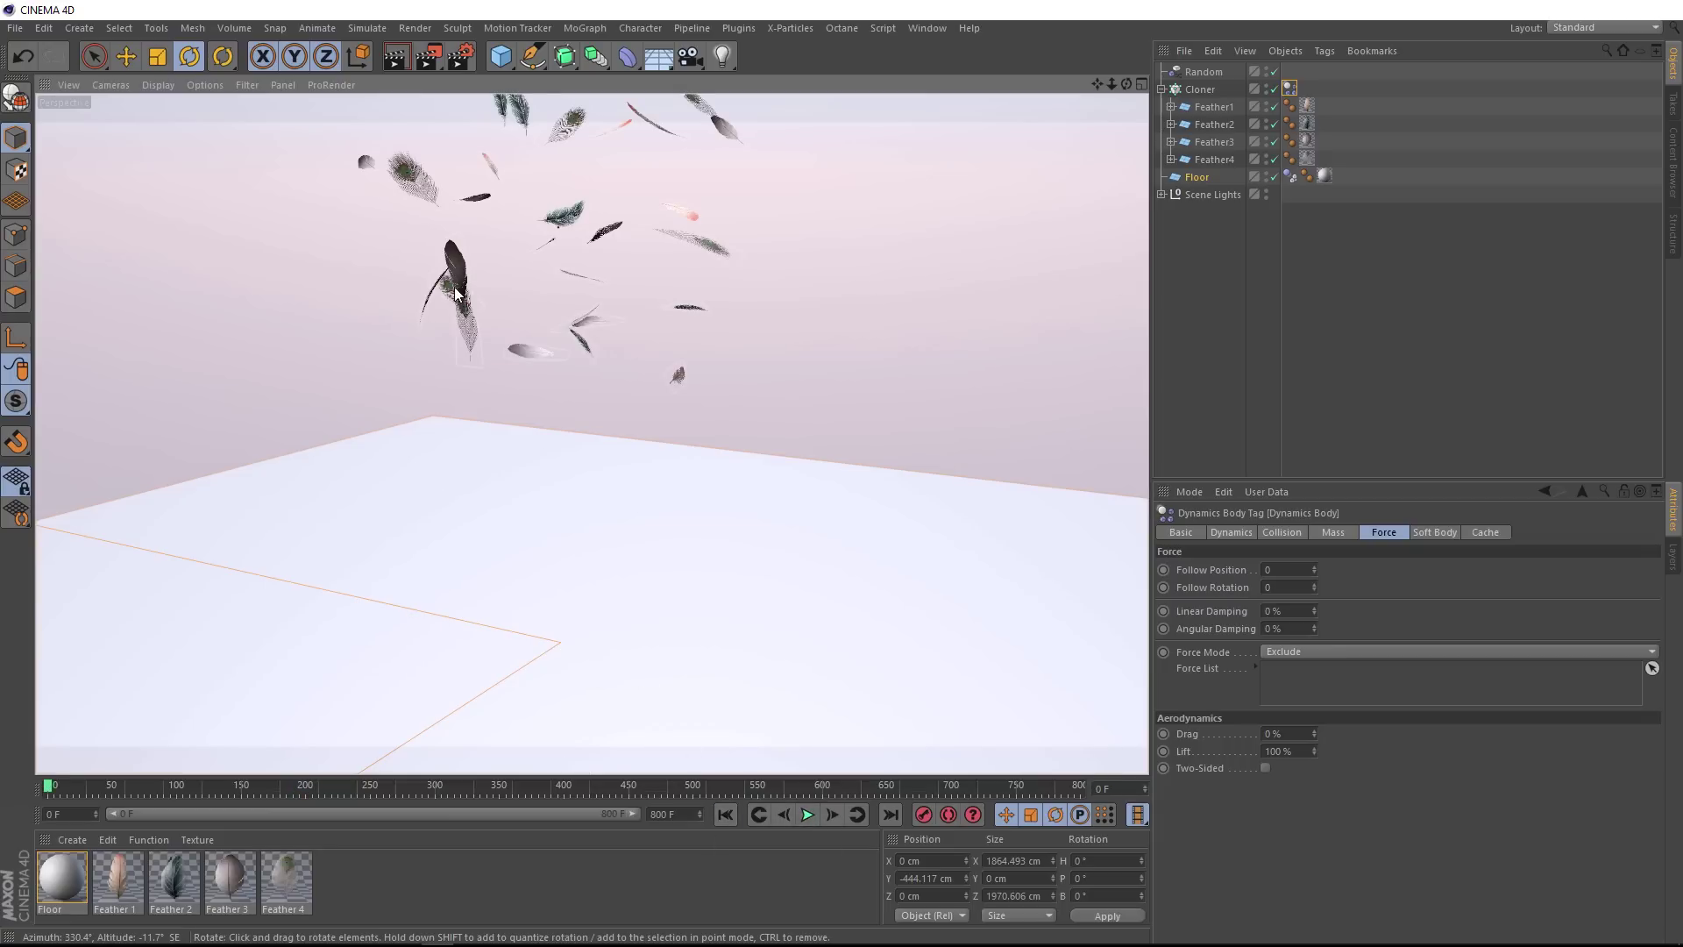
pyautogui.scroll(5, 456, 294)
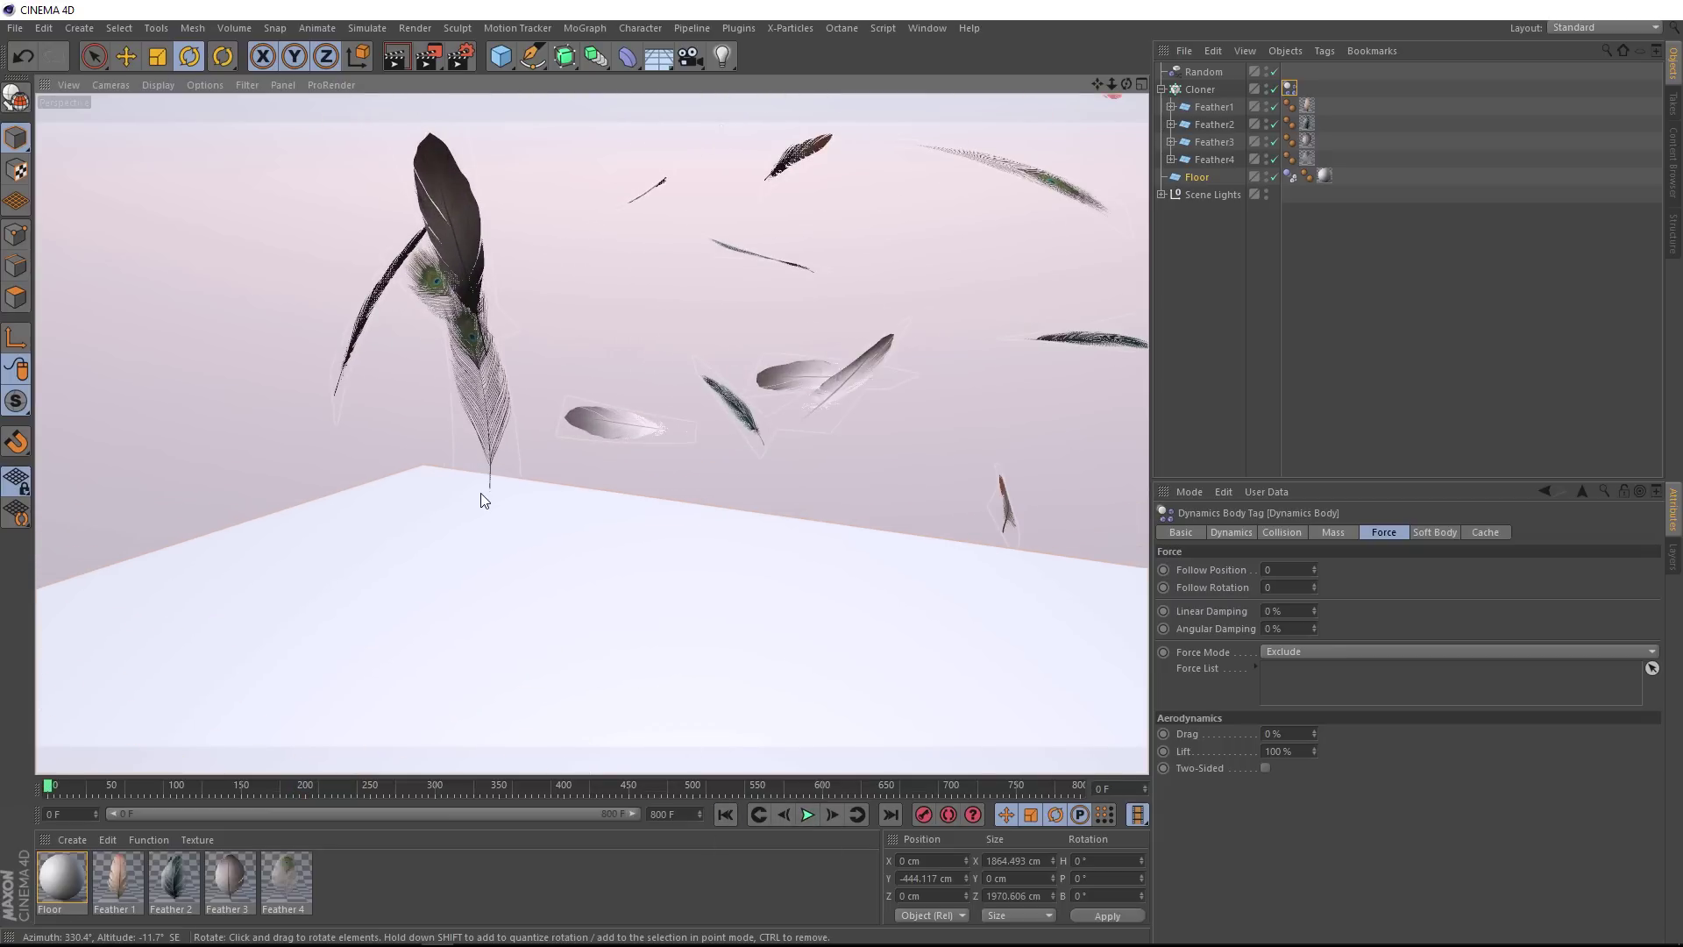
pyautogui.click(480, 497)
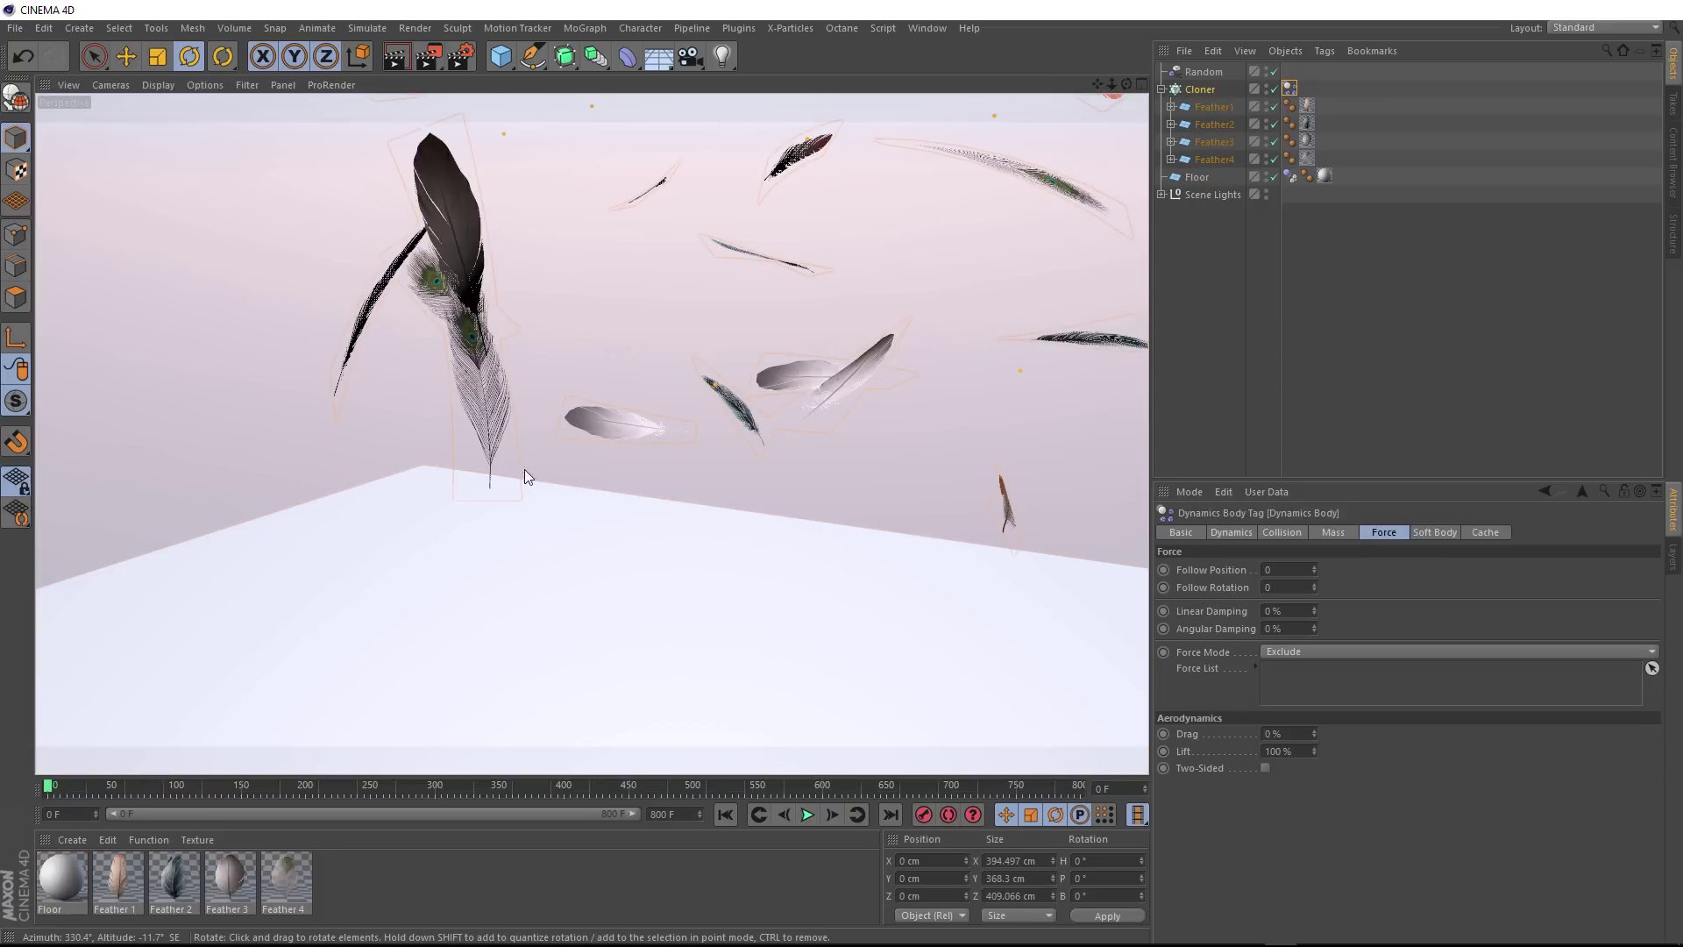
# Enable Two-Sided aerodynamics on the feathers, replay the fall, then stop and rewind to frame 0
pyautogui.click(1265, 768)
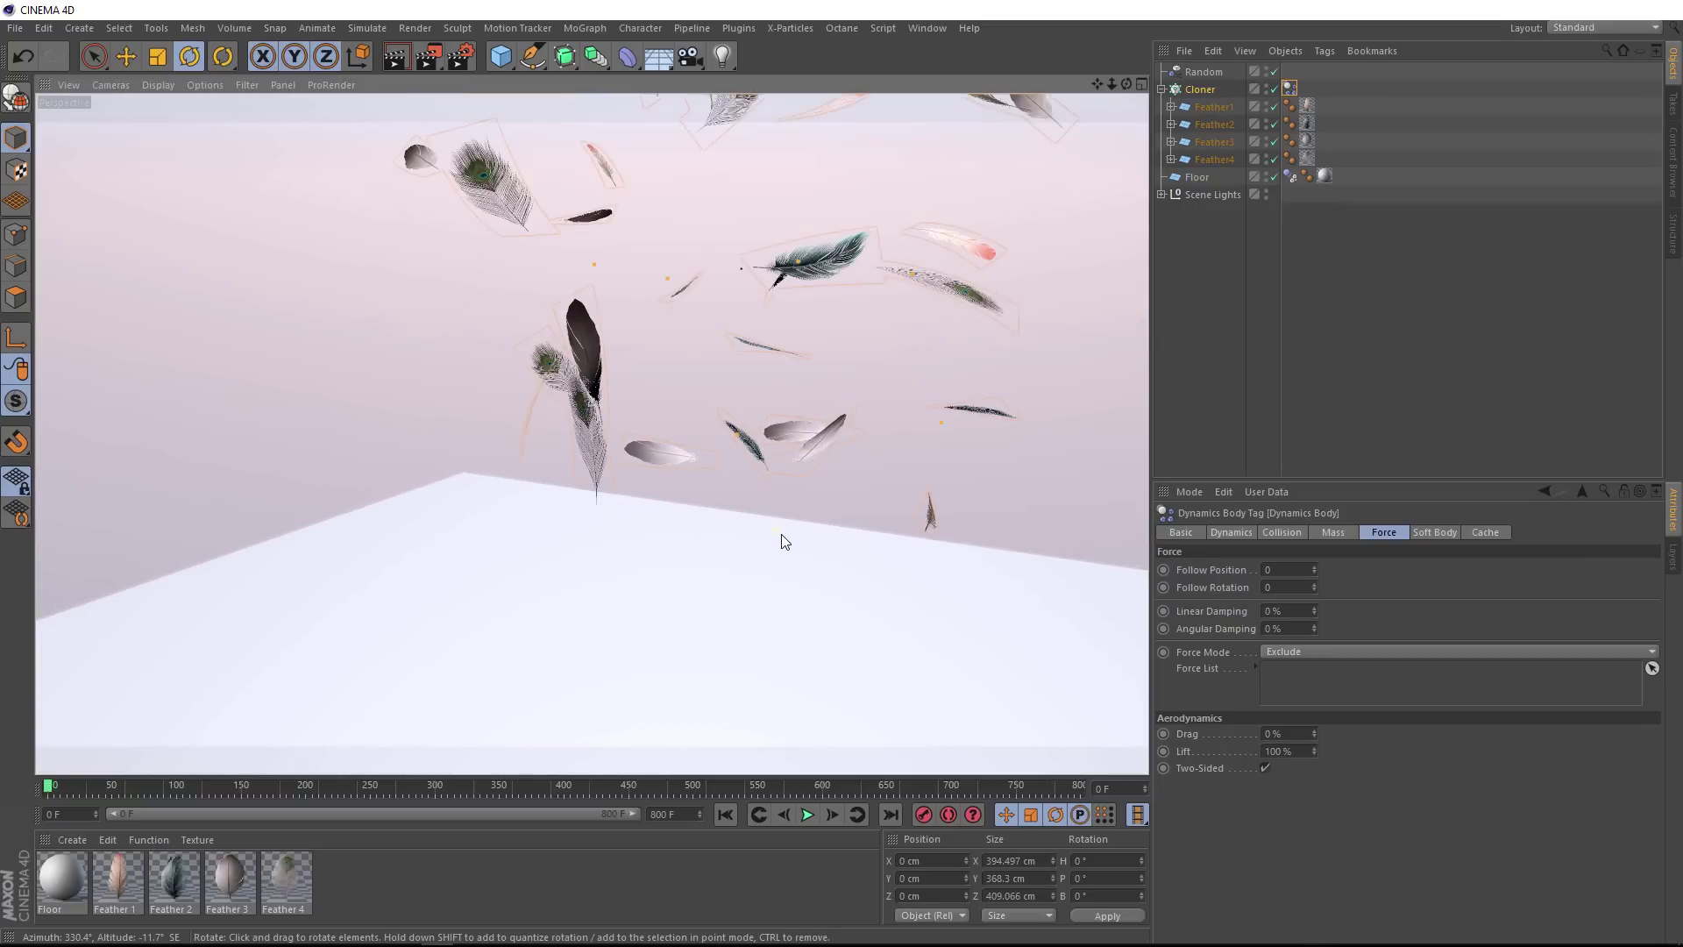
pyautogui.moveTo(784, 541)
pyautogui.keyDown('alt'); pyautogui.mouseDown()
pyautogui.moveTo(902, 624)
pyautogui.moveTo(680, 530)
pyautogui.moveTo(782, 493)
pyautogui.moveTo(763, 504)
pyautogui.moveTo(786, 590)
pyautogui.moveTo(701, 561)
pyautogui.mouseUp(); pyautogui.keyUp('alt')
pyautogui.click(808, 816)
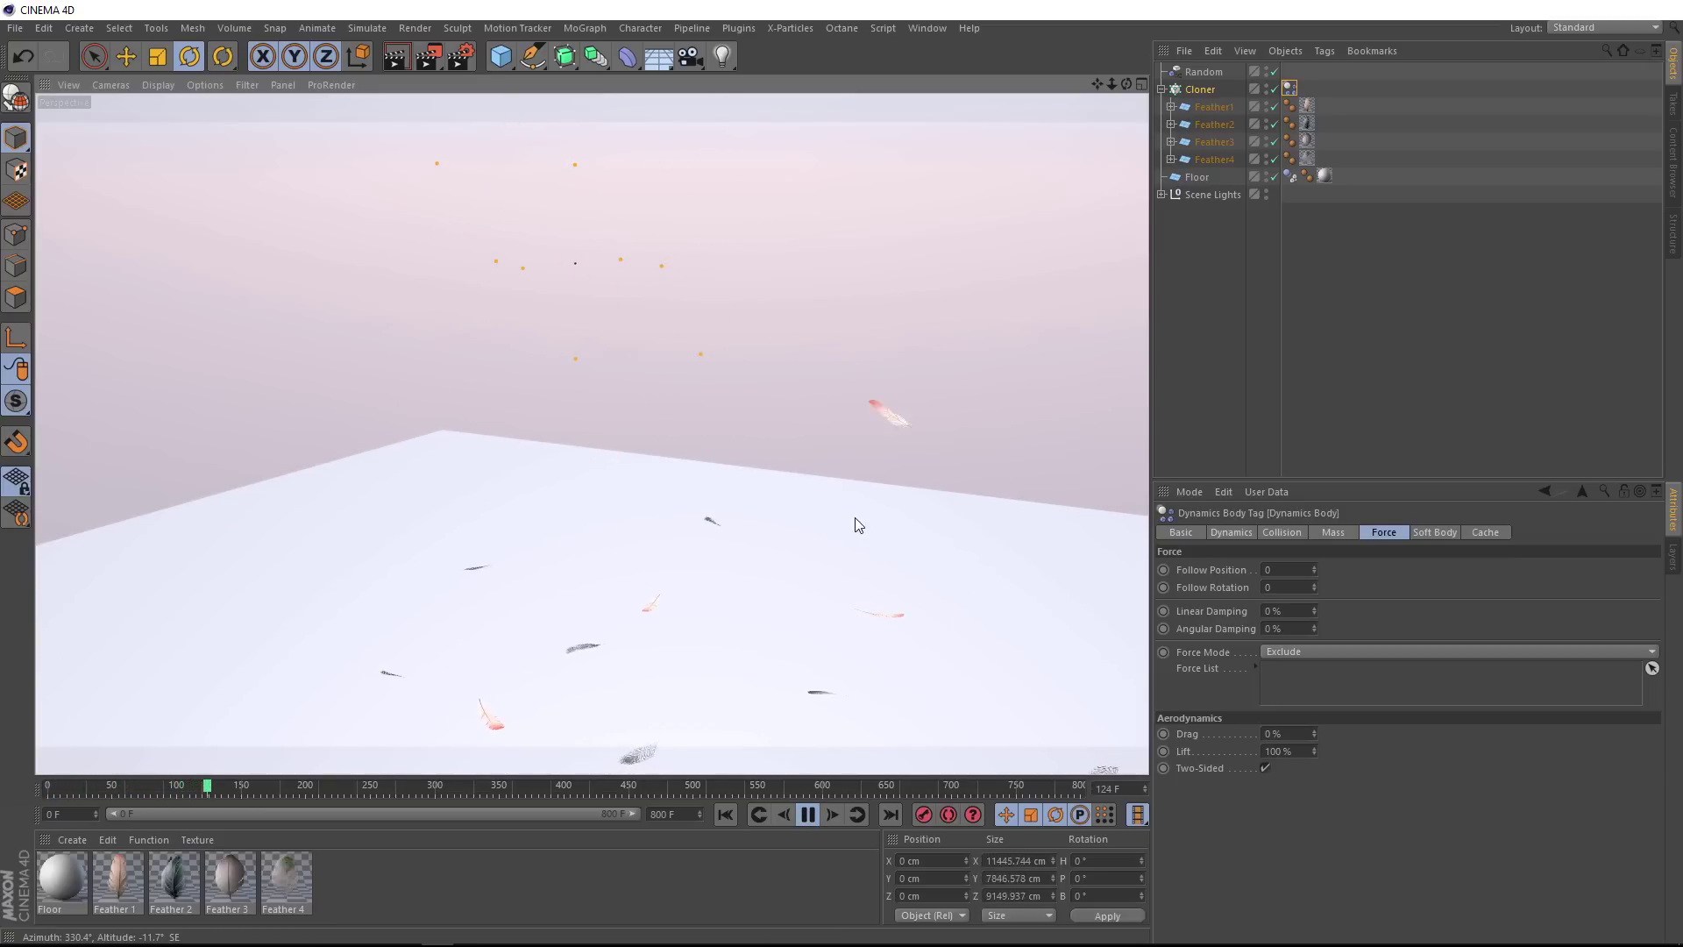
pyautogui.keyDown('alt'); pyautogui.moveTo(800, 698); pyautogui.dragTo(627, 524); pyautogui.keyUp('alt')
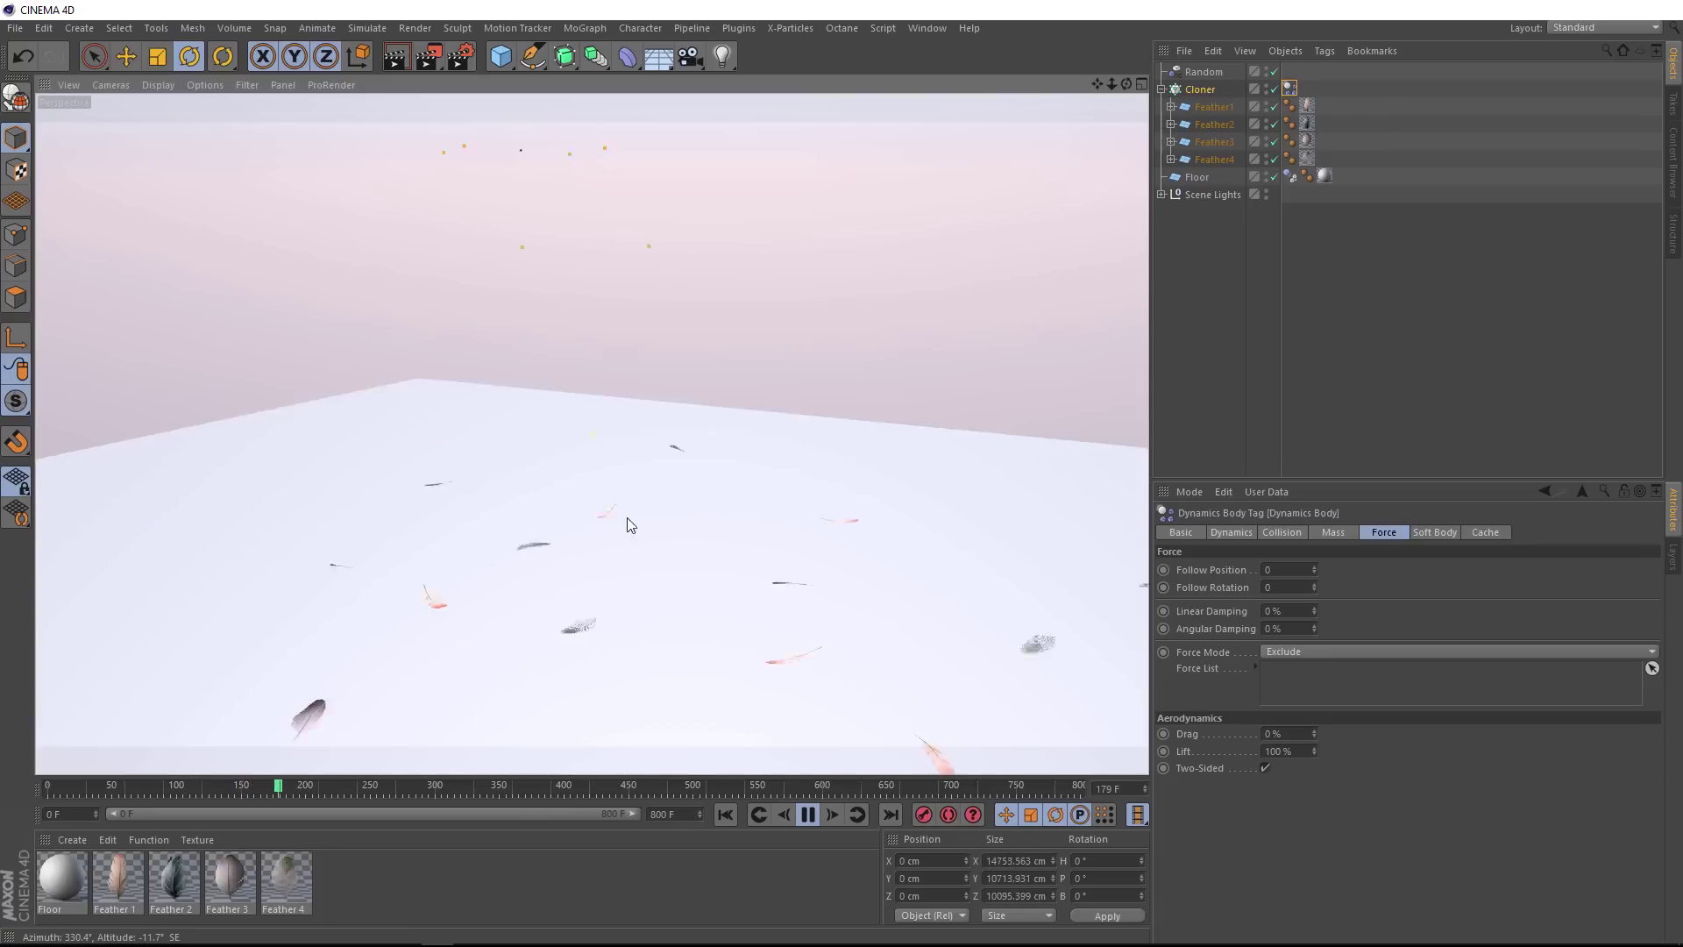
pyautogui.click(808, 814)
pyautogui.click(723, 814)
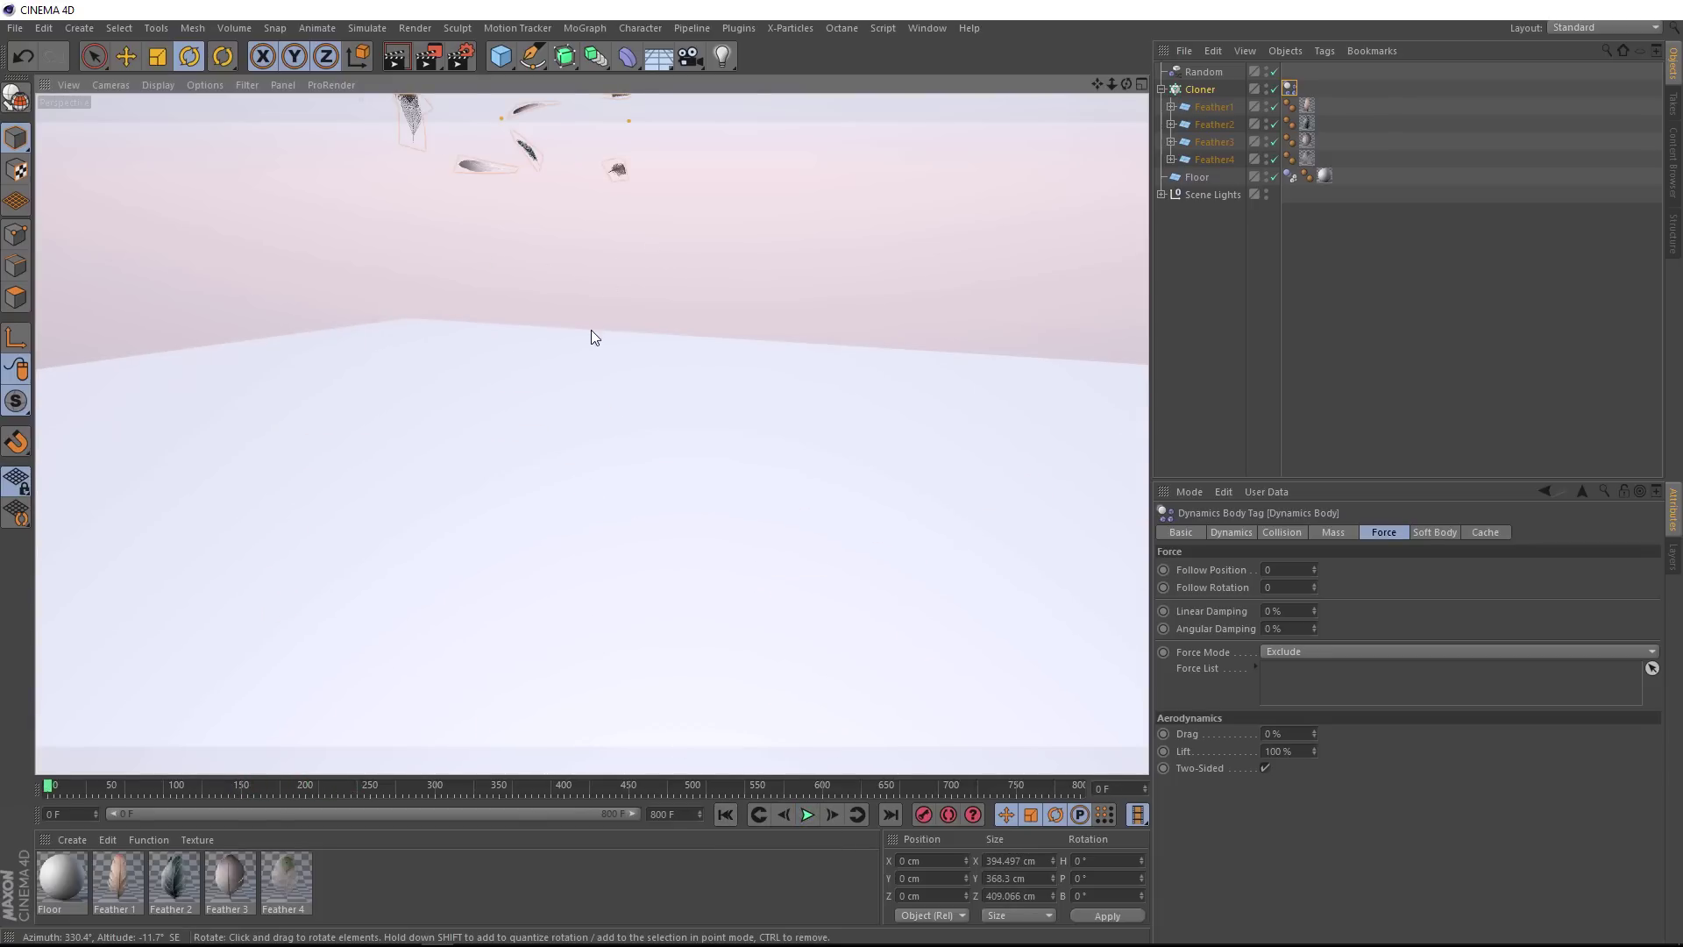
# In Dynamics Expert settings set Maximum Solver Iterations per Step to 20, then play and stop the simulation
pyautogui.hotkey('ctrl', 'd')
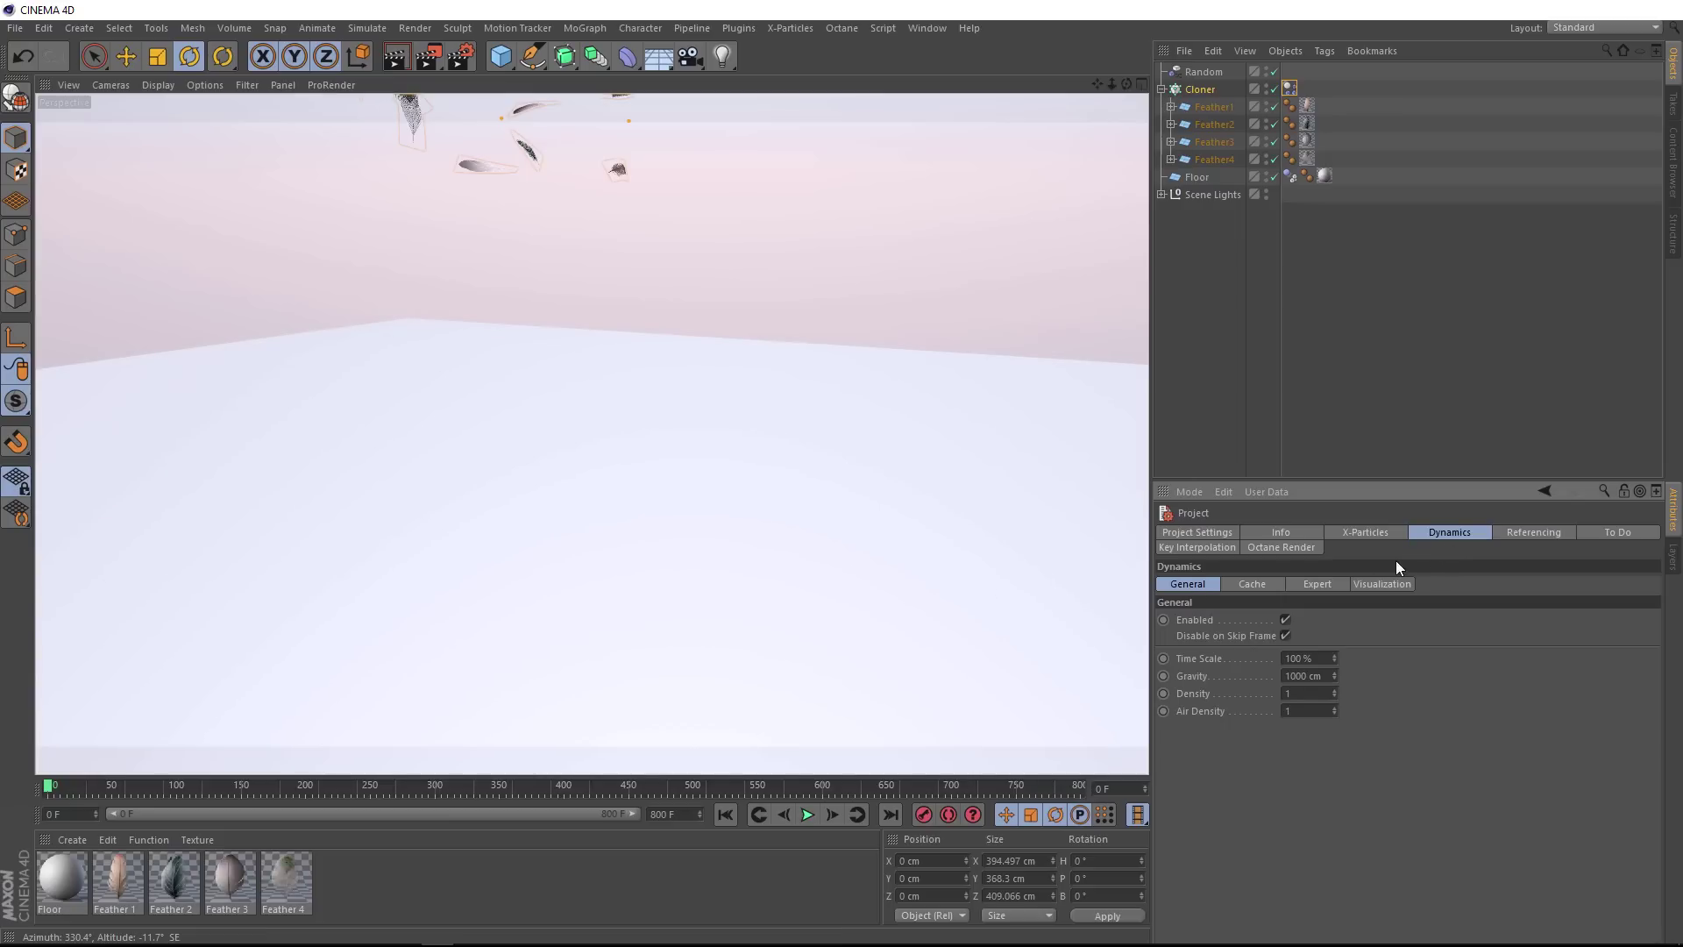
pyautogui.click(1317, 584)
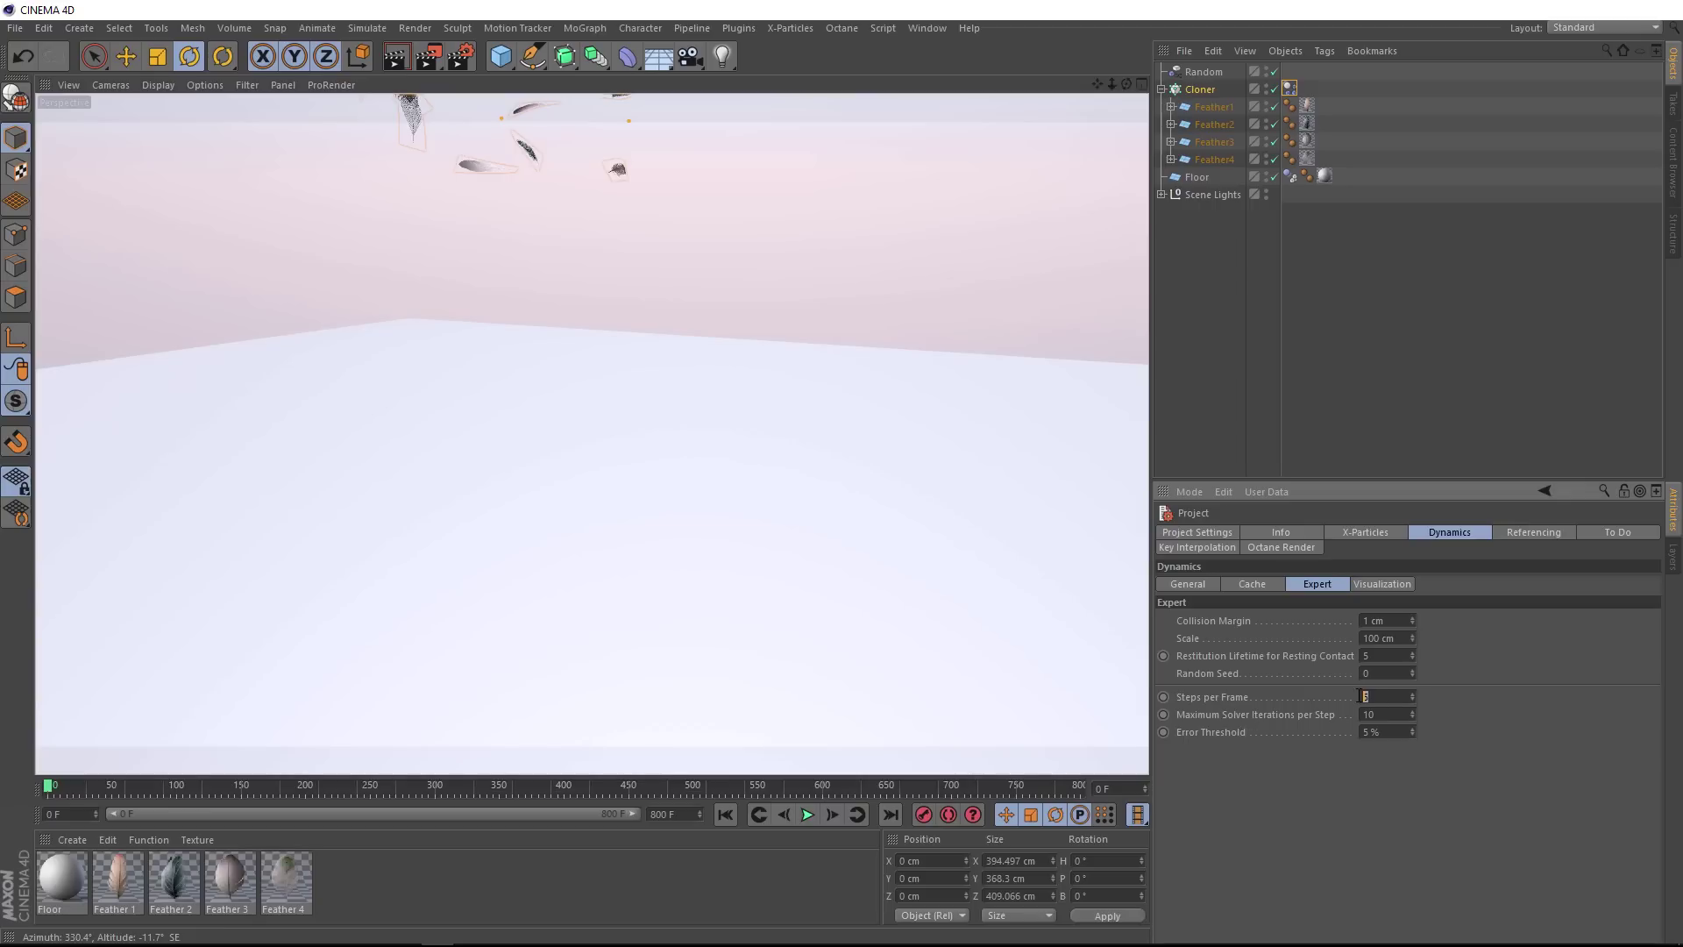
pyautogui.doubleClick(1387, 710)
pyautogui.write('2')
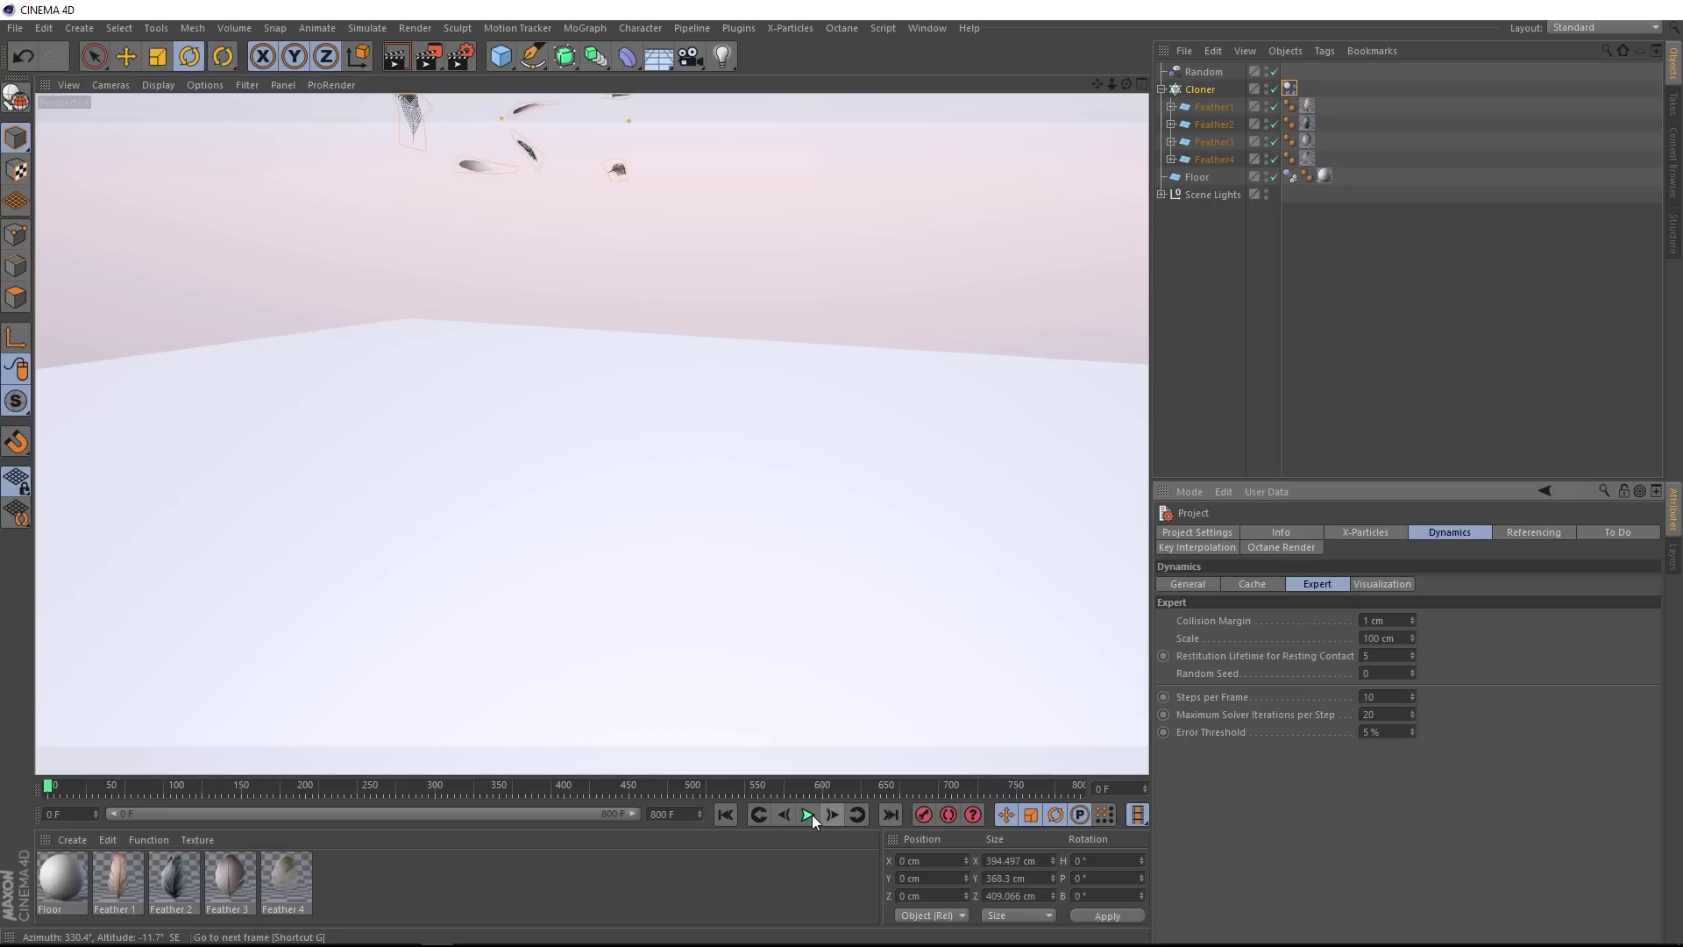
pyautogui.click(808, 814)
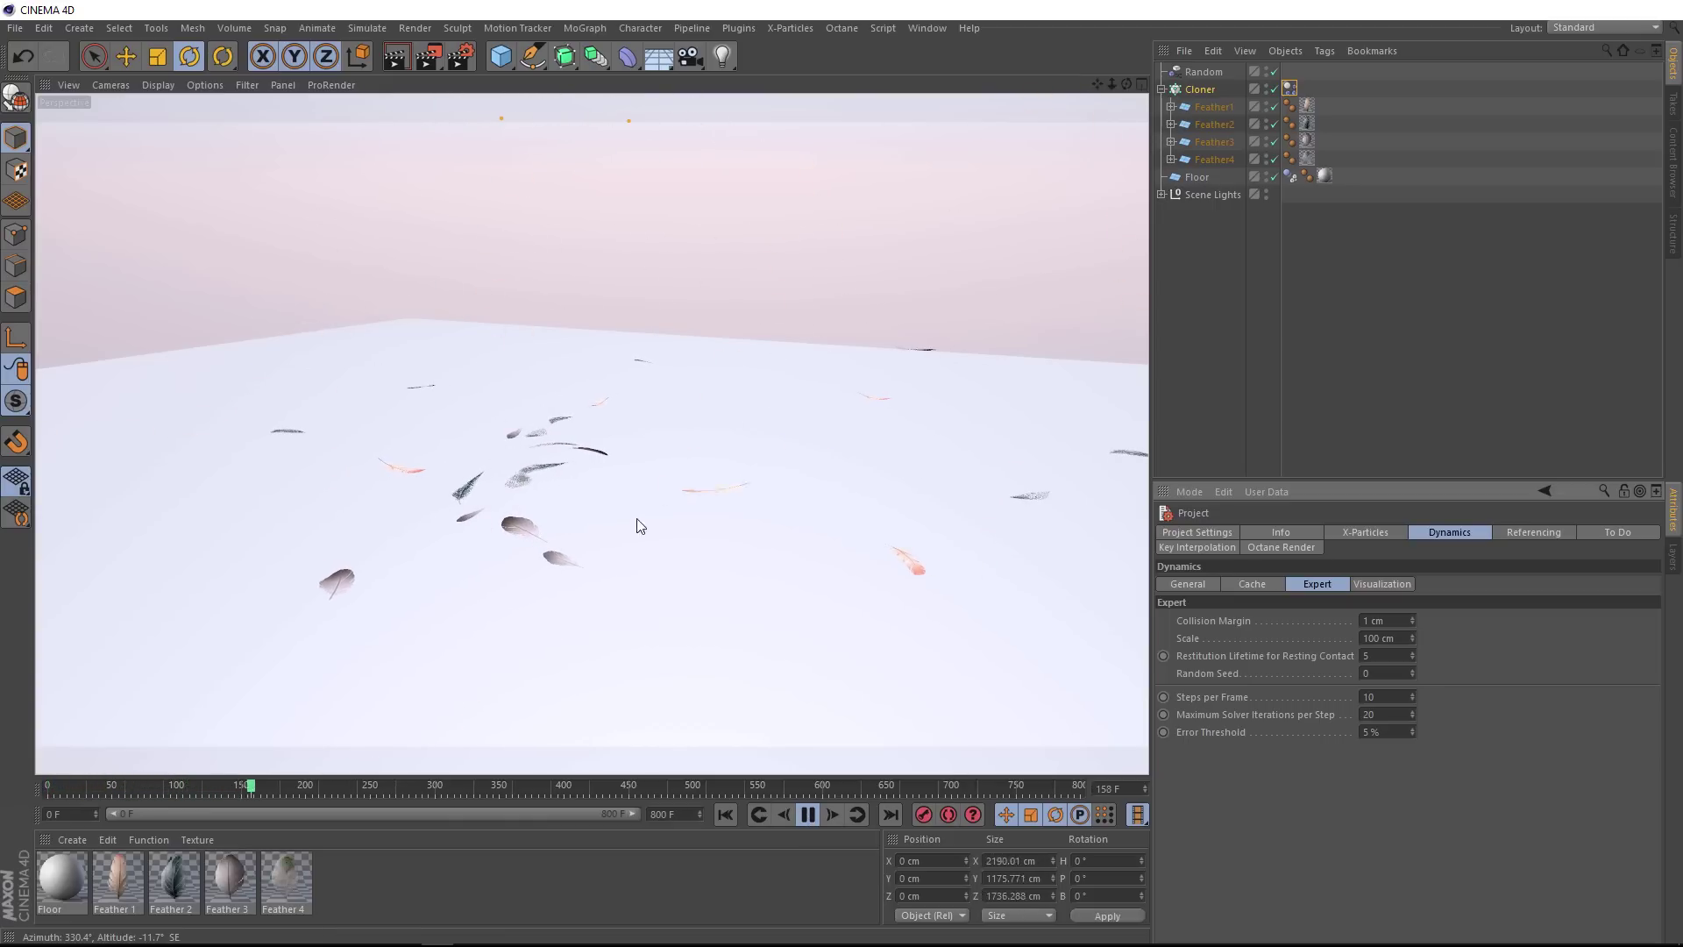
pyautogui.click(806, 813)
# Rewind to frame 0 and set the feathers' Dynamics Body Drag to 50
pyautogui.click(723, 815)
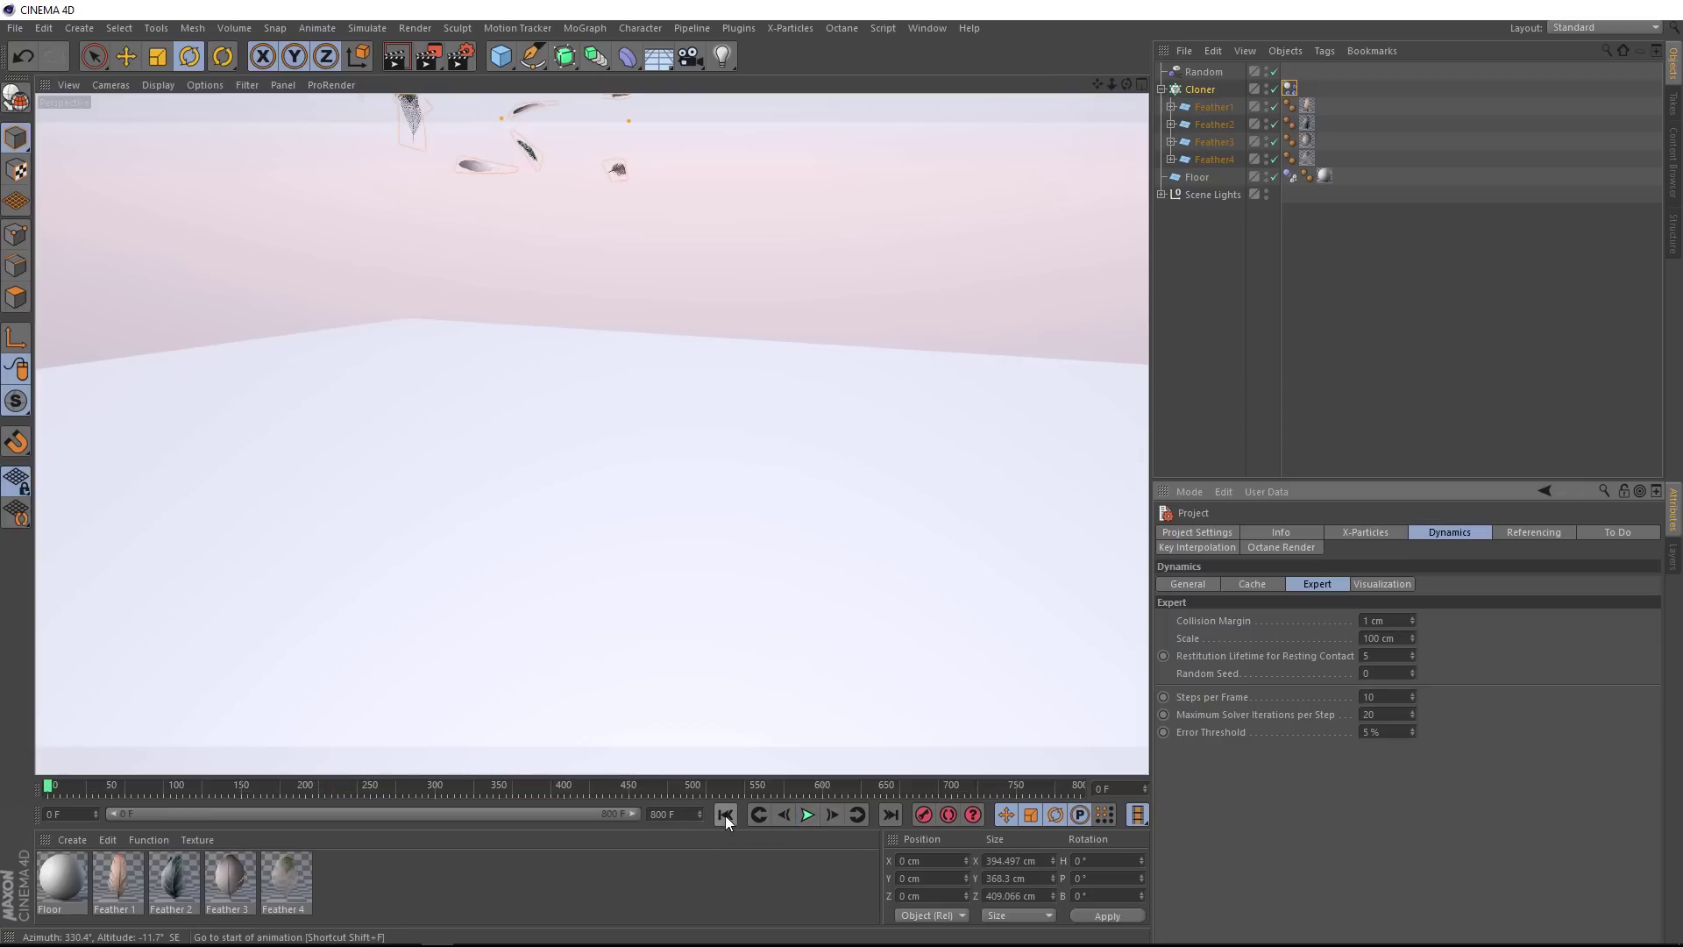
pyautogui.click(1287, 89)
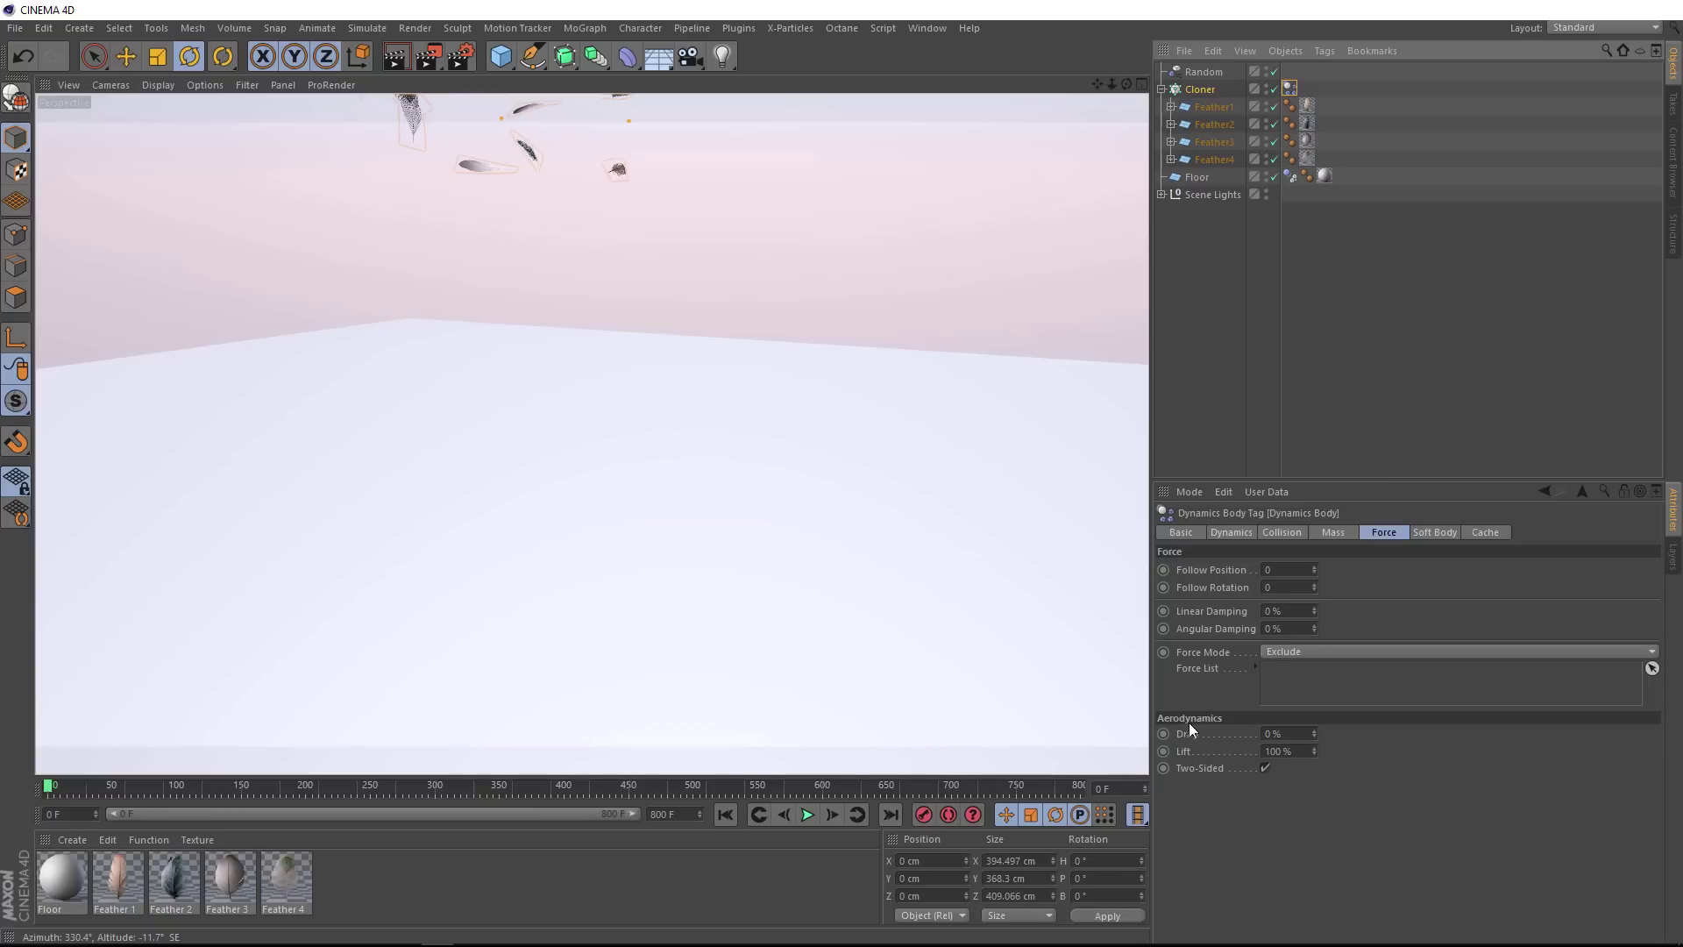
pyautogui.moveTo(1306, 733); pyautogui.dragTo(1261, 732)
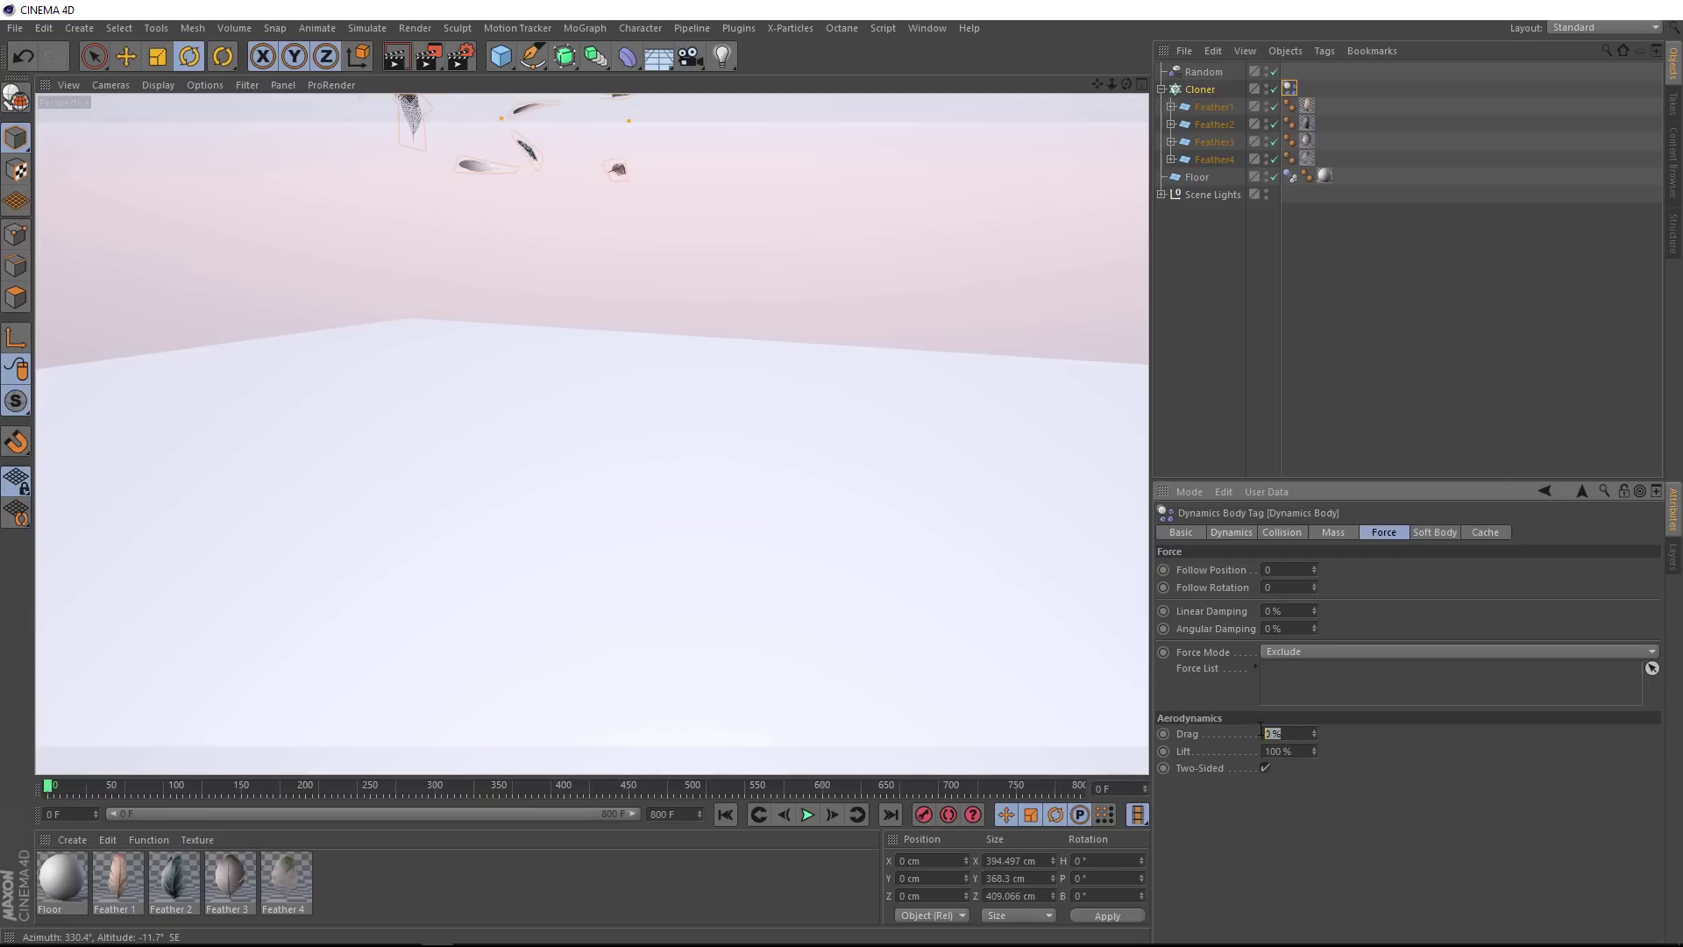
pyautogui.write('50')
pyautogui.press('Return')
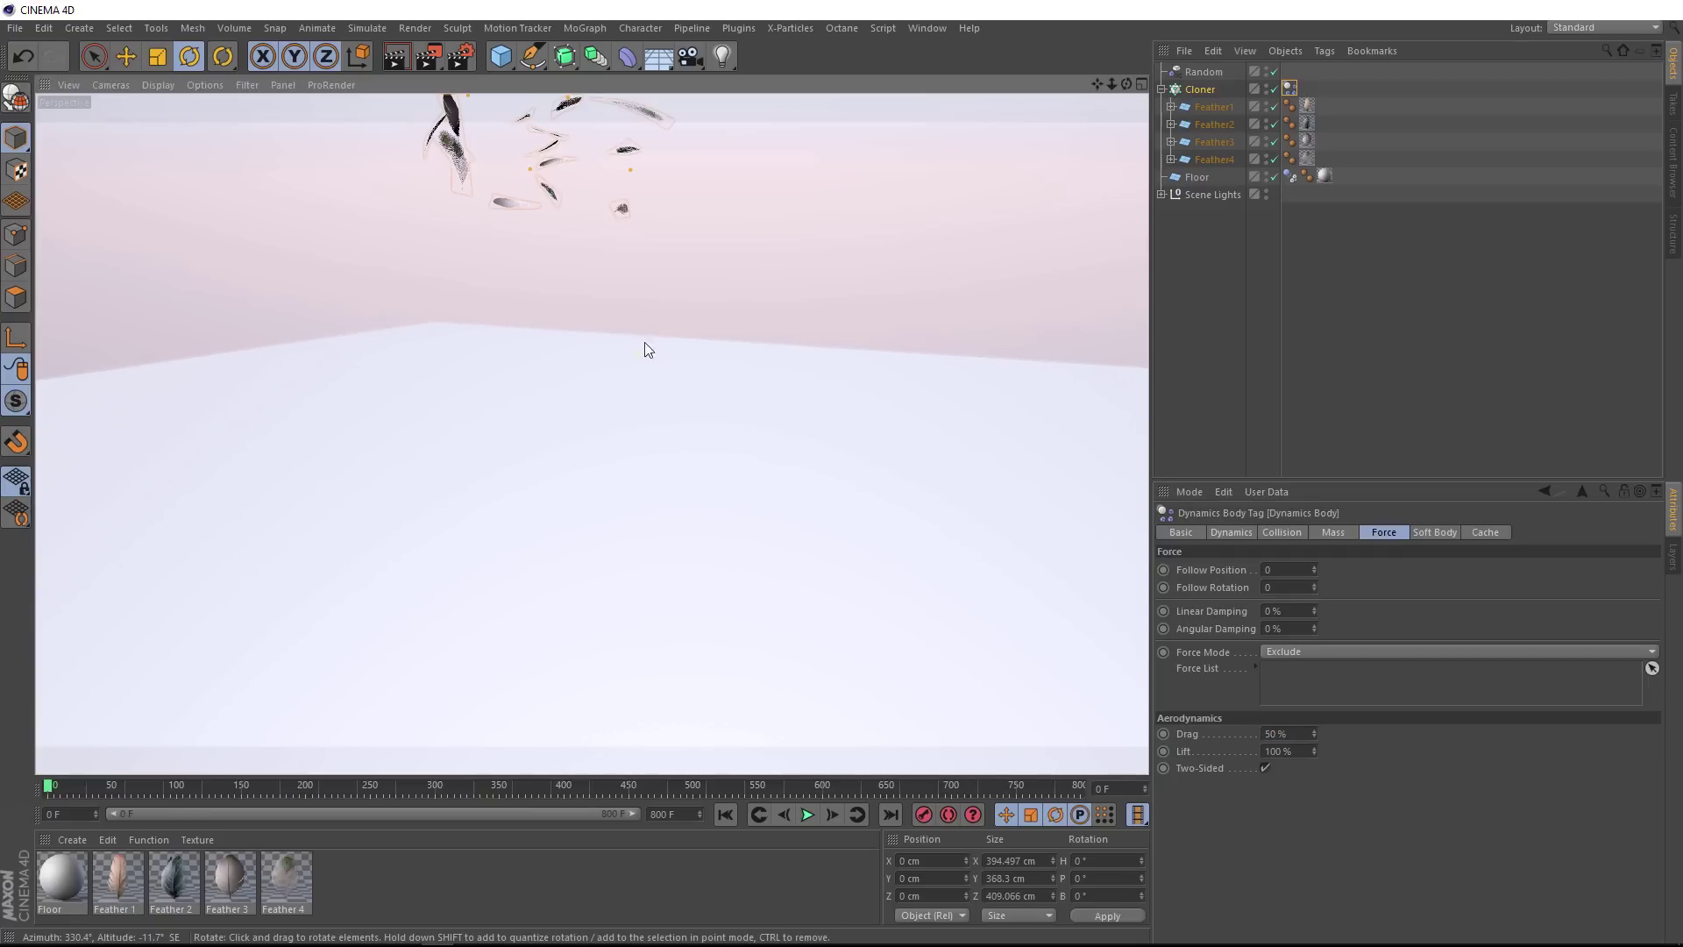
# Replay the slower feather fall twice from different views, ending rewound at frame 0
pyautogui.keyDown('alt'); pyautogui.moveTo(648, 350); pyautogui.dragTo(624, 416); pyautogui.keyUp('alt')
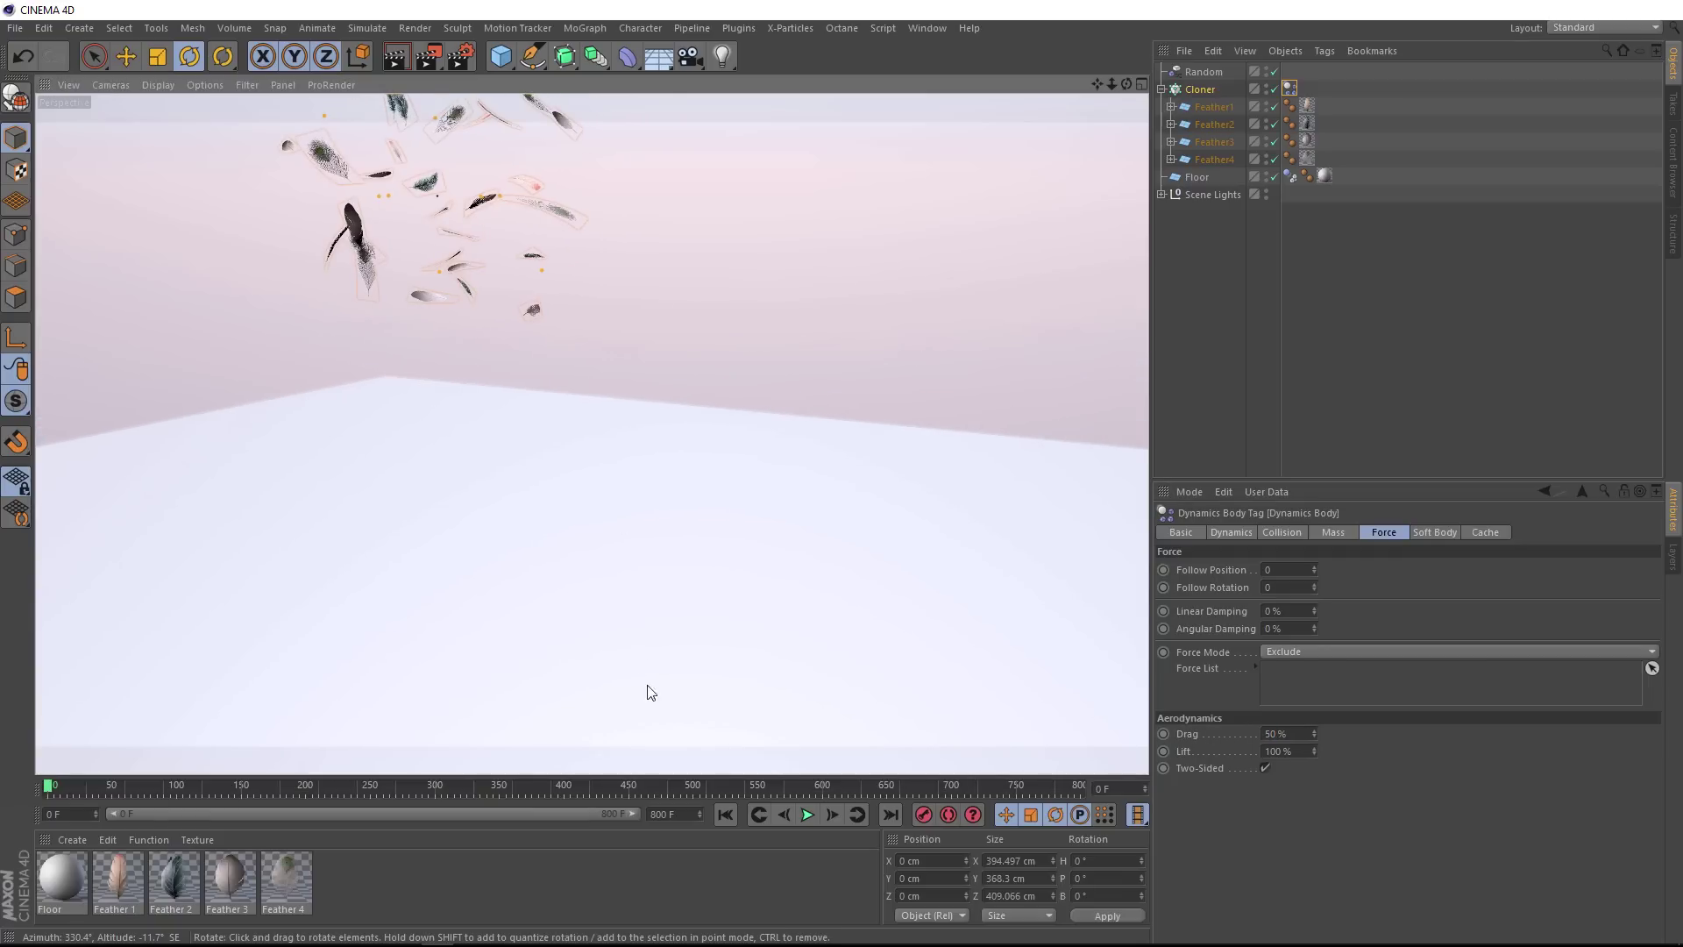
pyautogui.click(807, 815)
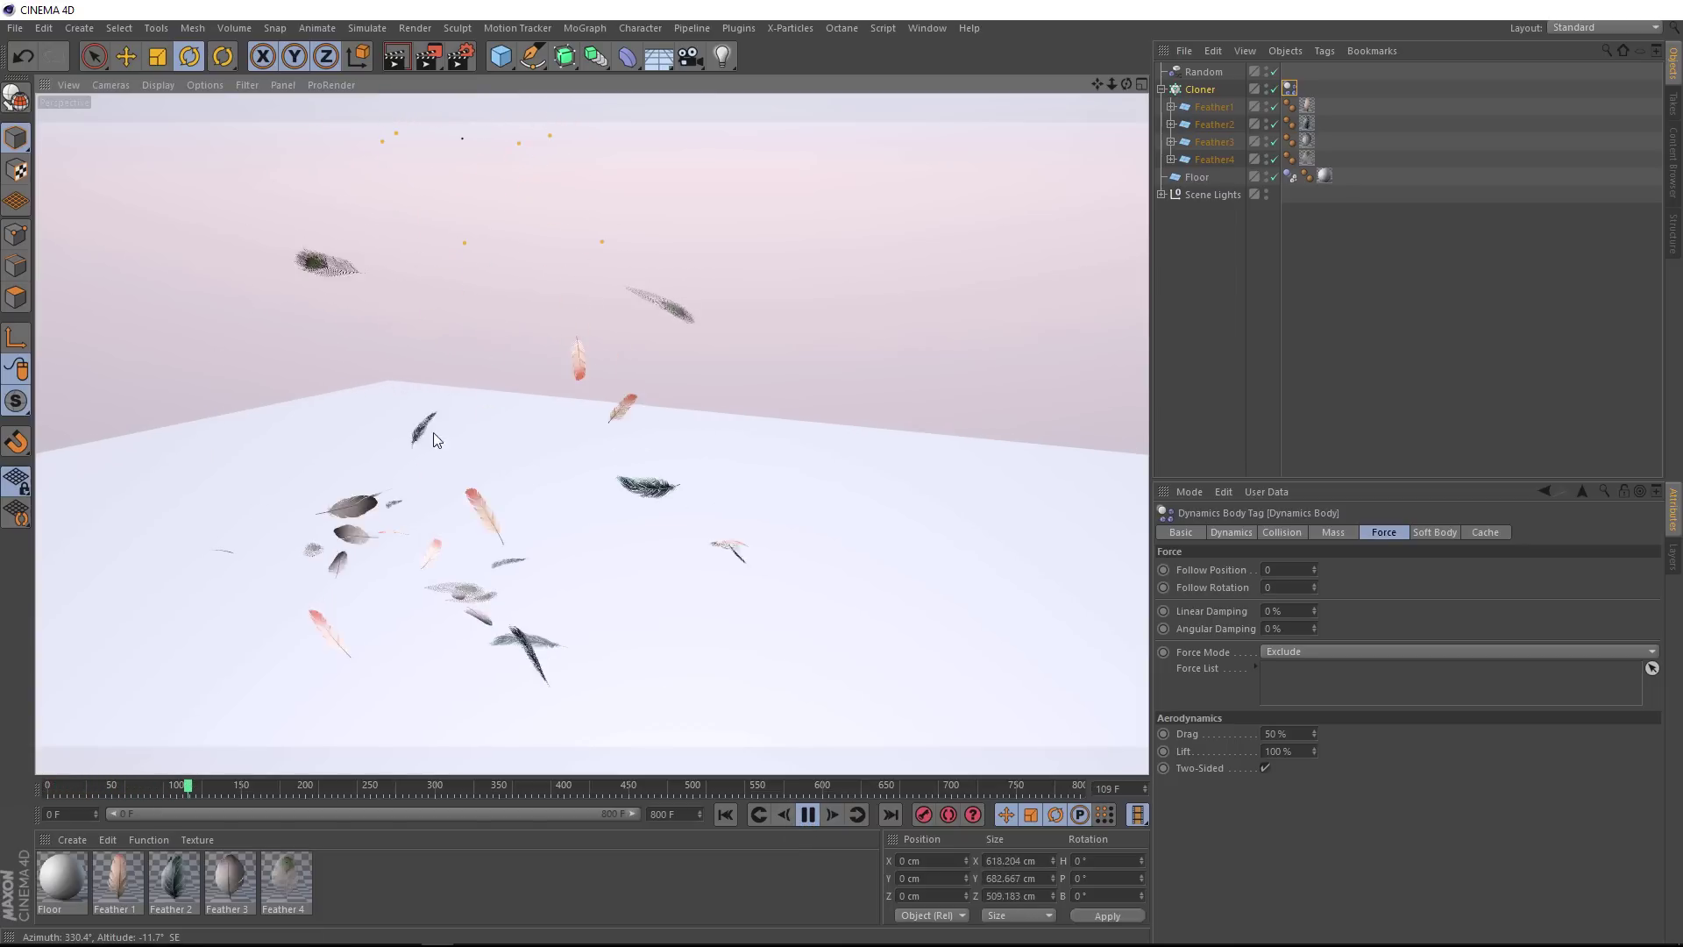
pyautogui.keyDown('alt'); pyautogui.moveTo(439, 497); pyautogui.dragTo(752, 516); pyautogui.keyUp('alt')
pyautogui.click(783, 815)
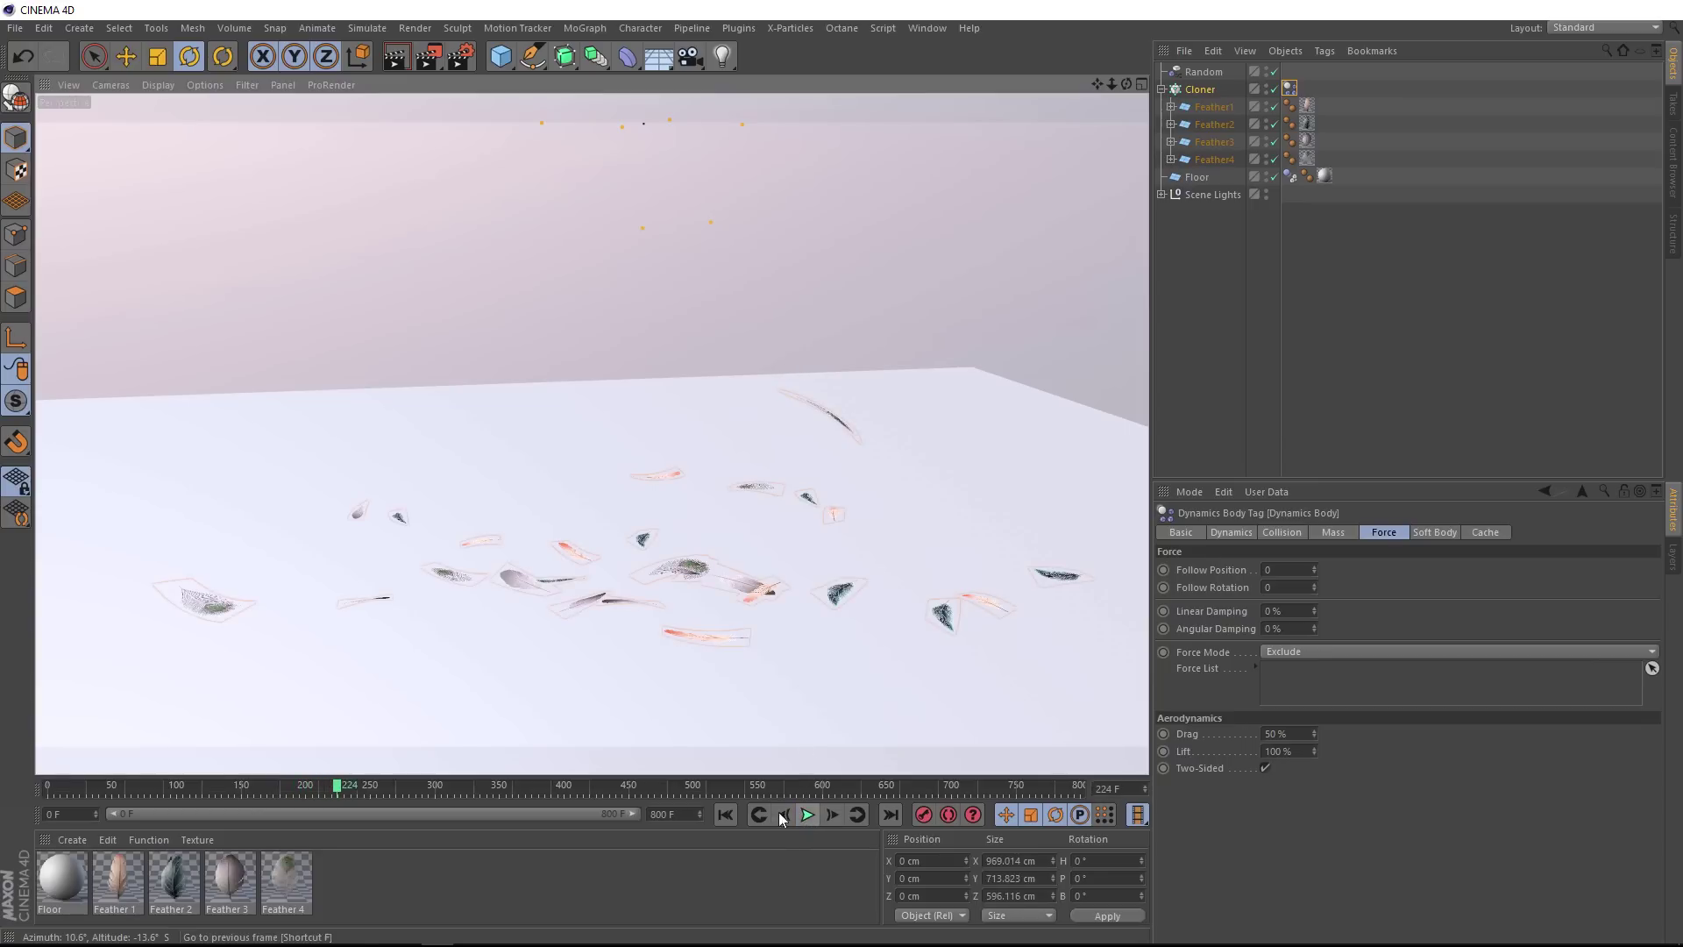
pyautogui.click(725, 814)
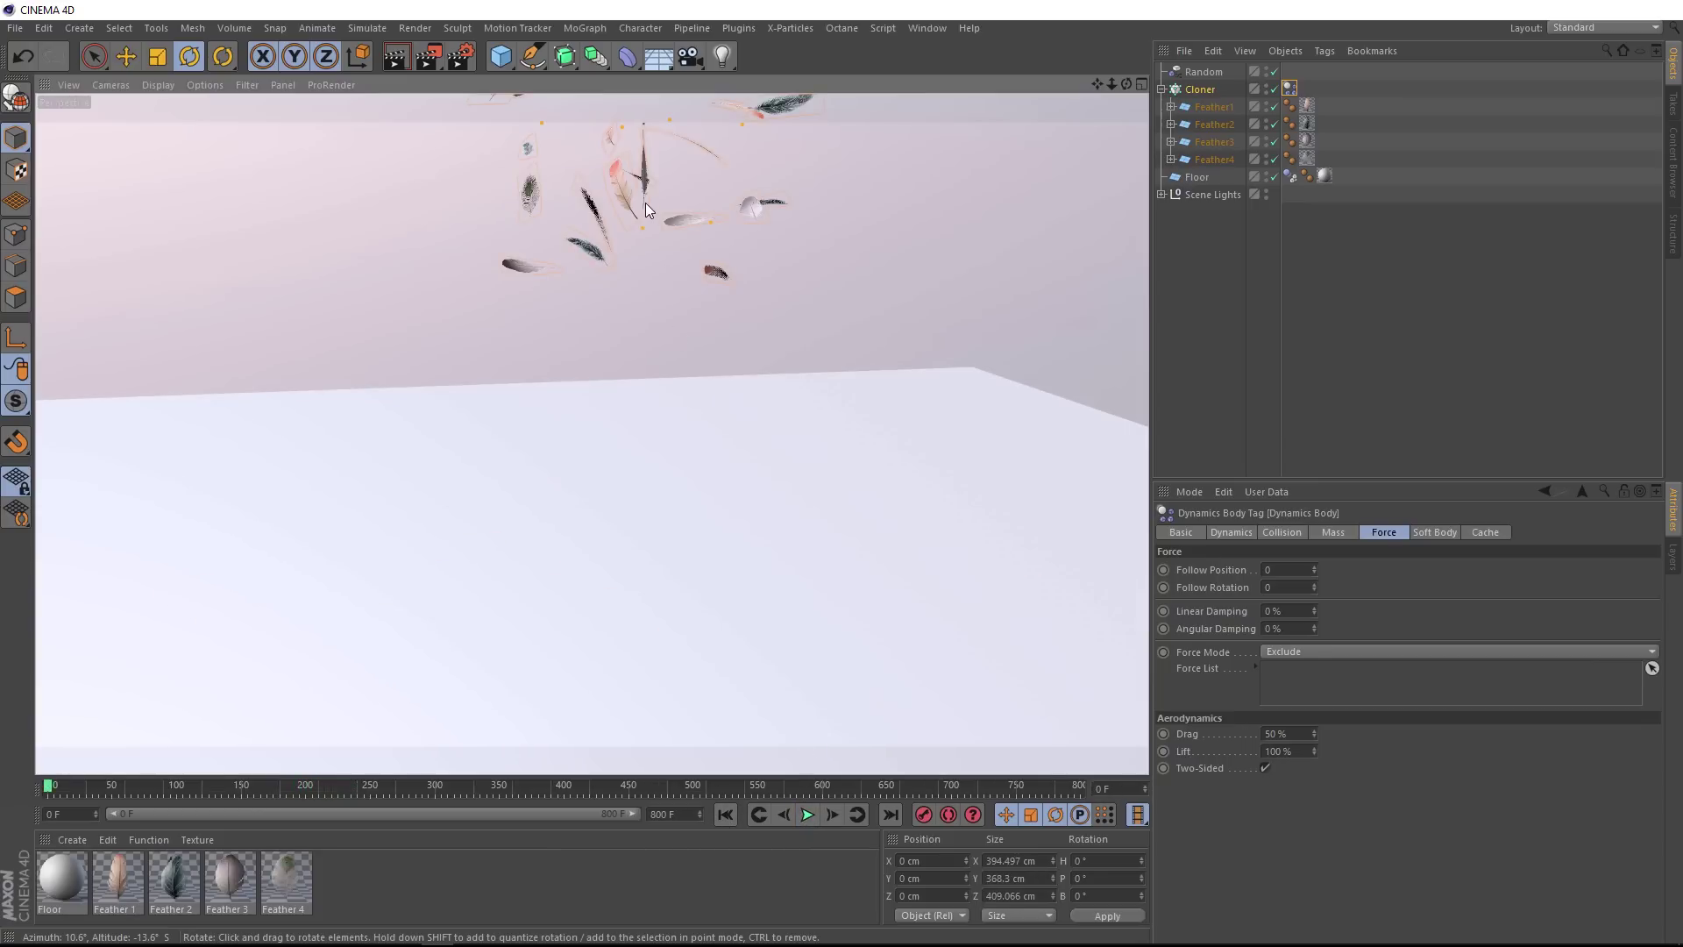
pyautogui.keyDown('alt'); pyautogui.moveTo(657, 196); pyautogui.dragTo(592, 295, button='right'); pyautogui.keyUp('alt')
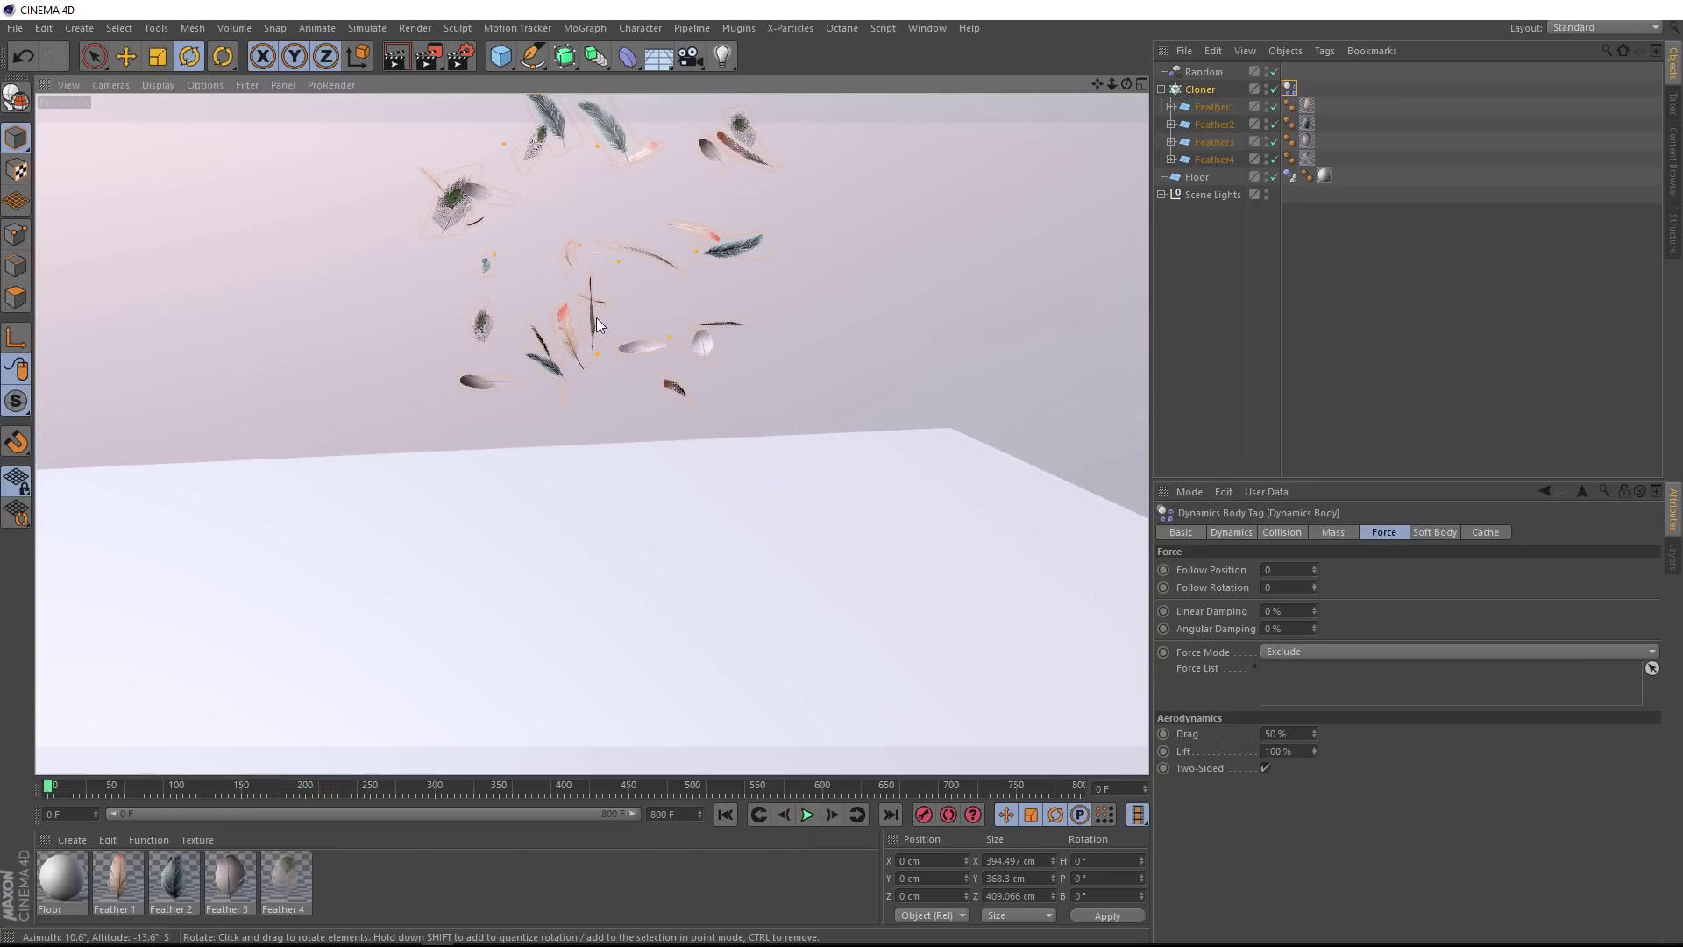
pyautogui.click(806, 815)
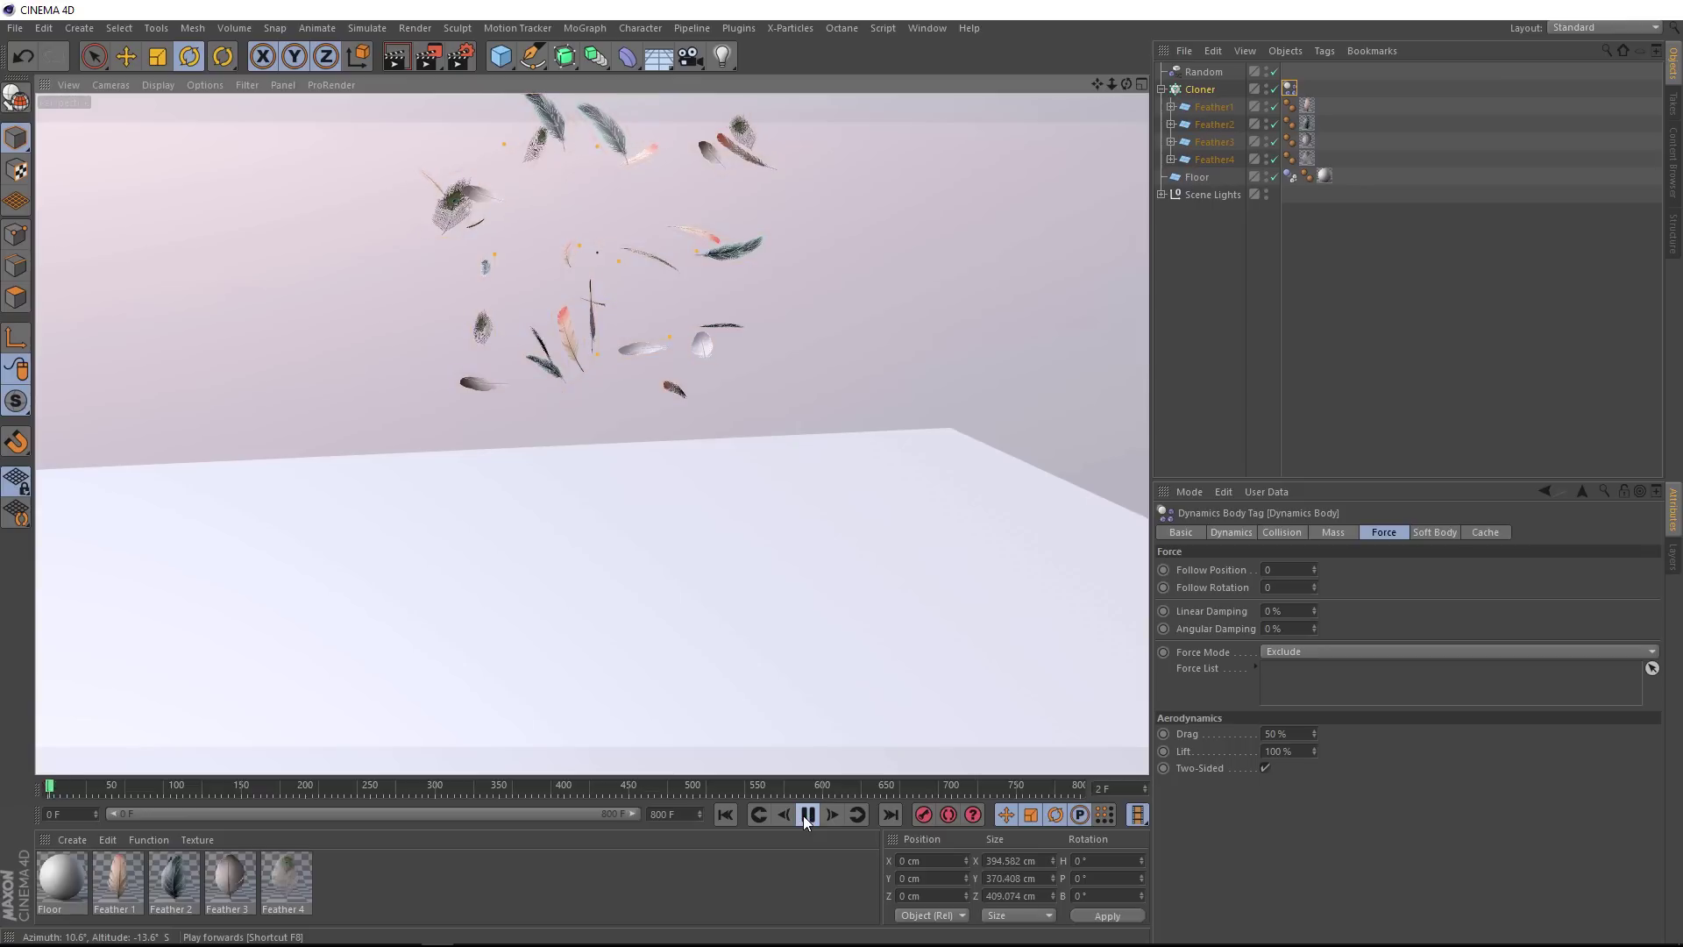
pyautogui.click(806, 815)
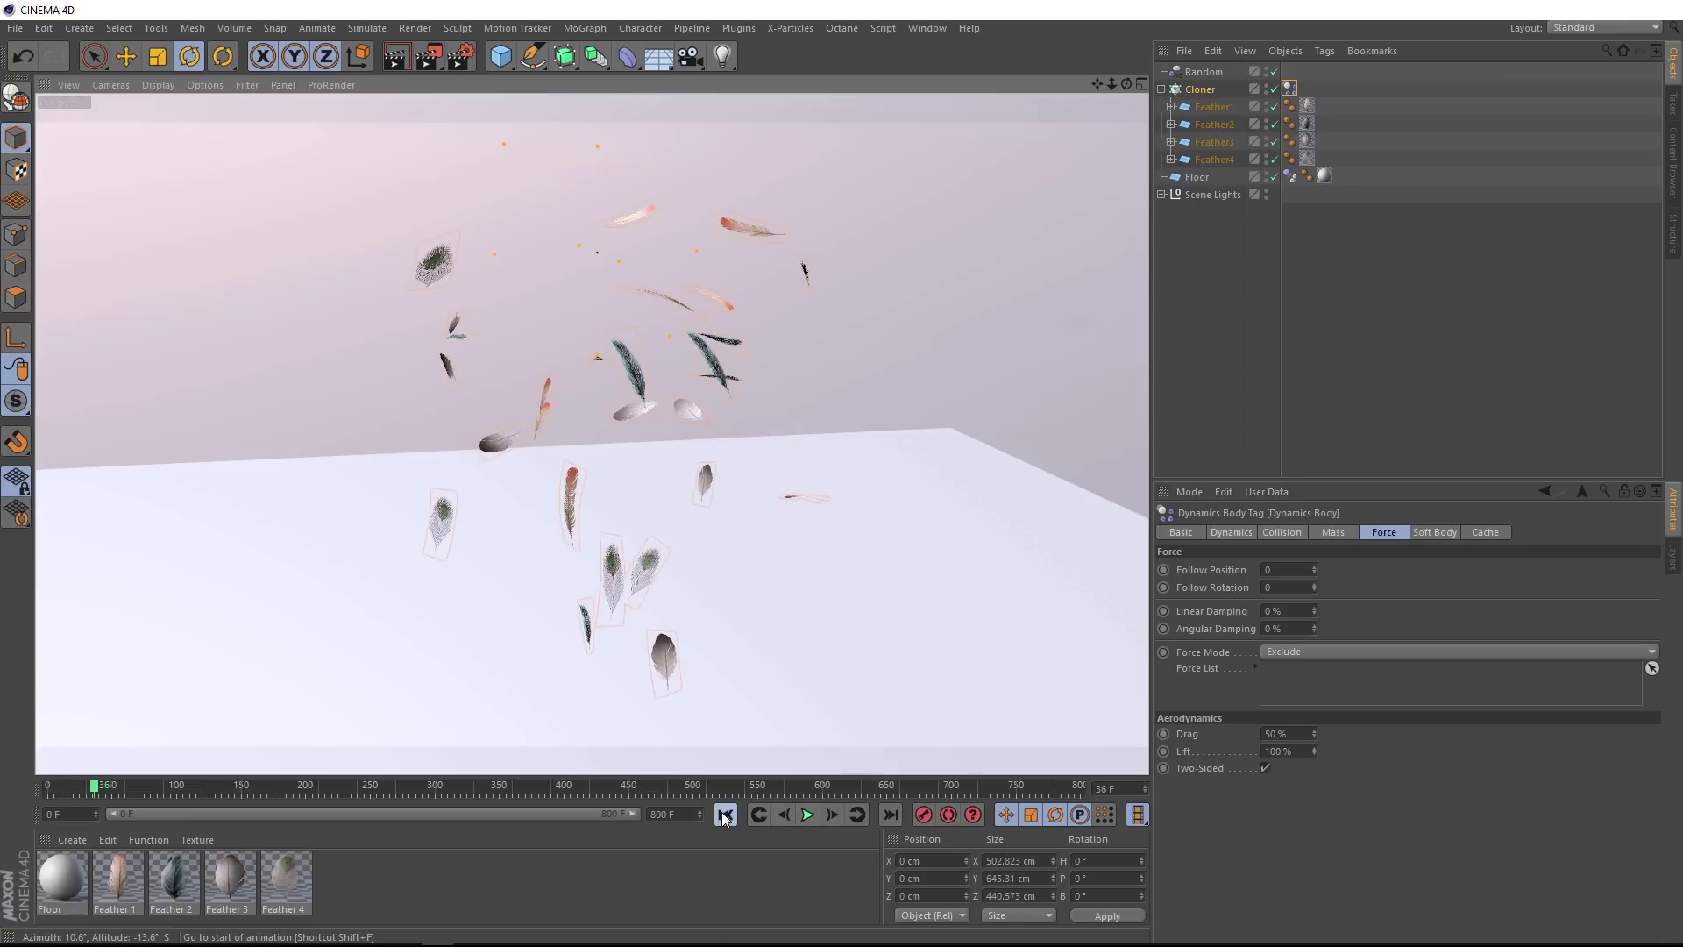
pyautogui.click(724, 814)
# Increase the Random effector's heading rotation range, replay the feather fall, and rewind to frame 0
pyautogui.click(1202, 68)
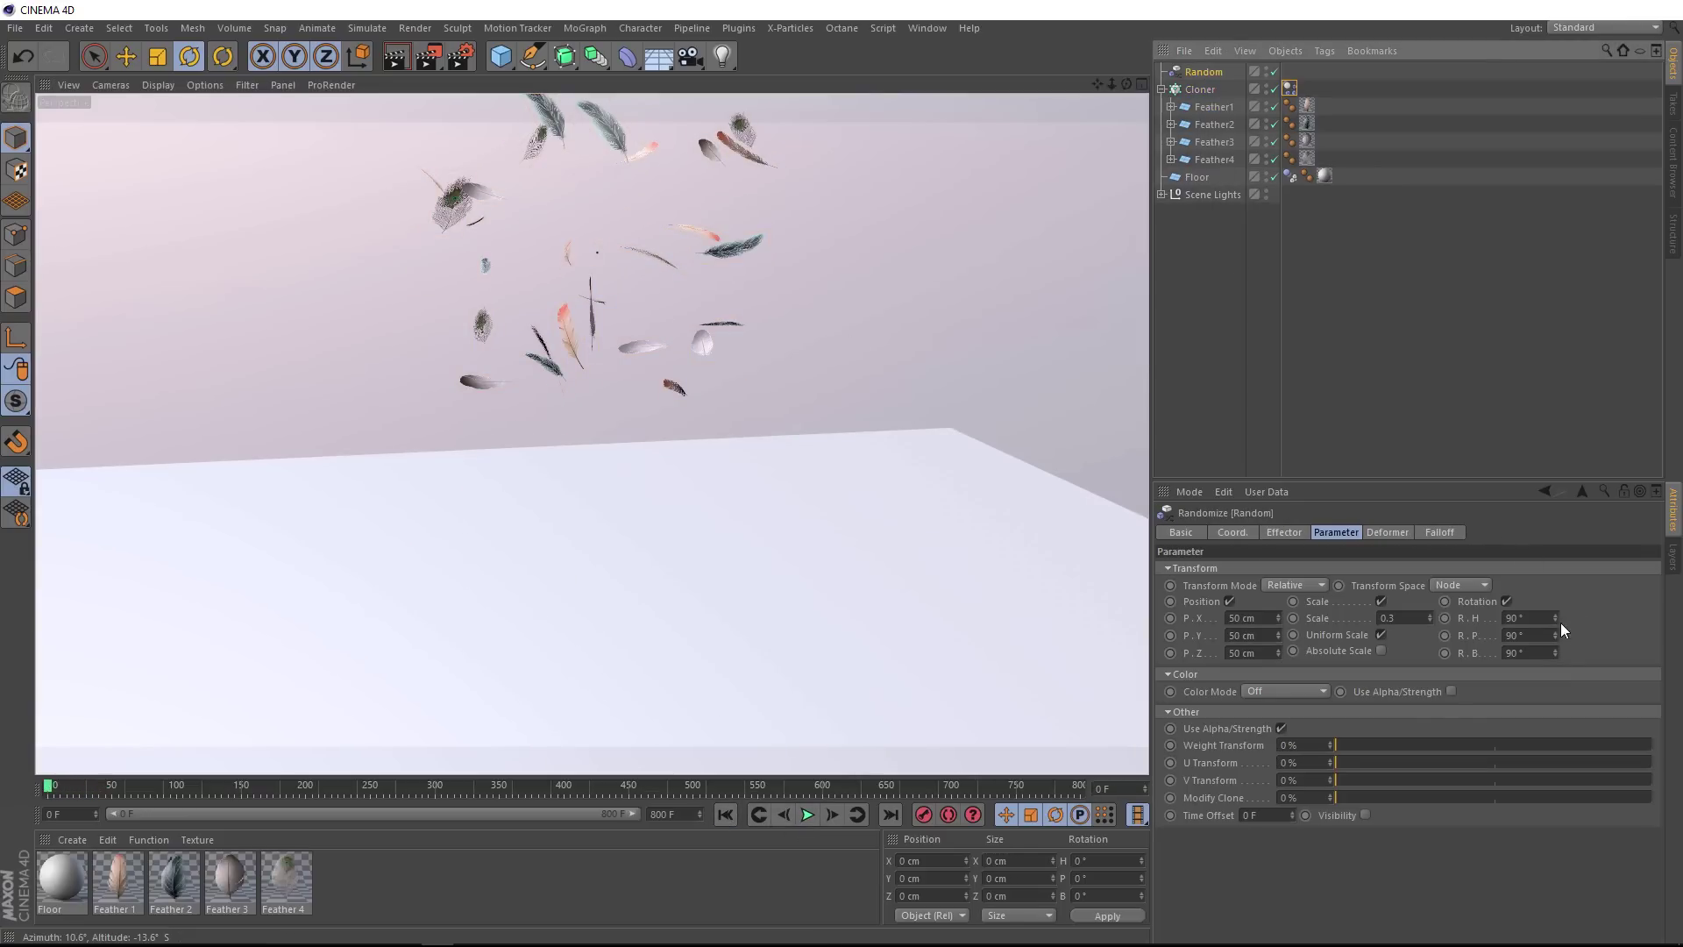
pyautogui.moveTo(1556, 618); pyautogui.dragTo(1556, 666)
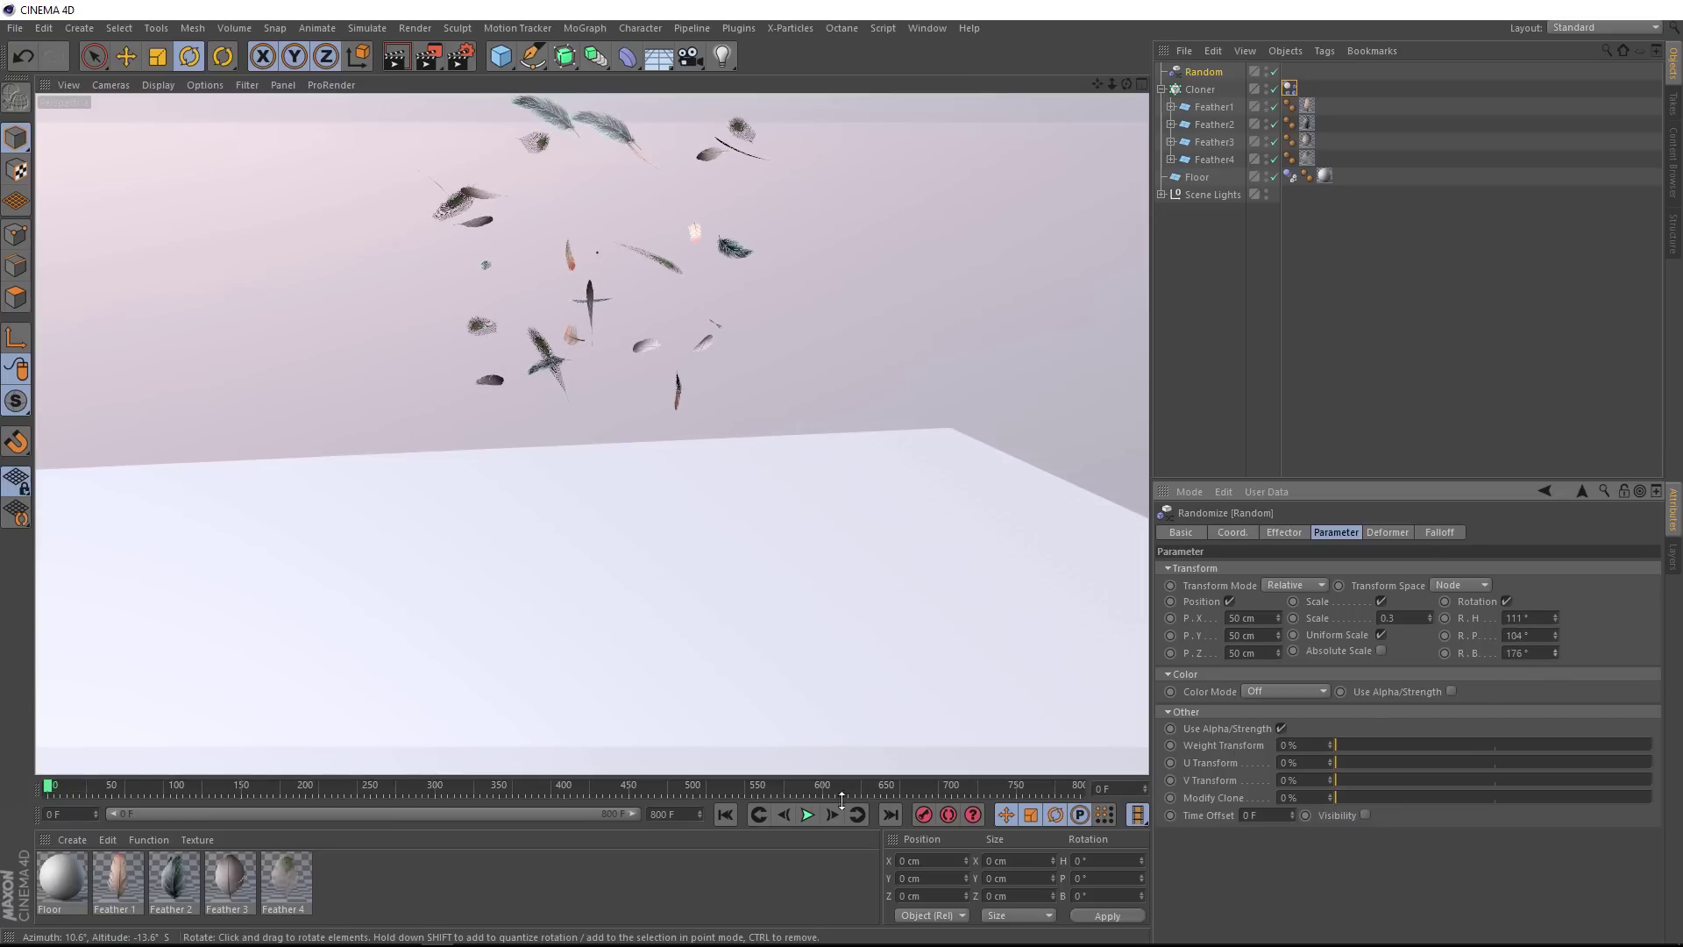
pyautogui.click(807, 814)
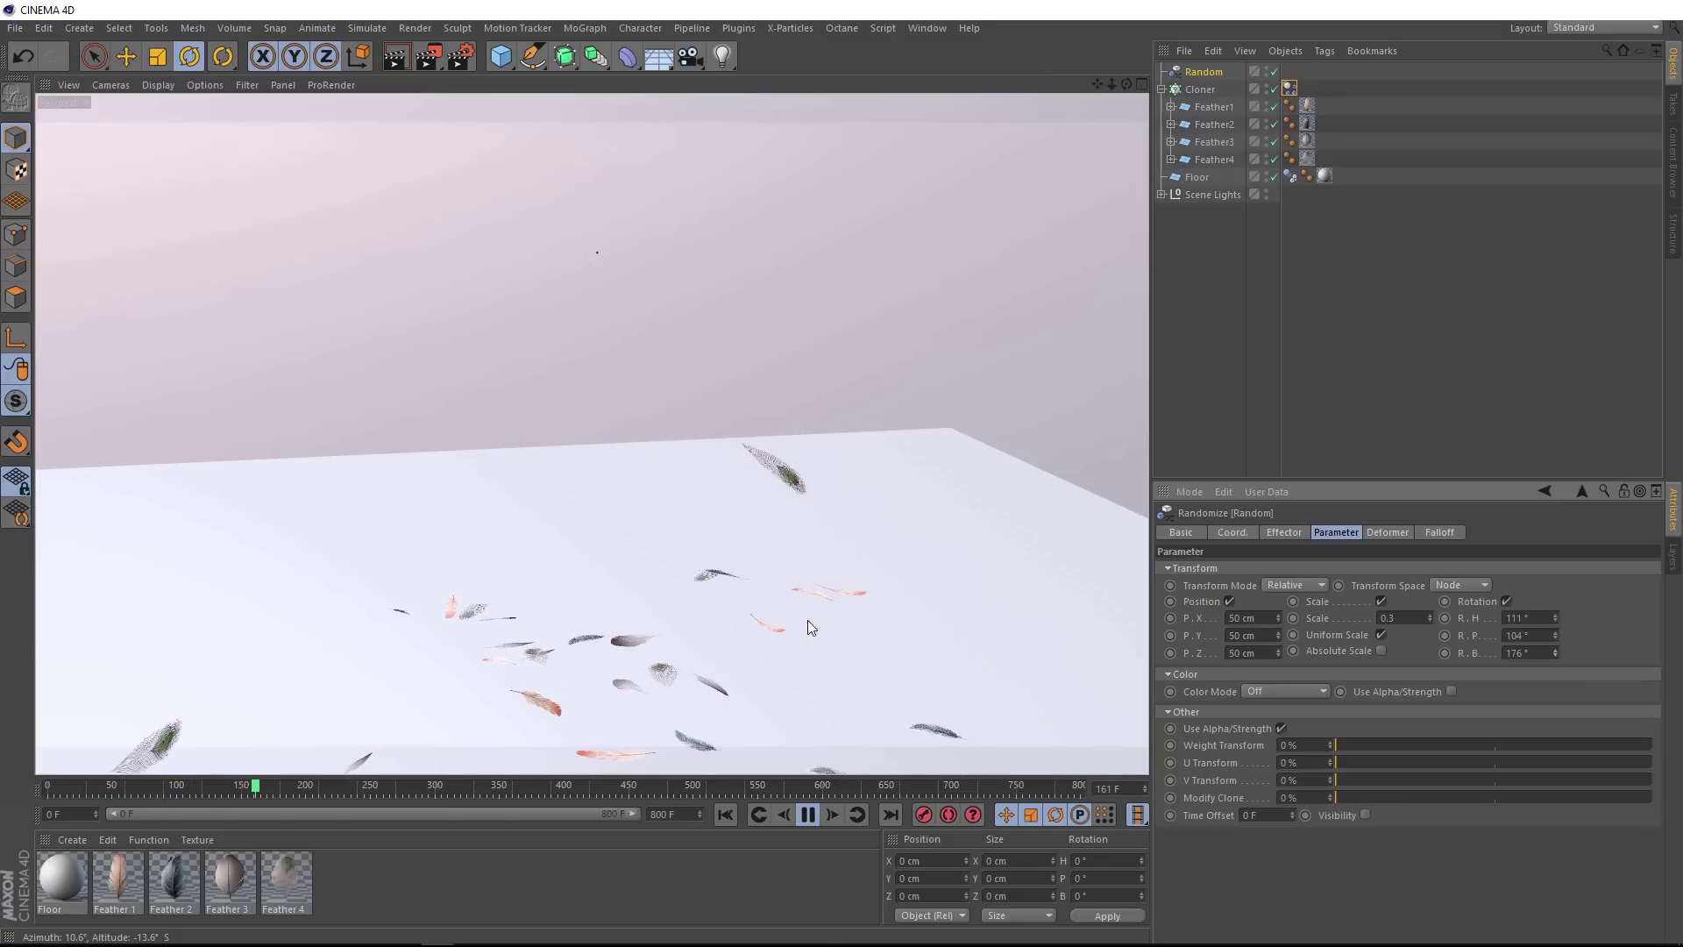
pyautogui.click(807, 815)
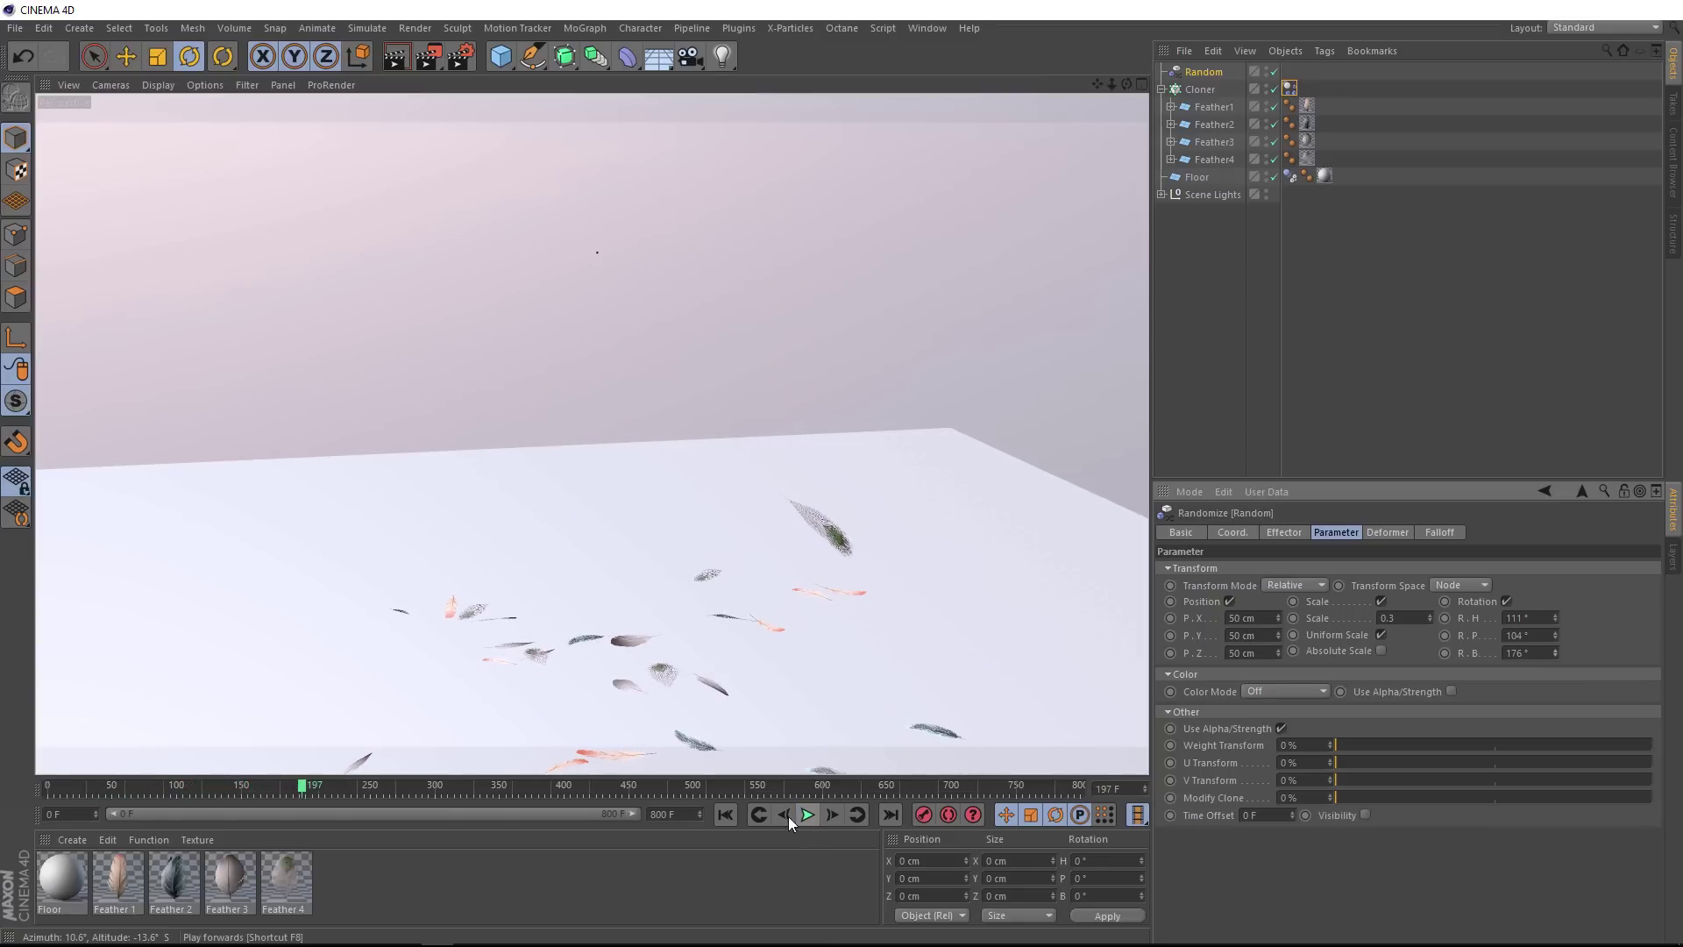
pyautogui.click(723, 814)
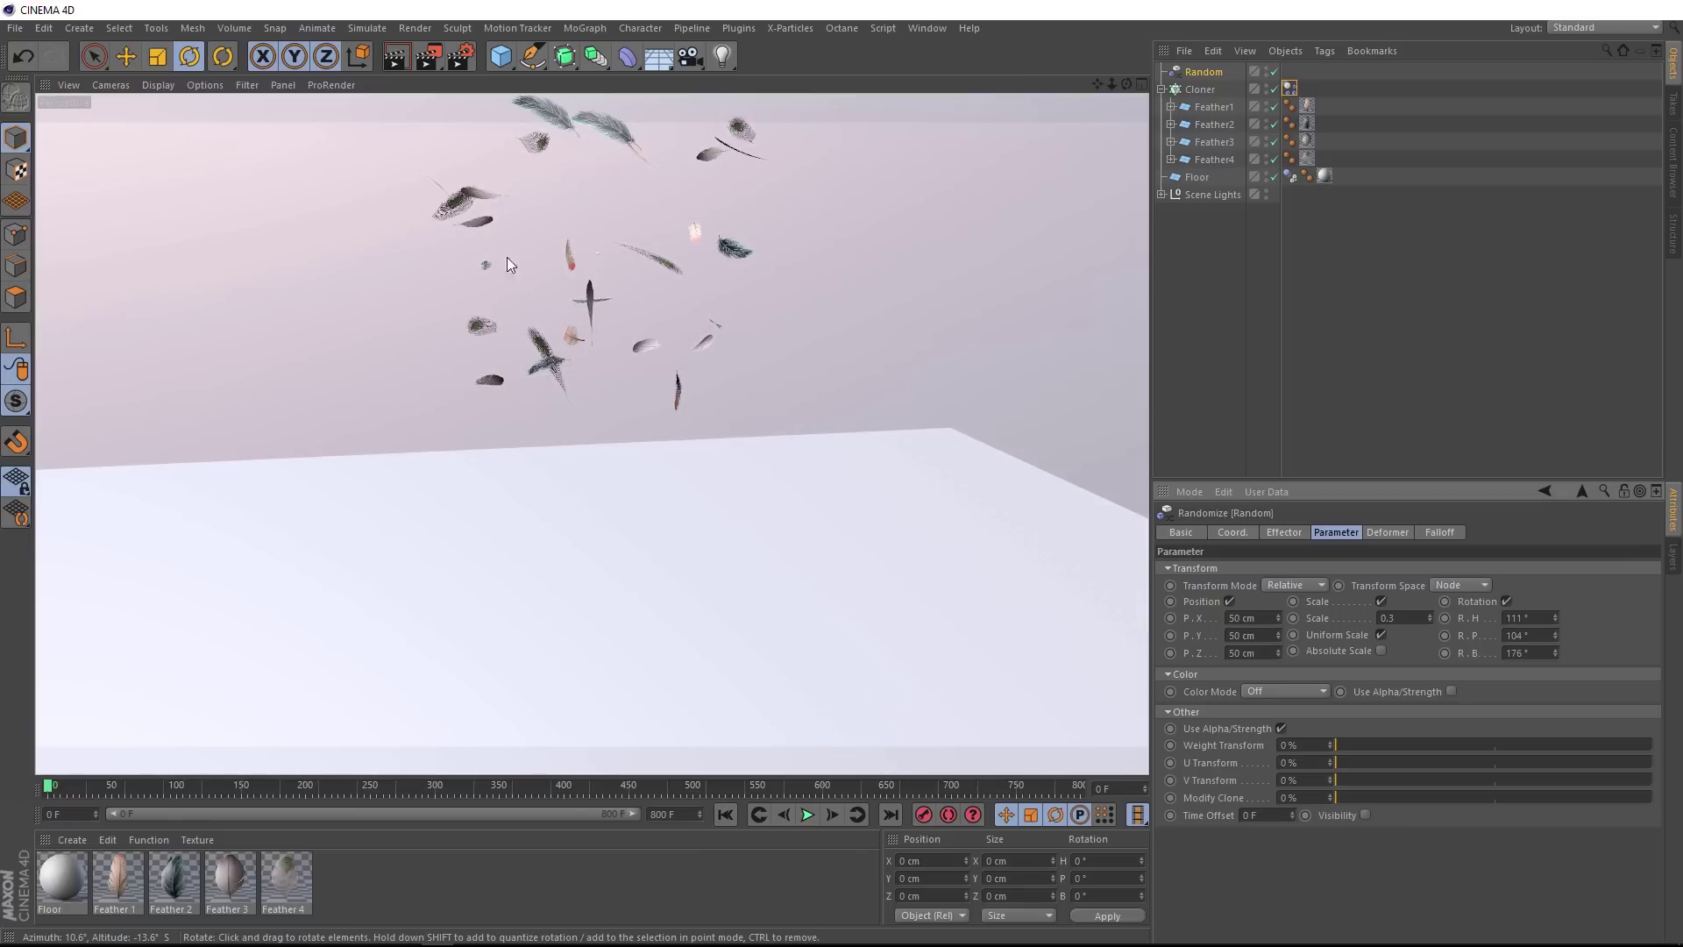
# Add a Wind object from Simulate > Particles > Wind and play the simulation with wind
pyautogui.click(370, 29)
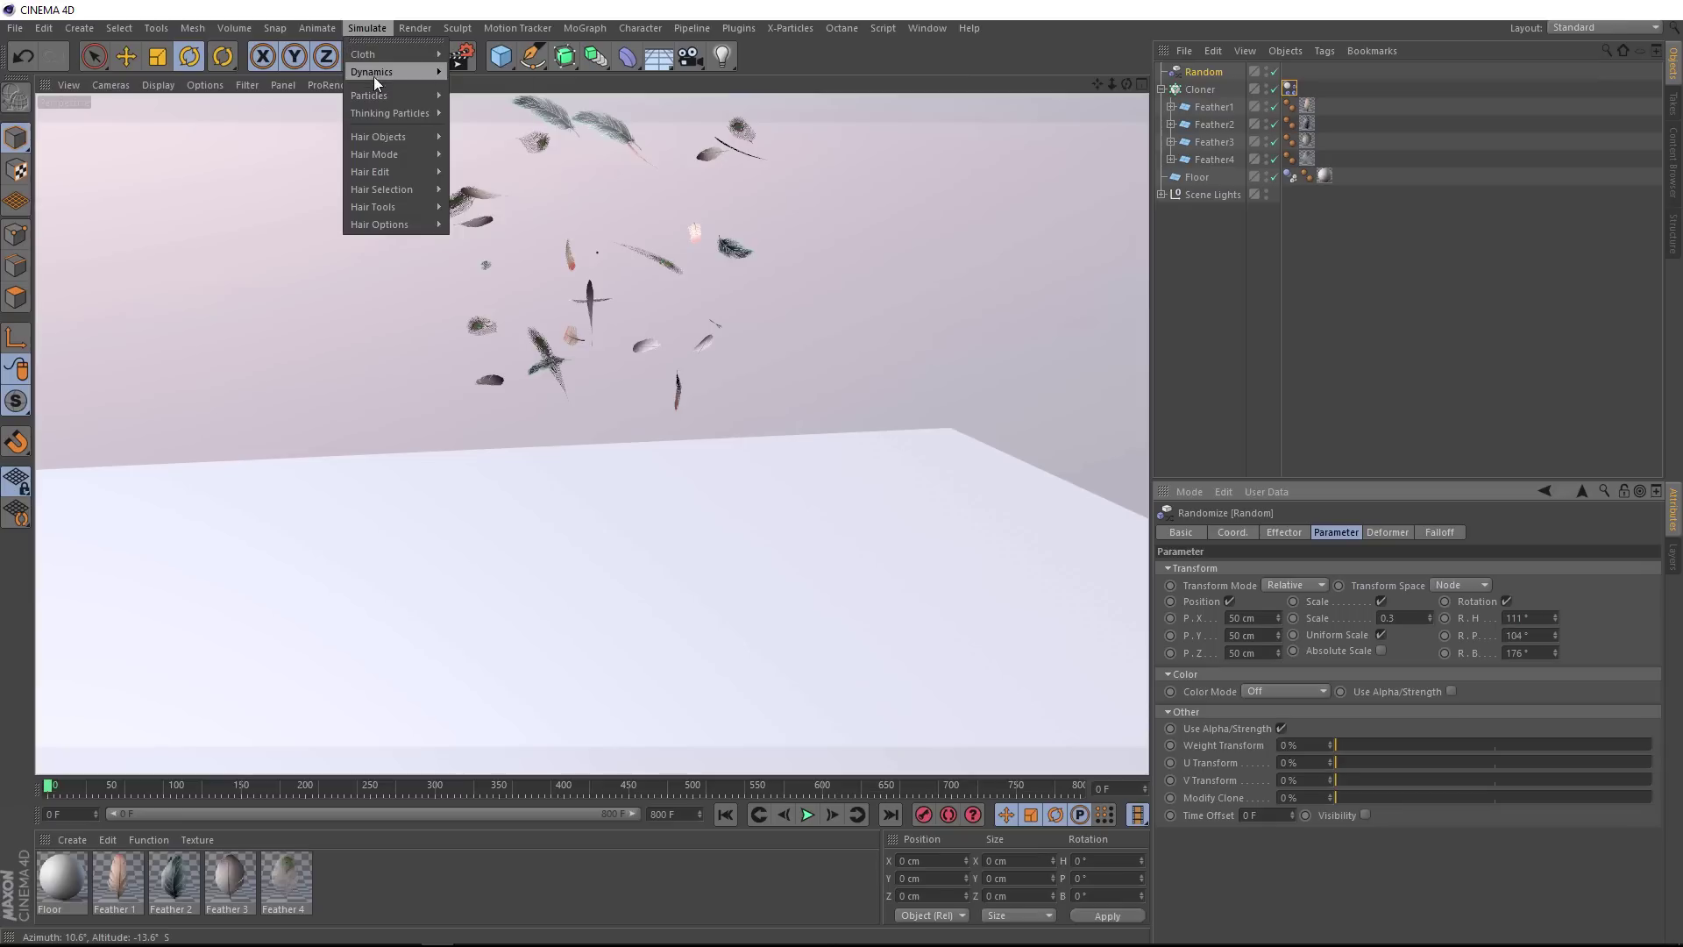
pyautogui.moveTo(376, 94)
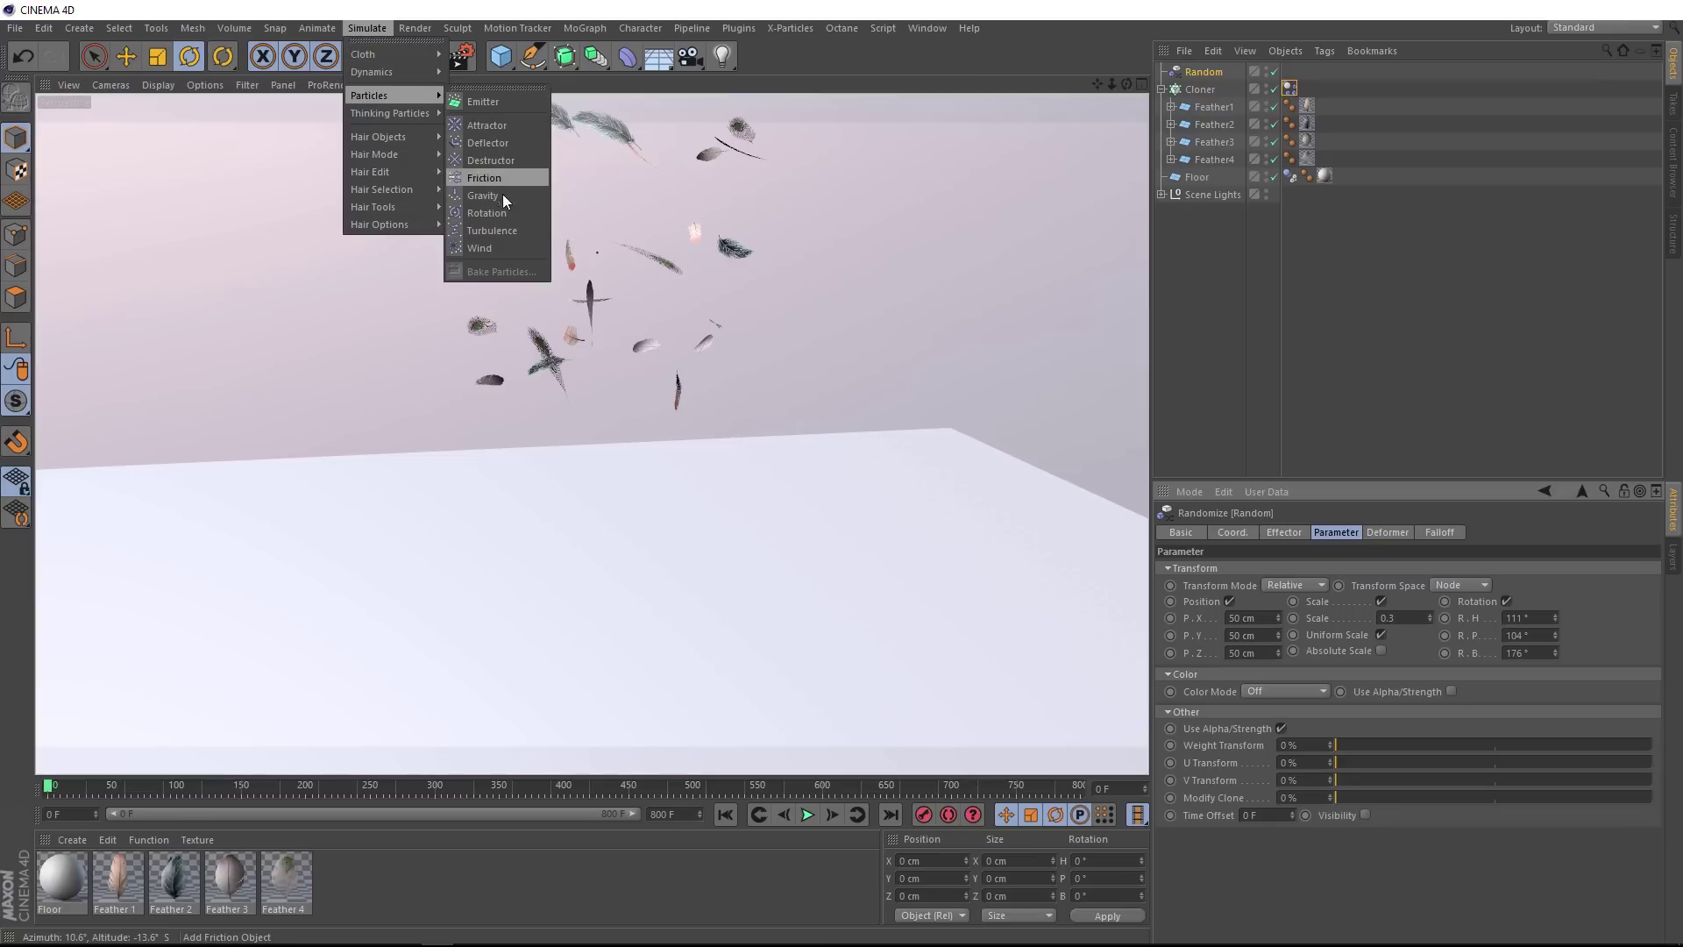
pyautogui.click(503, 246)
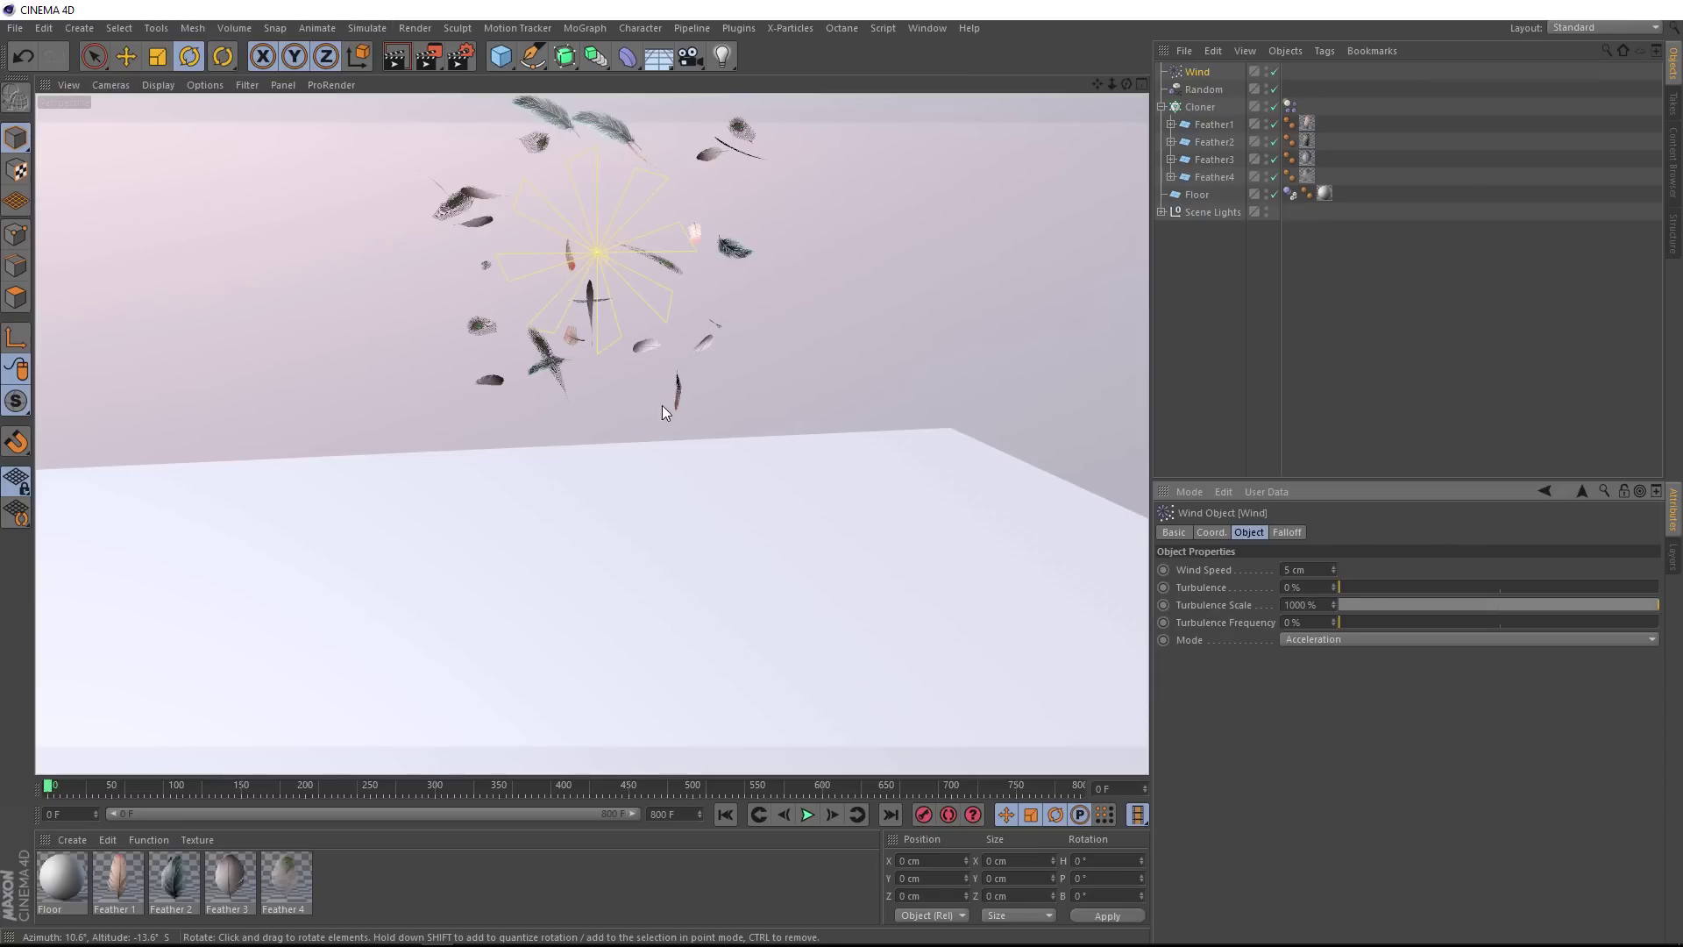
pyautogui.keyDown('alt'); pyautogui.moveTo(661, 405); pyautogui.dragTo(681, 290); pyautogui.keyUp('alt')
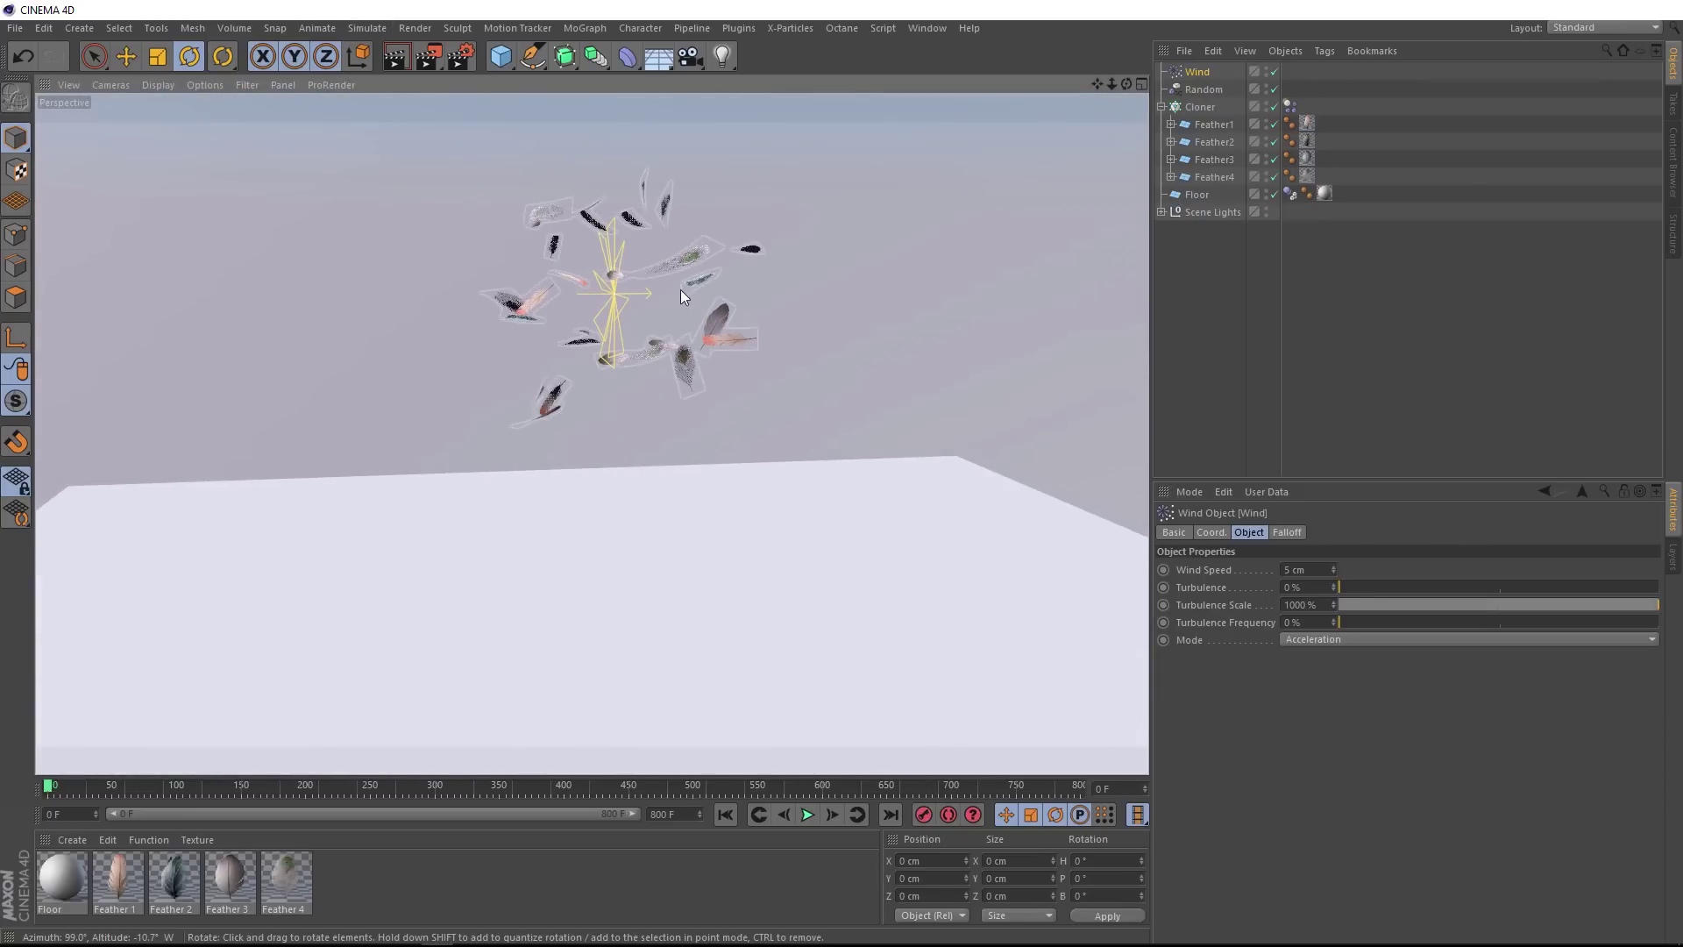
pyautogui.keyDown('alt'); pyautogui.moveTo(854, 319); pyautogui.dragTo(657, 602); pyautogui.keyUp('alt')
pyautogui.click(806, 814)
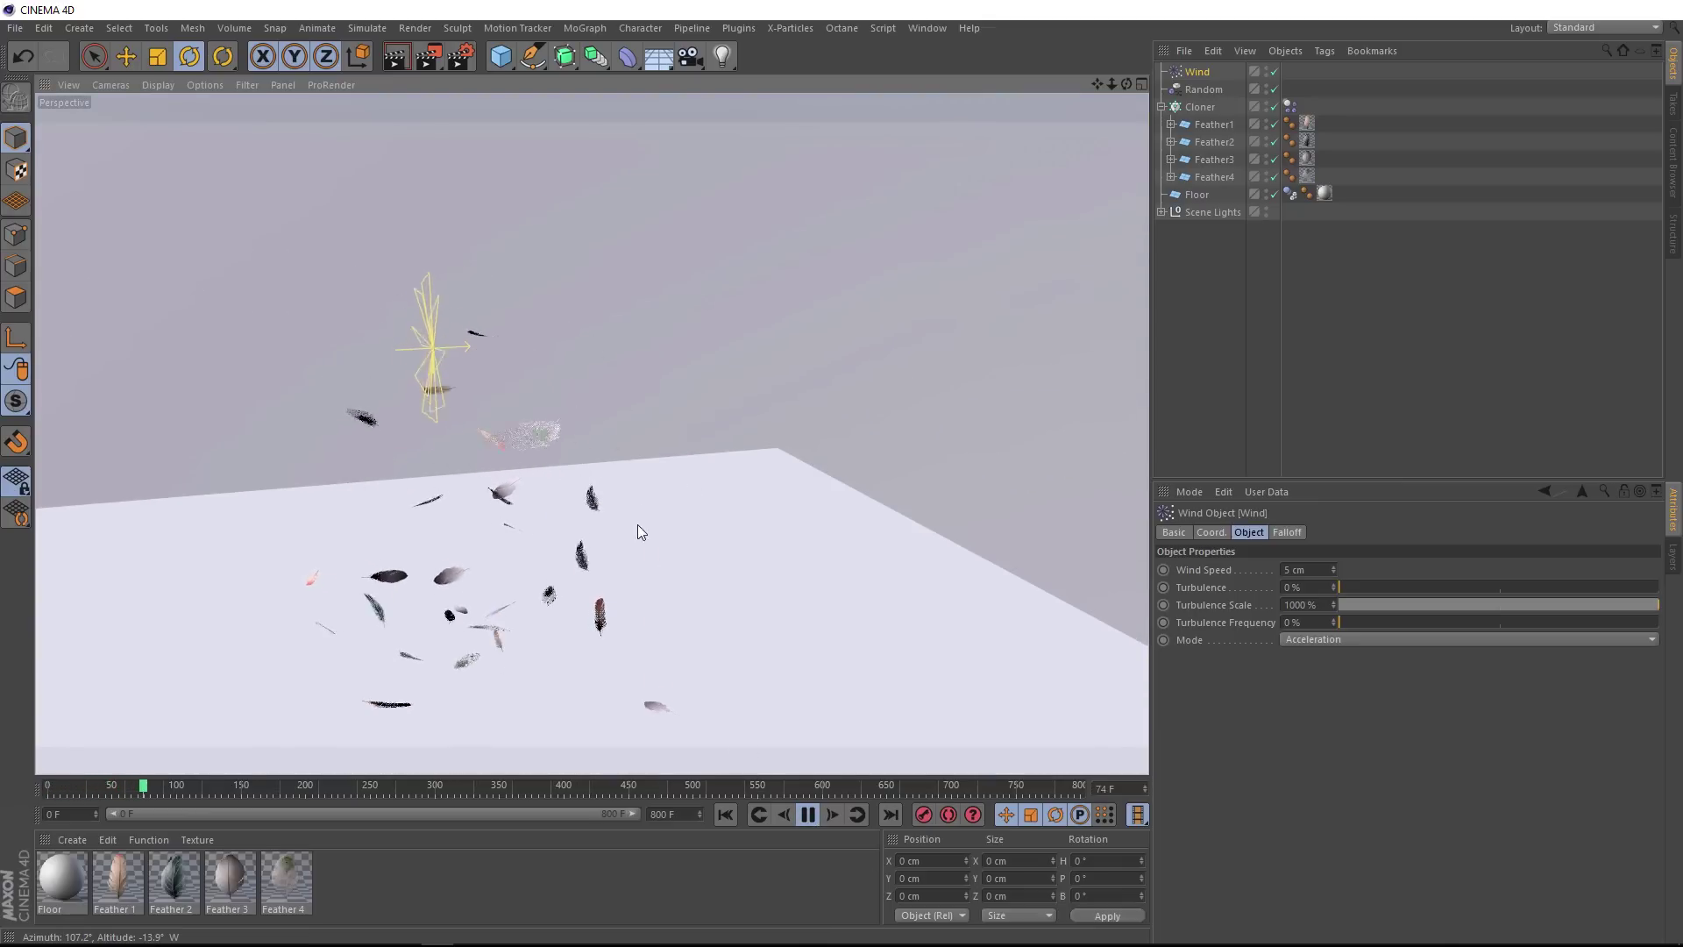
# Stop playback and set the Wind object's Wind Speed to 50 cm
pyautogui.click(805, 814)
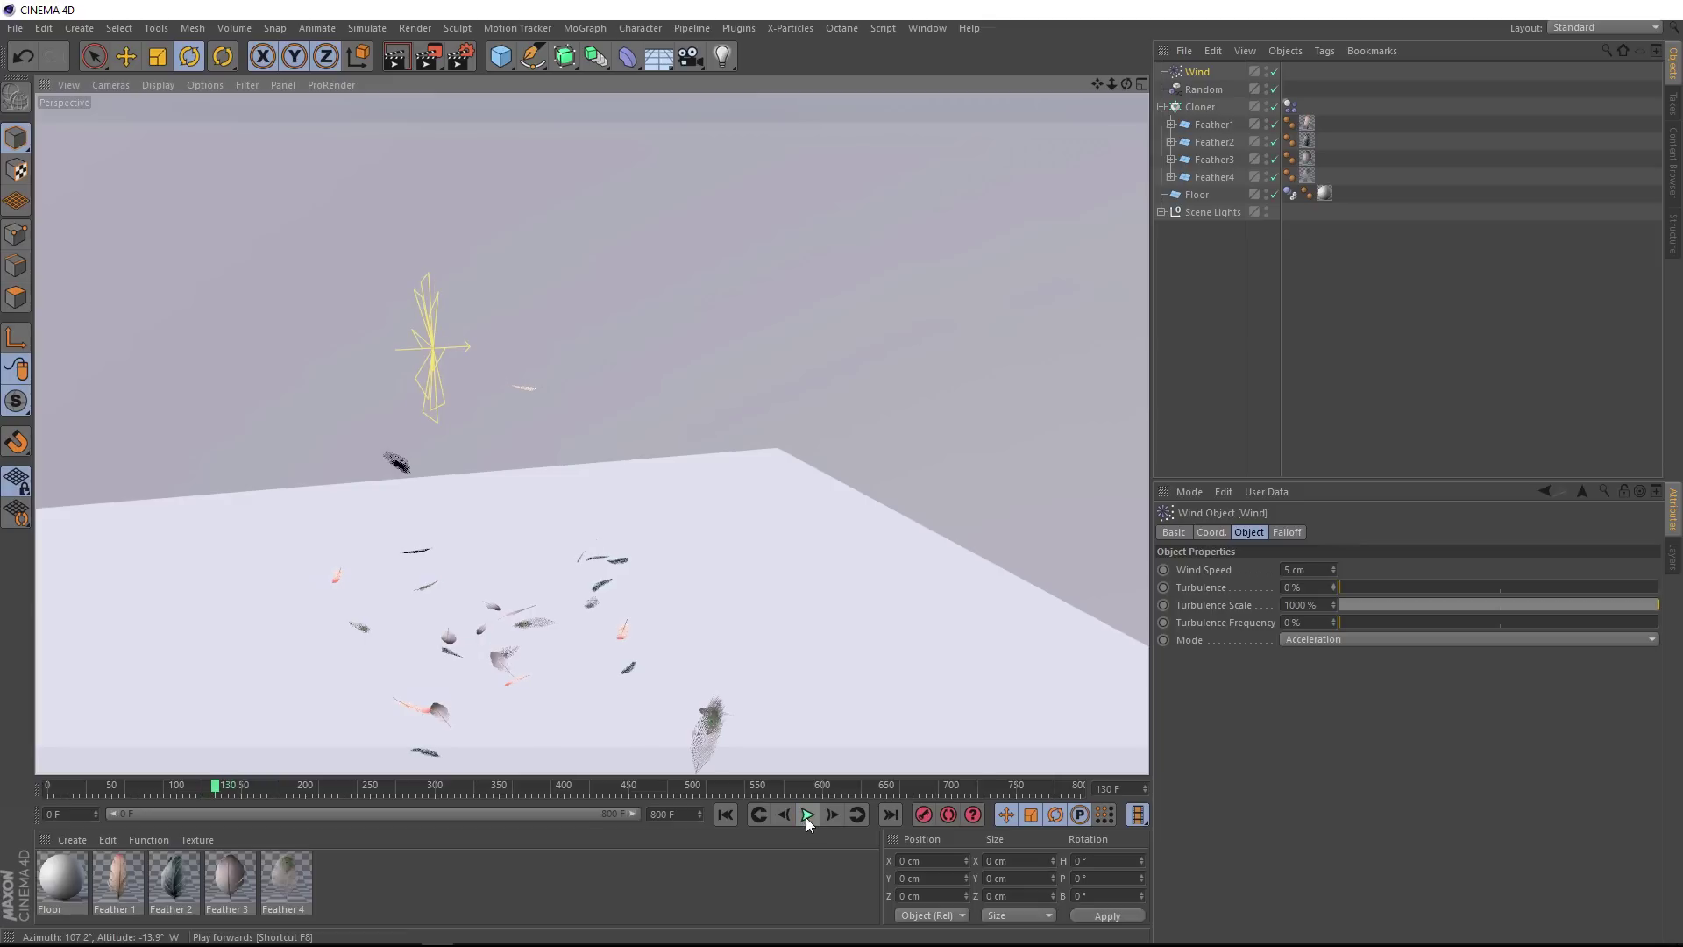
pyautogui.click(1312, 571)
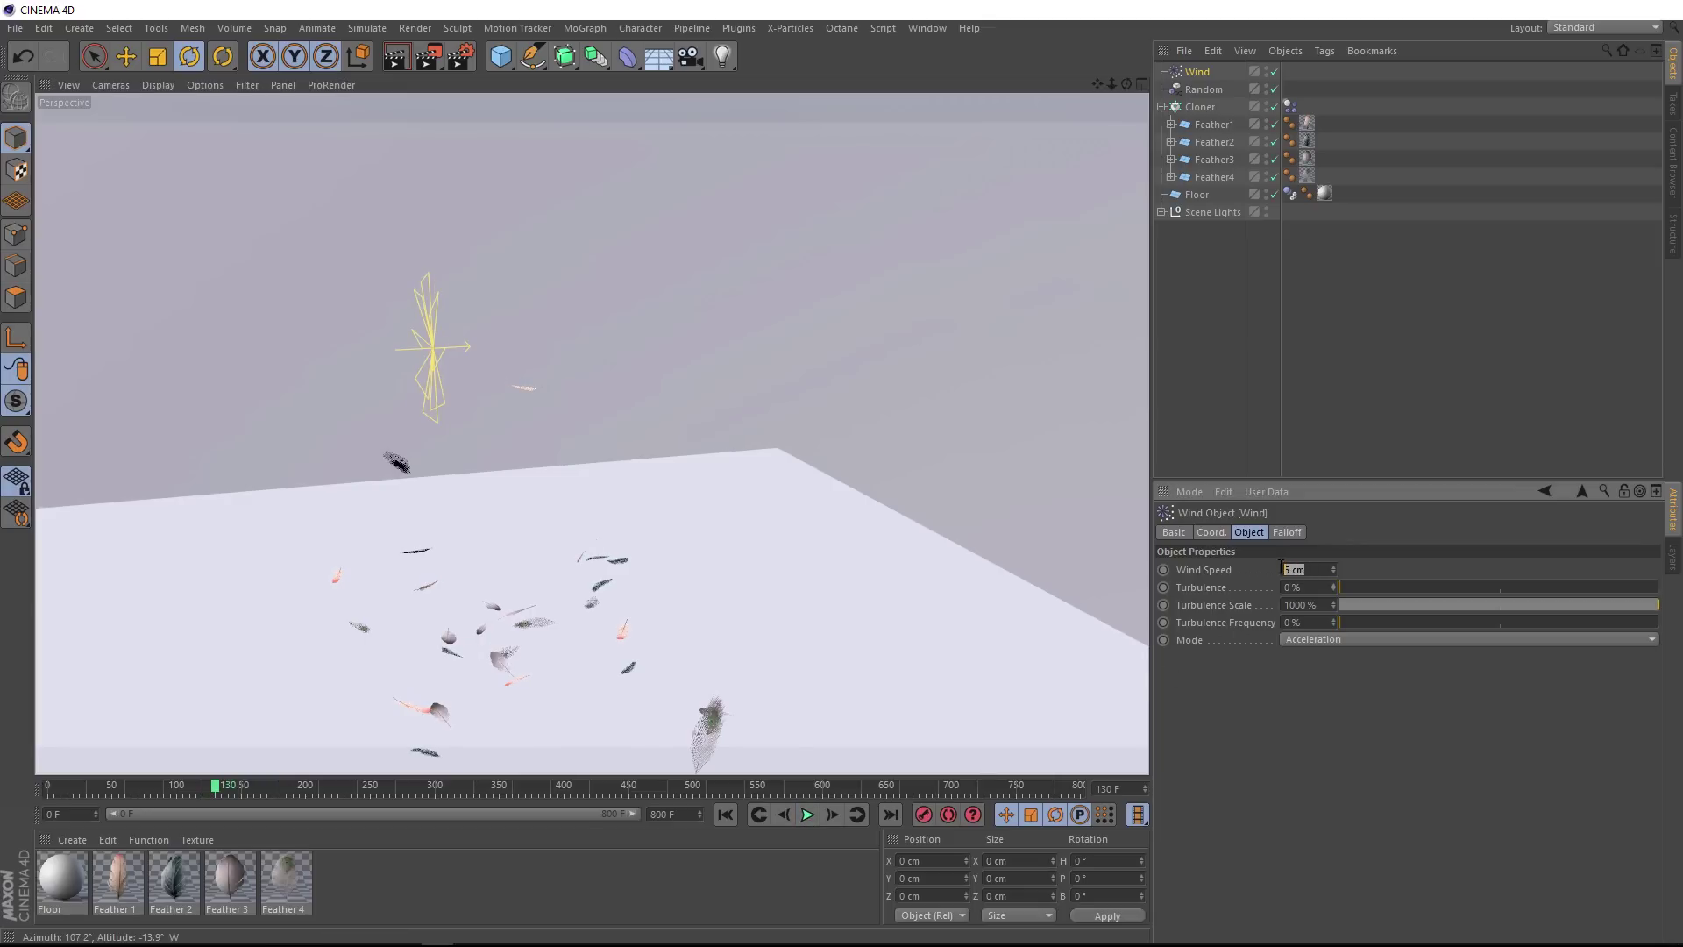
pyautogui.write('50')
# Replay the simulation from frame 0 to watch the feathers blow, then rewind
pyautogui.click(726, 814)
pyautogui.click(808, 815)
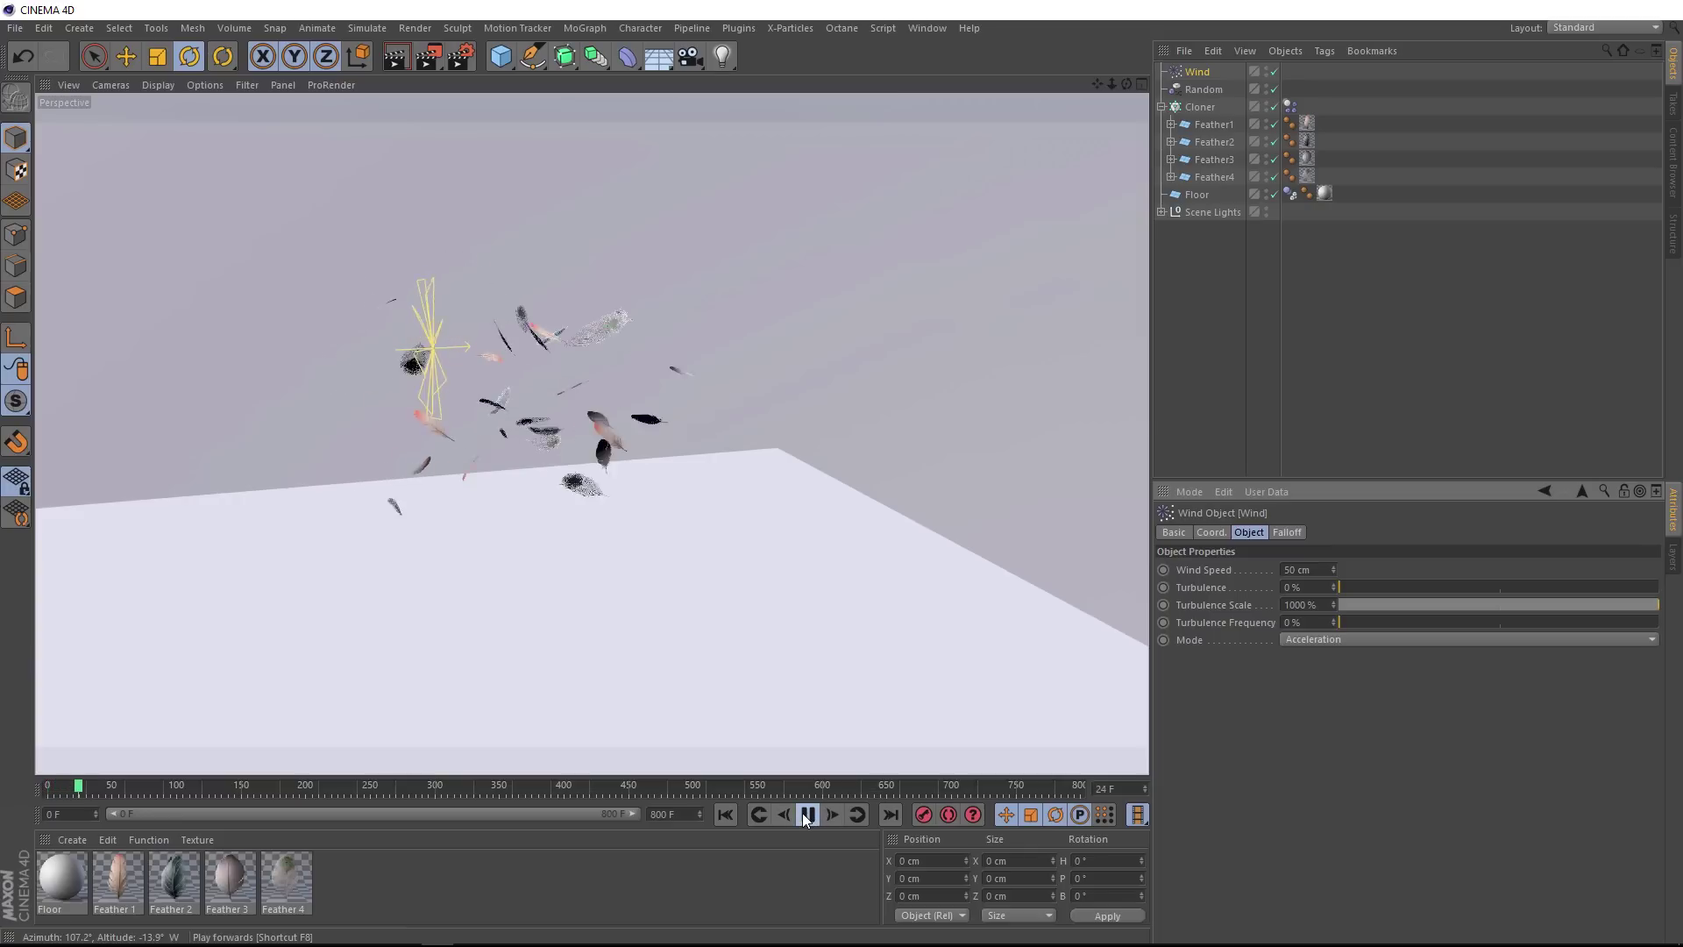
pyautogui.keyDown('alt'); pyautogui.moveTo(681, 518); pyautogui.dragTo(777, 639); pyautogui.keyUp('alt')
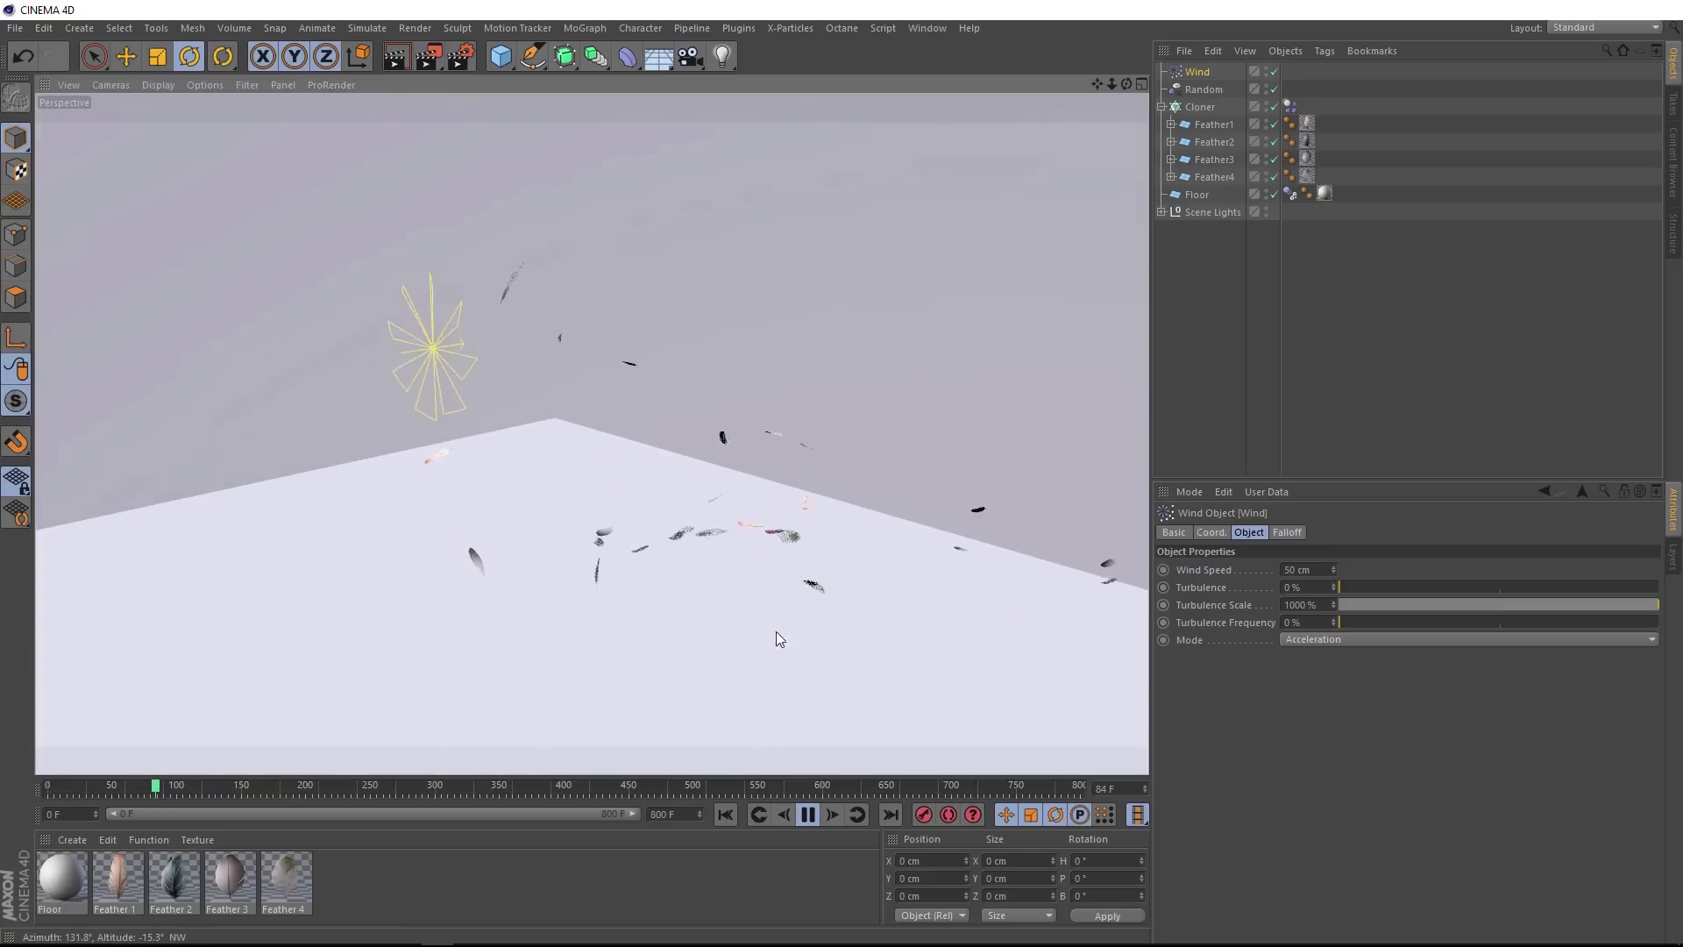
pyautogui.click(808, 815)
pyautogui.click(726, 814)
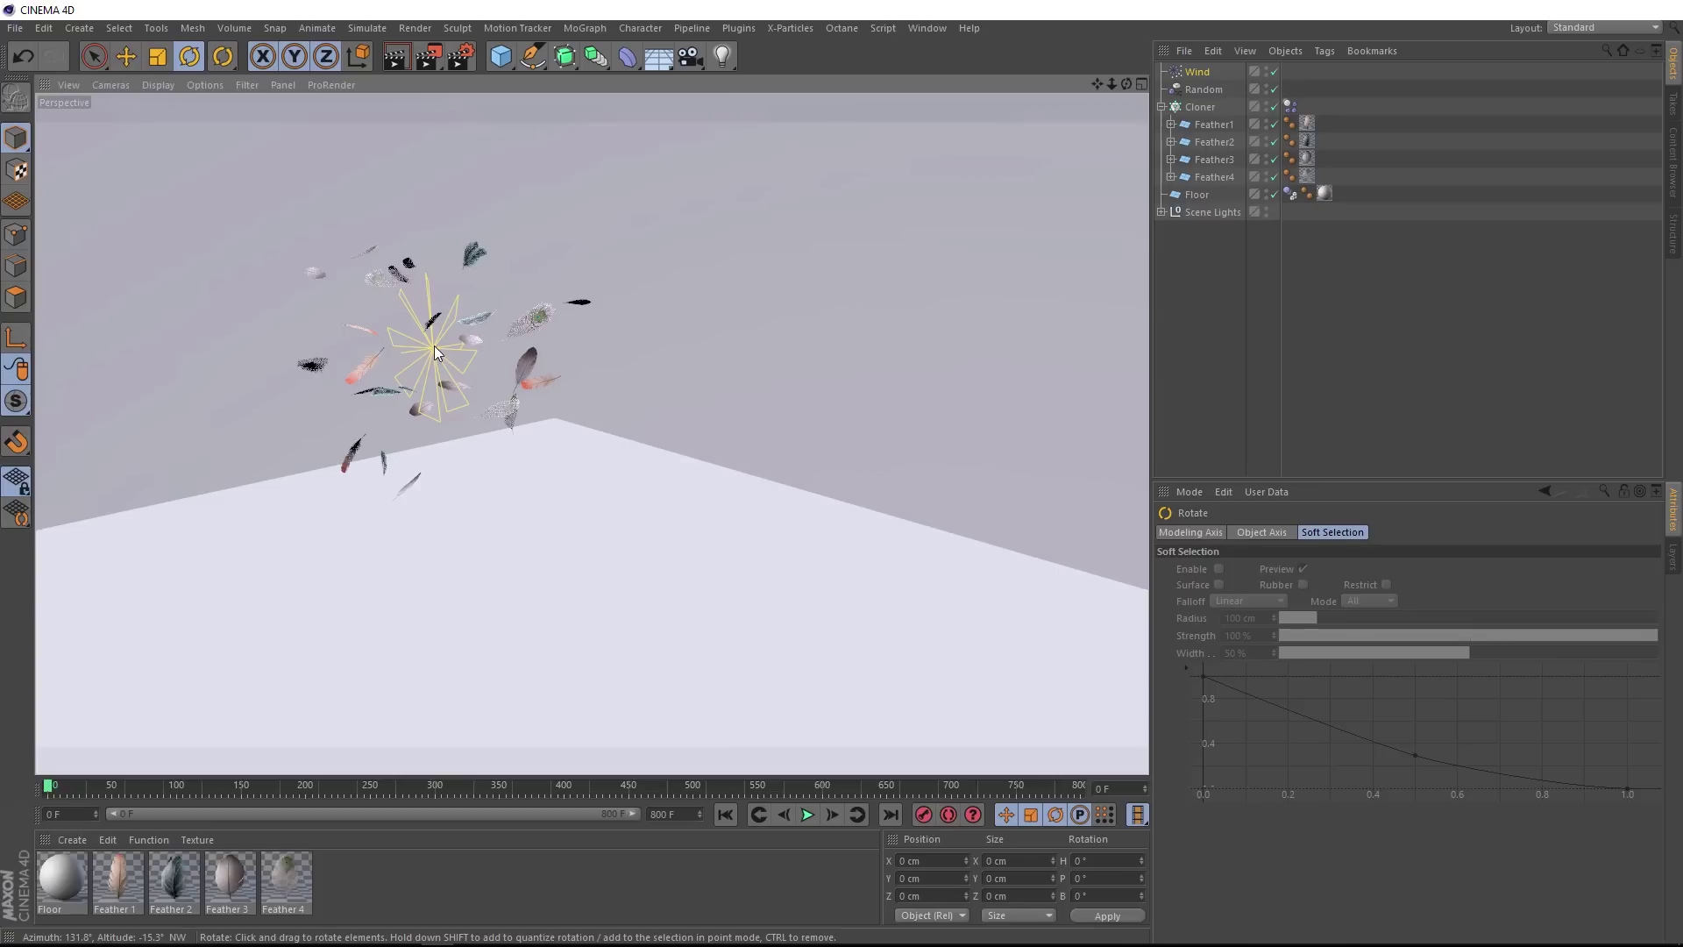
# Show the axis gizmo via the viewport filter and tilt the Wind to about 34.5° pitch
pyautogui.click(248, 85)
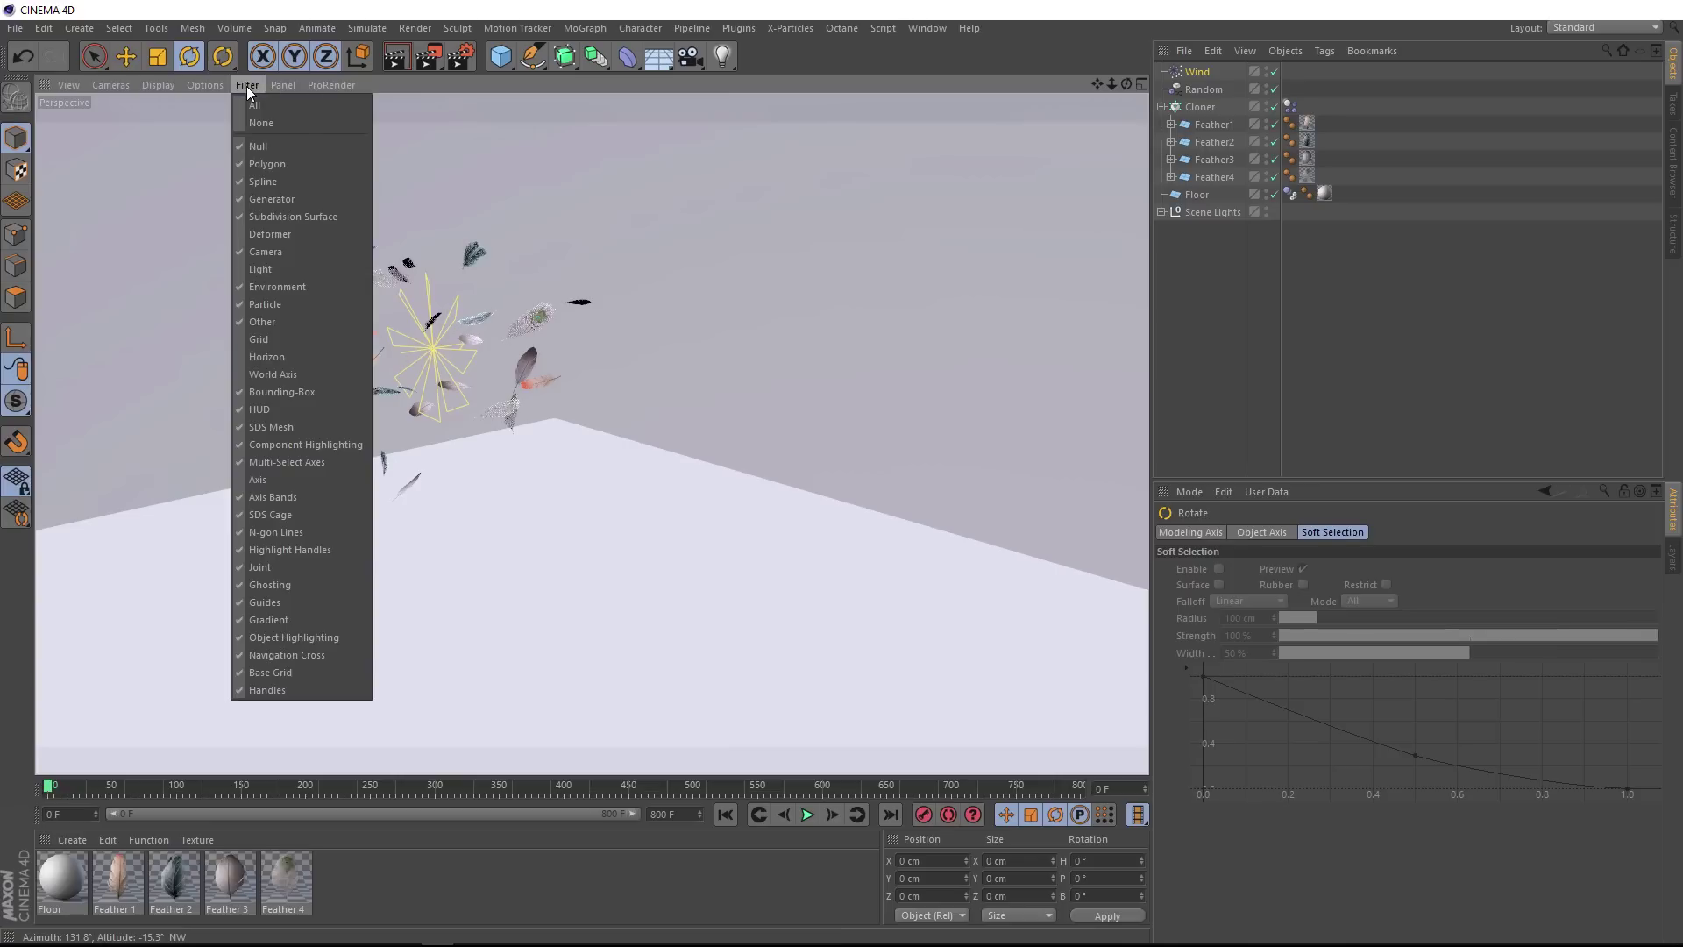
pyautogui.click(291, 478)
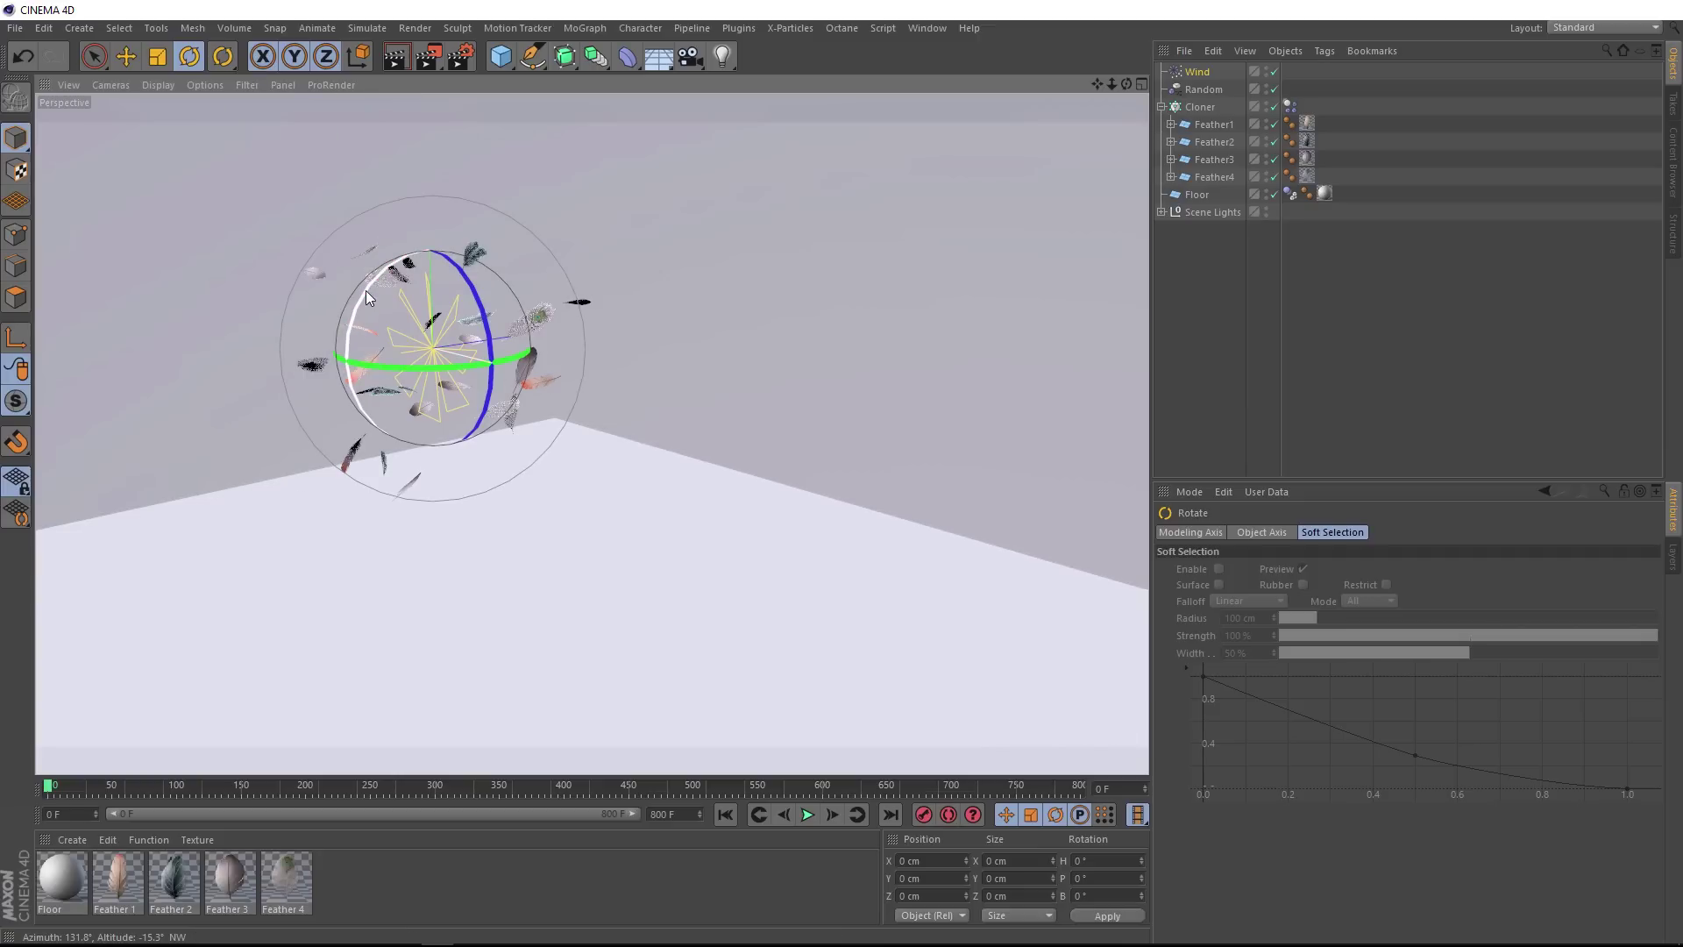
pyautogui.moveTo(366, 292); pyautogui.dragTo(363, 355)
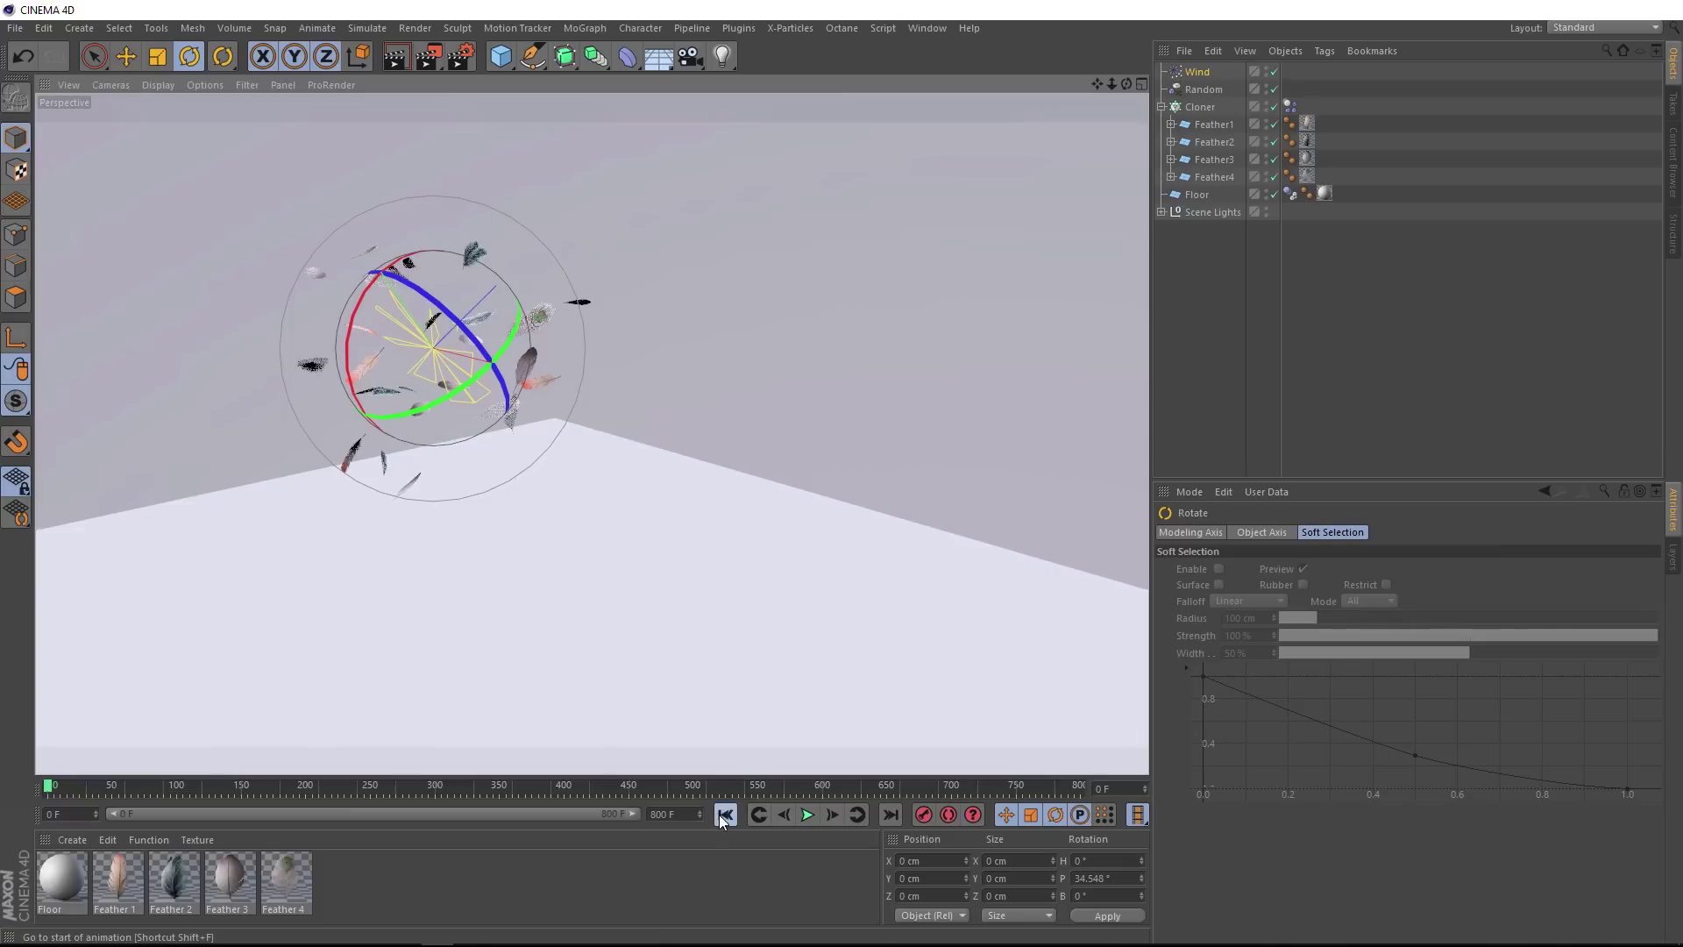
# Play the simulation and orbit around to follow the feathers blowing away at an angle
pyautogui.click(808, 815)
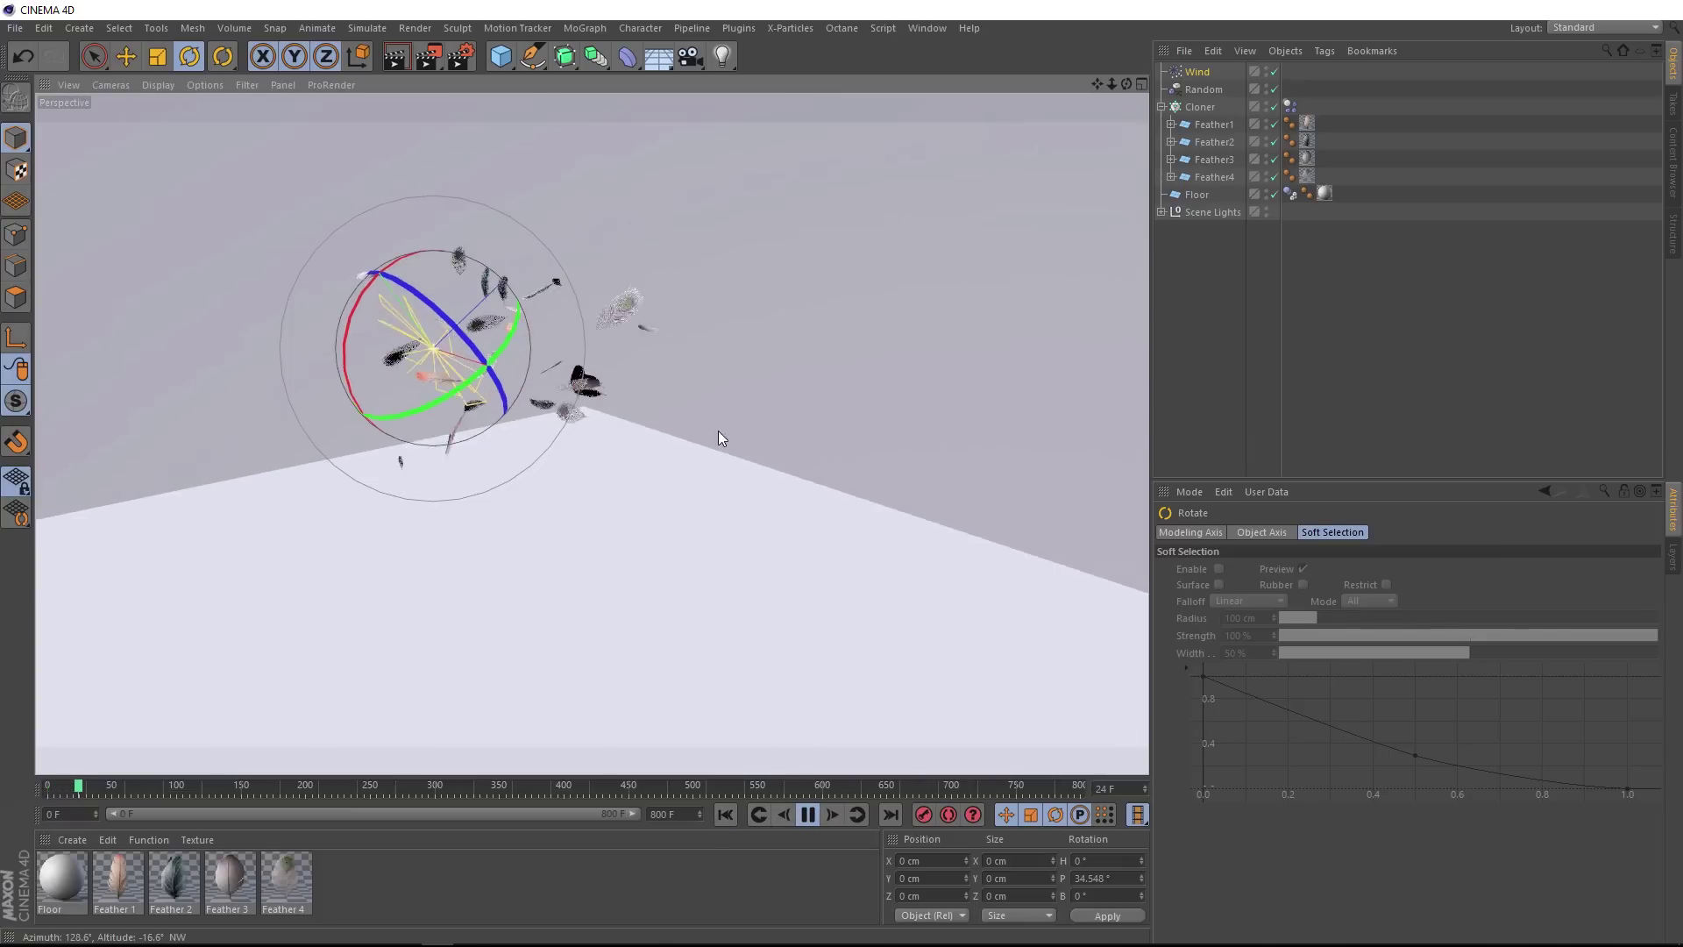
pyautogui.keyDown('alt'); pyautogui.moveTo(793, 503); pyautogui.dragTo(421, 353); pyautogui.keyUp('alt')
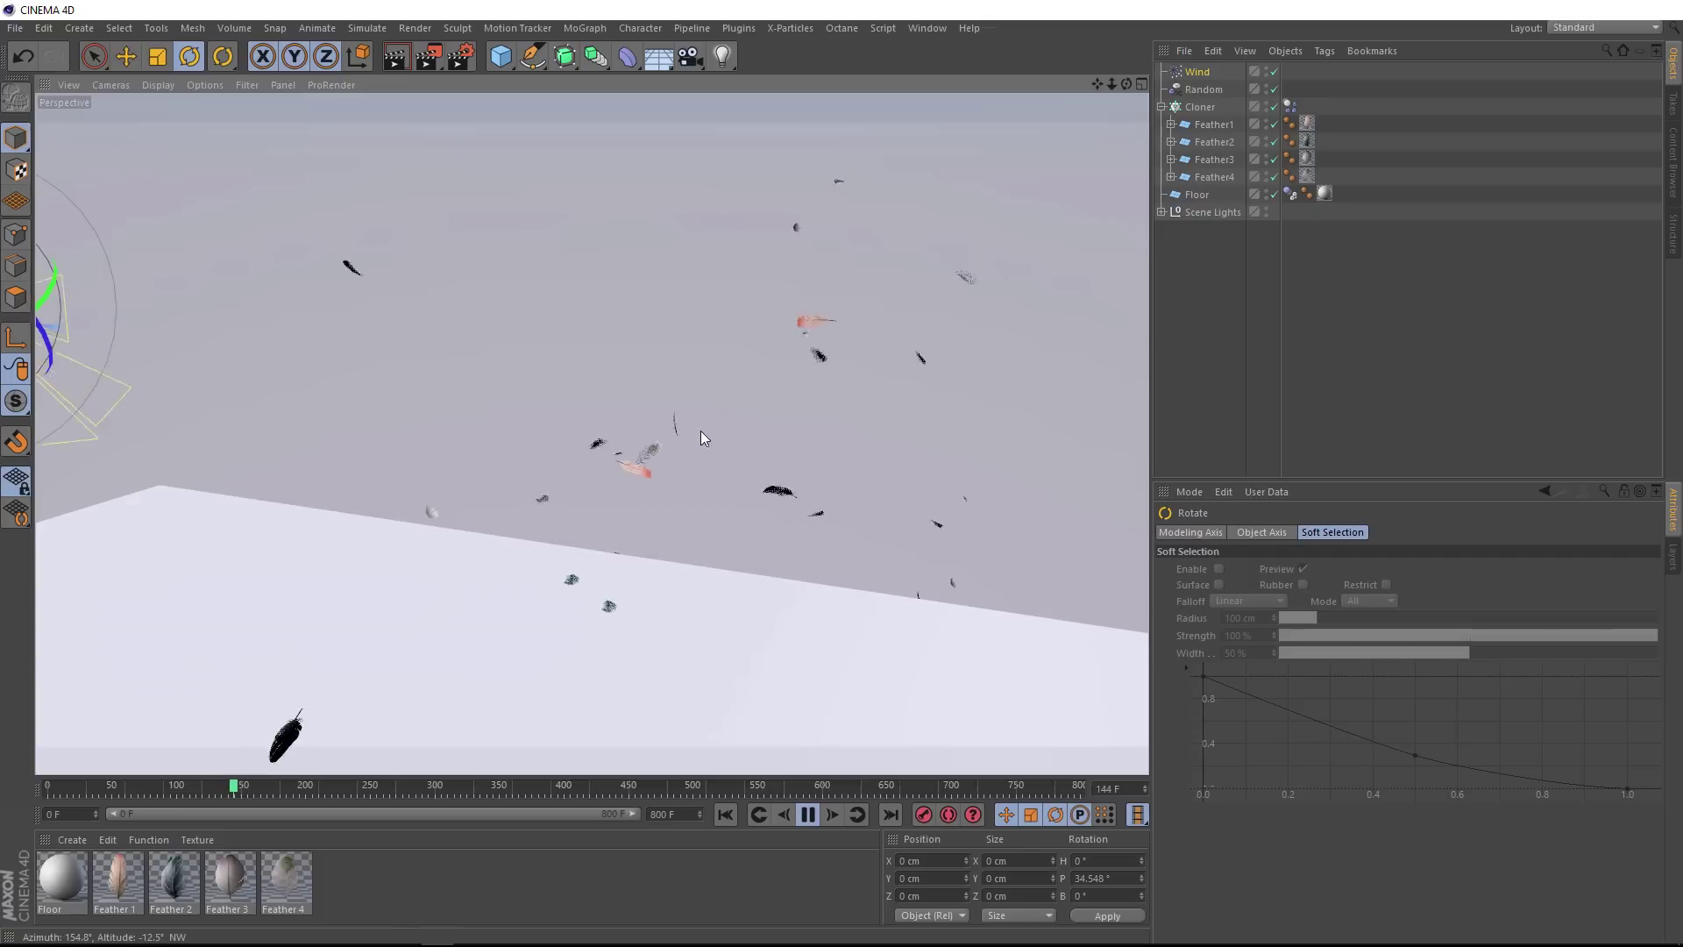
pyautogui.keyDown('alt'); pyautogui.moveTo(701, 429); pyautogui.dragTo(756, 433); pyautogui.keyUp('alt')
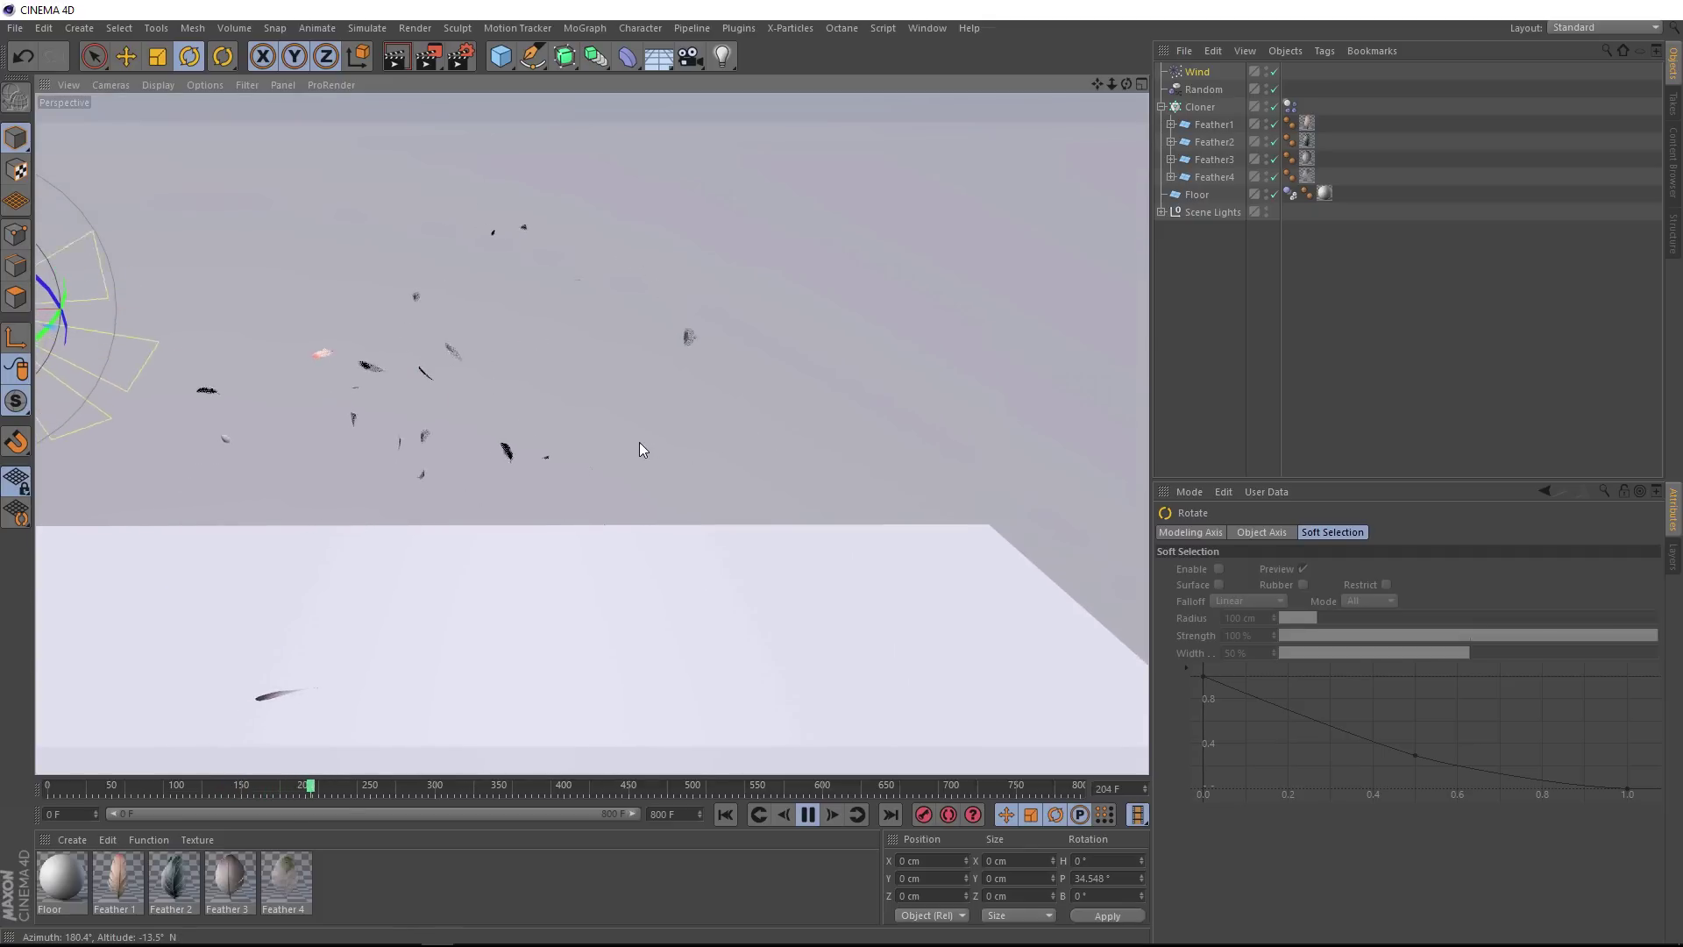
pyautogui.keyDown('alt'); pyautogui.moveTo(639, 443); pyautogui.dragTo(526, 455); pyautogui.keyUp('alt')
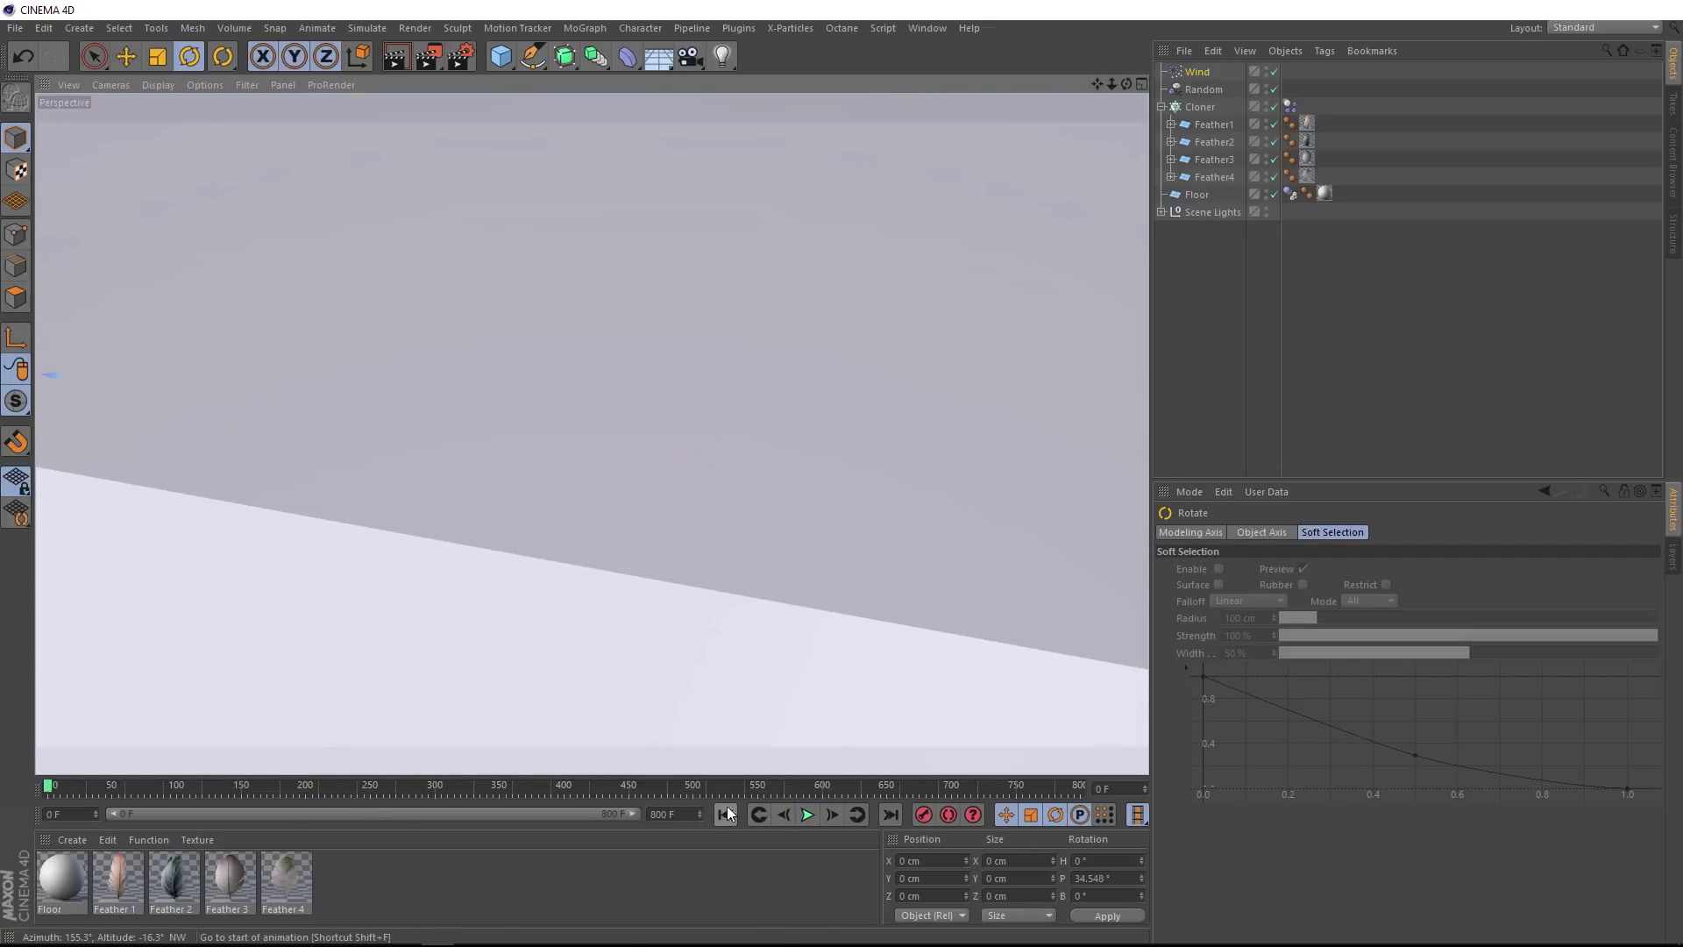
# Set the Cloner's Dynamics Body tag Drag to 80%
pyautogui.click(1288, 106)
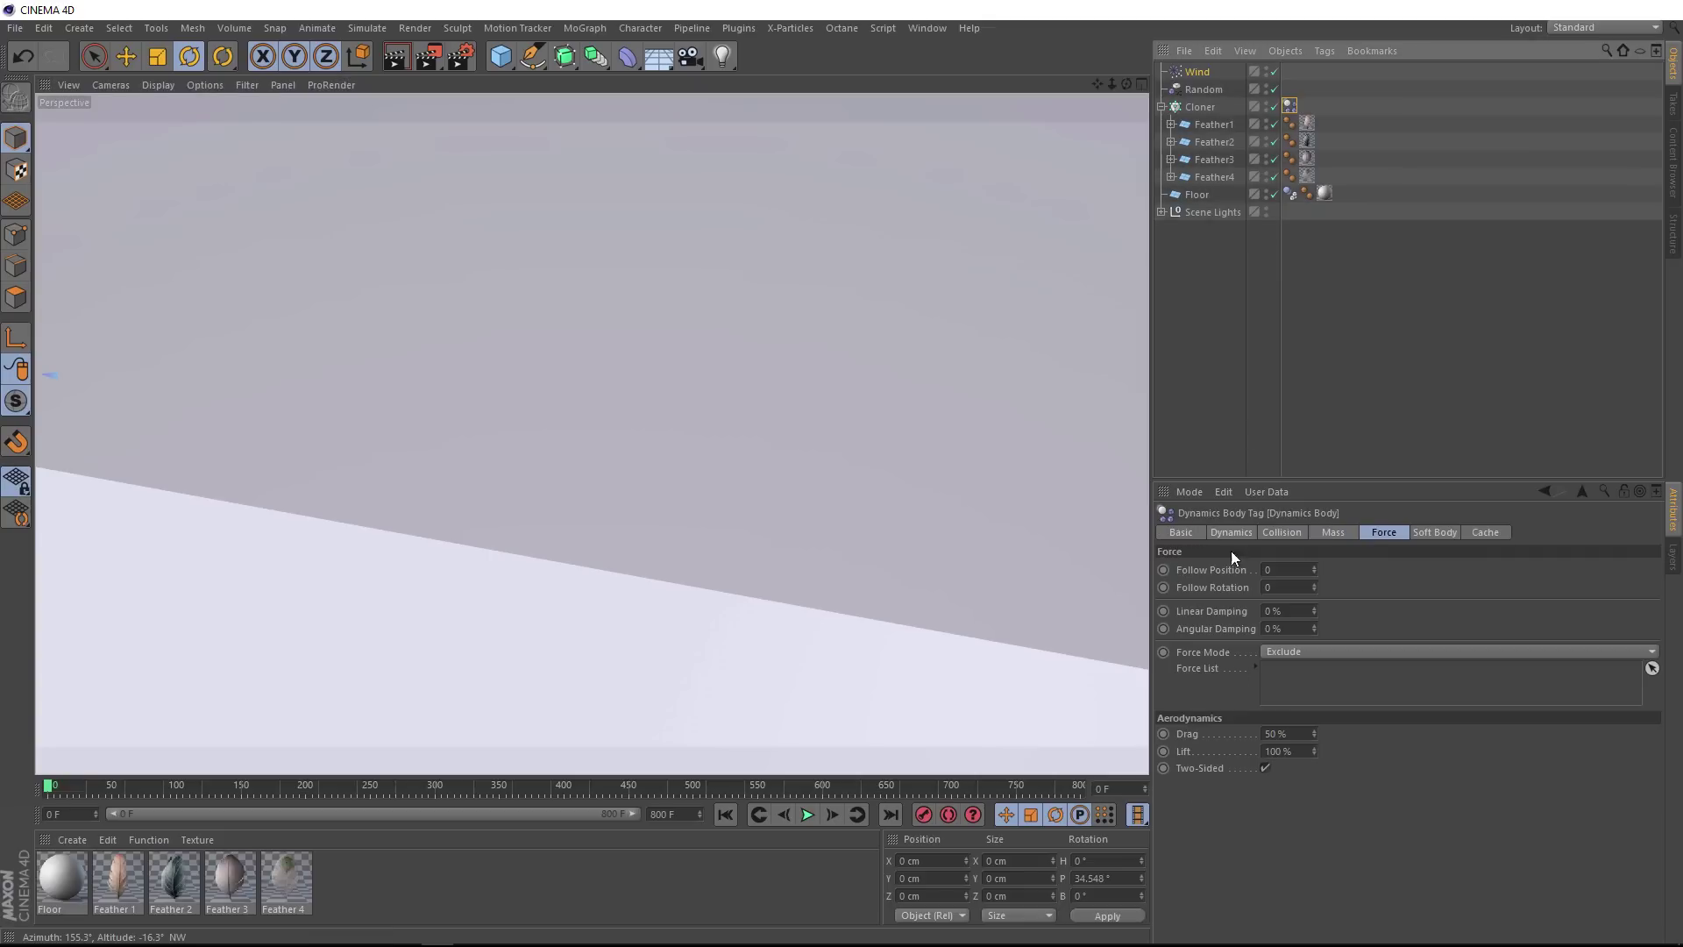
pyautogui.doubleClick(1281, 733)
pyautogui.write('8')
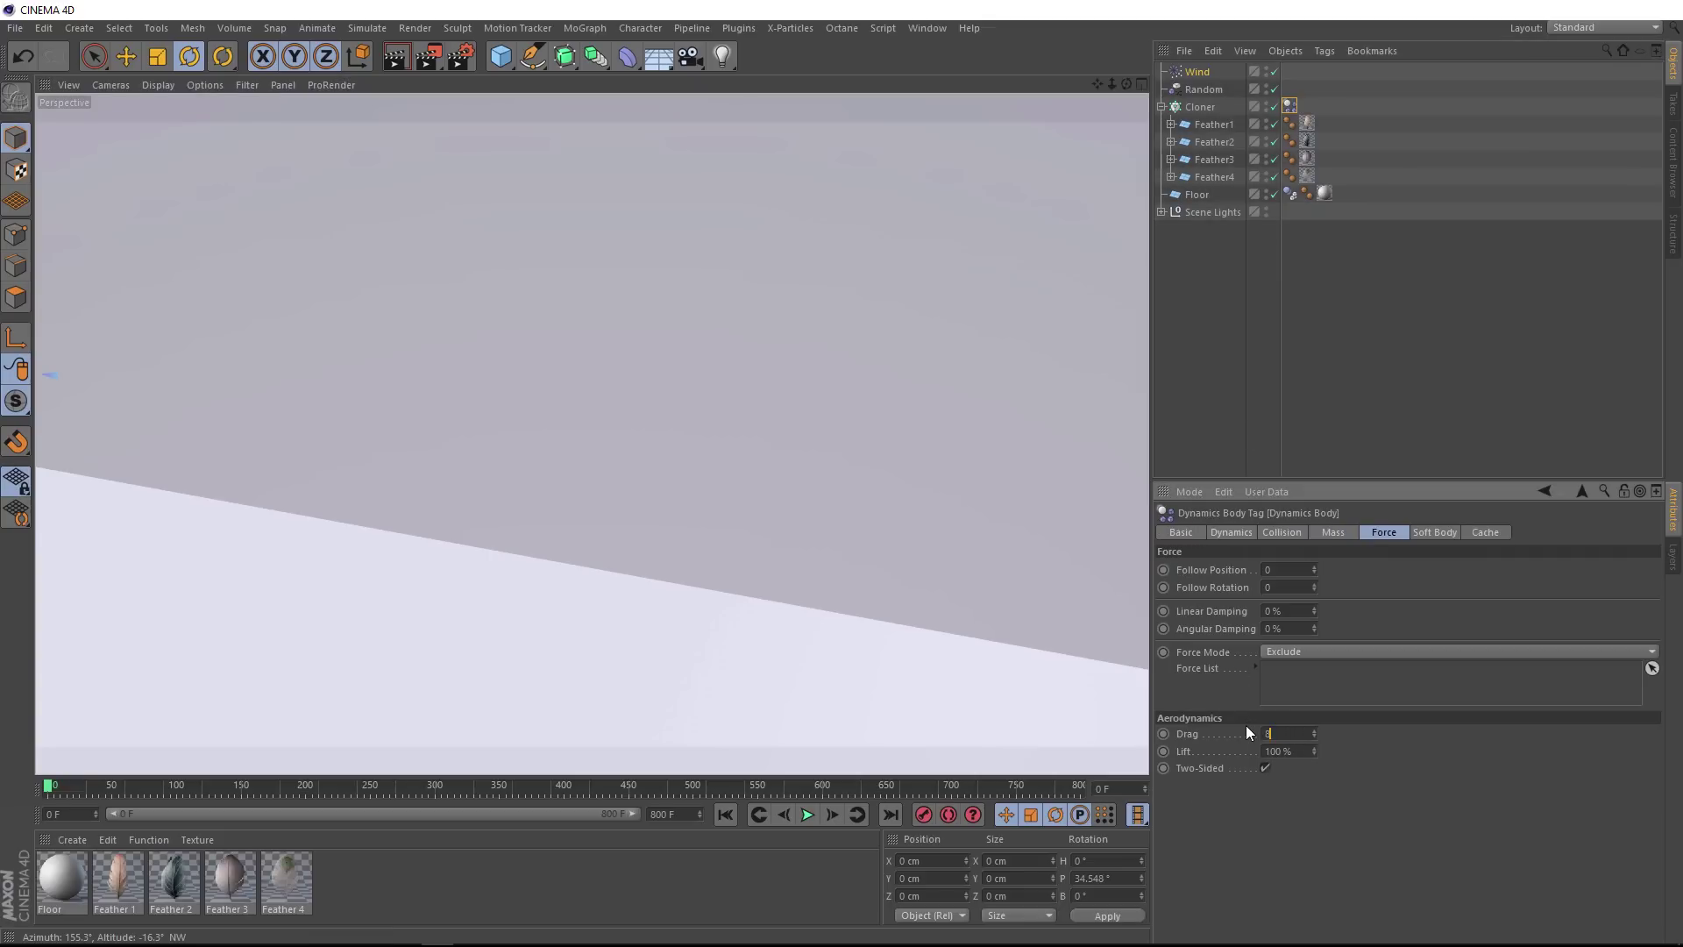
pyautogui.write('0')
pyautogui.press('Return')
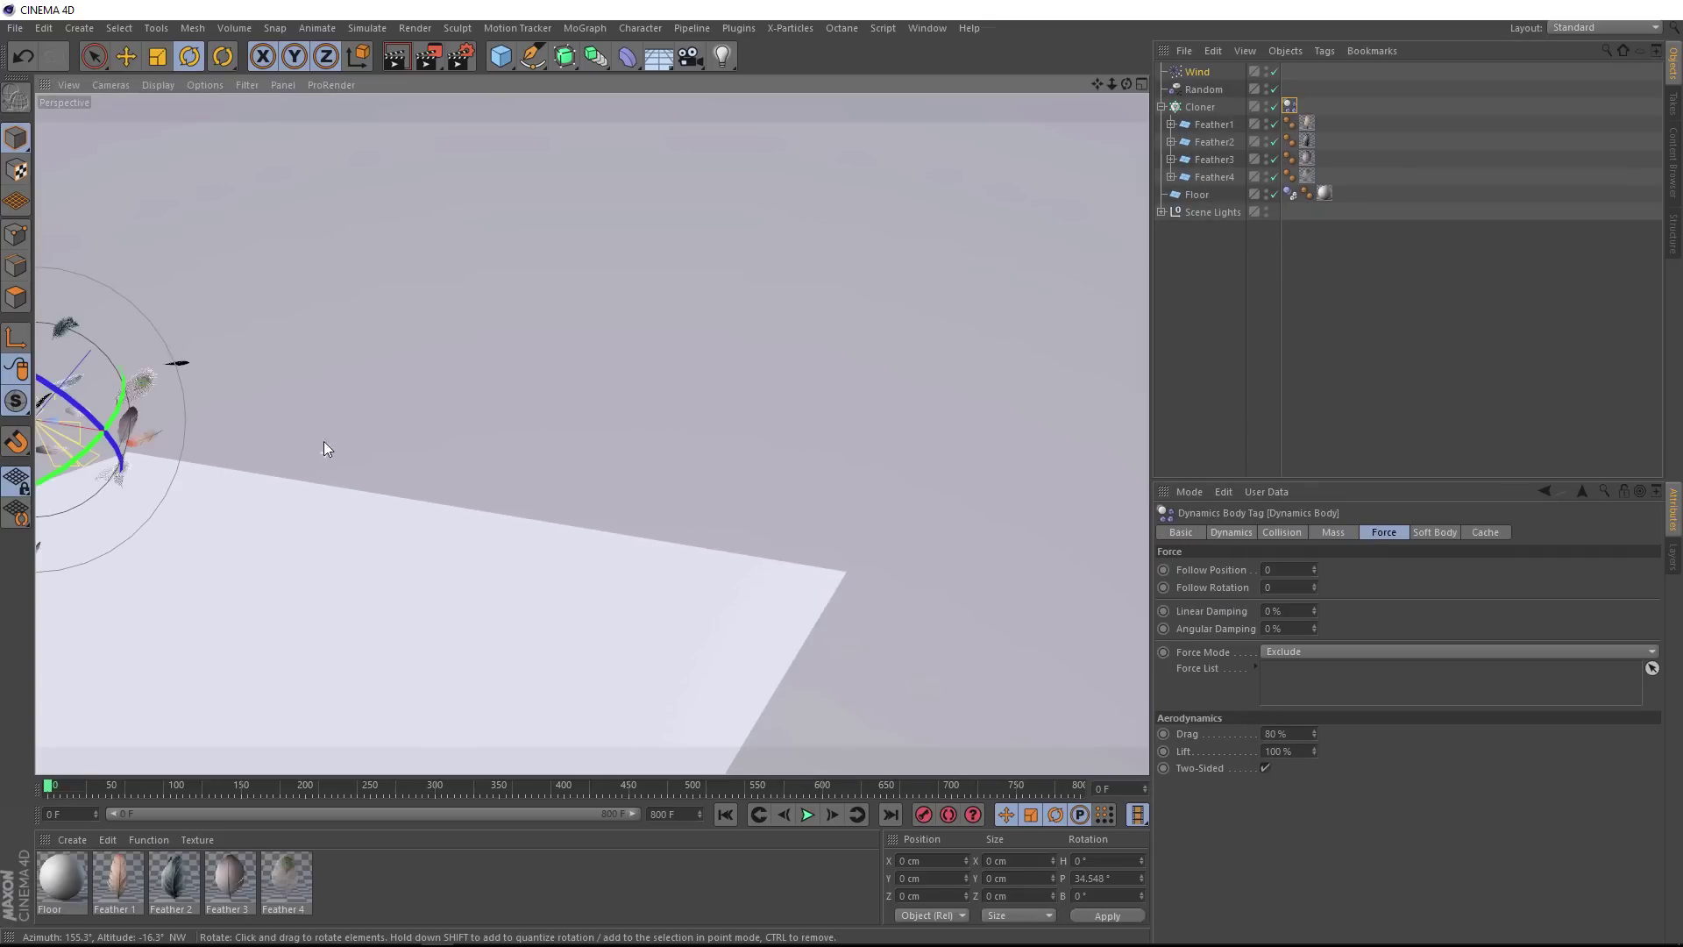
# Play the simulation and orbit to watch the slower-drifting feathers
pyautogui.keyDown('alt'); pyautogui.moveTo(323, 449); pyautogui.dragTo(555, 521, button='middle'); pyautogui.keyUp('alt')
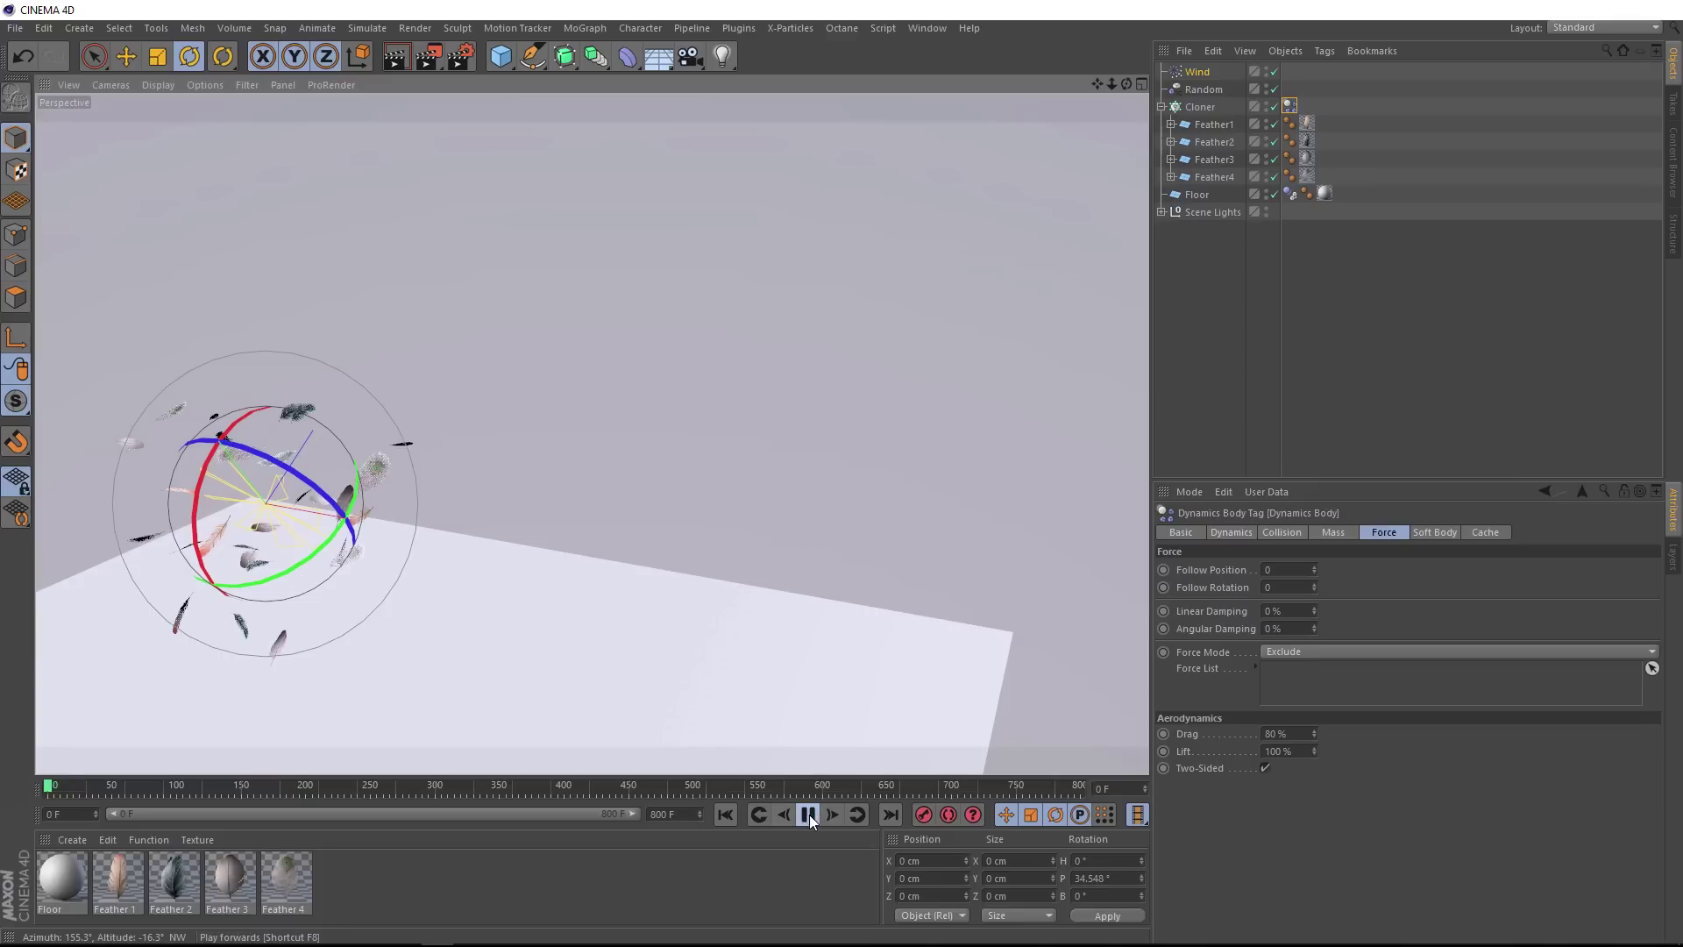
pyautogui.keyDown('alt'); pyautogui.moveTo(469, 512); pyautogui.dragTo(644, 593); pyautogui.keyUp('alt')
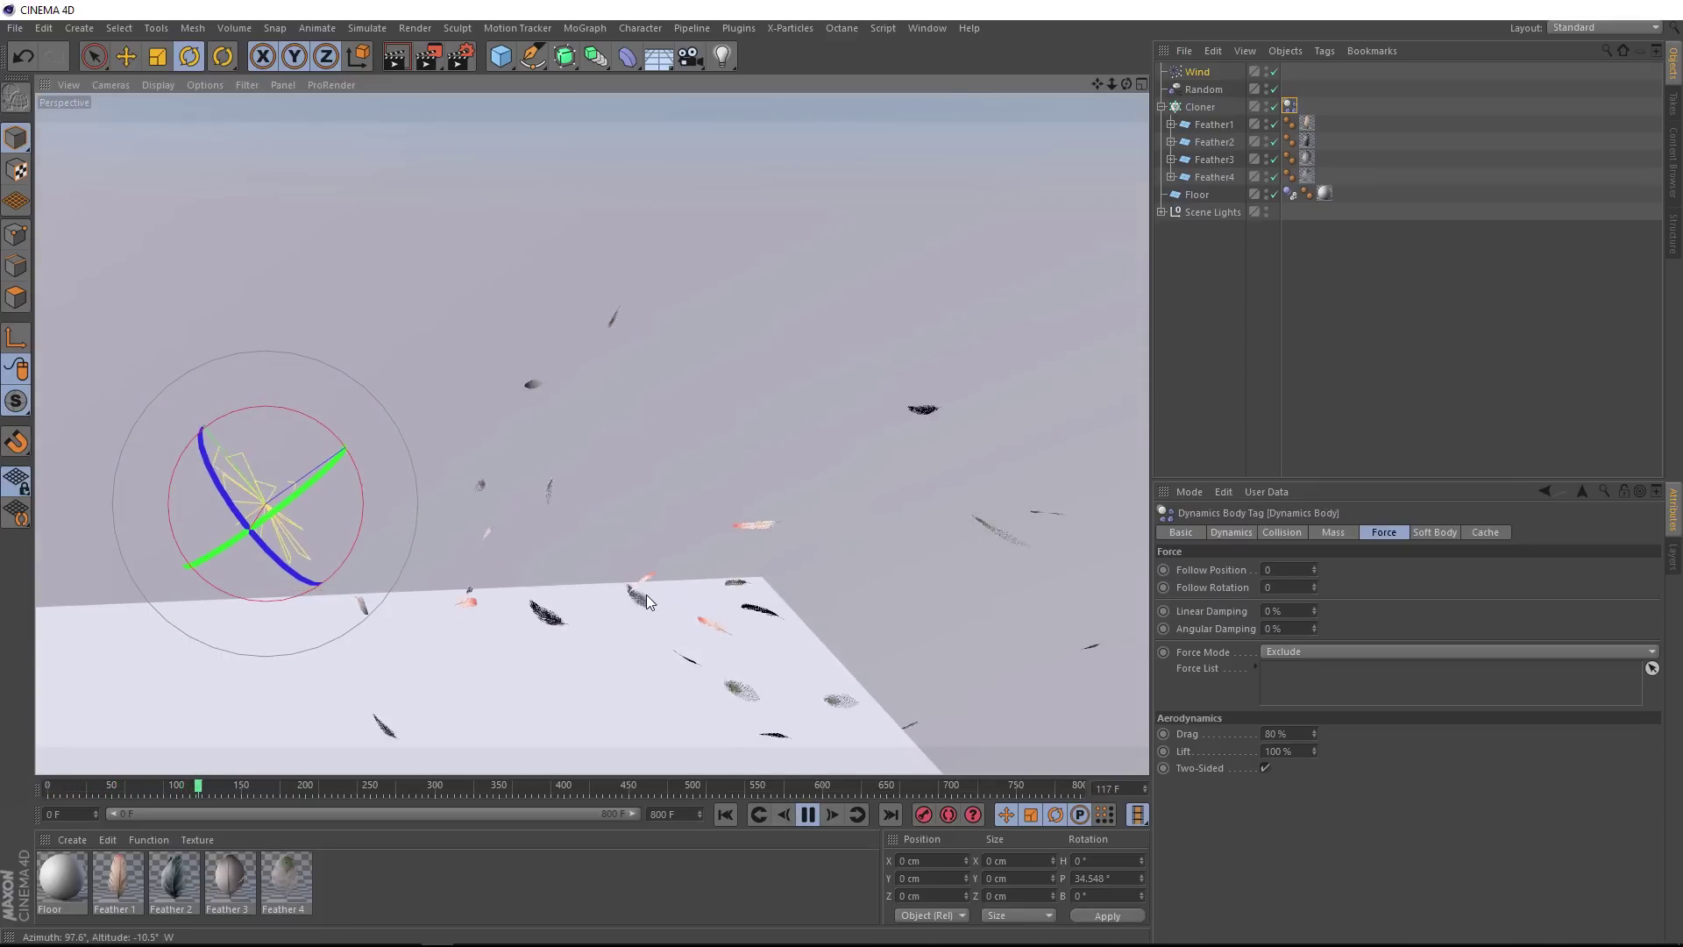
pyautogui.keyDown('alt'); pyautogui.moveTo(780, 615); pyautogui.dragTo(864, 608); pyautogui.keyUp('alt')
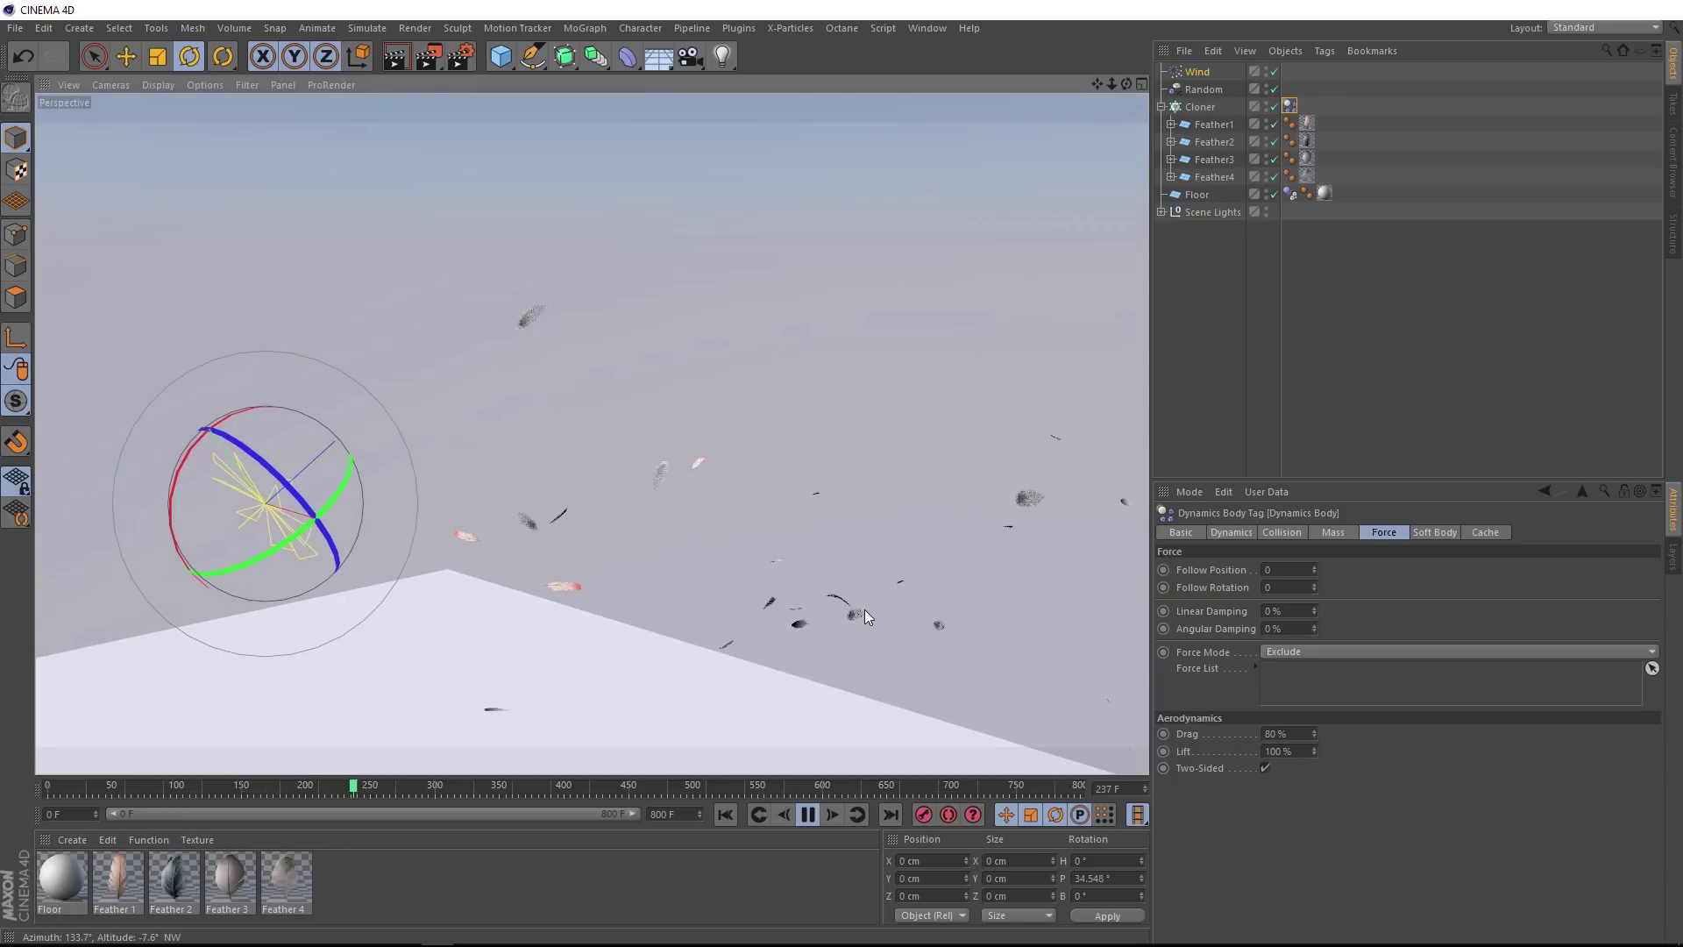
# Rewind and replay the simulation without wind, watching the feathers settle onto the floor
pyautogui.click(807, 814)
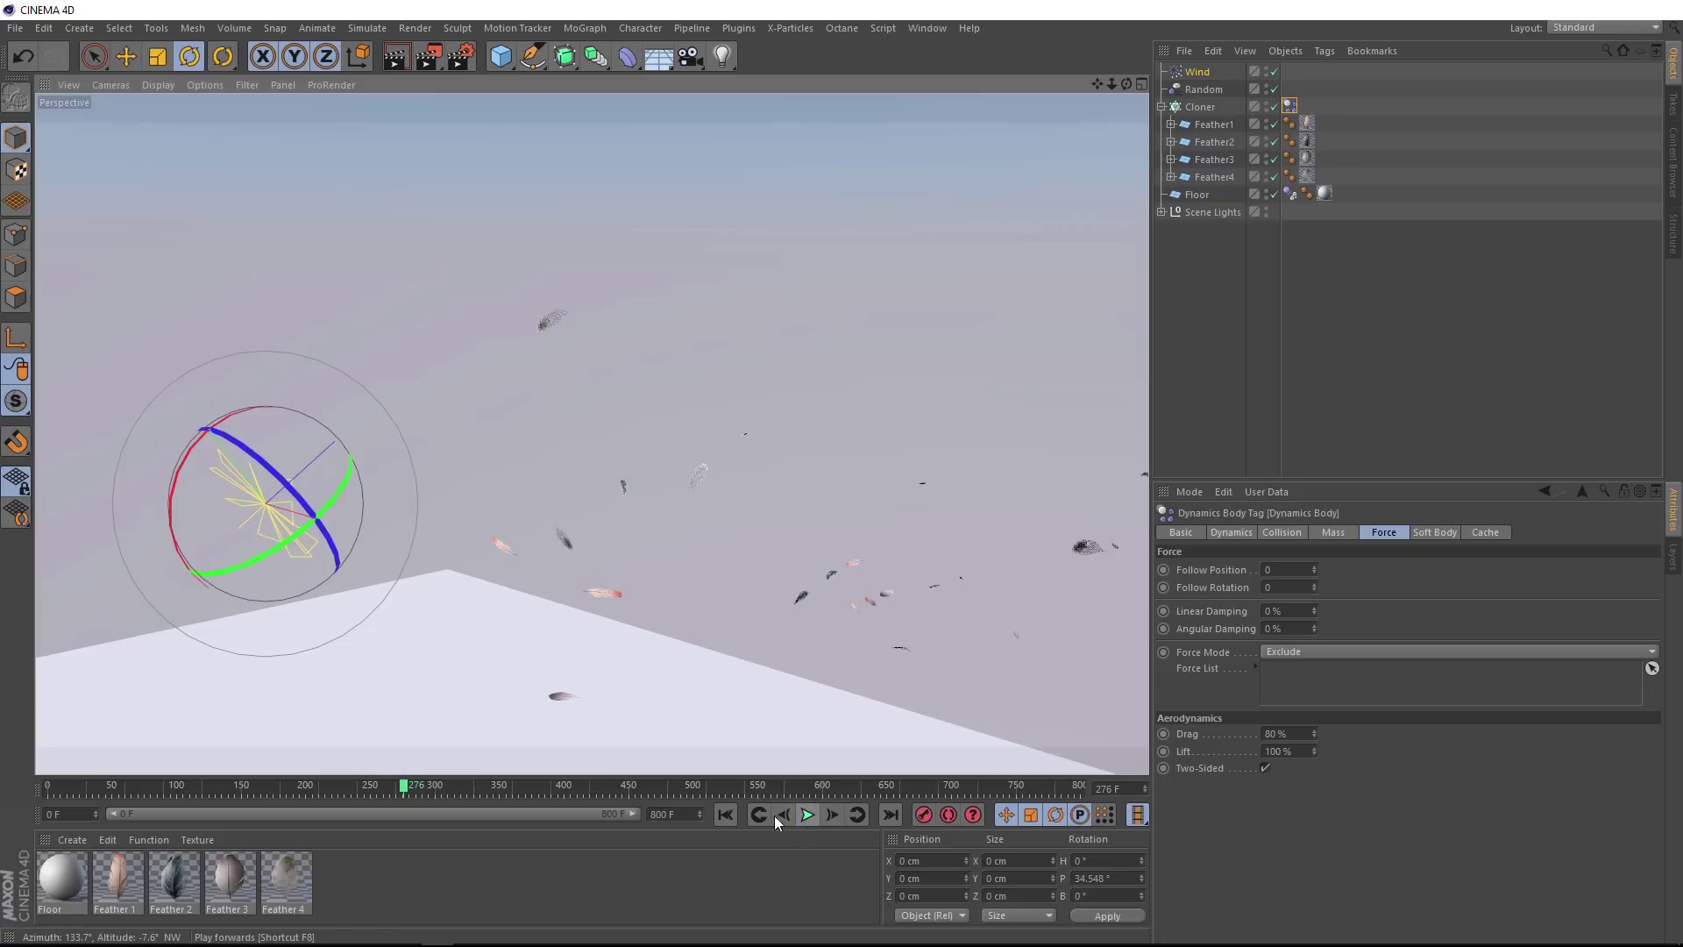
pyautogui.click(724, 815)
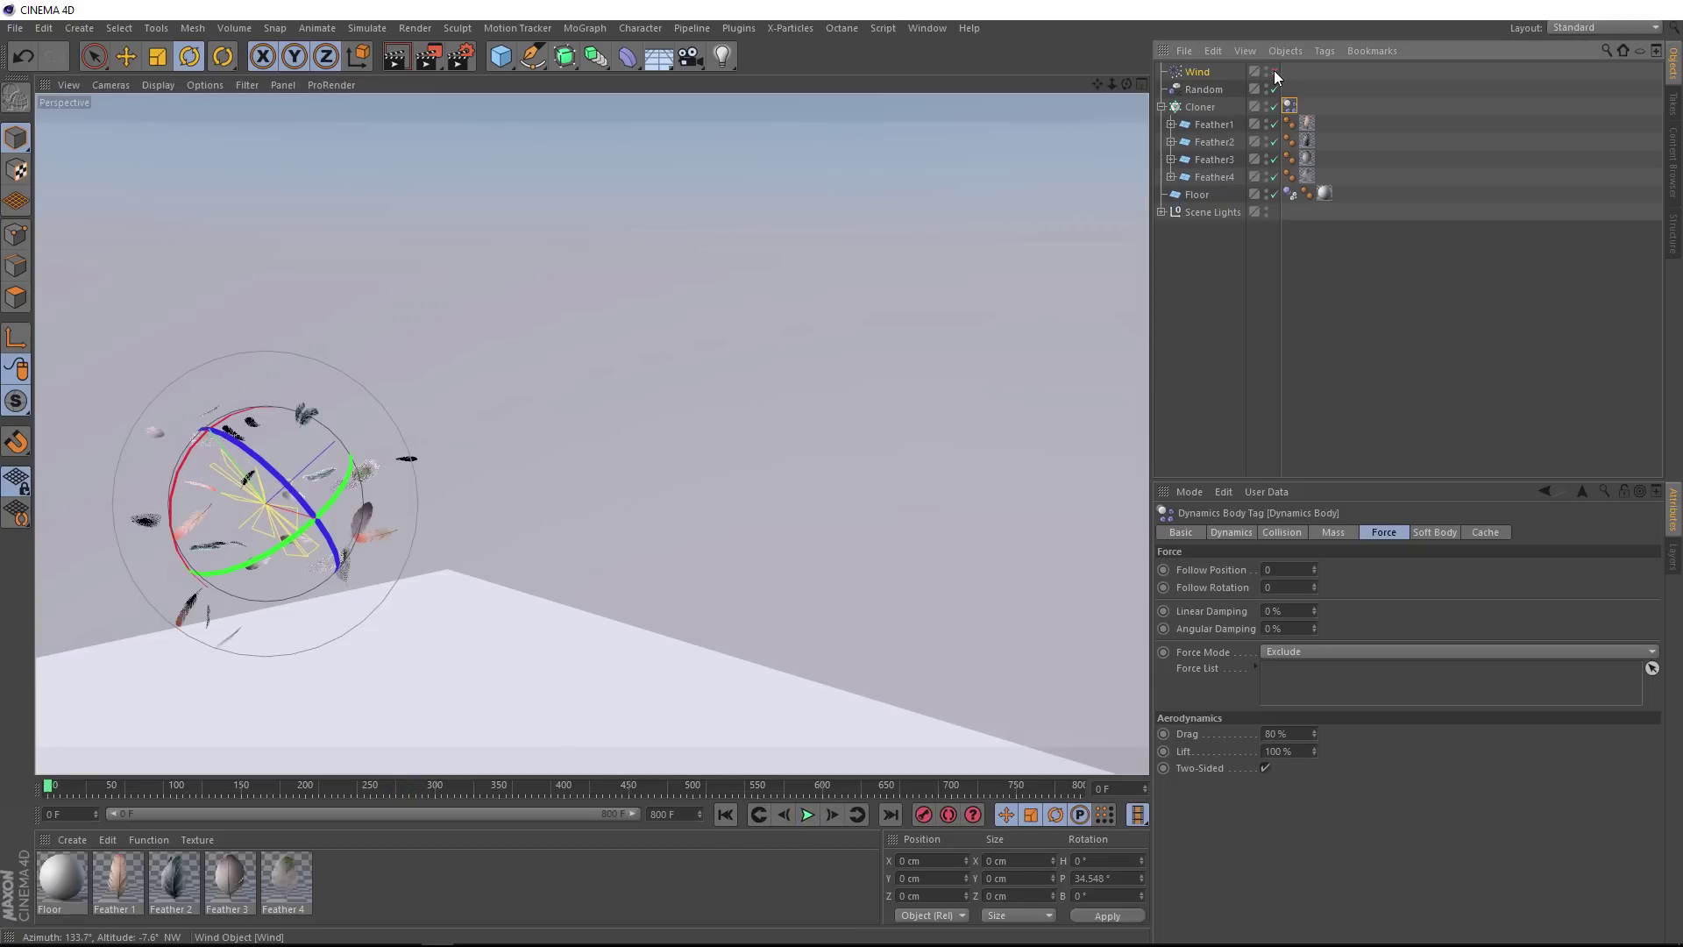
pyautogui.keyDown('alt'); pyautogui.moveTo(418, 524); pyautogui.dragTo(541, 559); pyautogui.keyUp('alt')
pyautogui.click(808, 815)
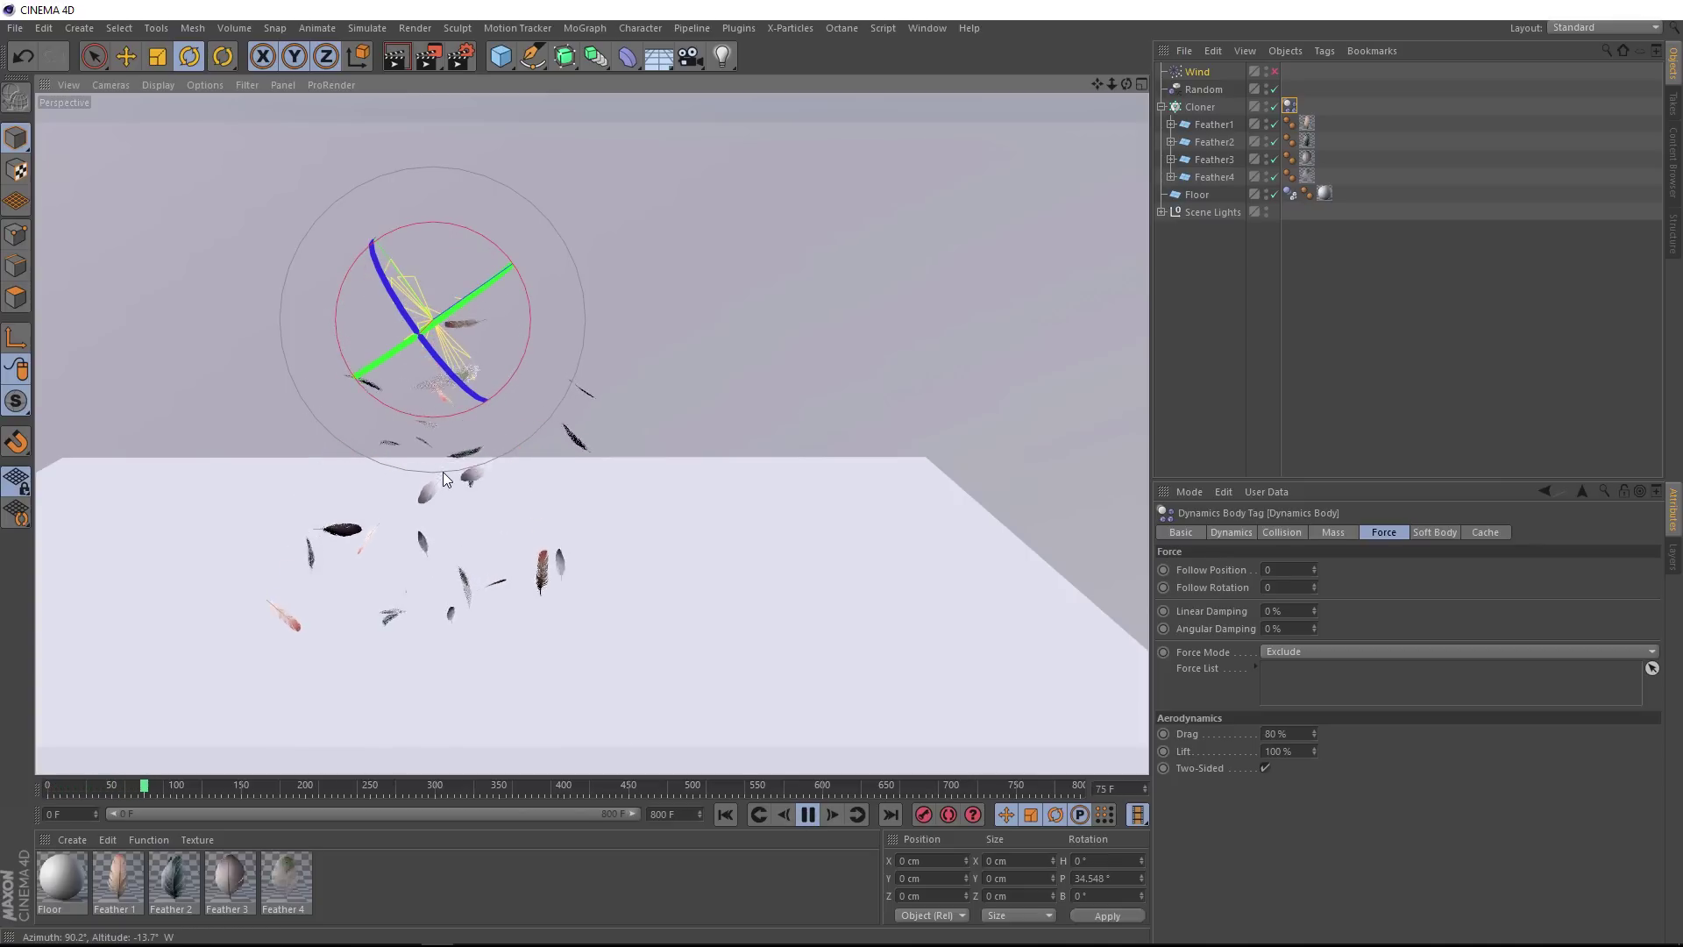
pyautogui.keyDown('alt'); pyautogui.moveTo(440, 473); pyautogui.dragTo(447, 507, button='middle'); pyautogui.keyUp('alt')
pyautogui.keyDown('alt'); pyautogui.moveTo(447, 507); pyautogui.dragTo(449, 599); pyautogui.keyUp('alt')
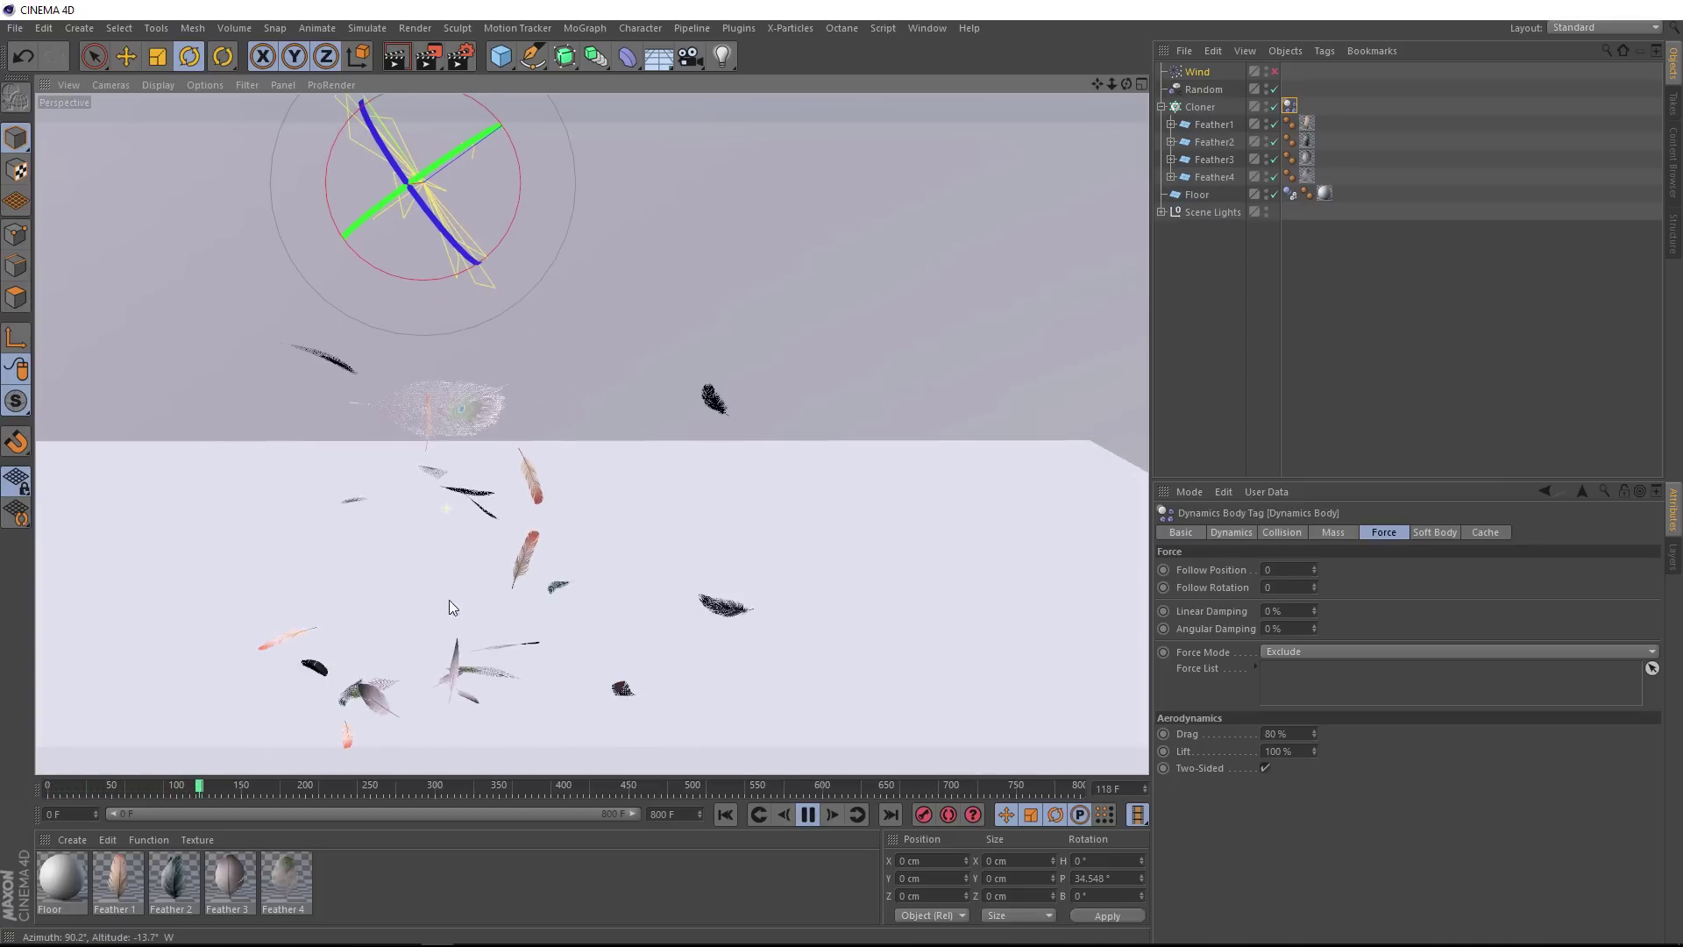
pyautogui.keyDown('alt'); pyautogui.moveTo(462, 689); pyautogui.dragTo(694, 689); pyautogui.keyUp('alt')
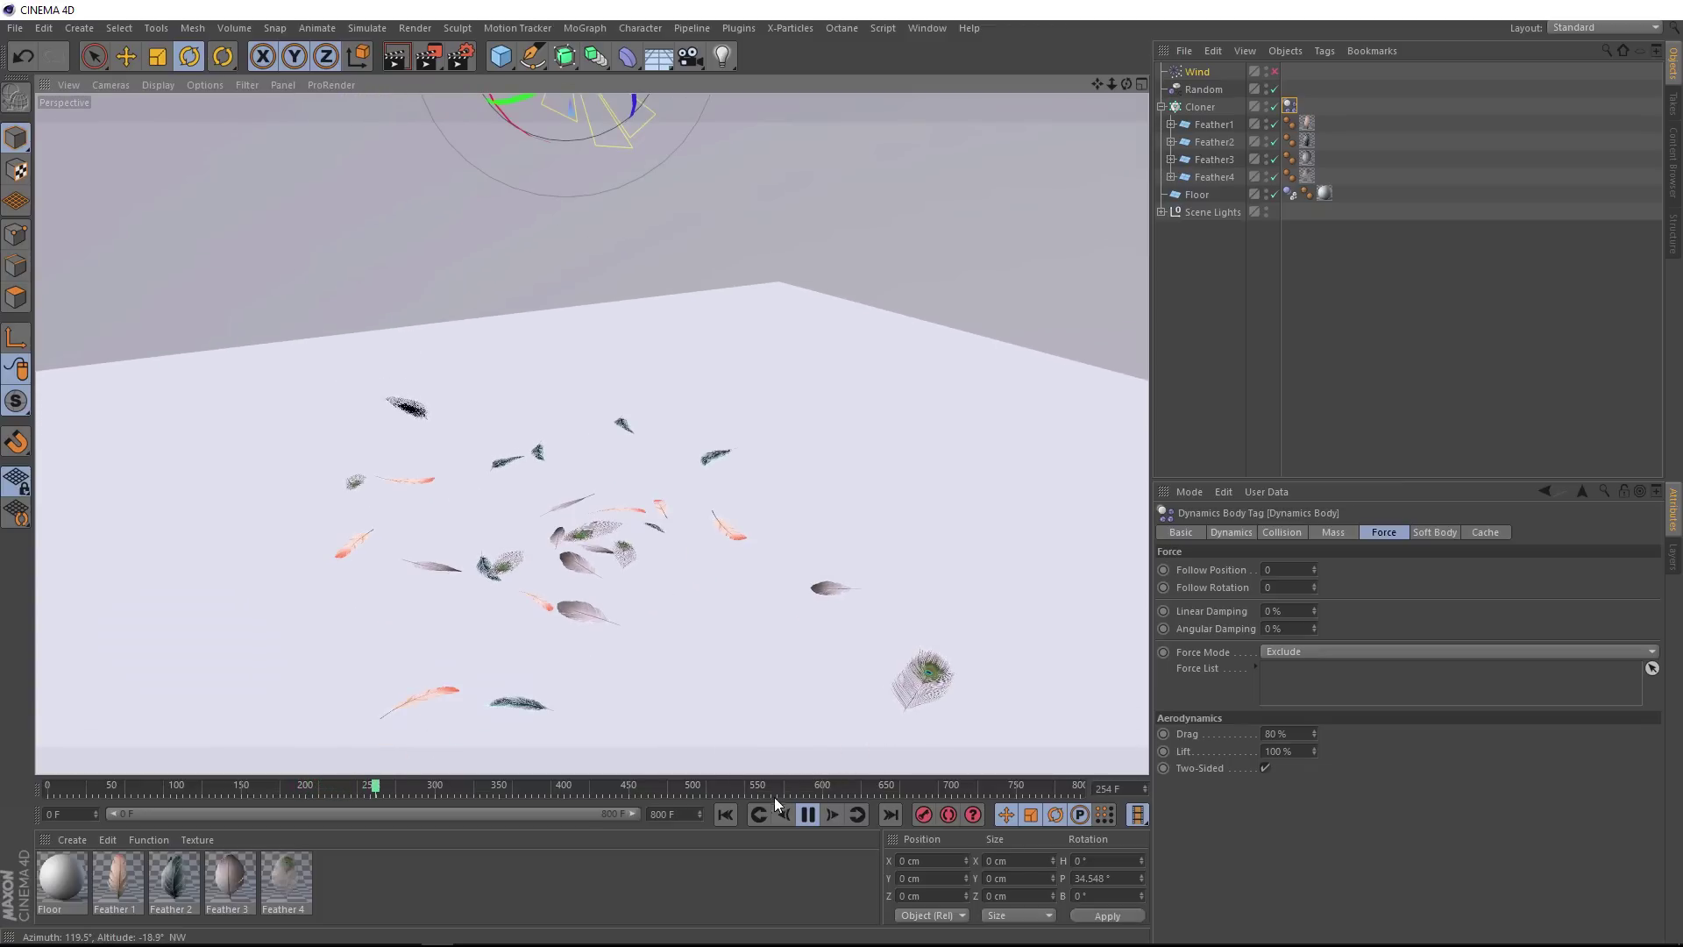
pyautogui.click(725, 815)
pyautogui.keyDown('alt'); pyautogui.moveTo(728, 579); pyautogui.dragTo(622, 548); pyautogui.keyUp('alt')
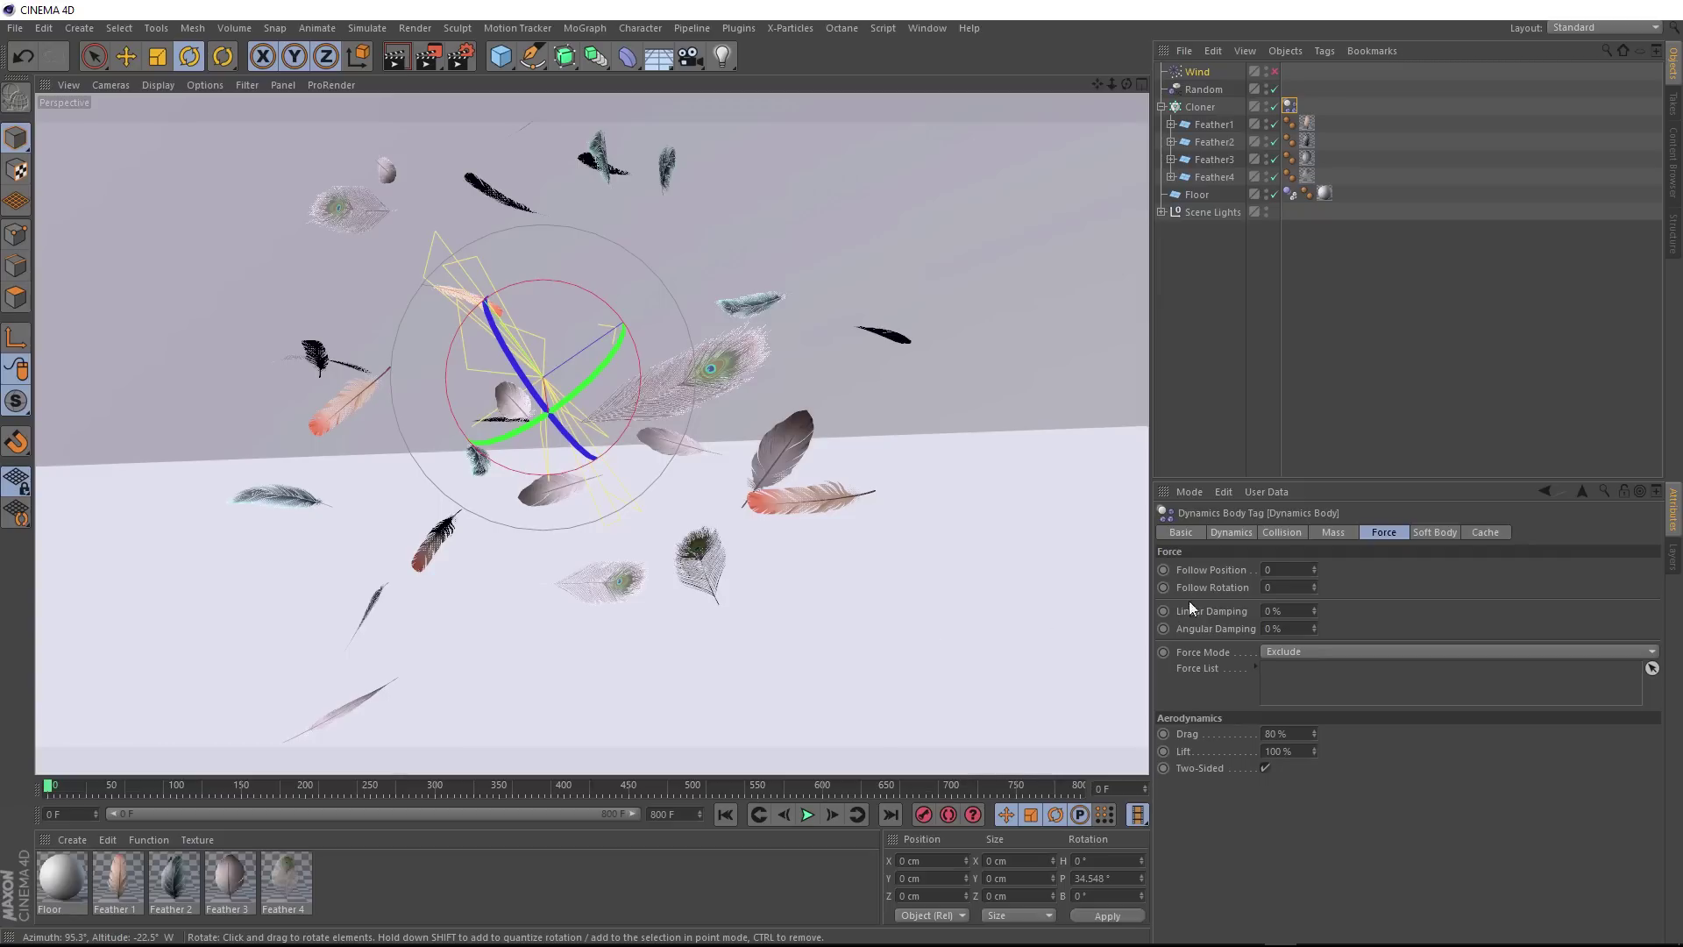
# Enable Custom Center in the Dynamics Body tag's Mass settings
pyautogui.click(1333, 532)
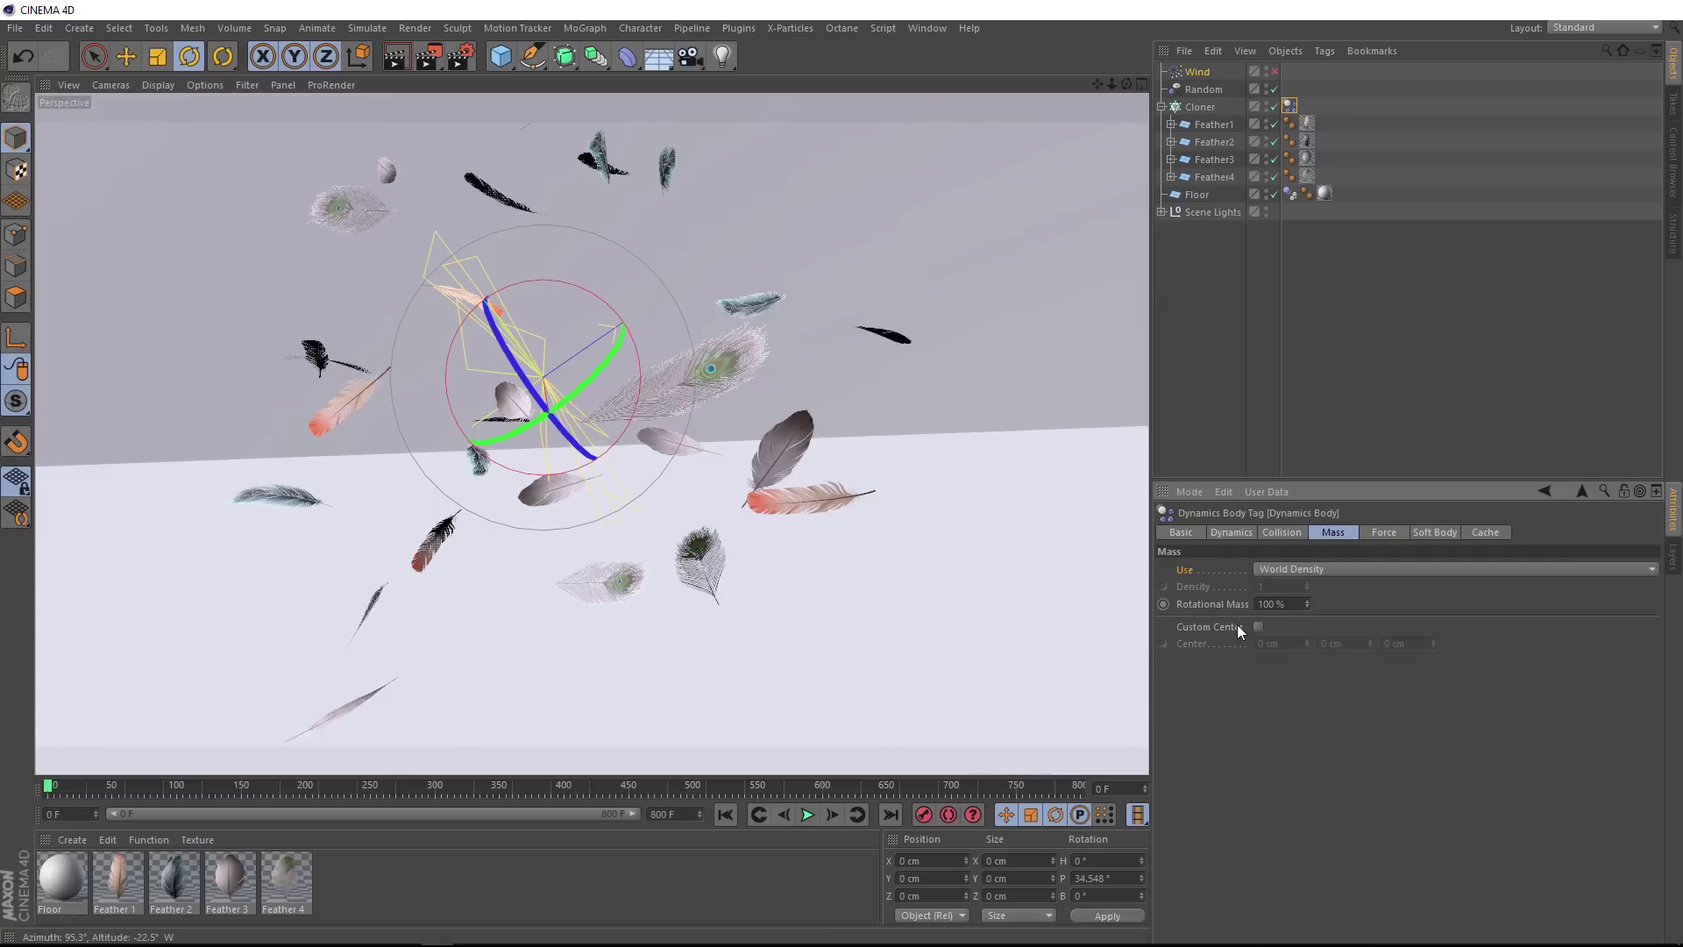
pyautogui.click(1259, 627)
pyautogui.keyDown('alt'); pyautogui.moveTo(625, 596); pyautogui.dragTo(671, 589); pyautogui.keyUp('alt')
# Play the simulation to test the dart-like falling, then stop and rewind to frame 0
pyautogui.click(806, 813)
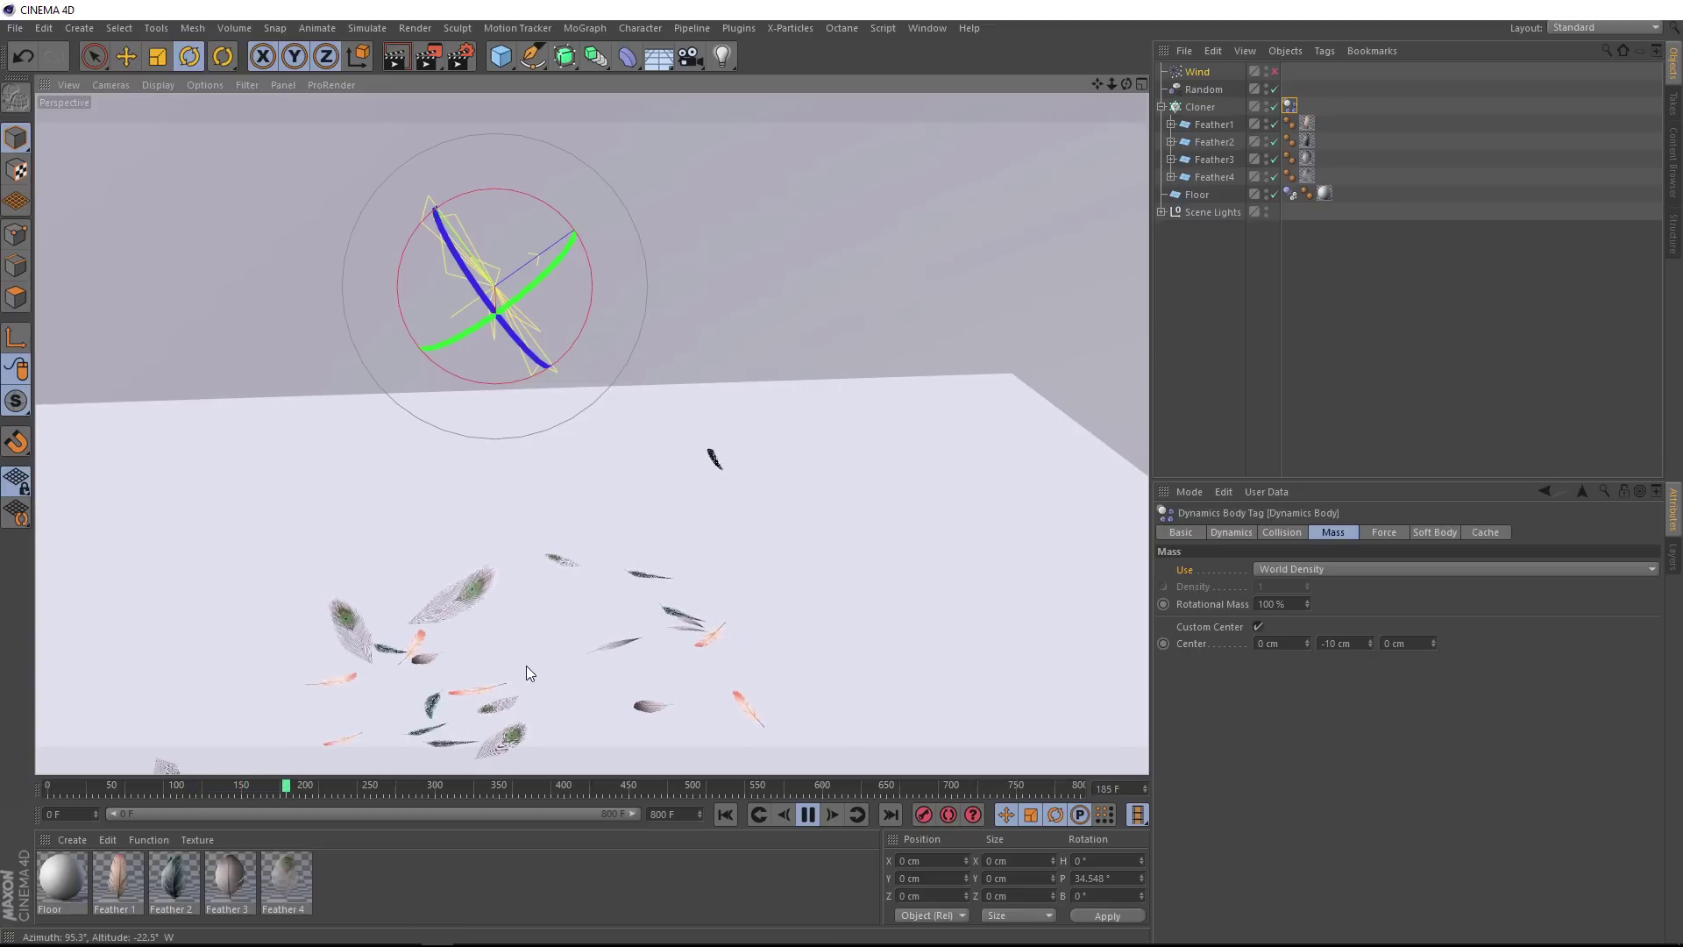
pyautogui.keyDown('alt'); pyautogui.moveTo(526, 665); pyautogui.dragTo(596, 510, button='middle'); pyautogui.keyUp('alt')
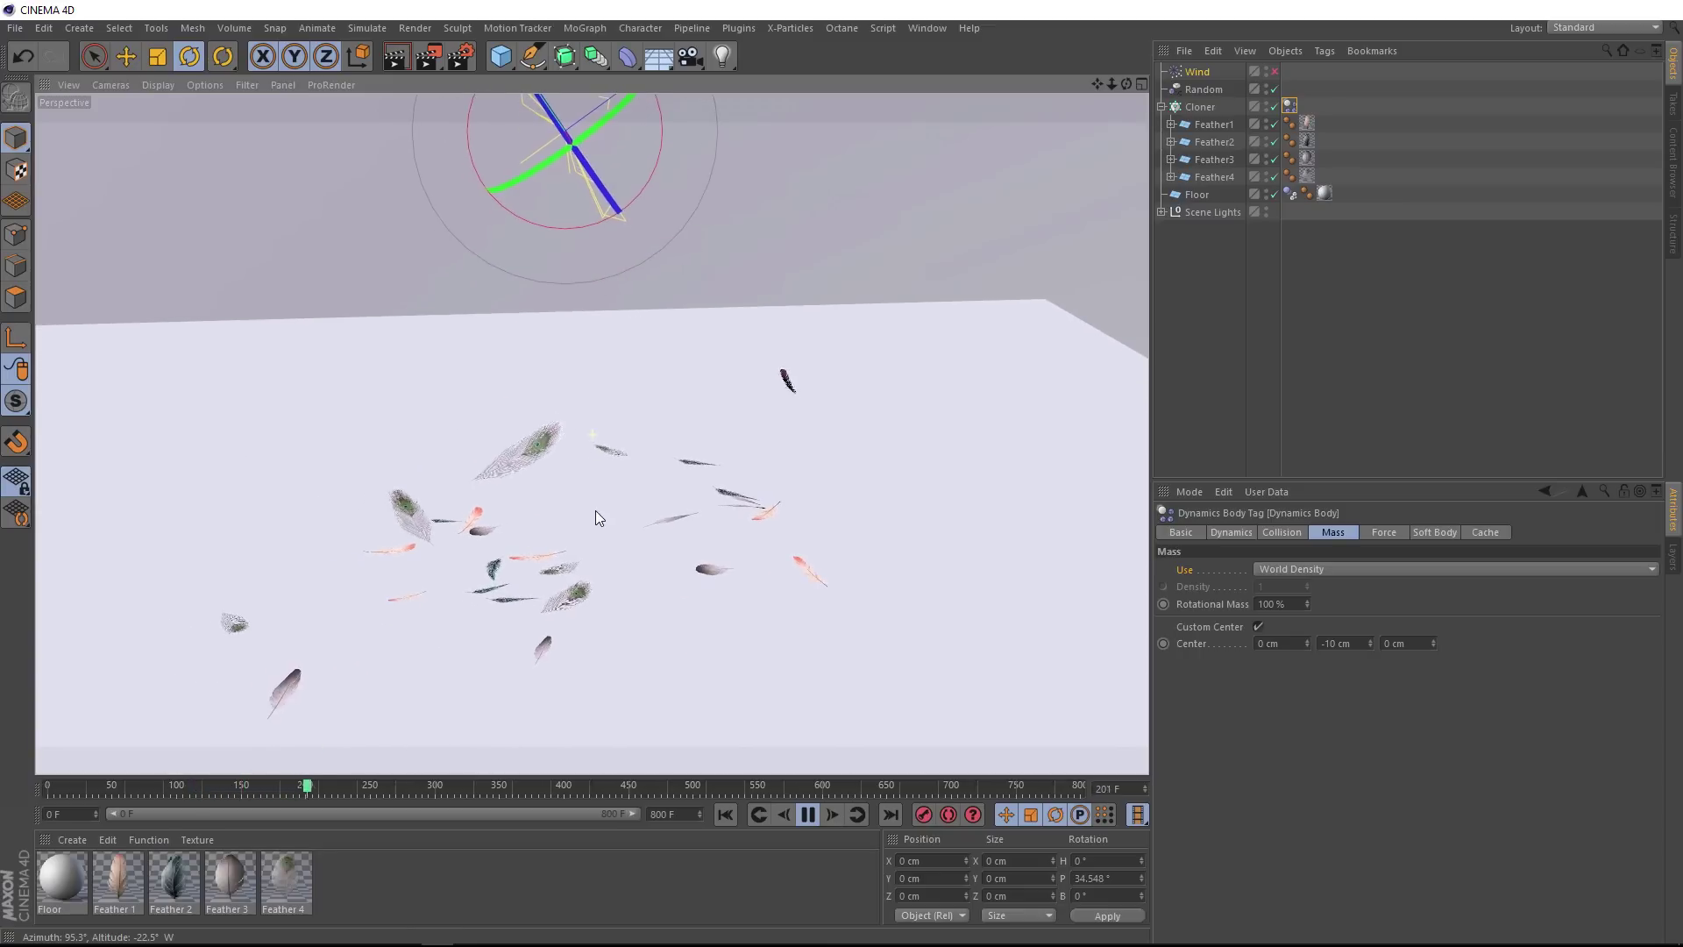
pyautogui.click(725, 814)
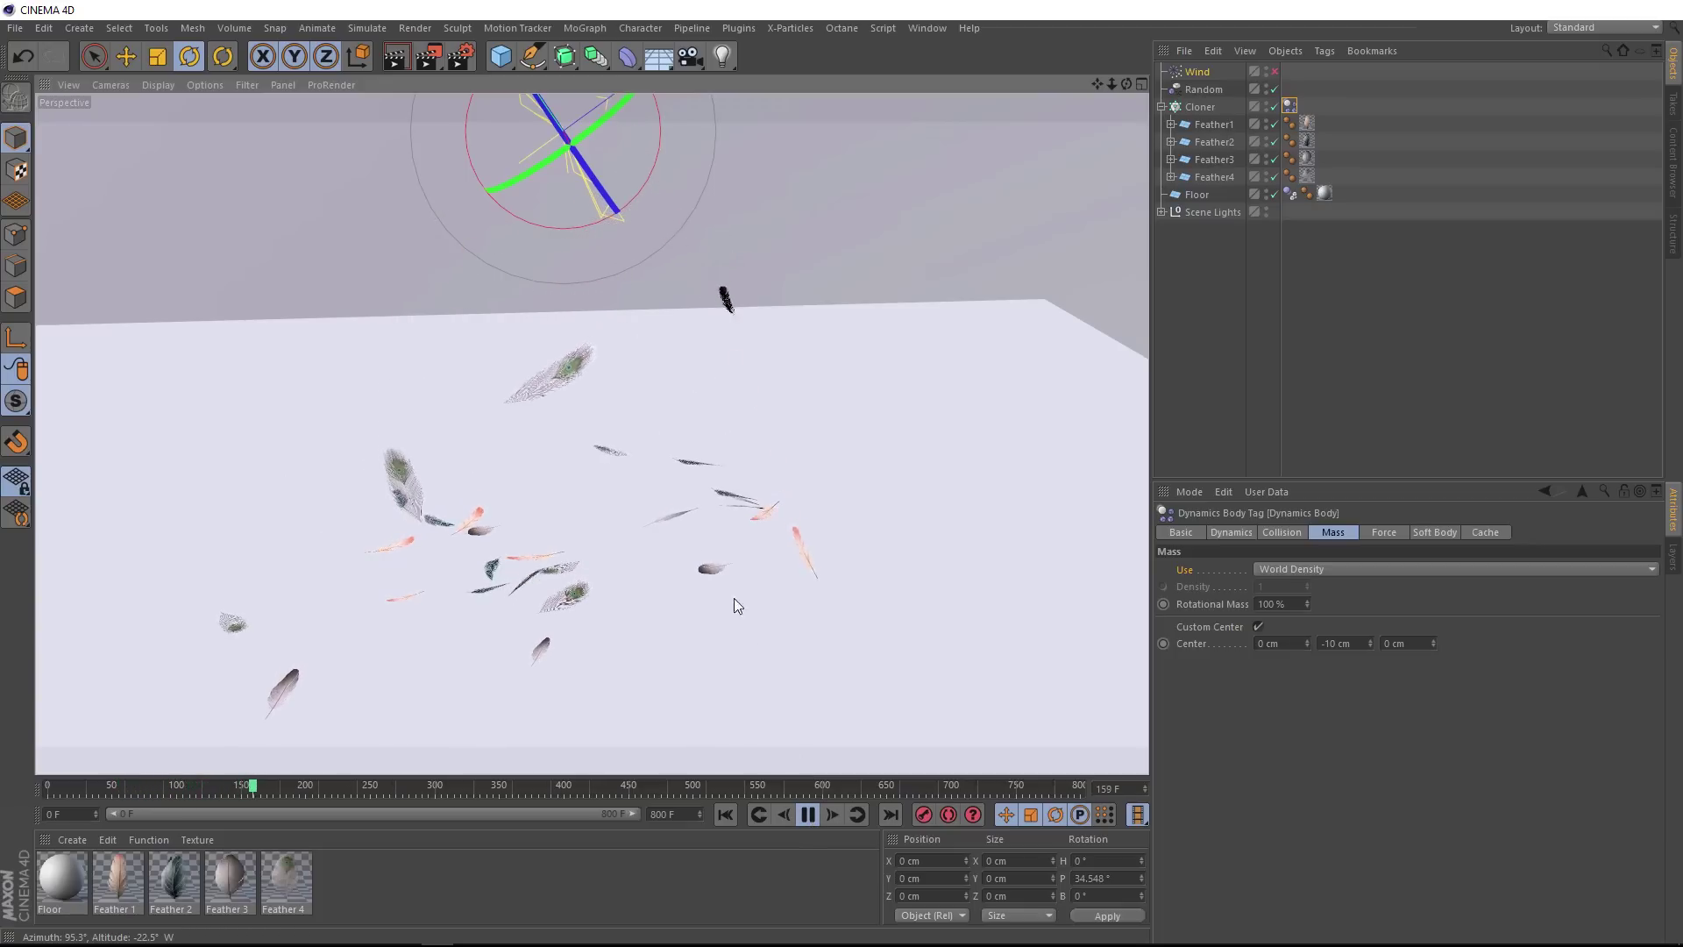
pyautogui.click(808, 815)
pyautogui.click(725, 814)
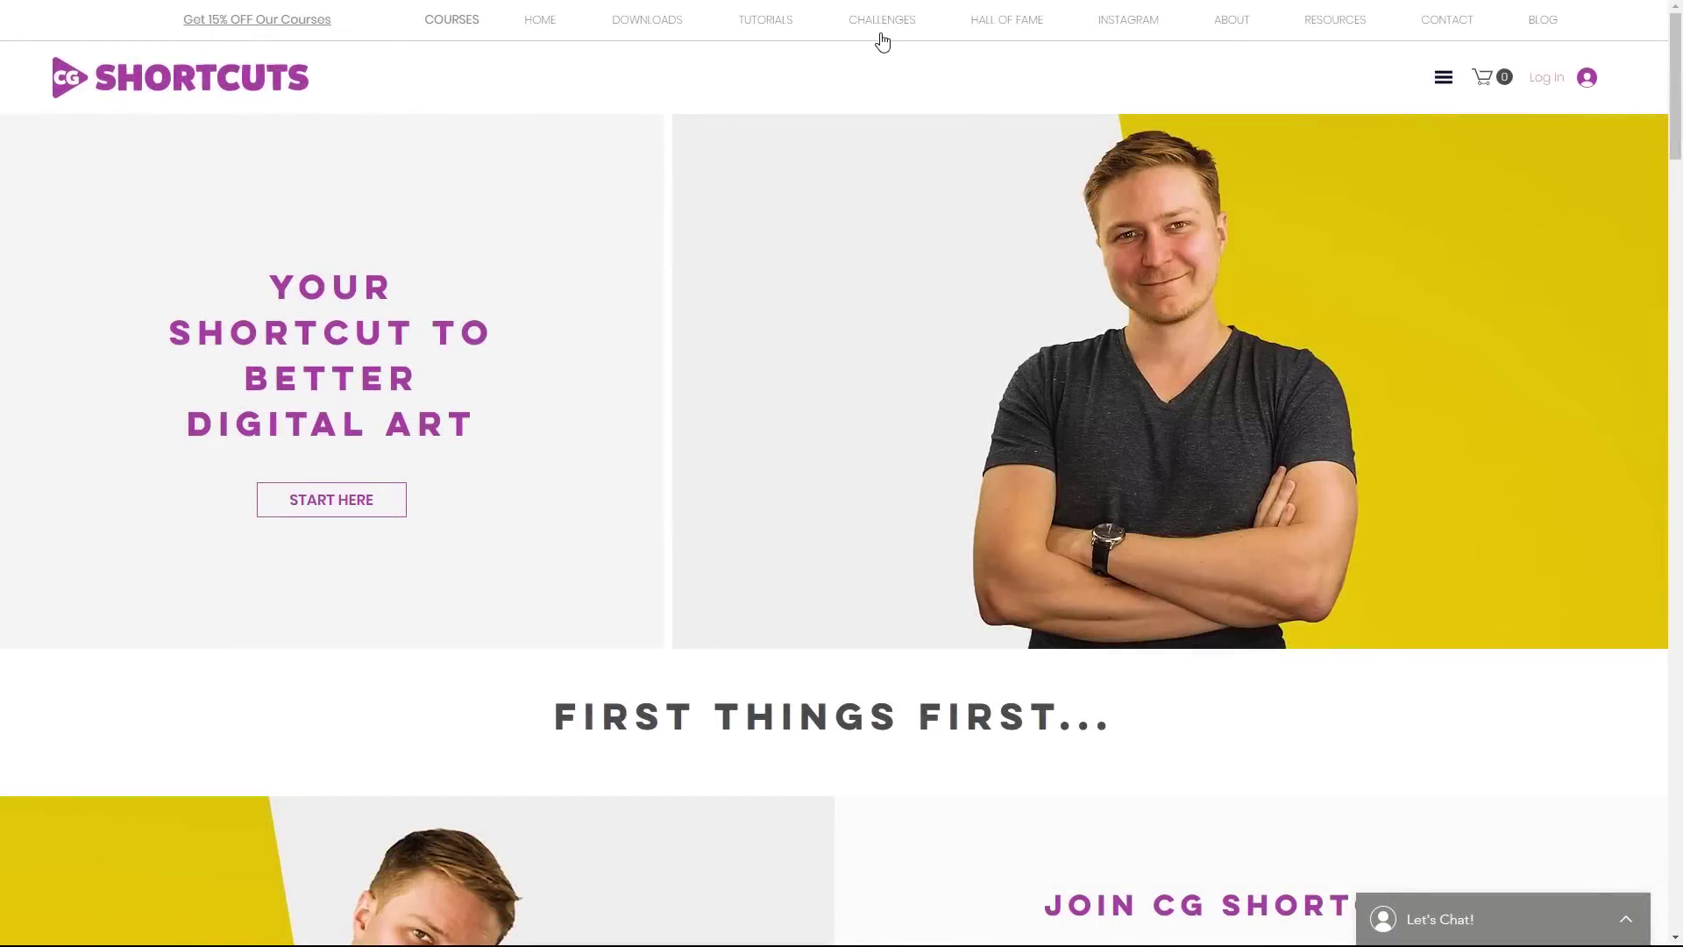
# Open the #SKULL tile from the 2019 grid on the CG Shortcuts Challenges page
pyautogui.click(882, 41)
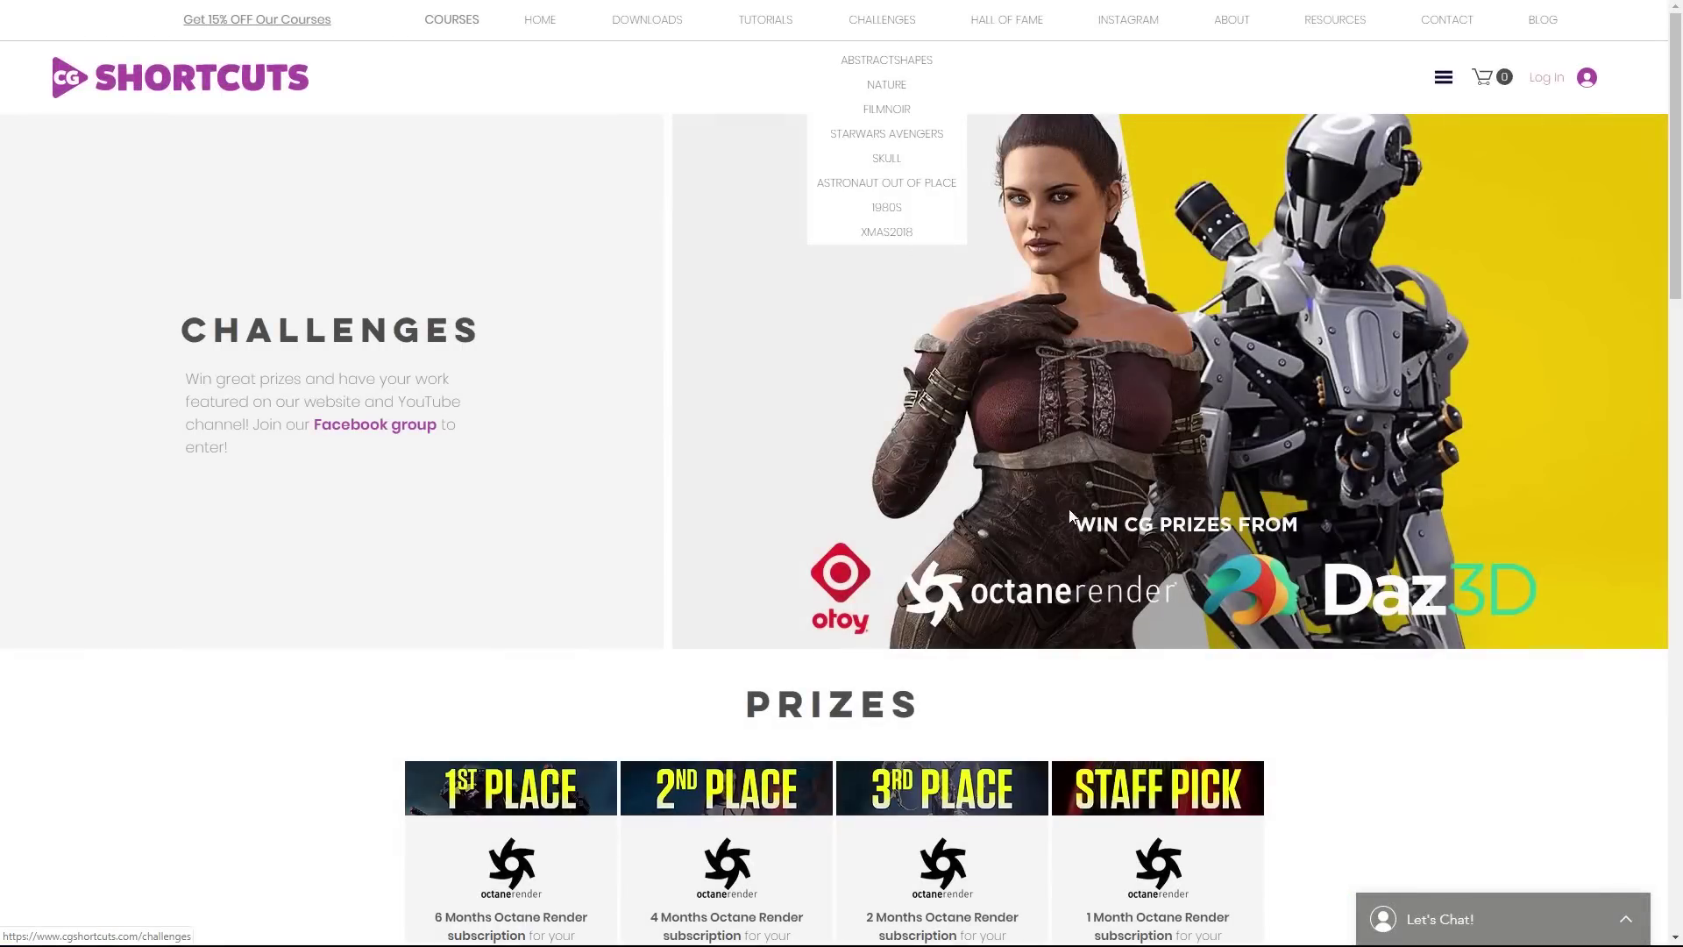
pyautogui.scroll(-10, 1241, 576)
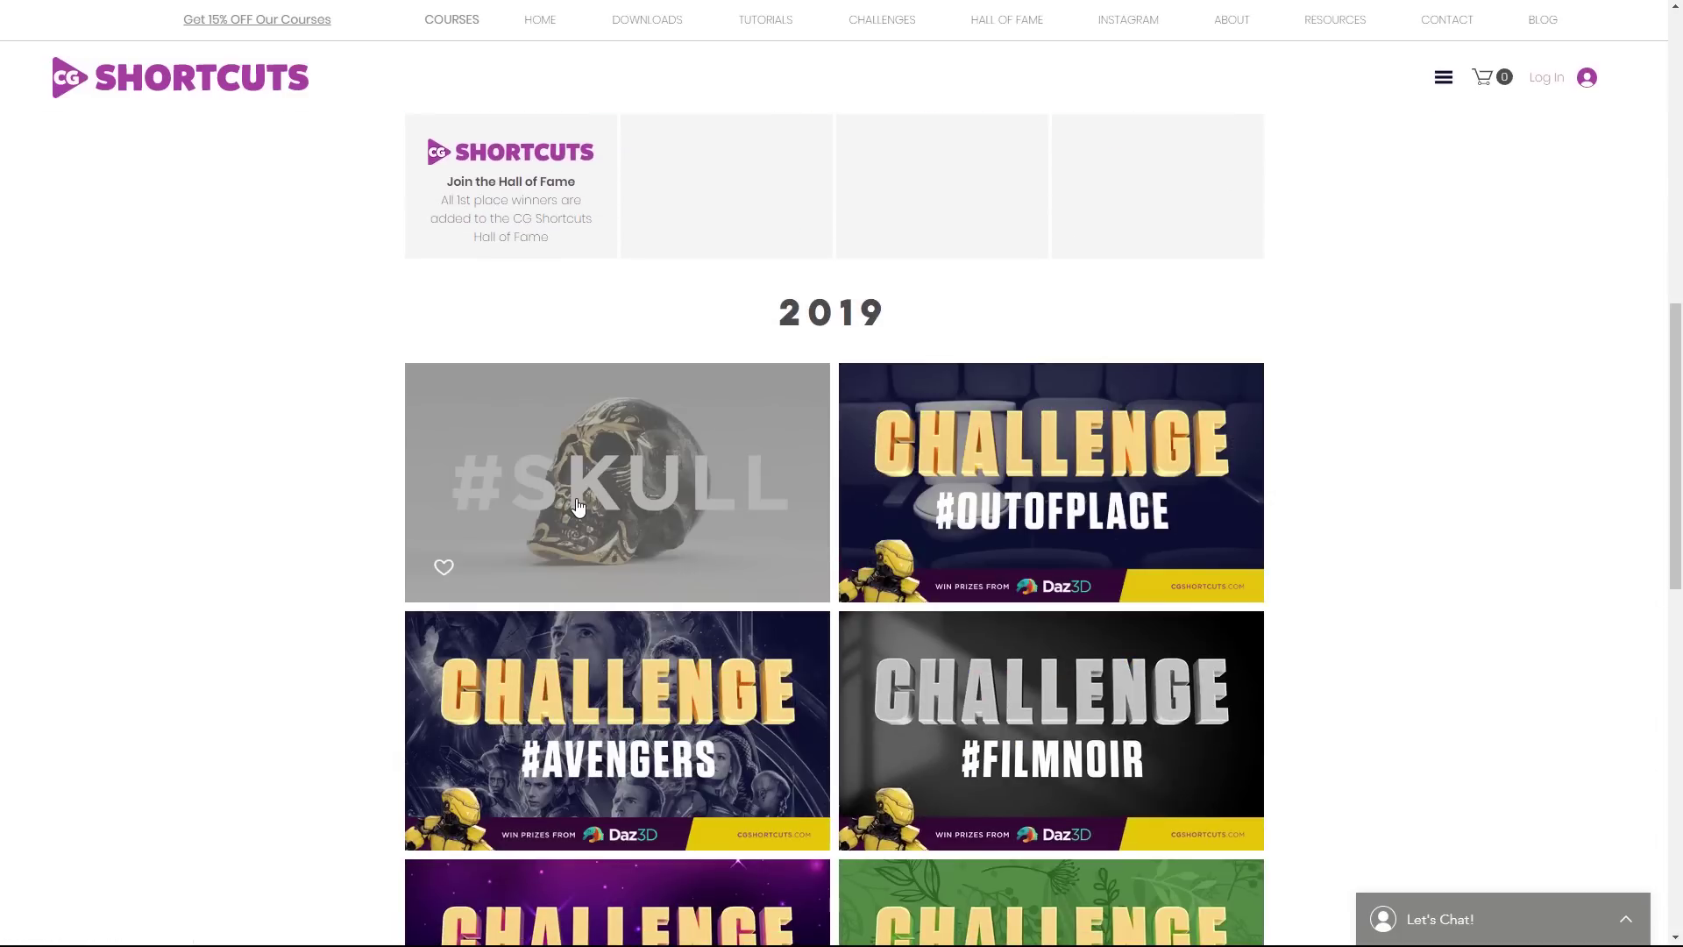
pyautogui.click(577, 507)
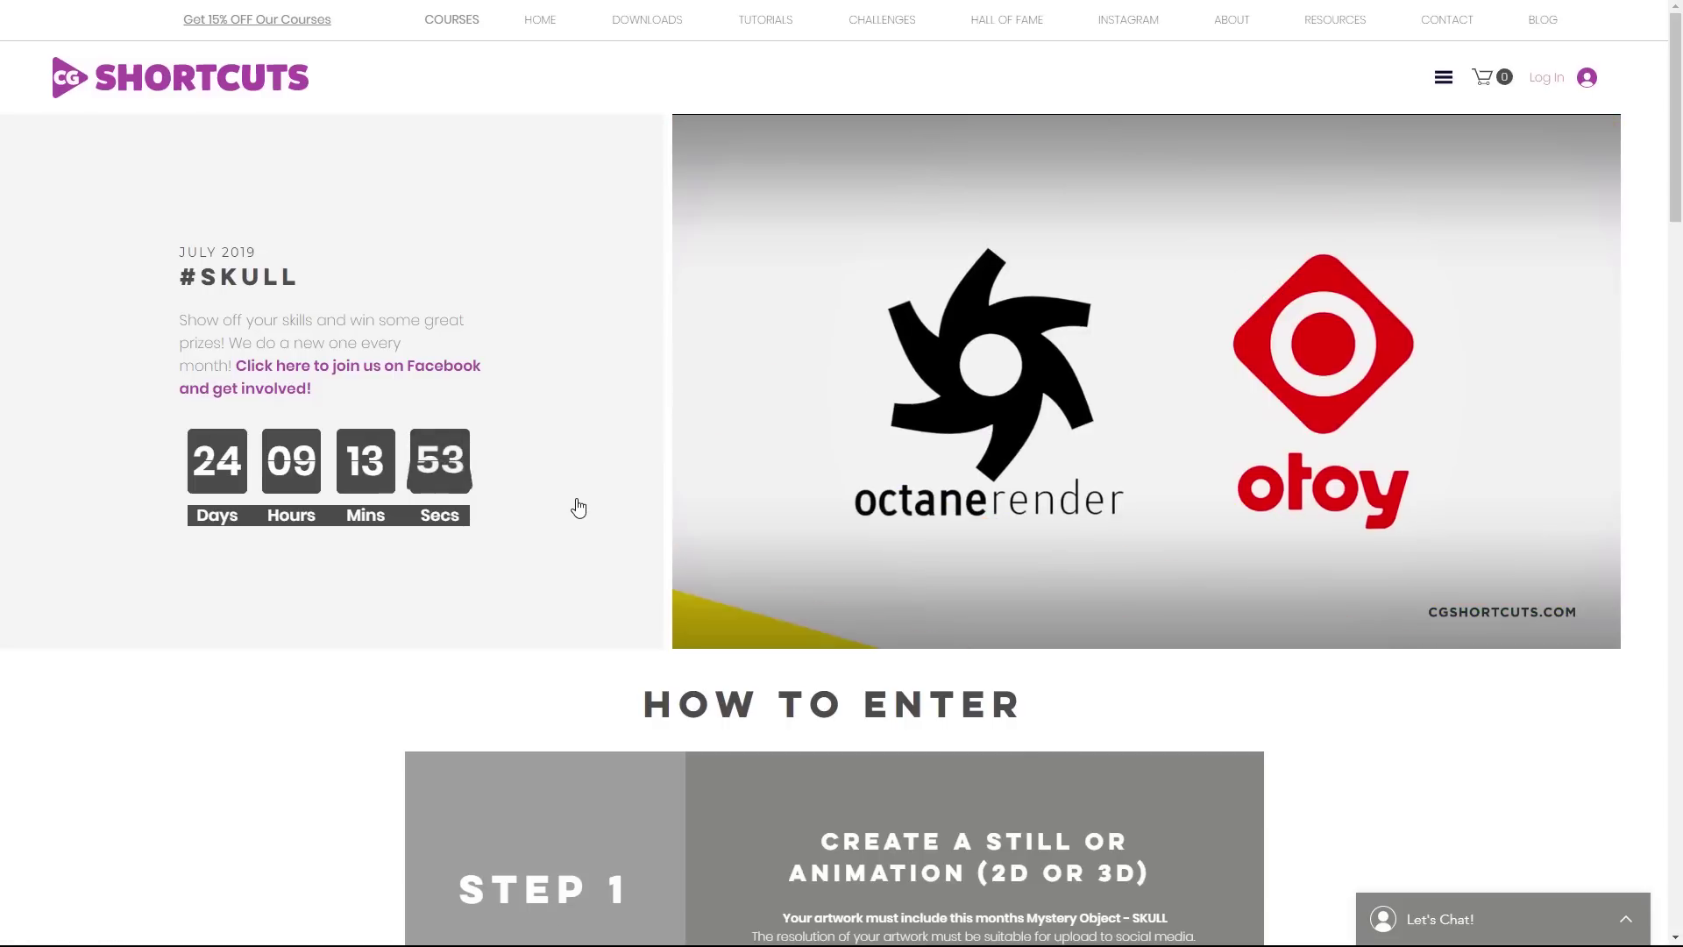